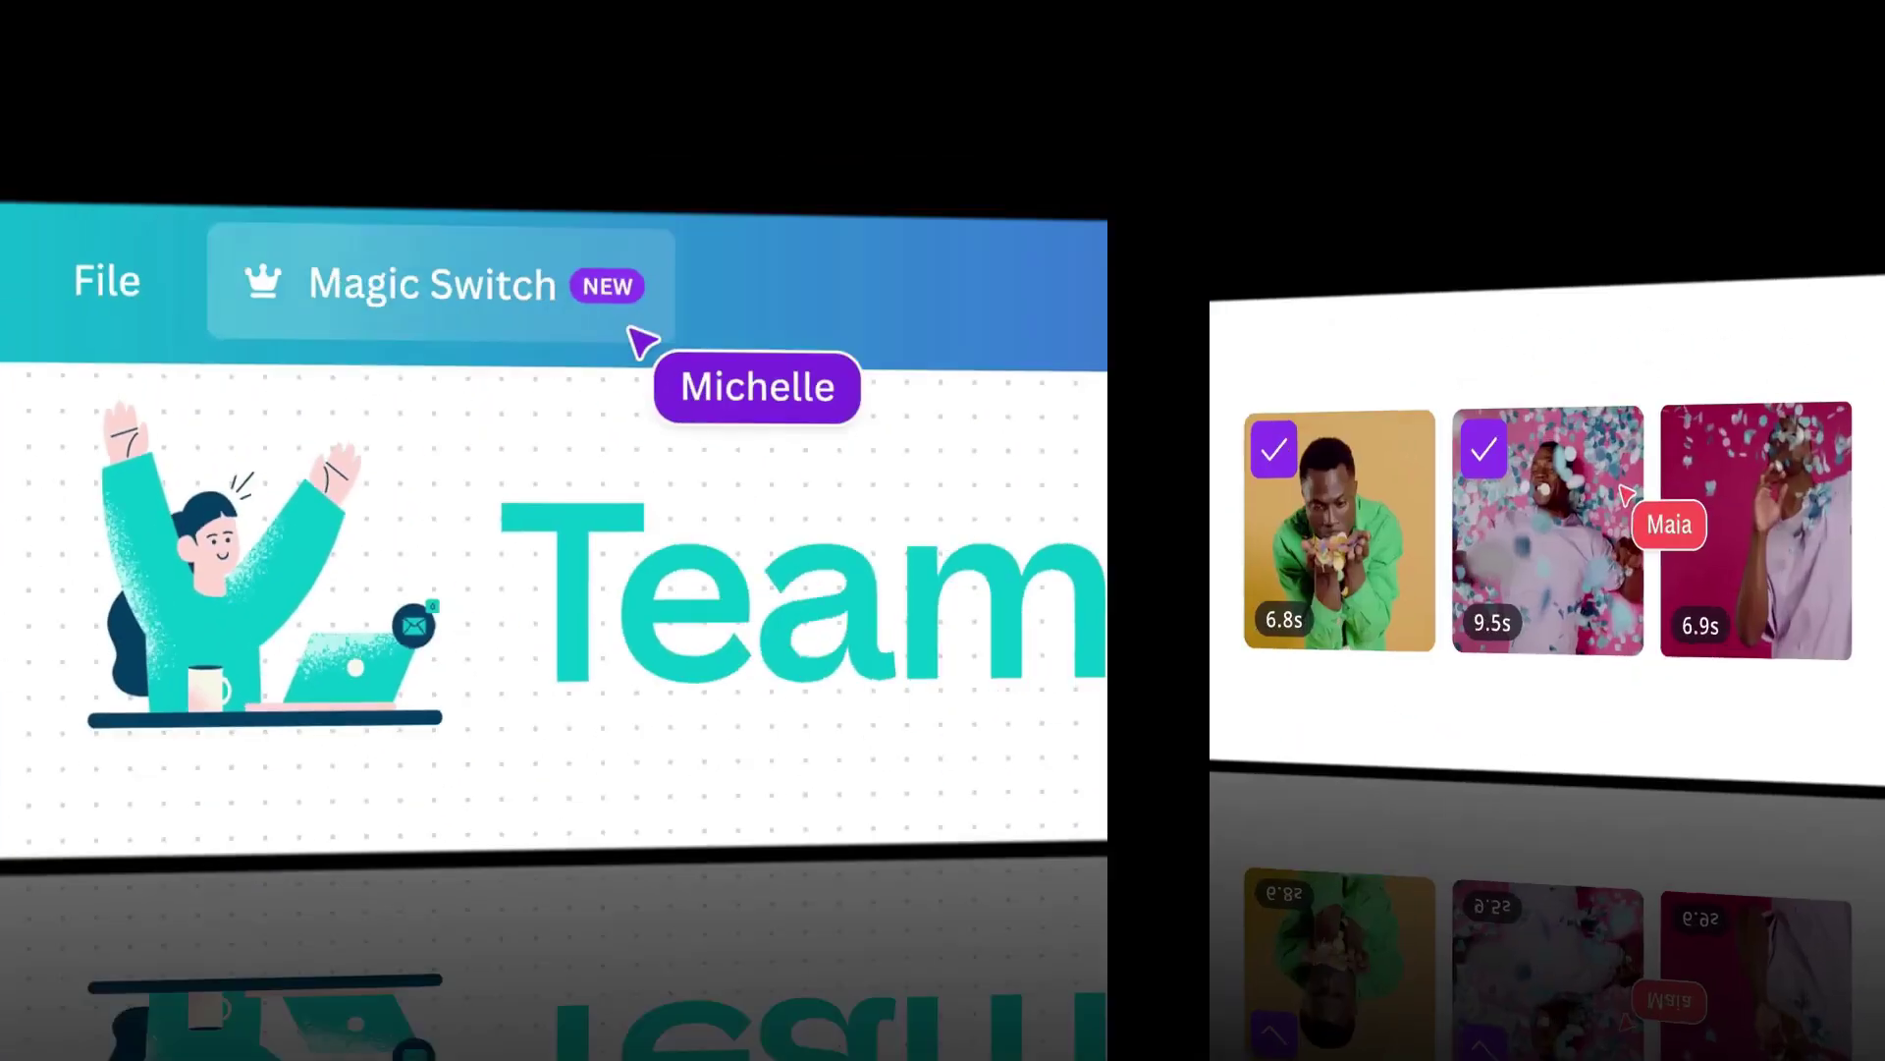
type("Create a birthday video for our intern")
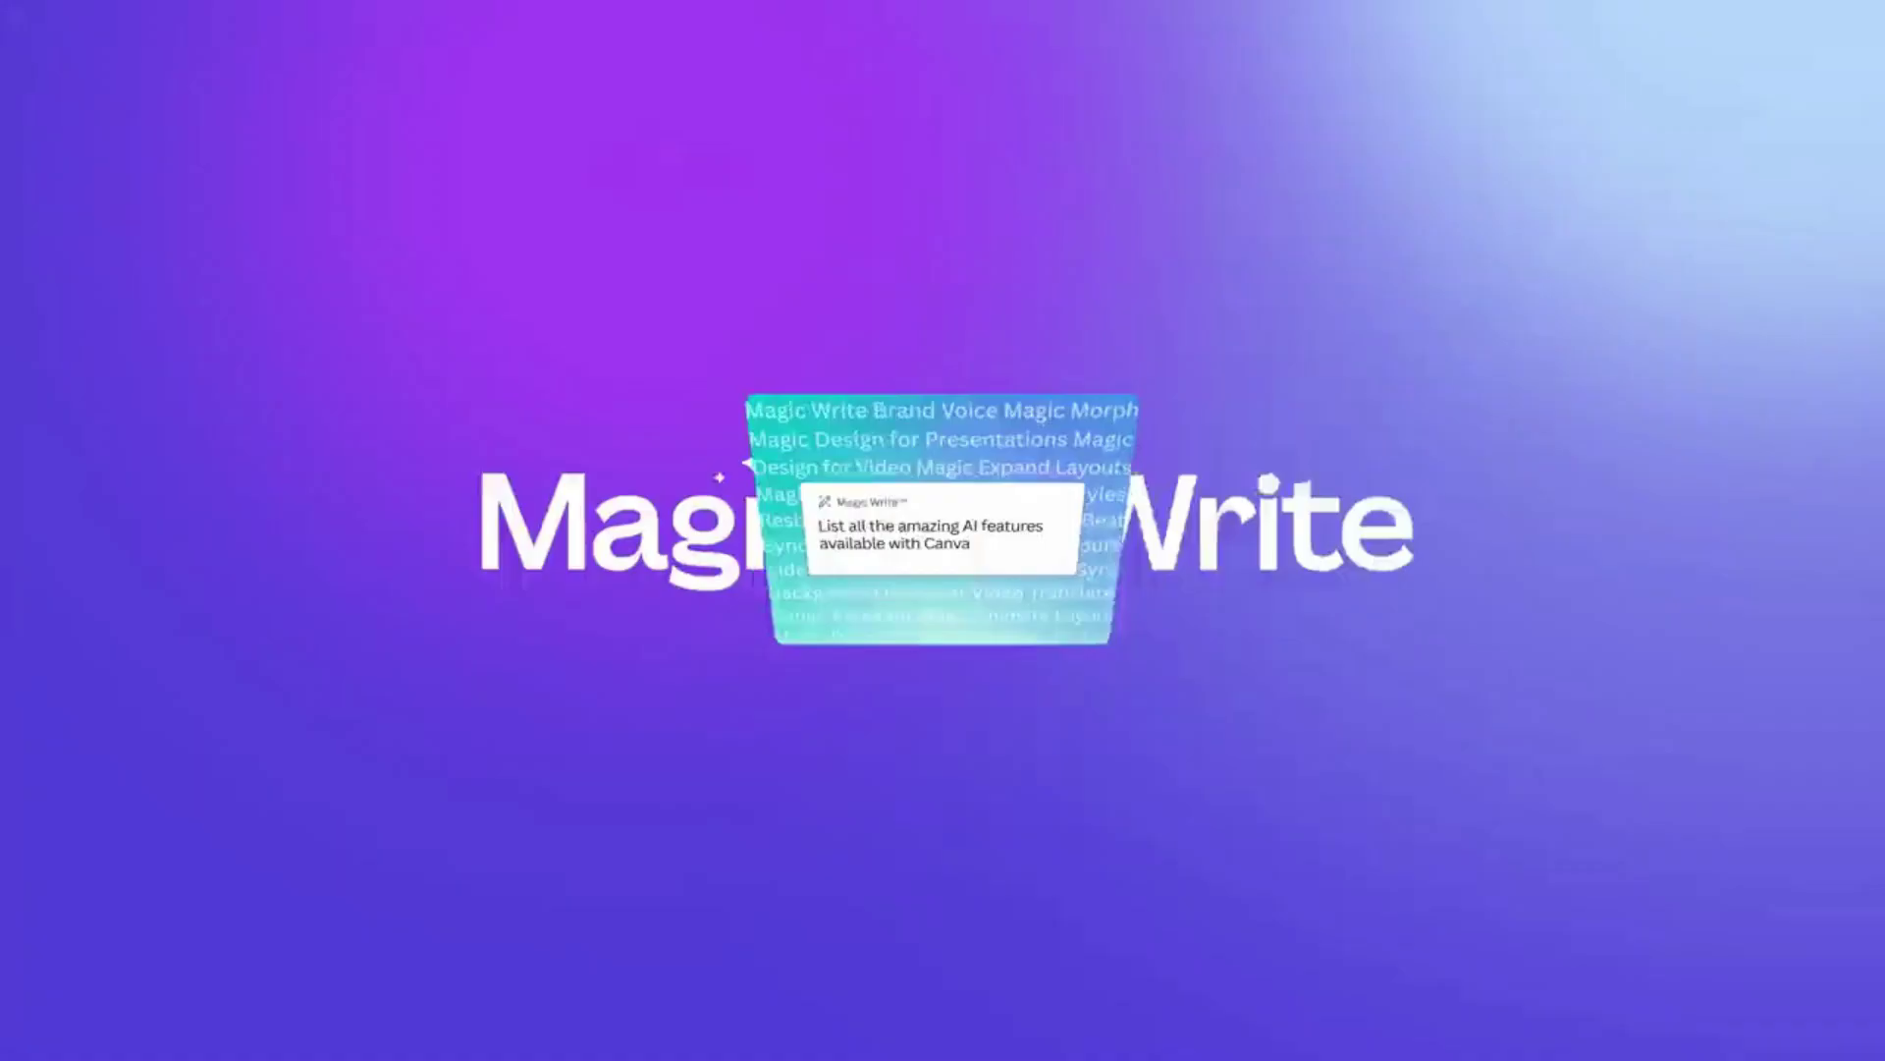
type("Write a job")
type(" description for an operations manager")
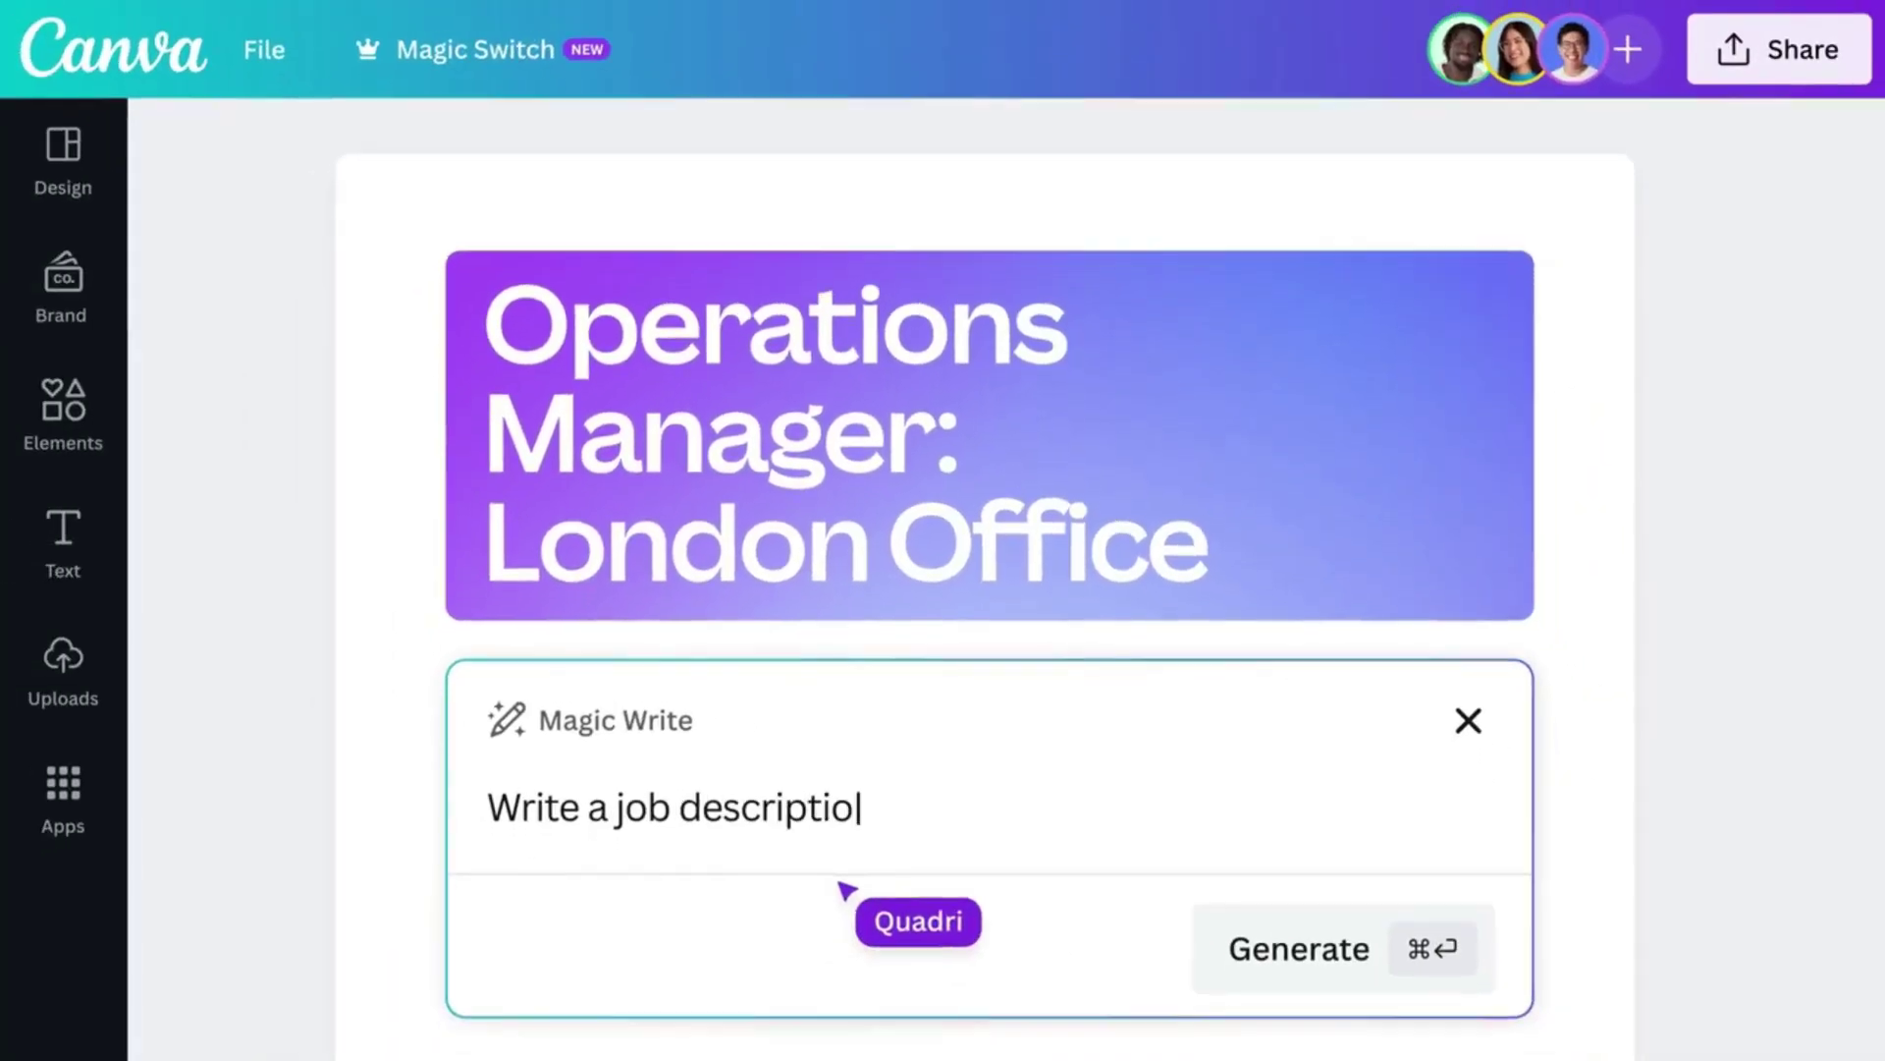
left_click(1414, 752)
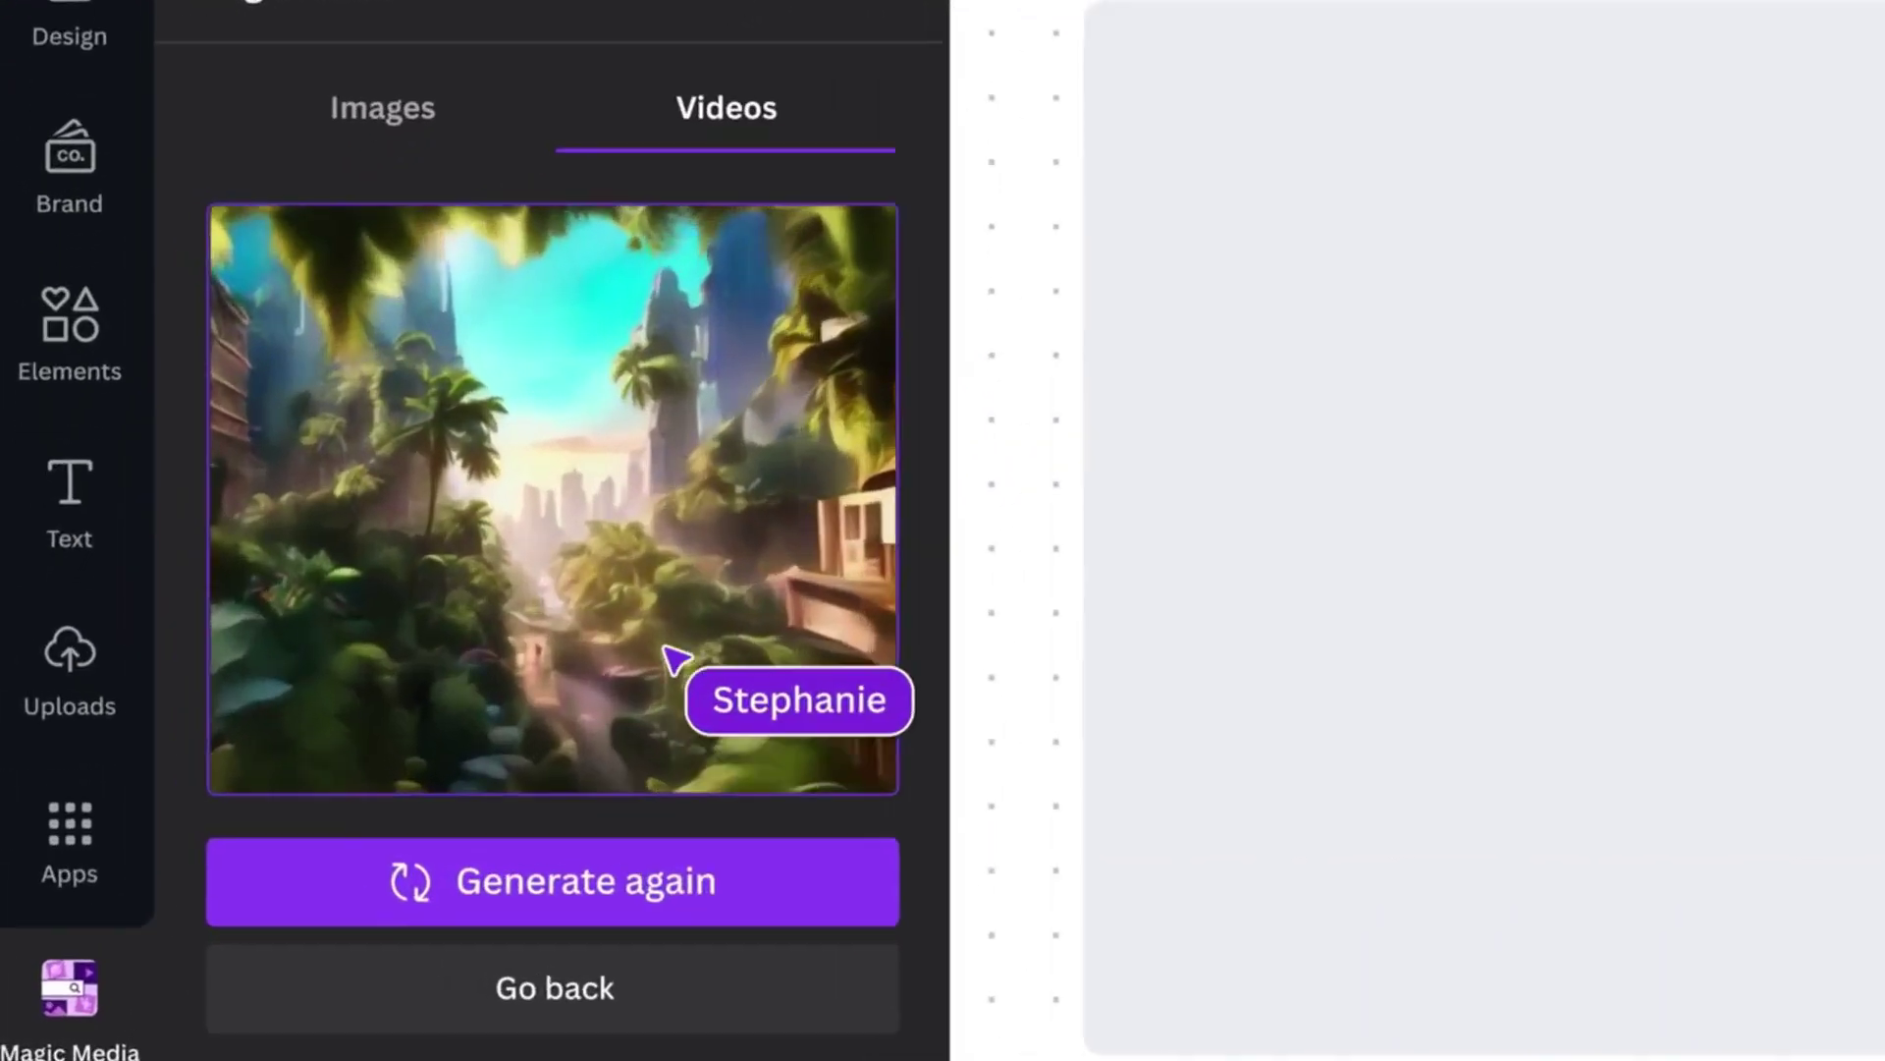
left_click(593, 797)
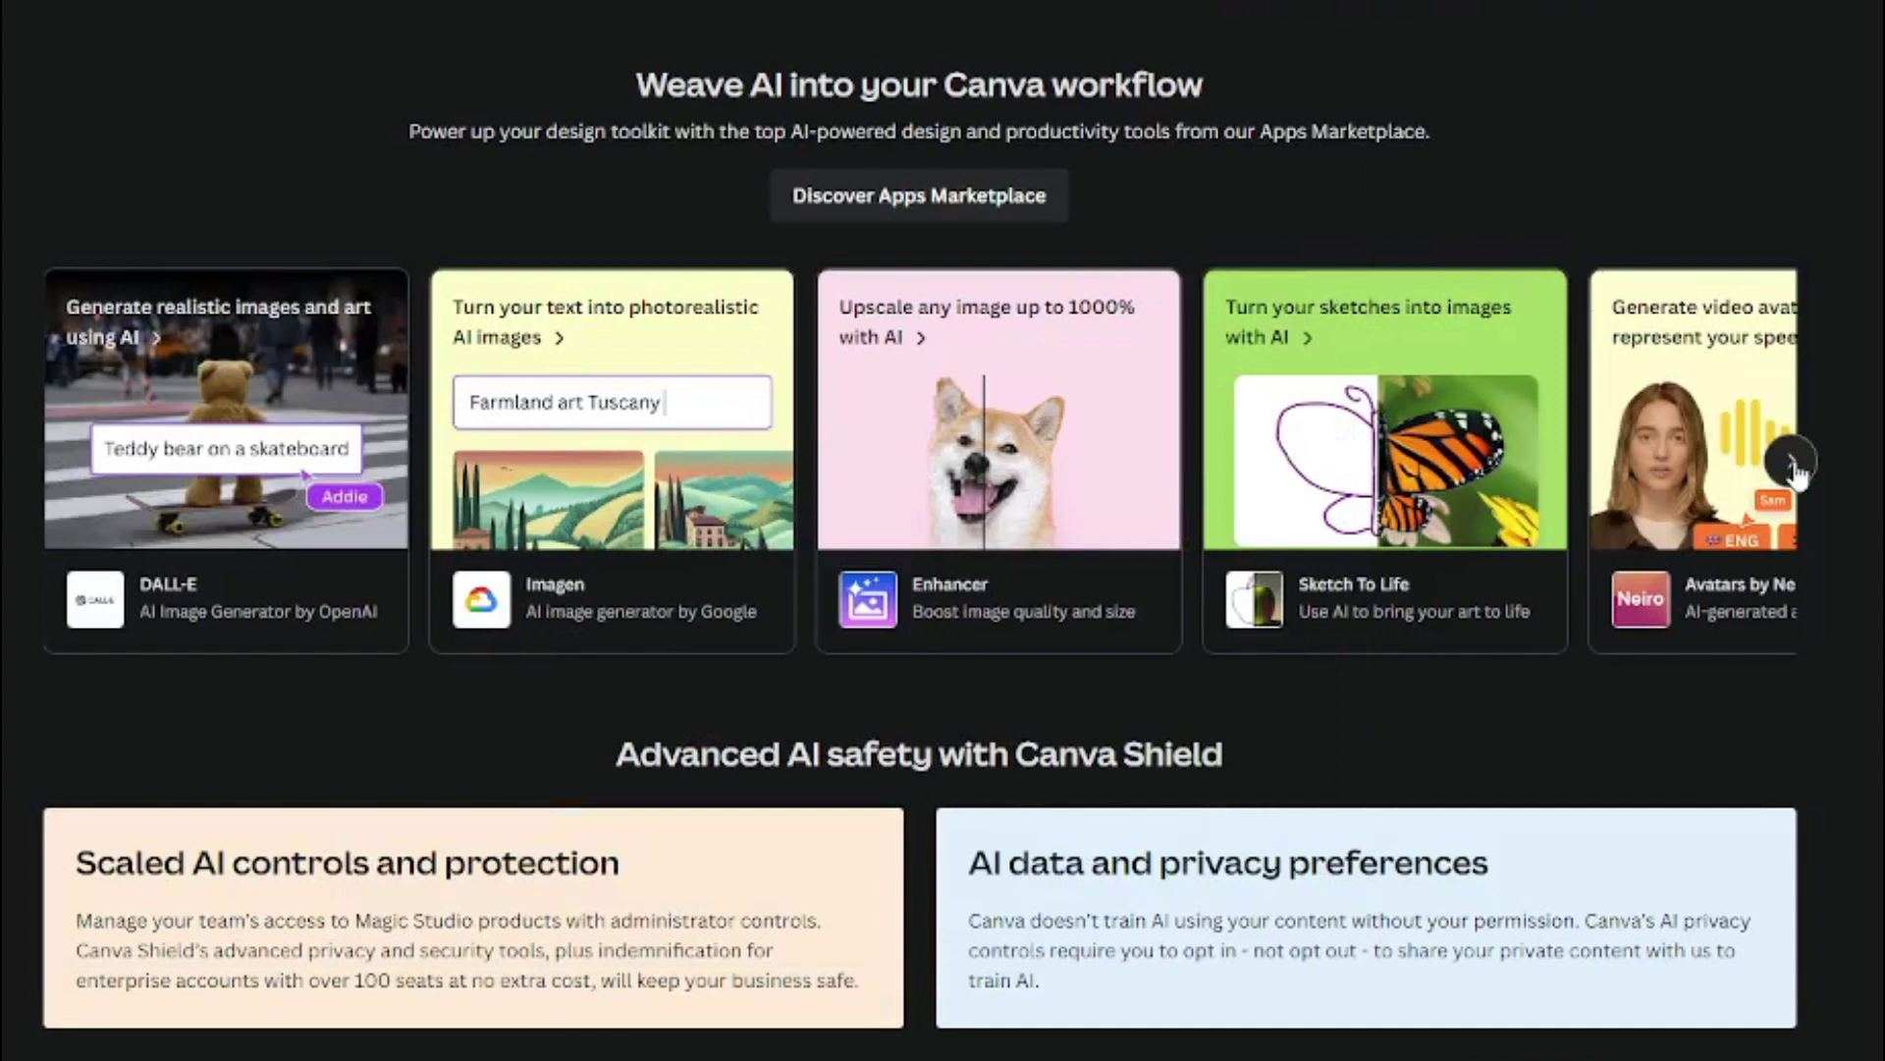
Step: Look through the AI app carousel and the tool sections of the Magic Studio page
left_click(1791, 464)
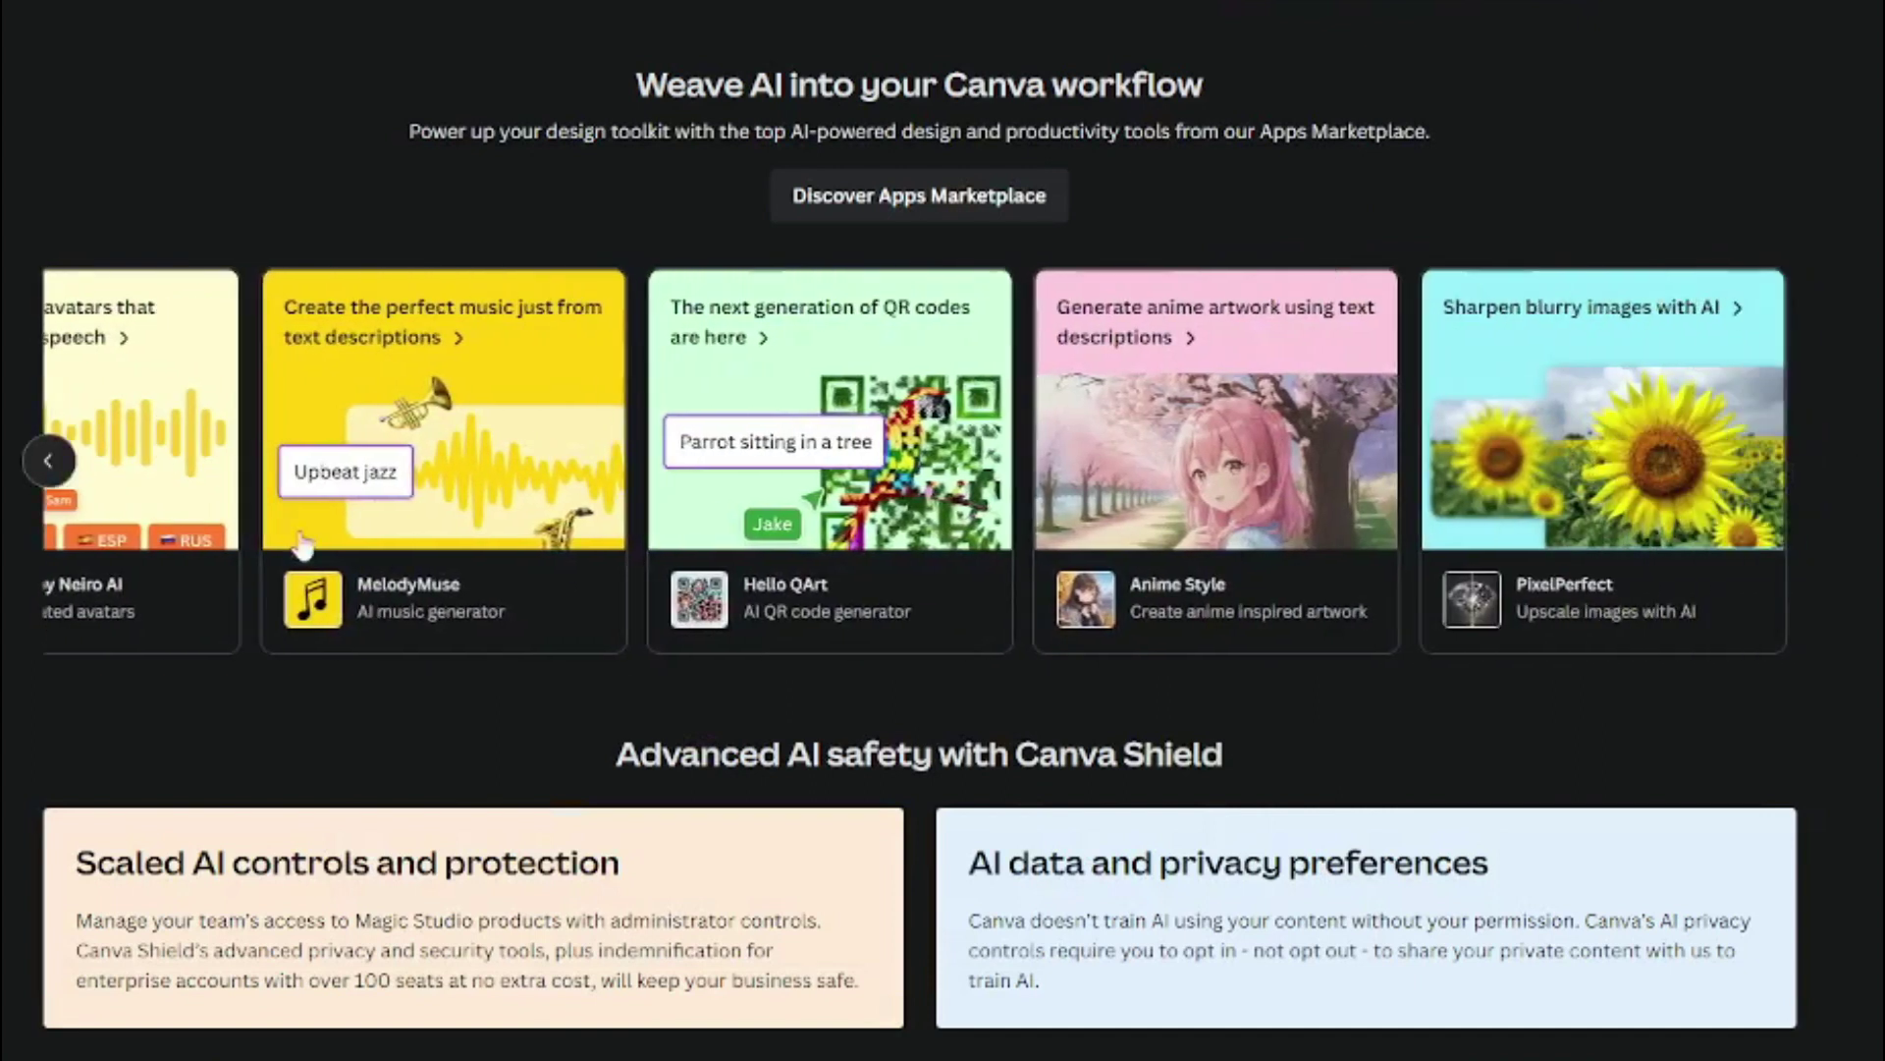
left_click(48, 462)
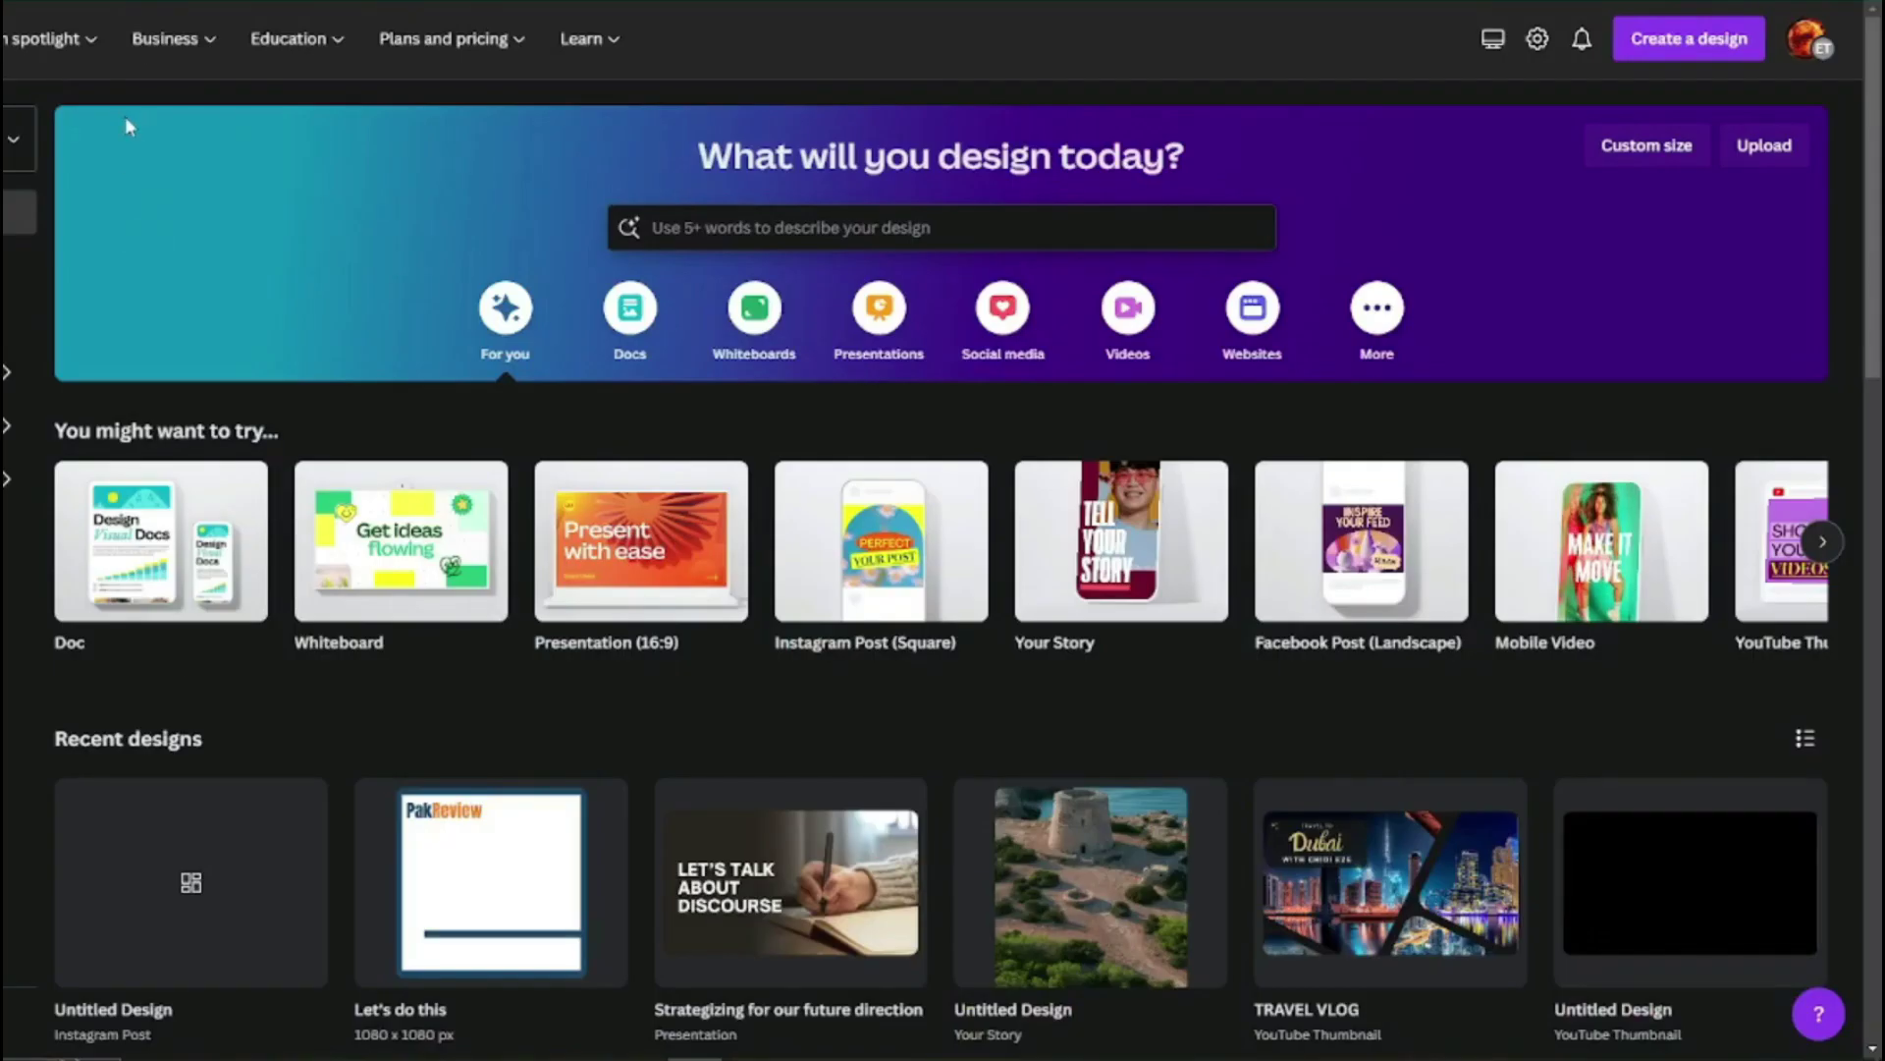
scroll(186, 581, "down", 1)
scroll(185, 581, "up", 1)
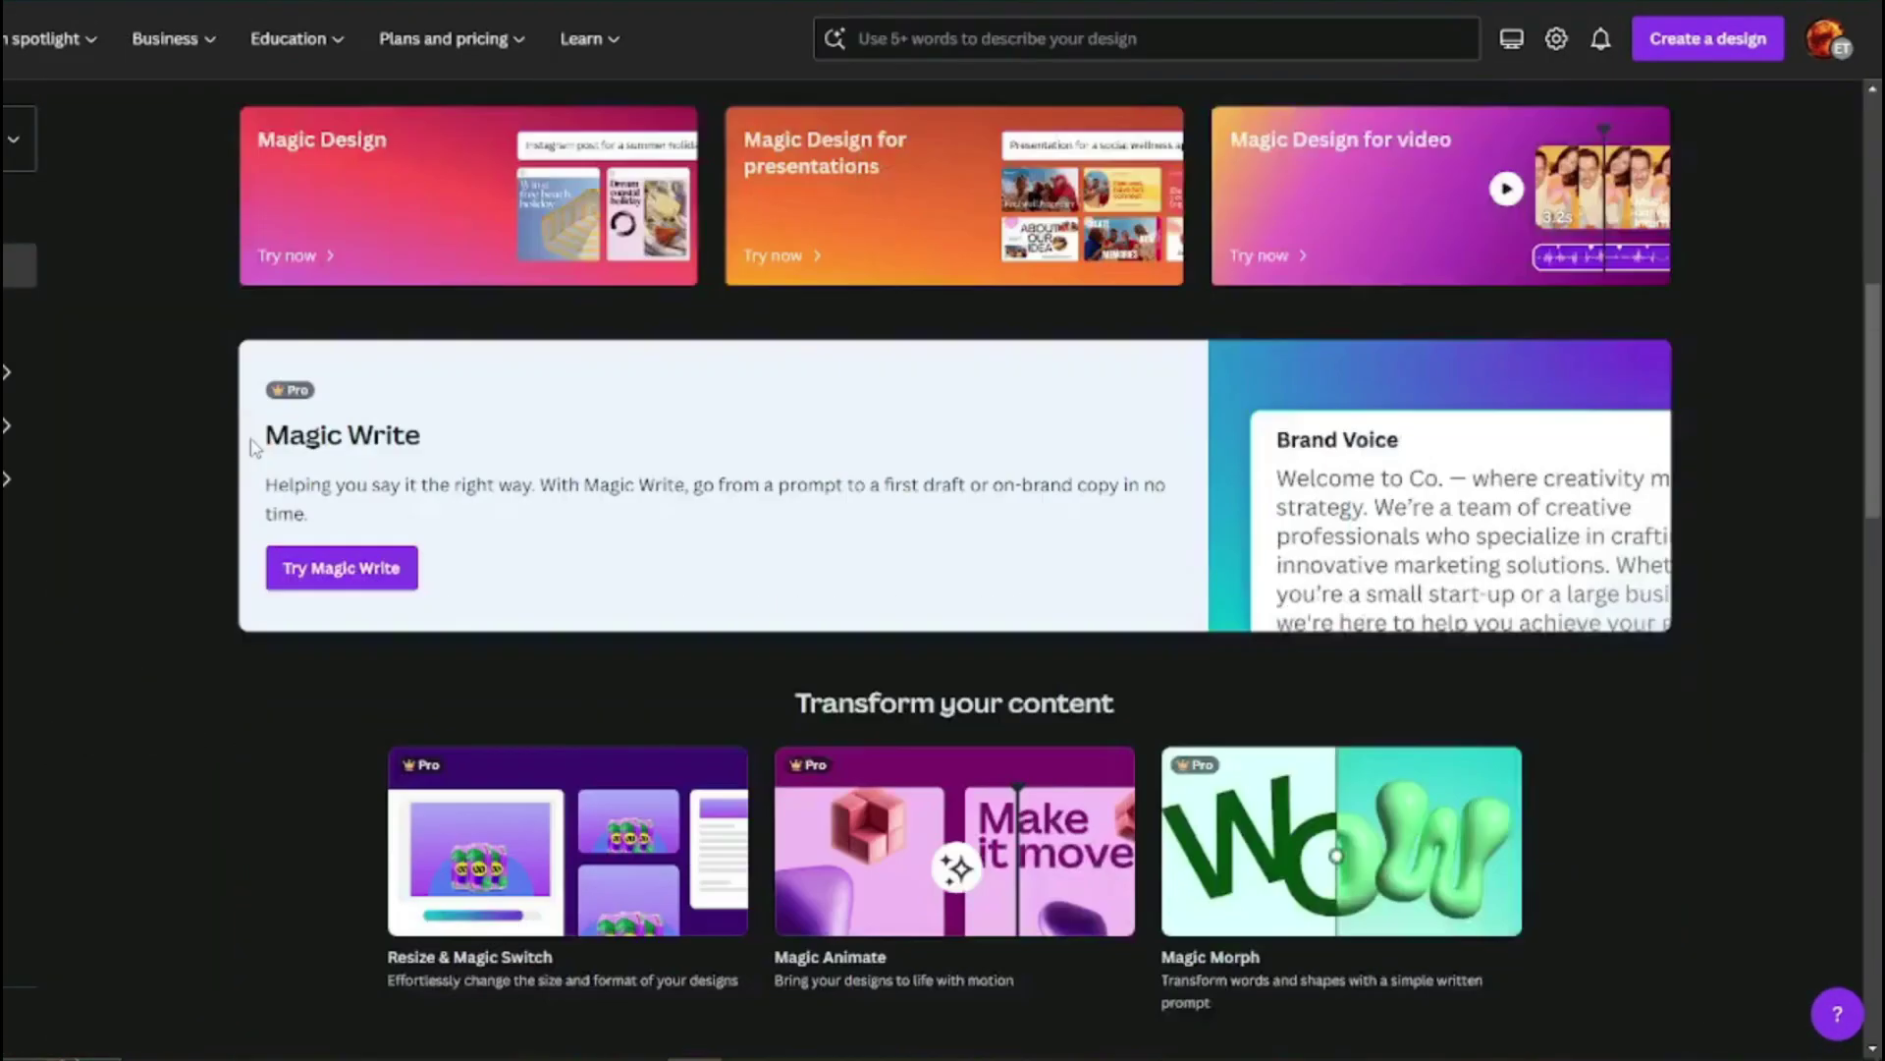
scroll(123, 476, "down", 10)
scroll(151, 525, "up", 20)
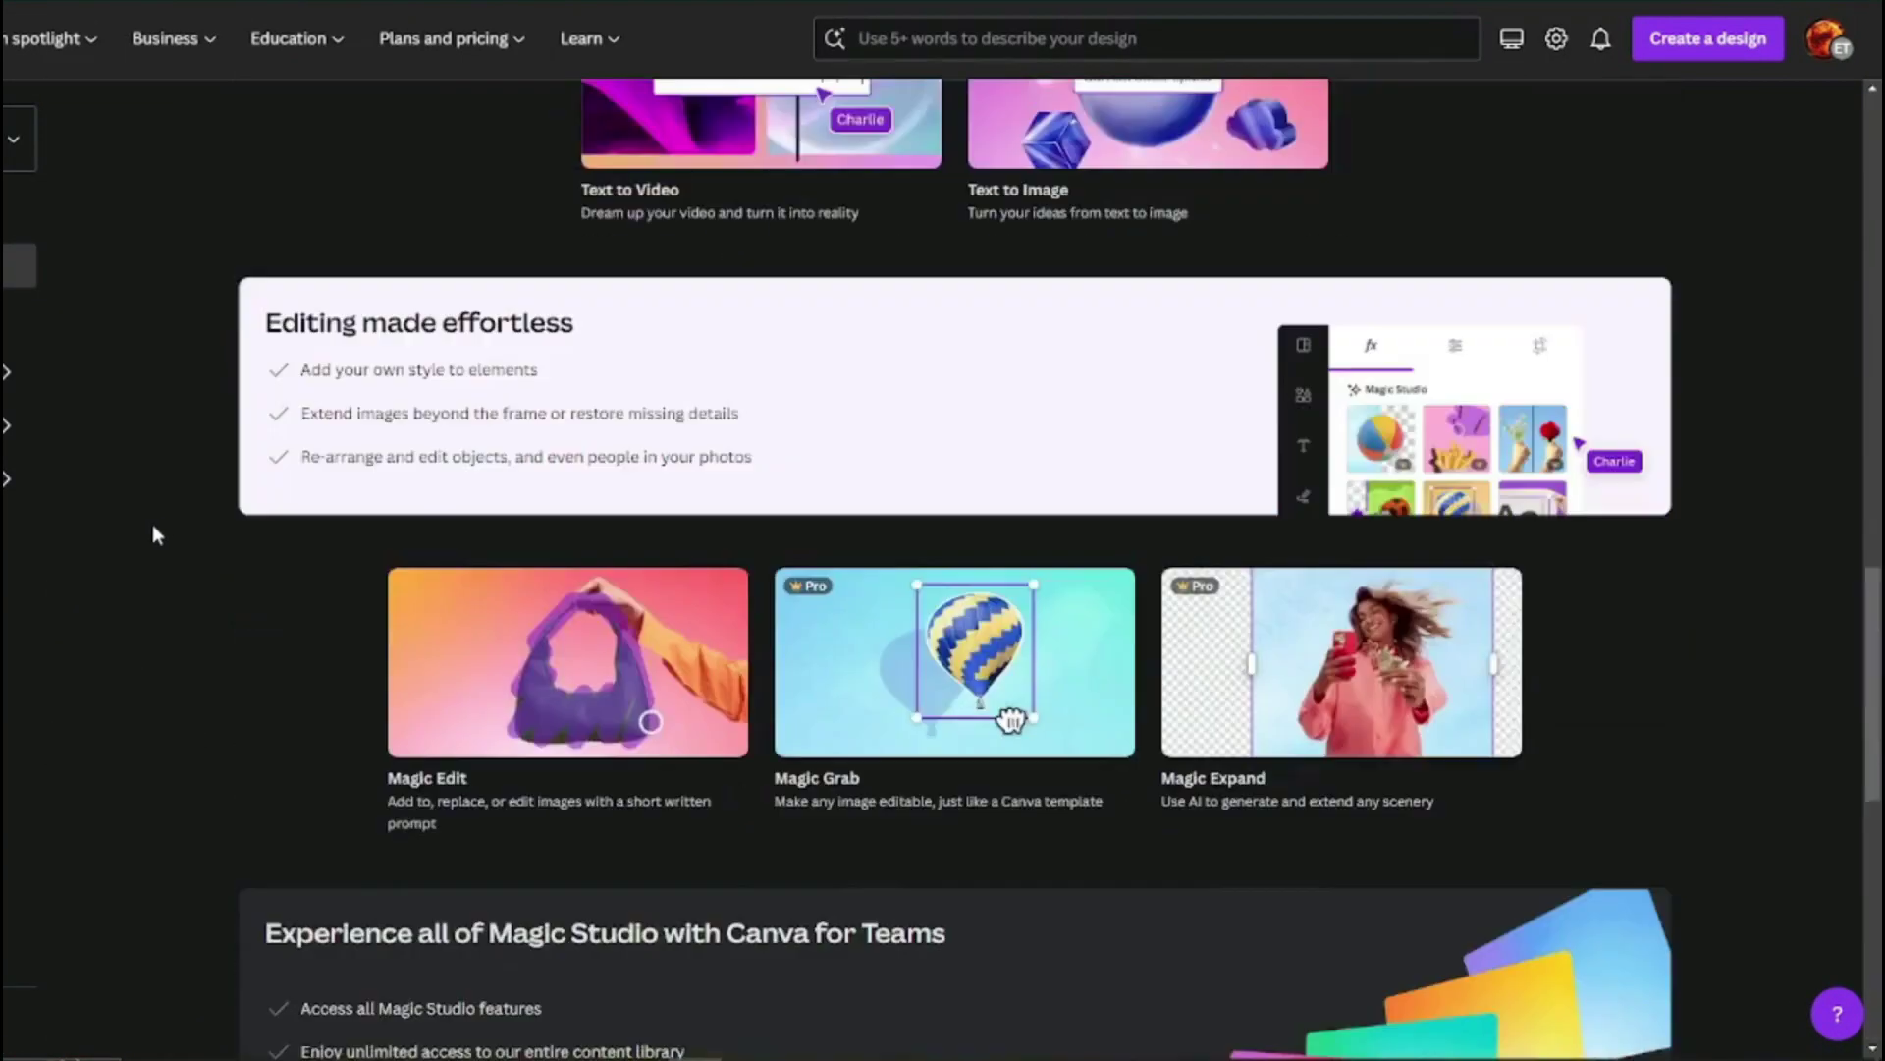
scroll(145, 472, "down", 5)
left_click(392, 373)
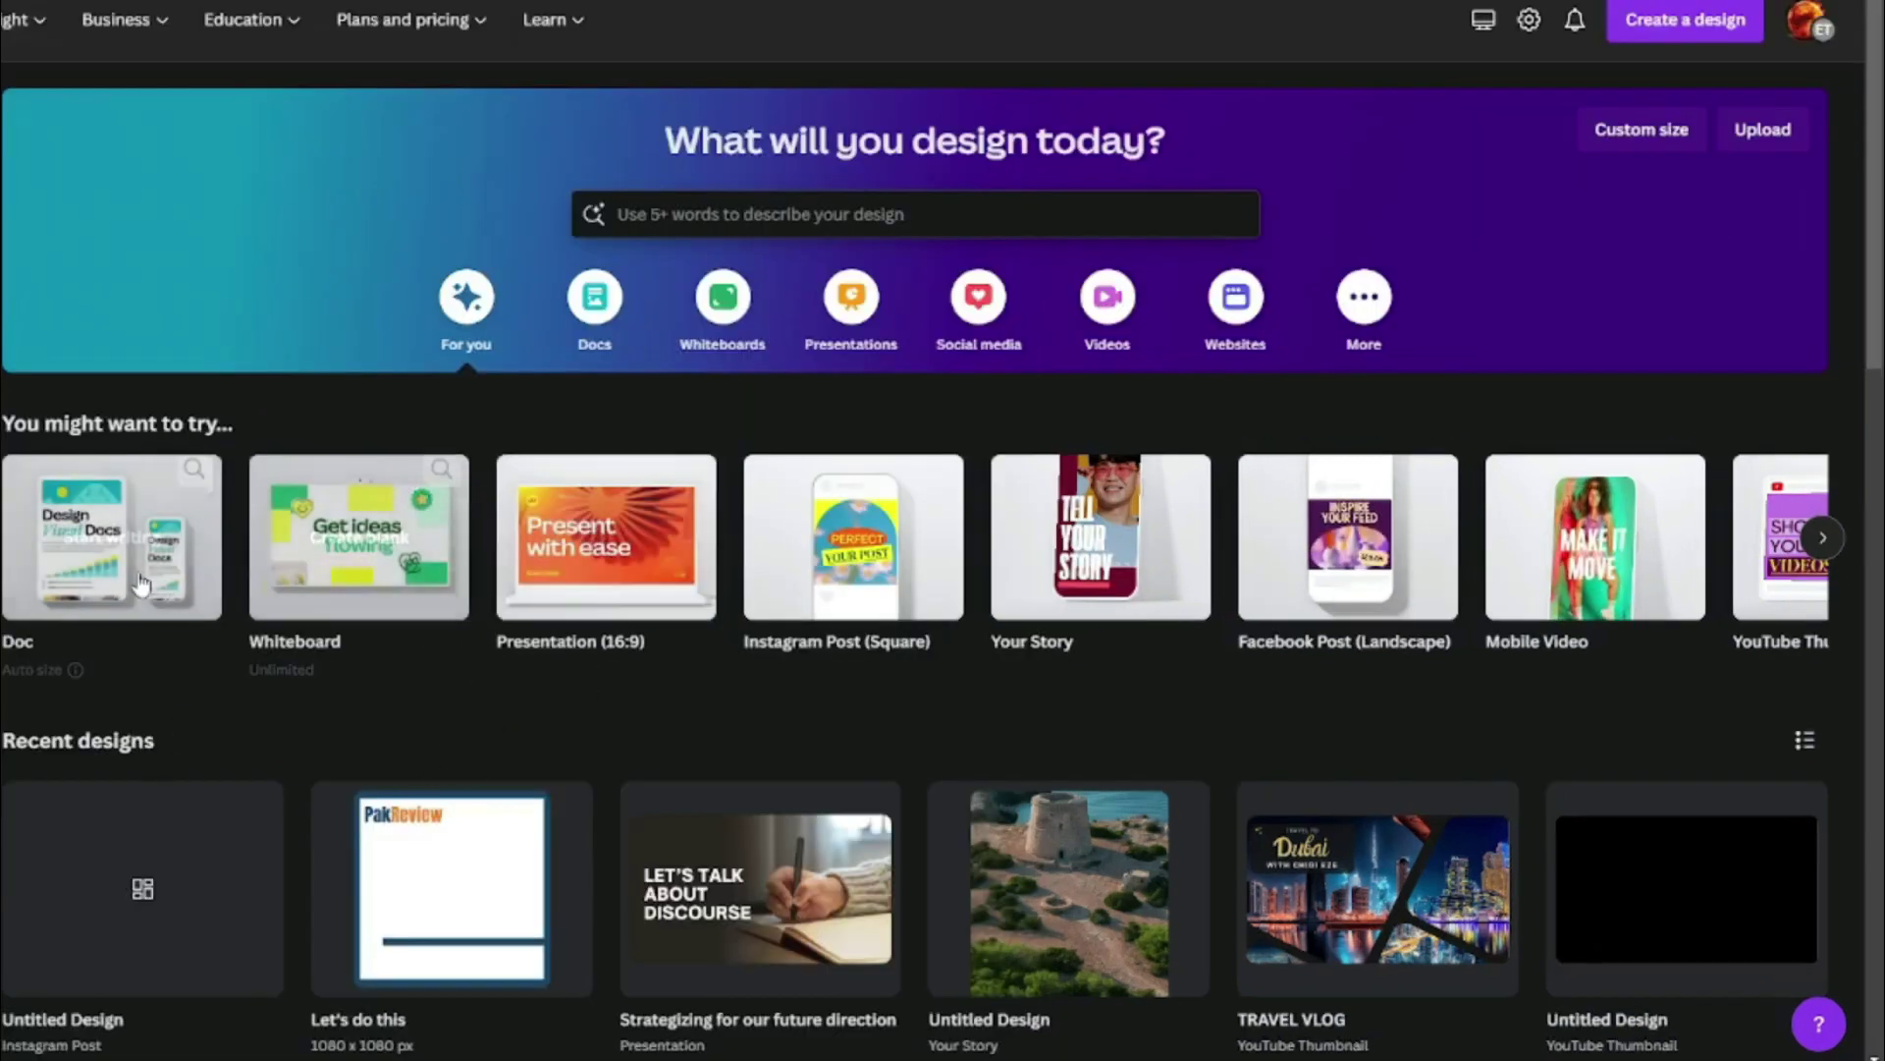
Step: Look through the recent designs on the home page
scroll(141, 585, "down", 4)
scroll(141, 584, "down", 12)
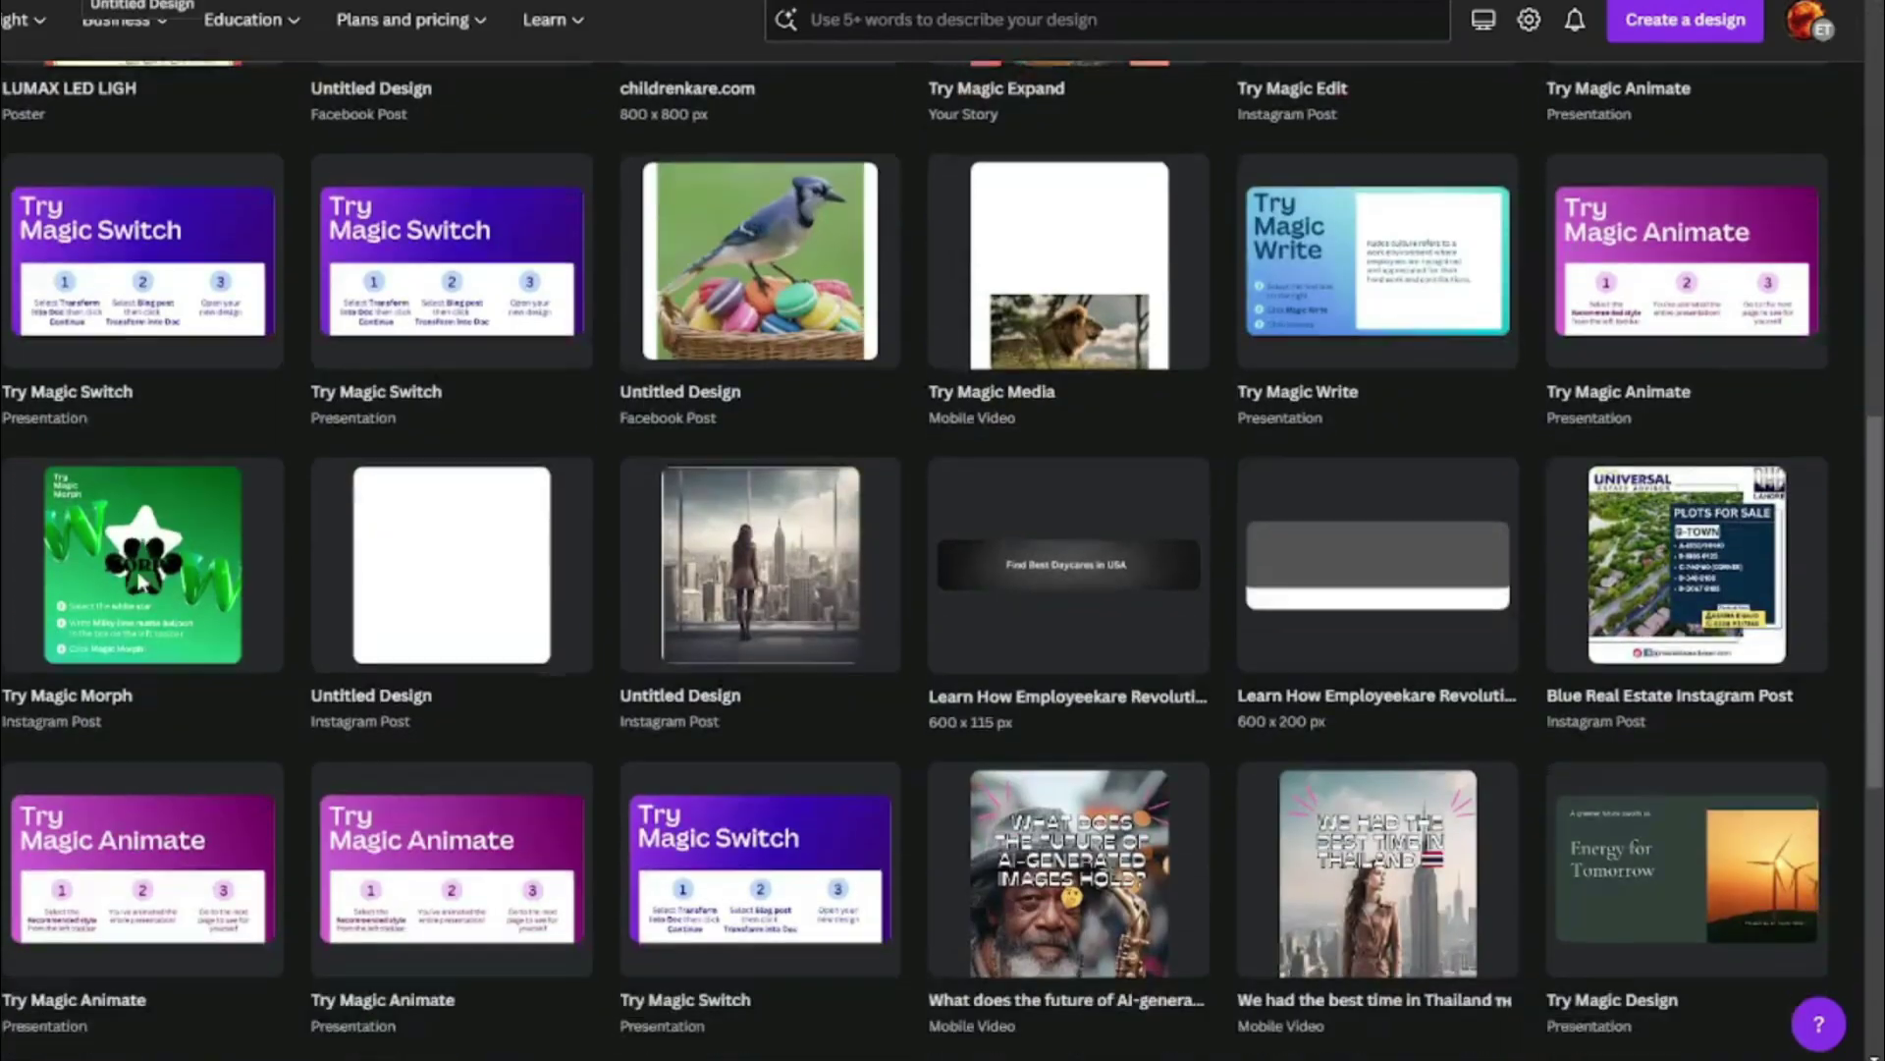
scroll(141, 584, "up", 15)
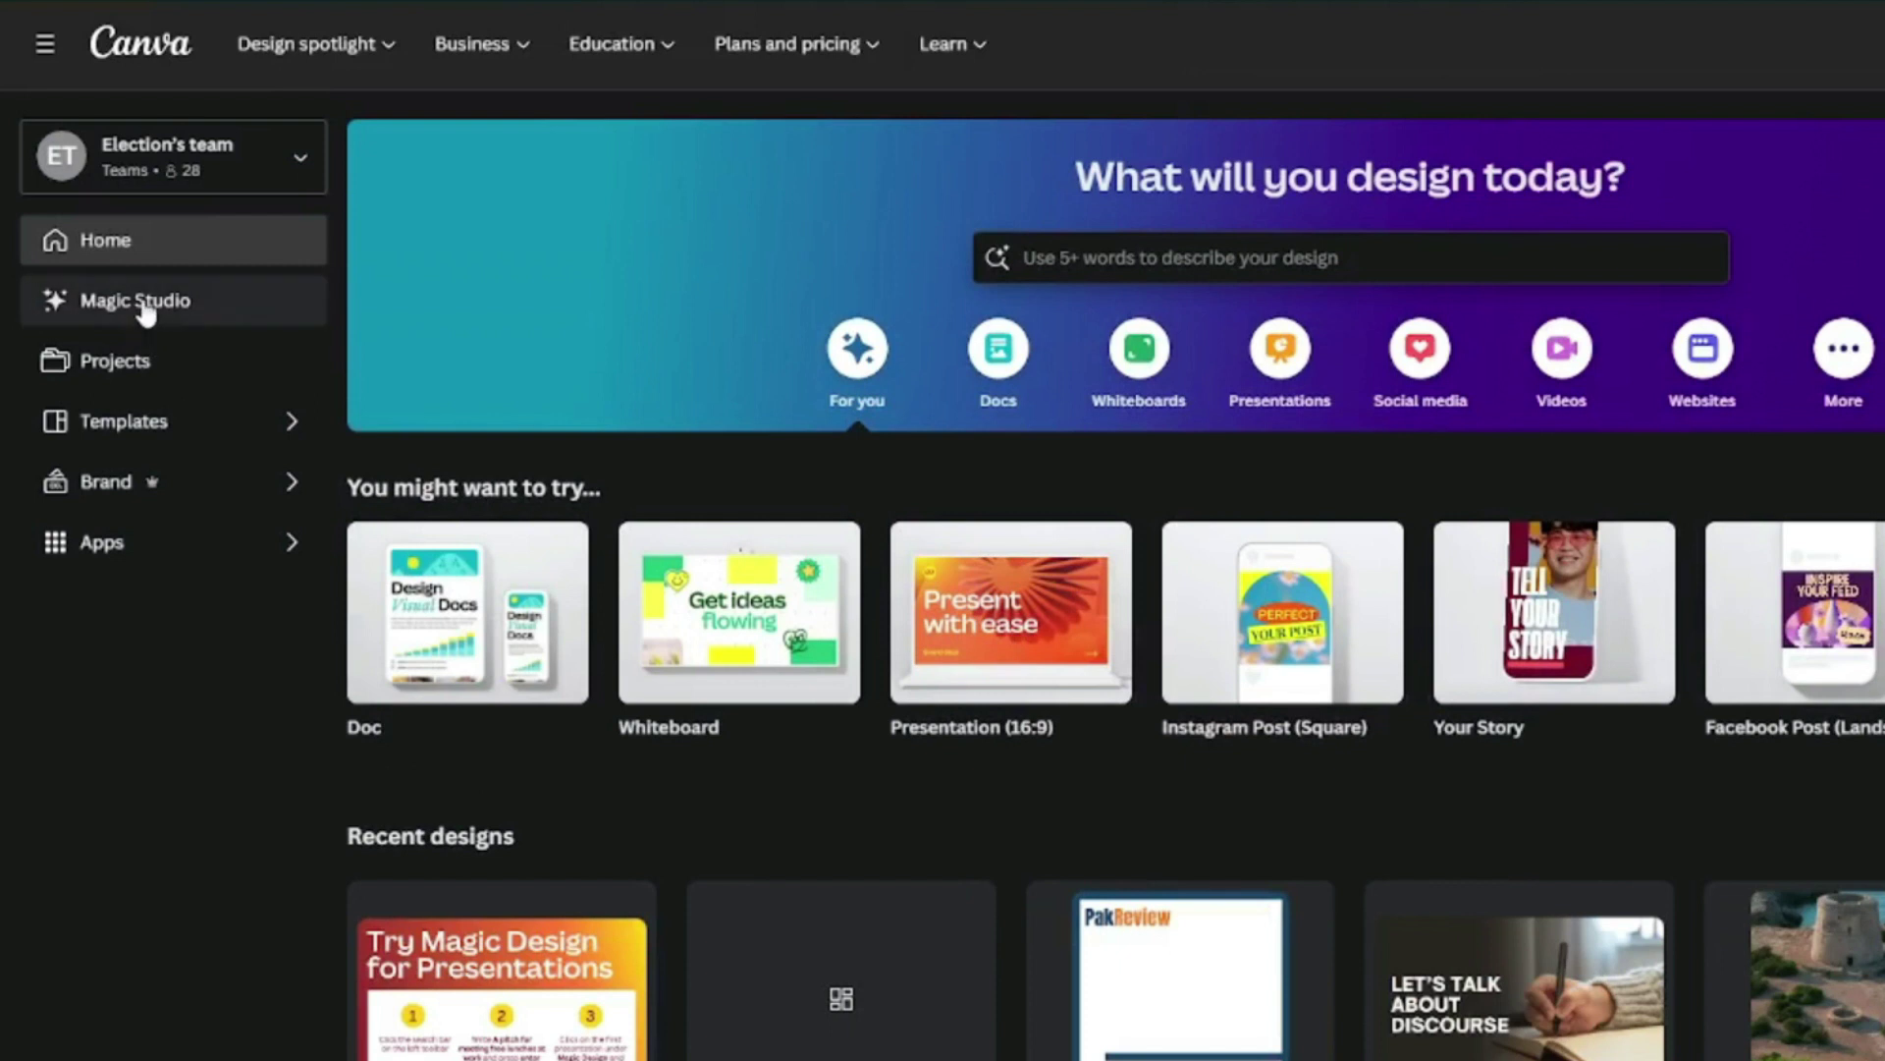
Step: Open Magic Studio and examine its AI tools, from Magic Design to the Apps Marketplace apps
left_click(146, 307)
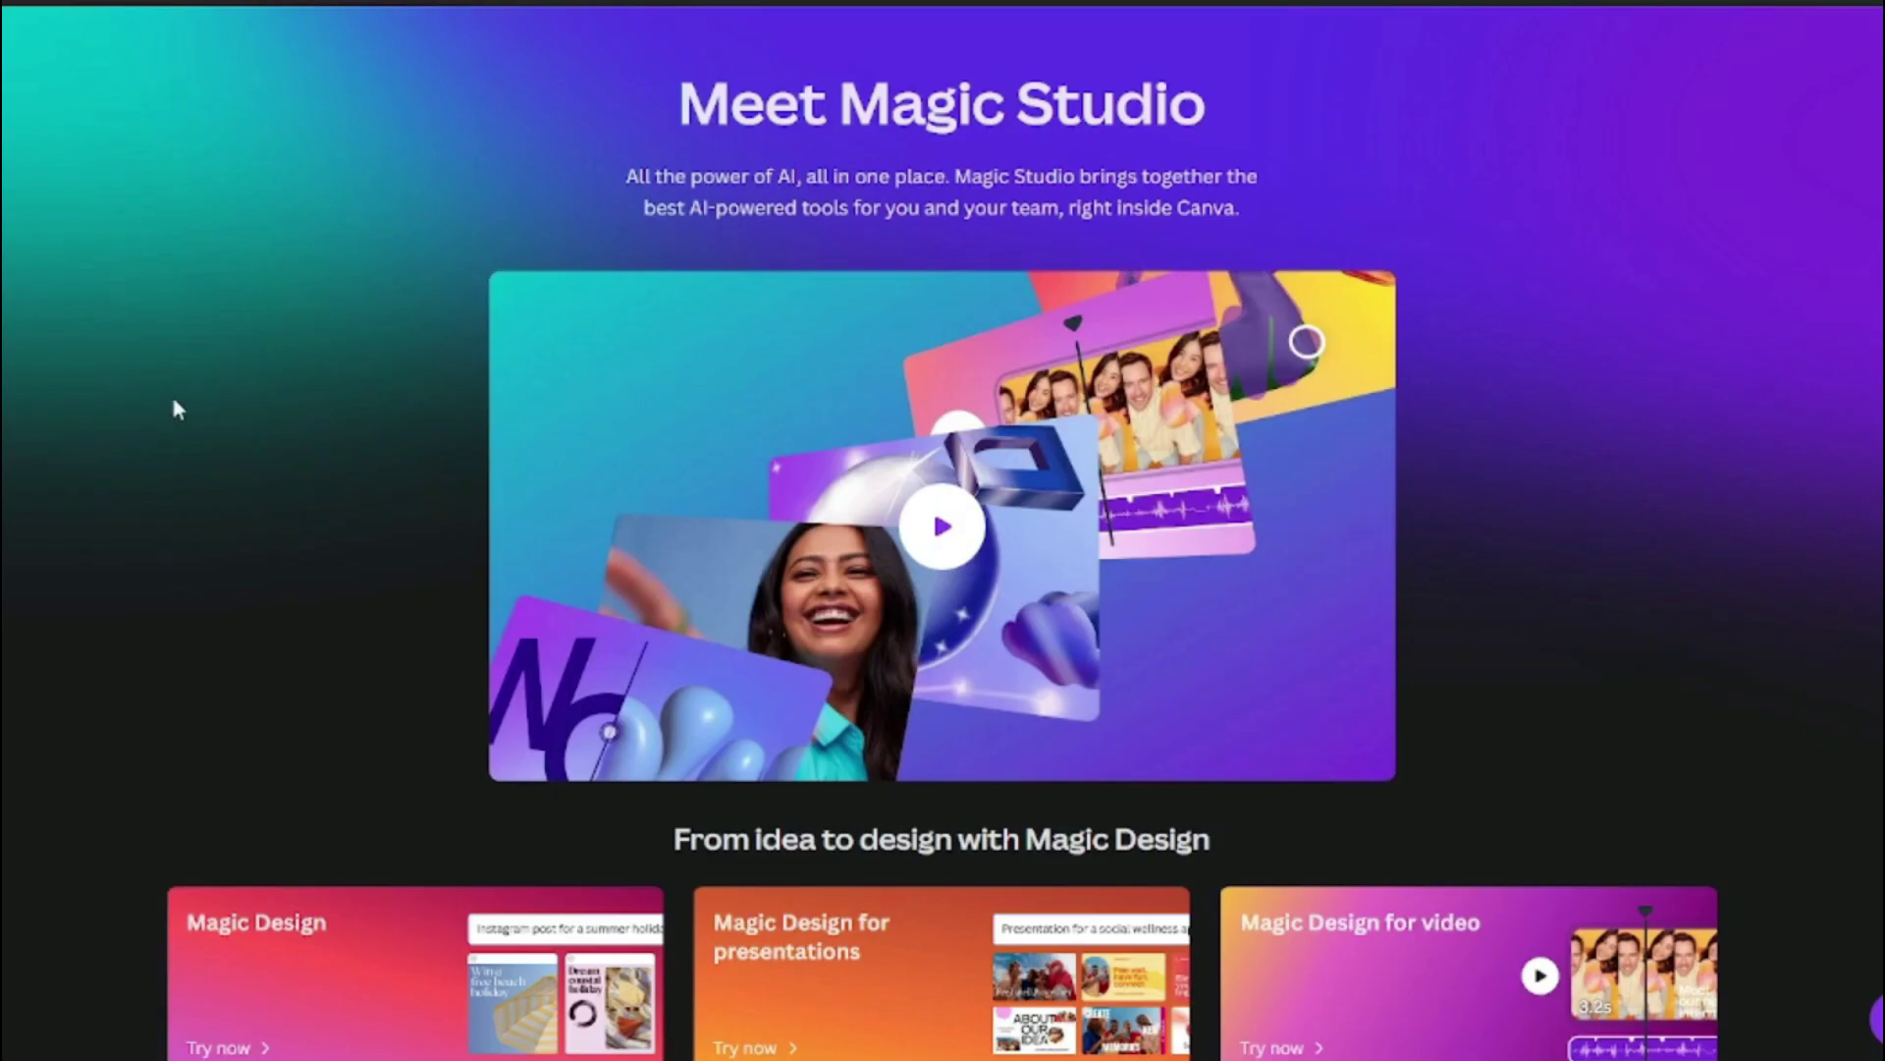
scroll(179, 404, "down", 10)
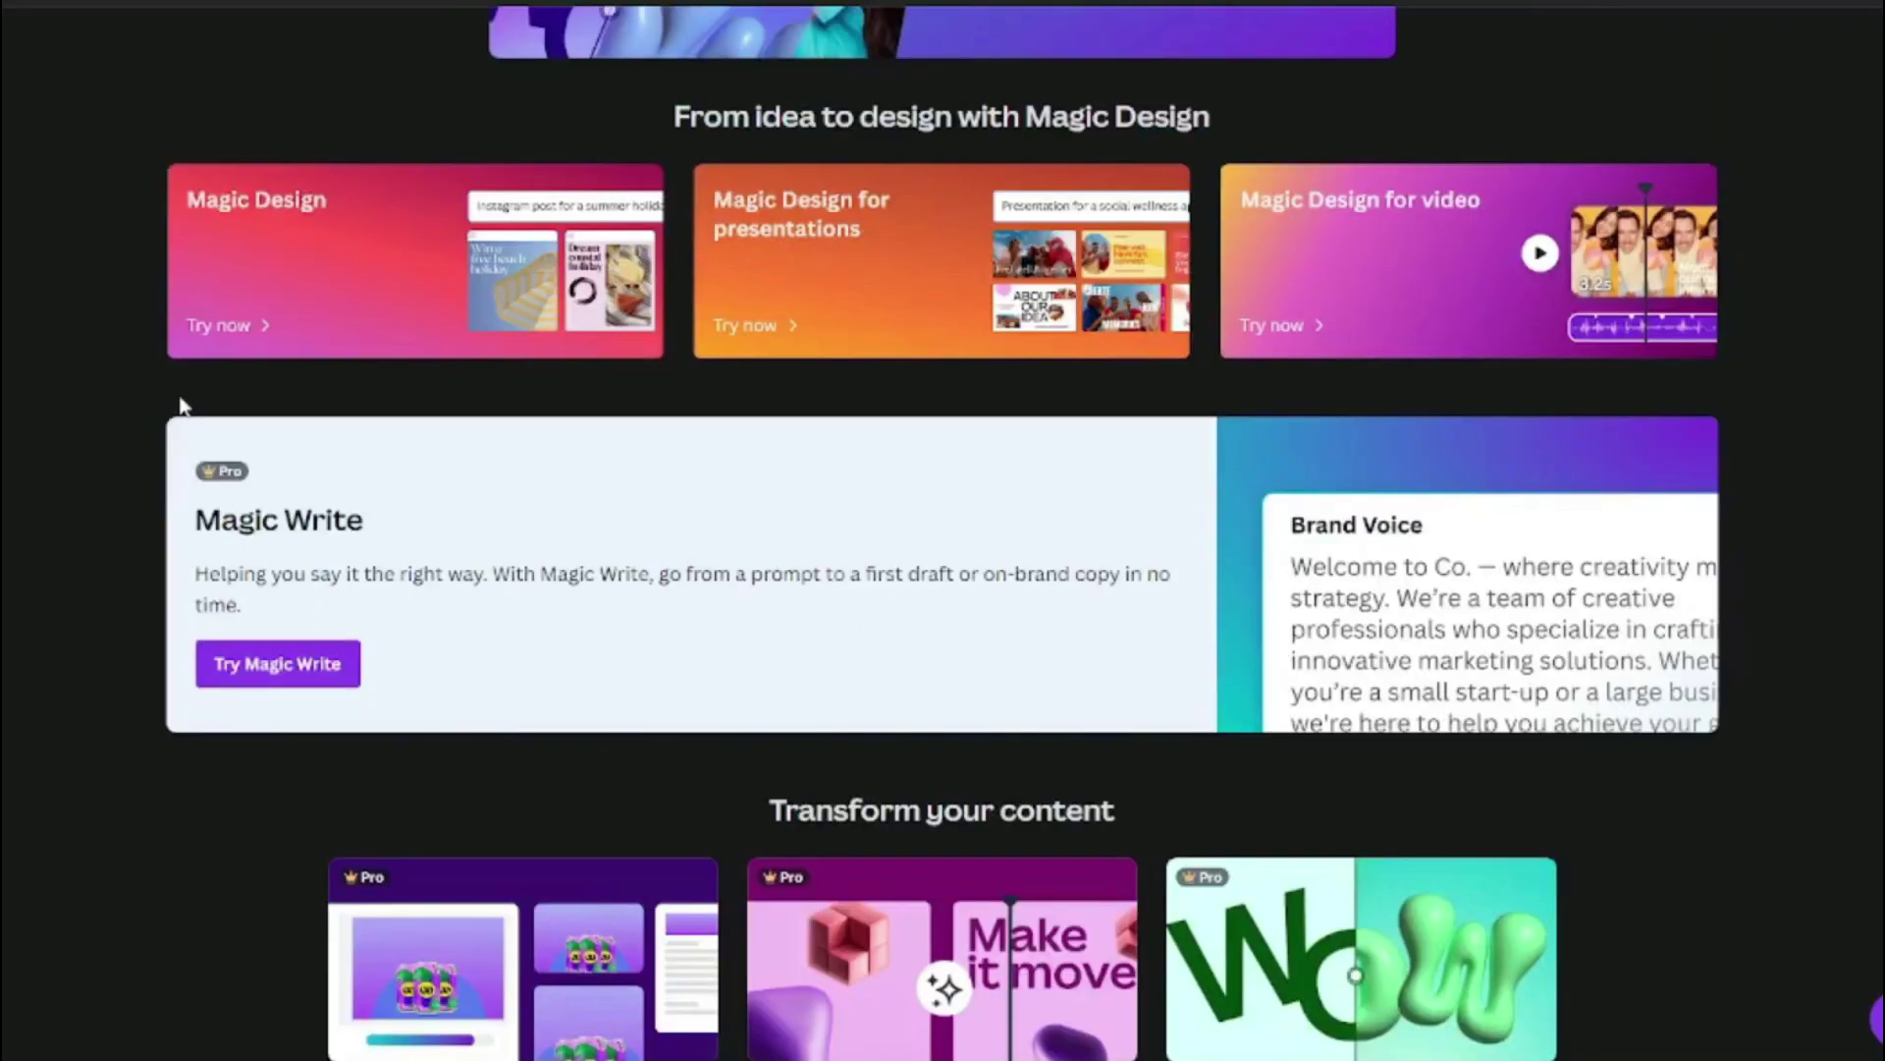
scroll(39, 450, "down", 15)
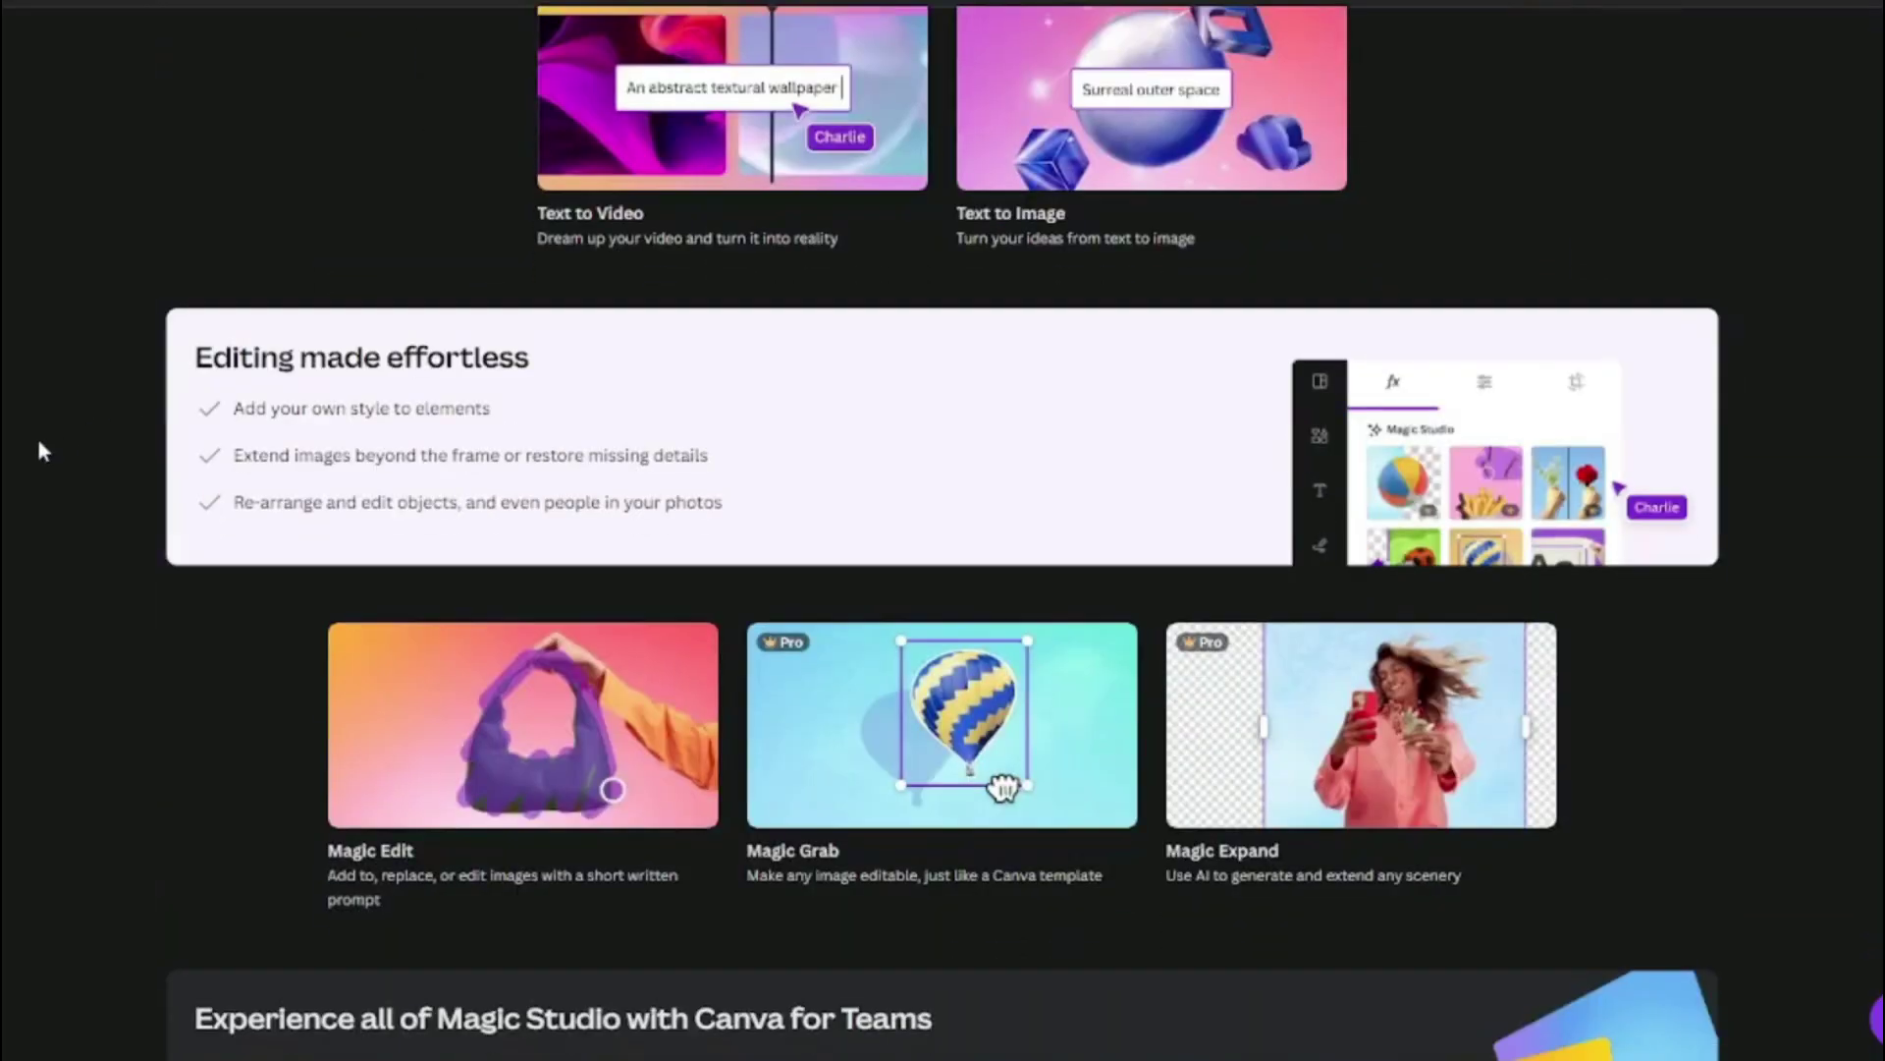
scroll(40, 450, "down", 3)
scroll(40, 450, "up", 1)
scroll(42, 448, "down", 1)
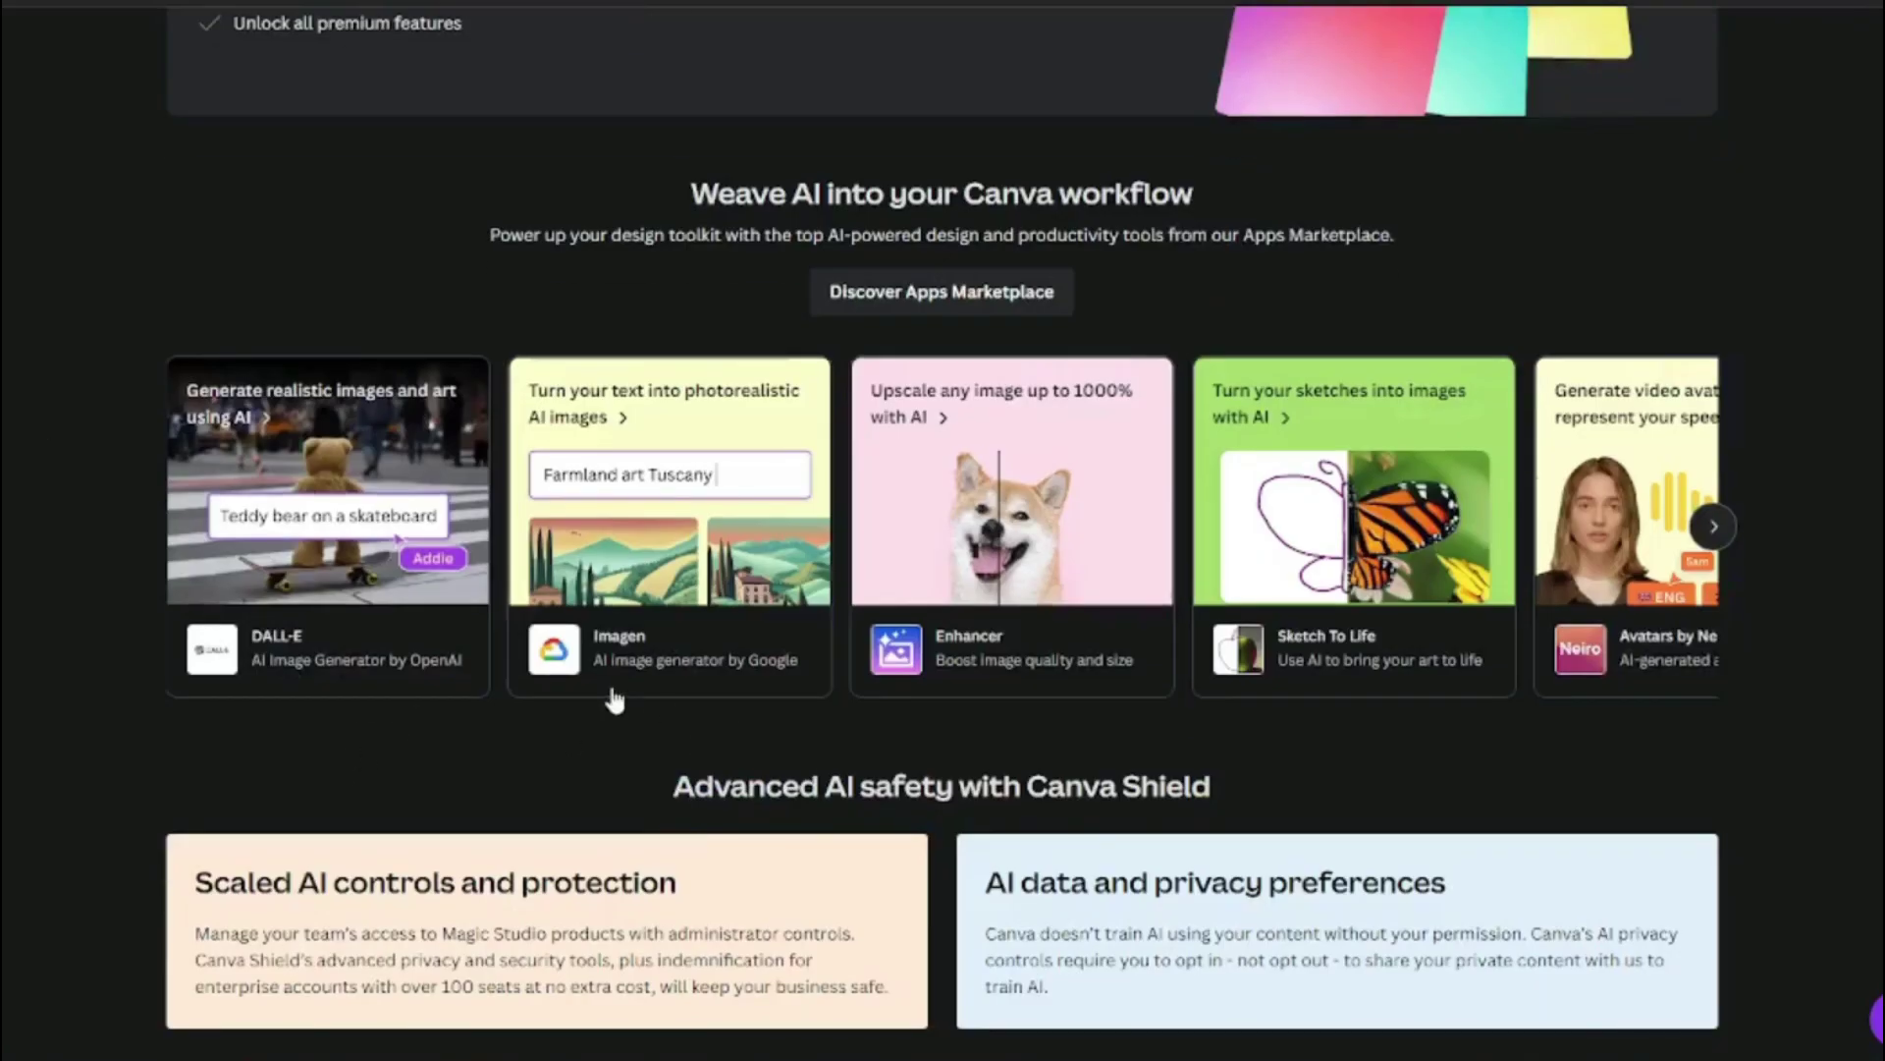
scroll(78, 501, "up", 18)
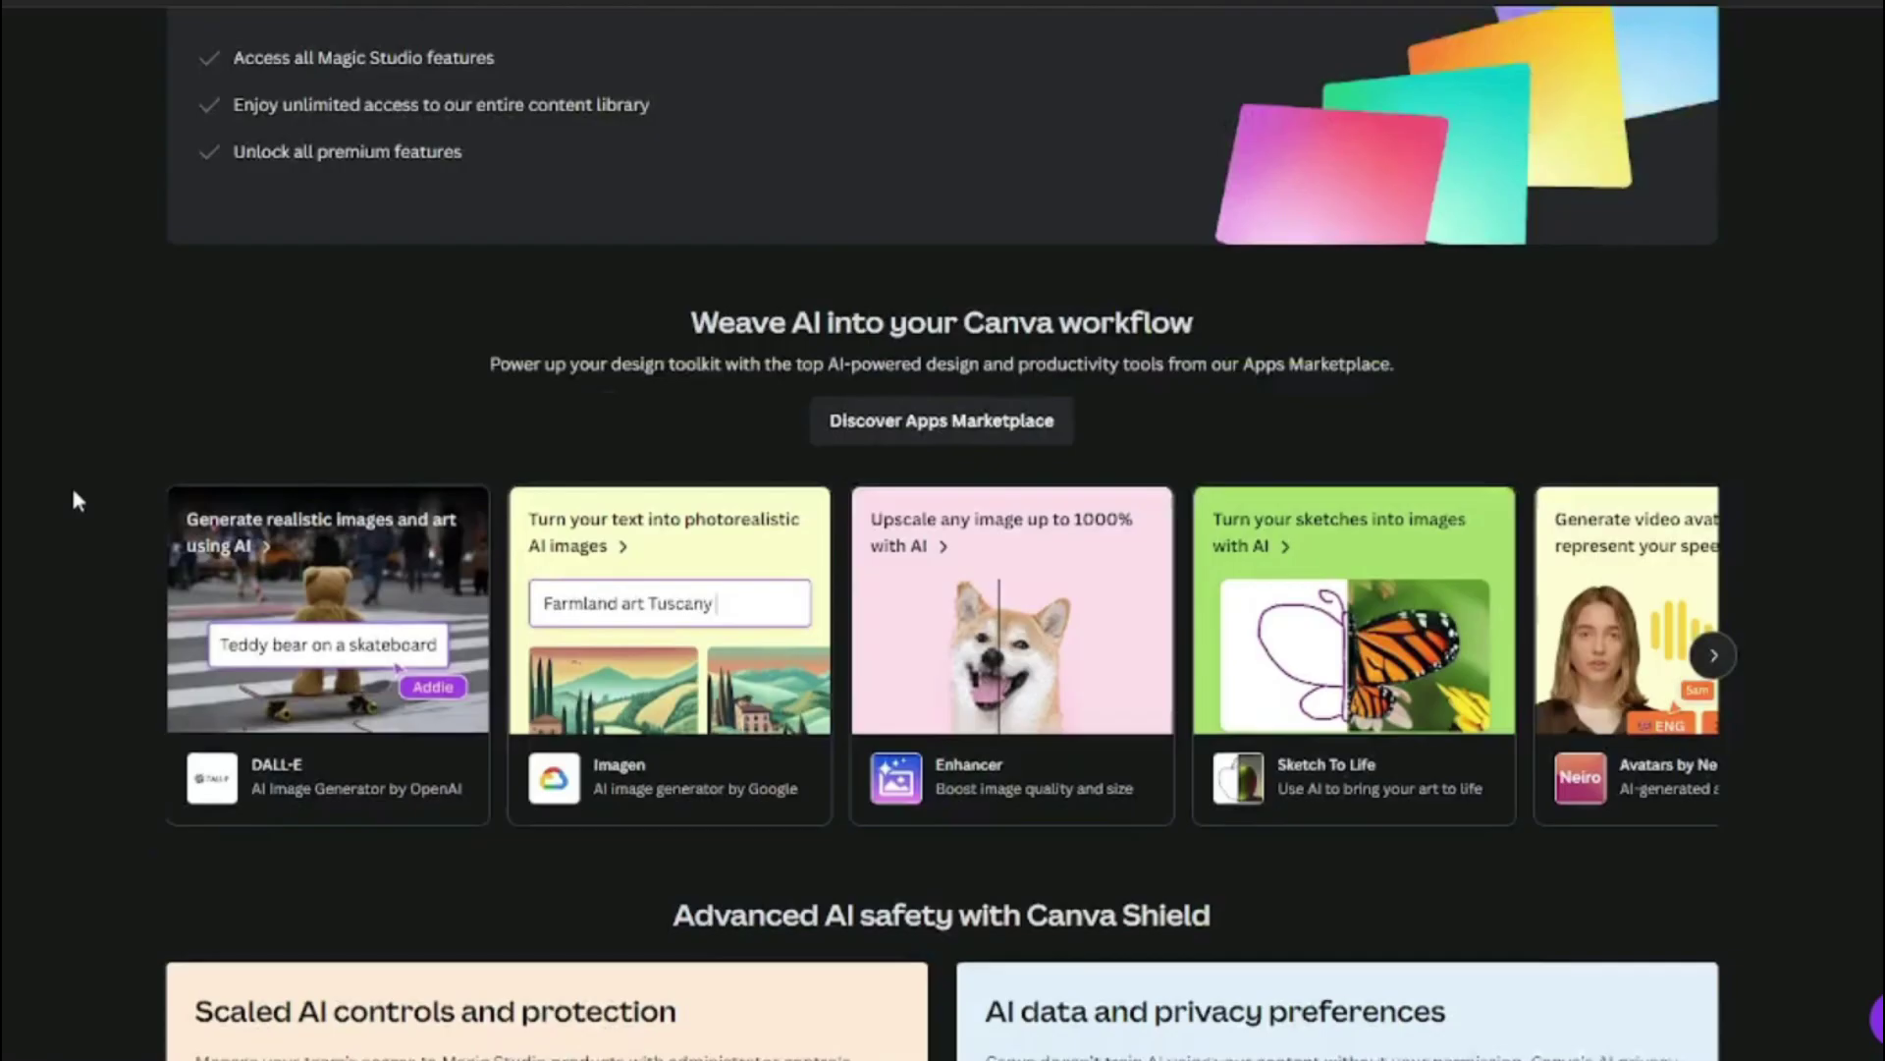
scroll(78, 501, "up", 10)
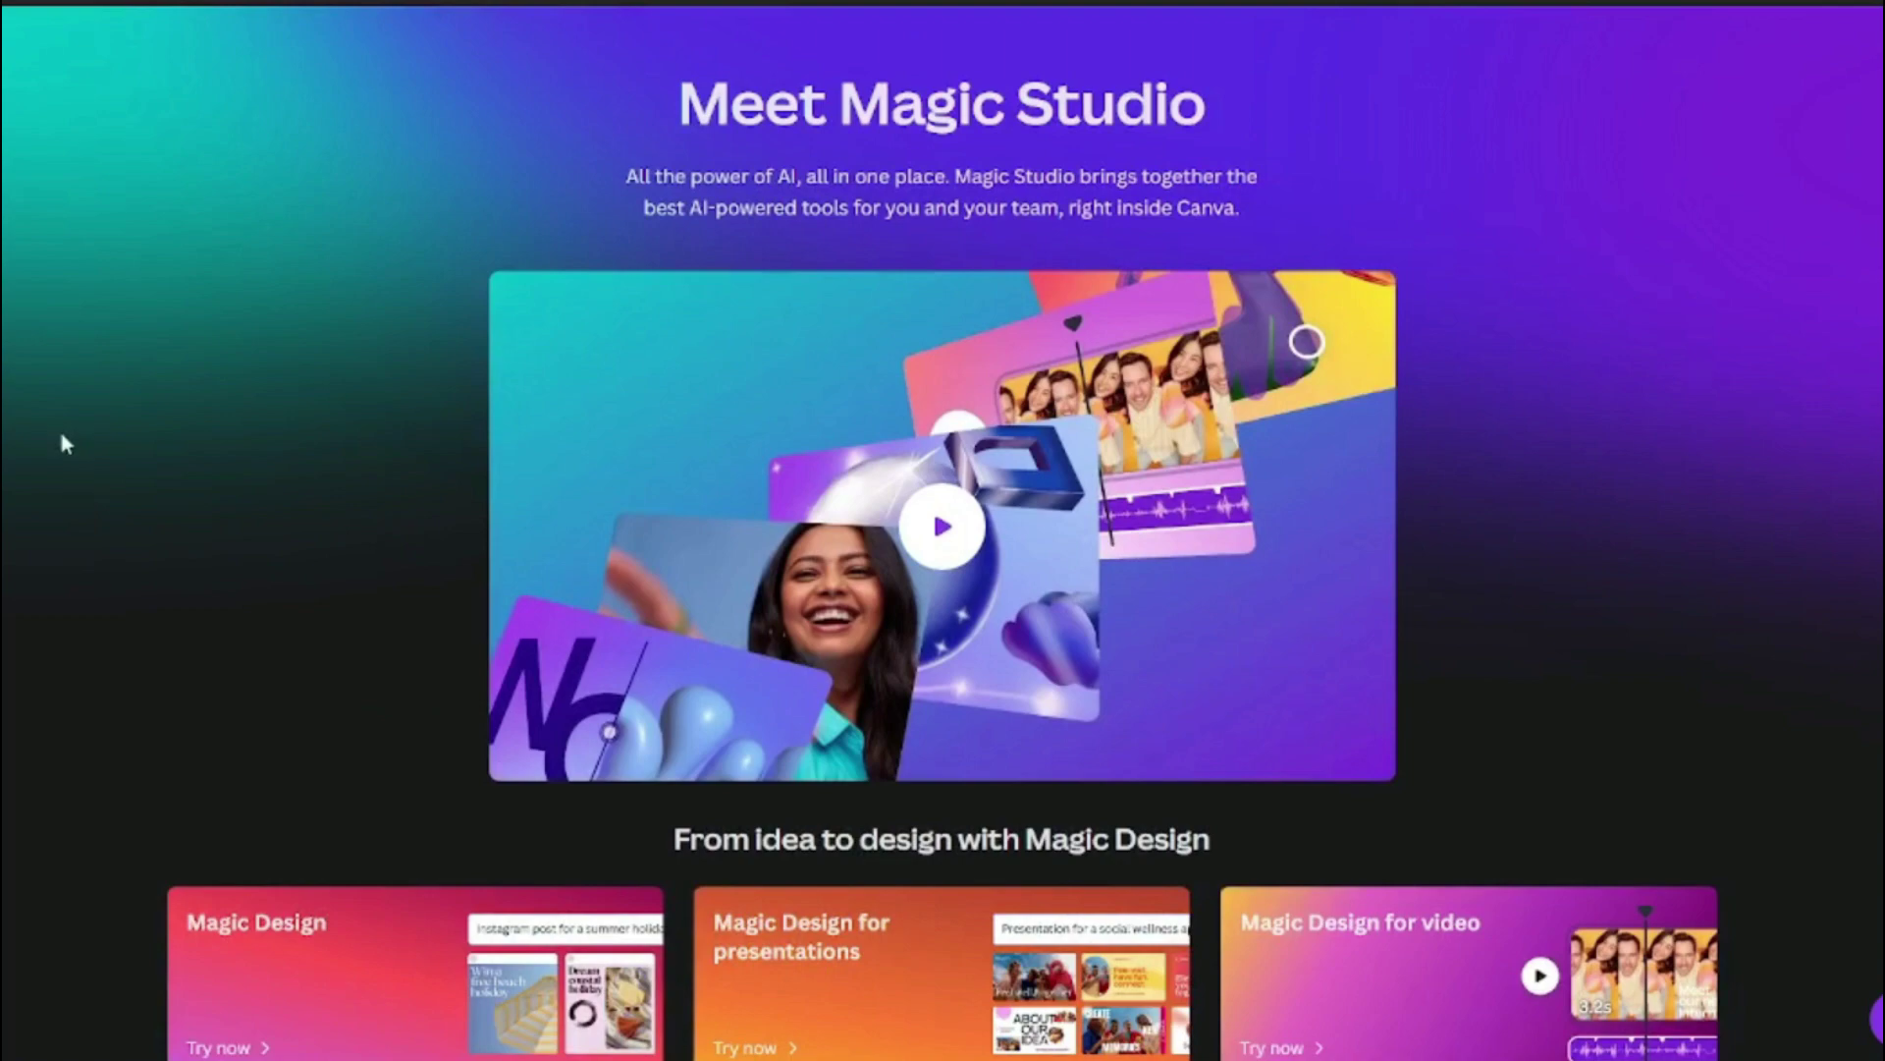
Step: Open the introduction to Magic Design on the Magic Studio page
scroll(62, 444, "down", 5)
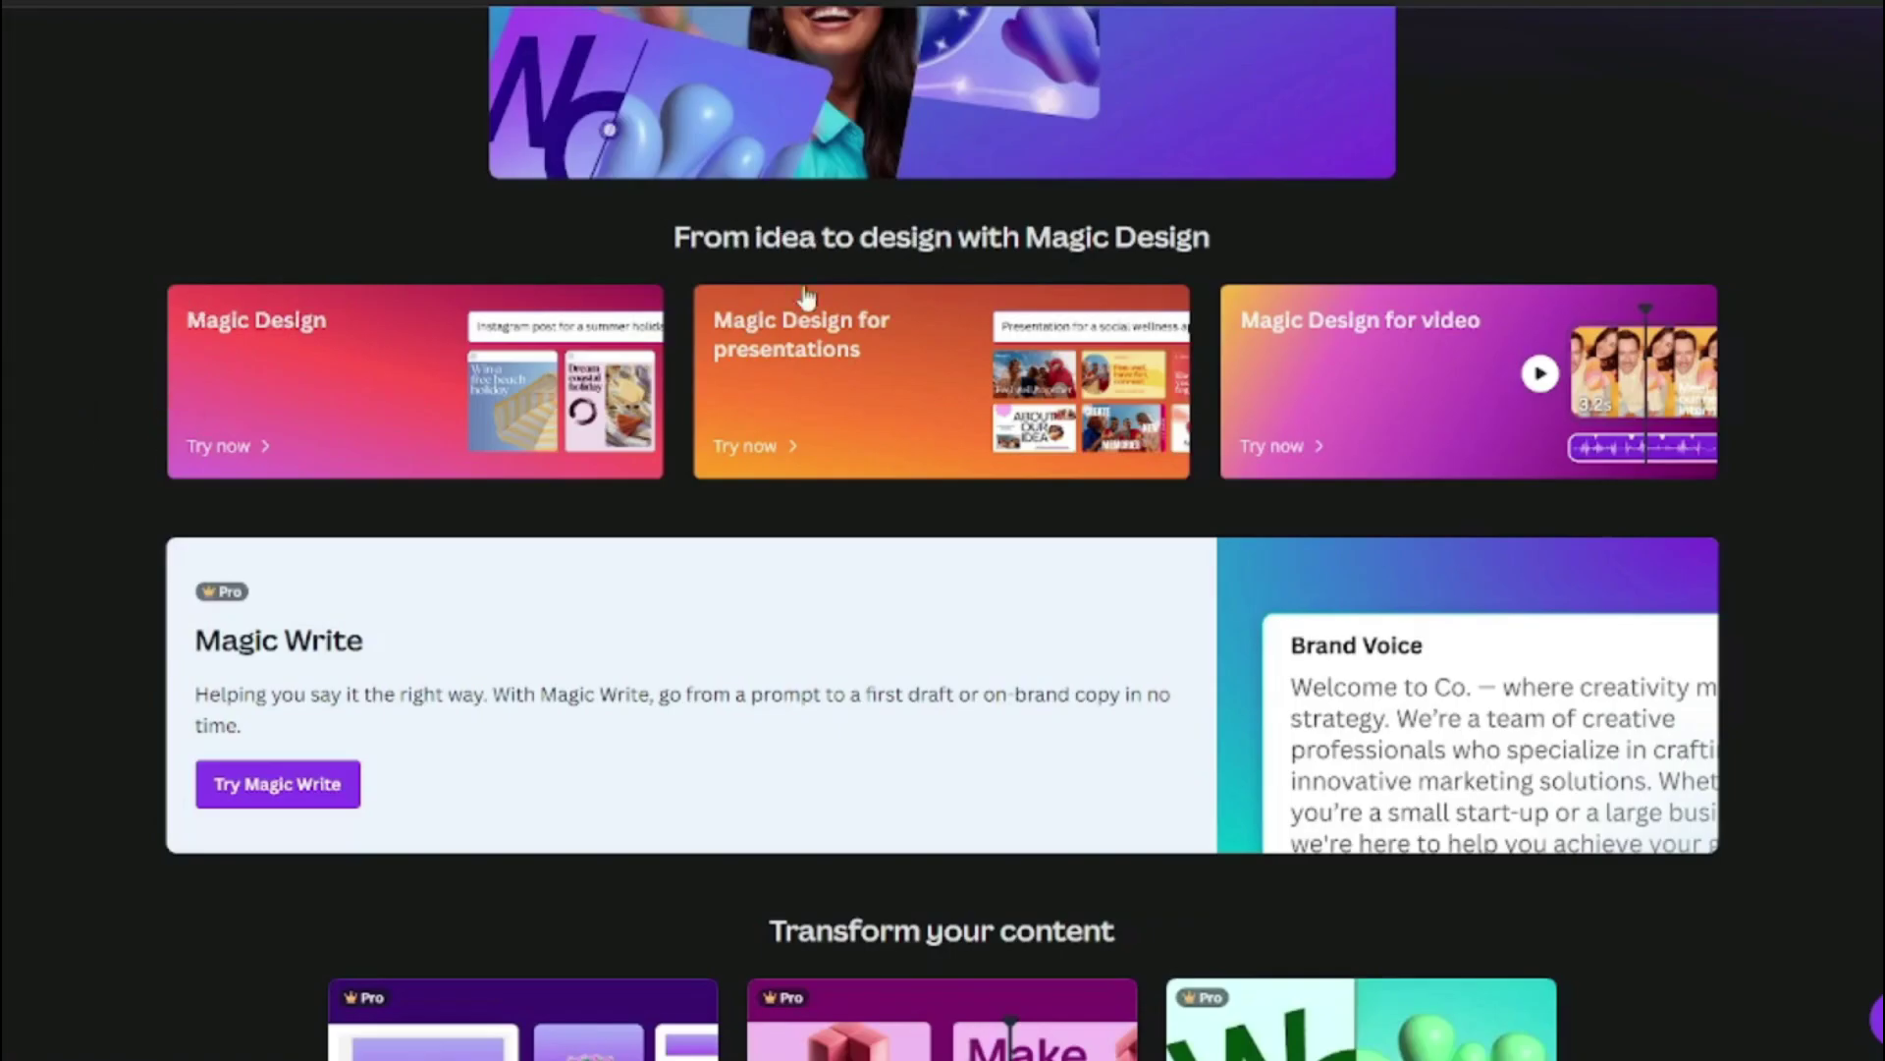
left_click(468, 397)
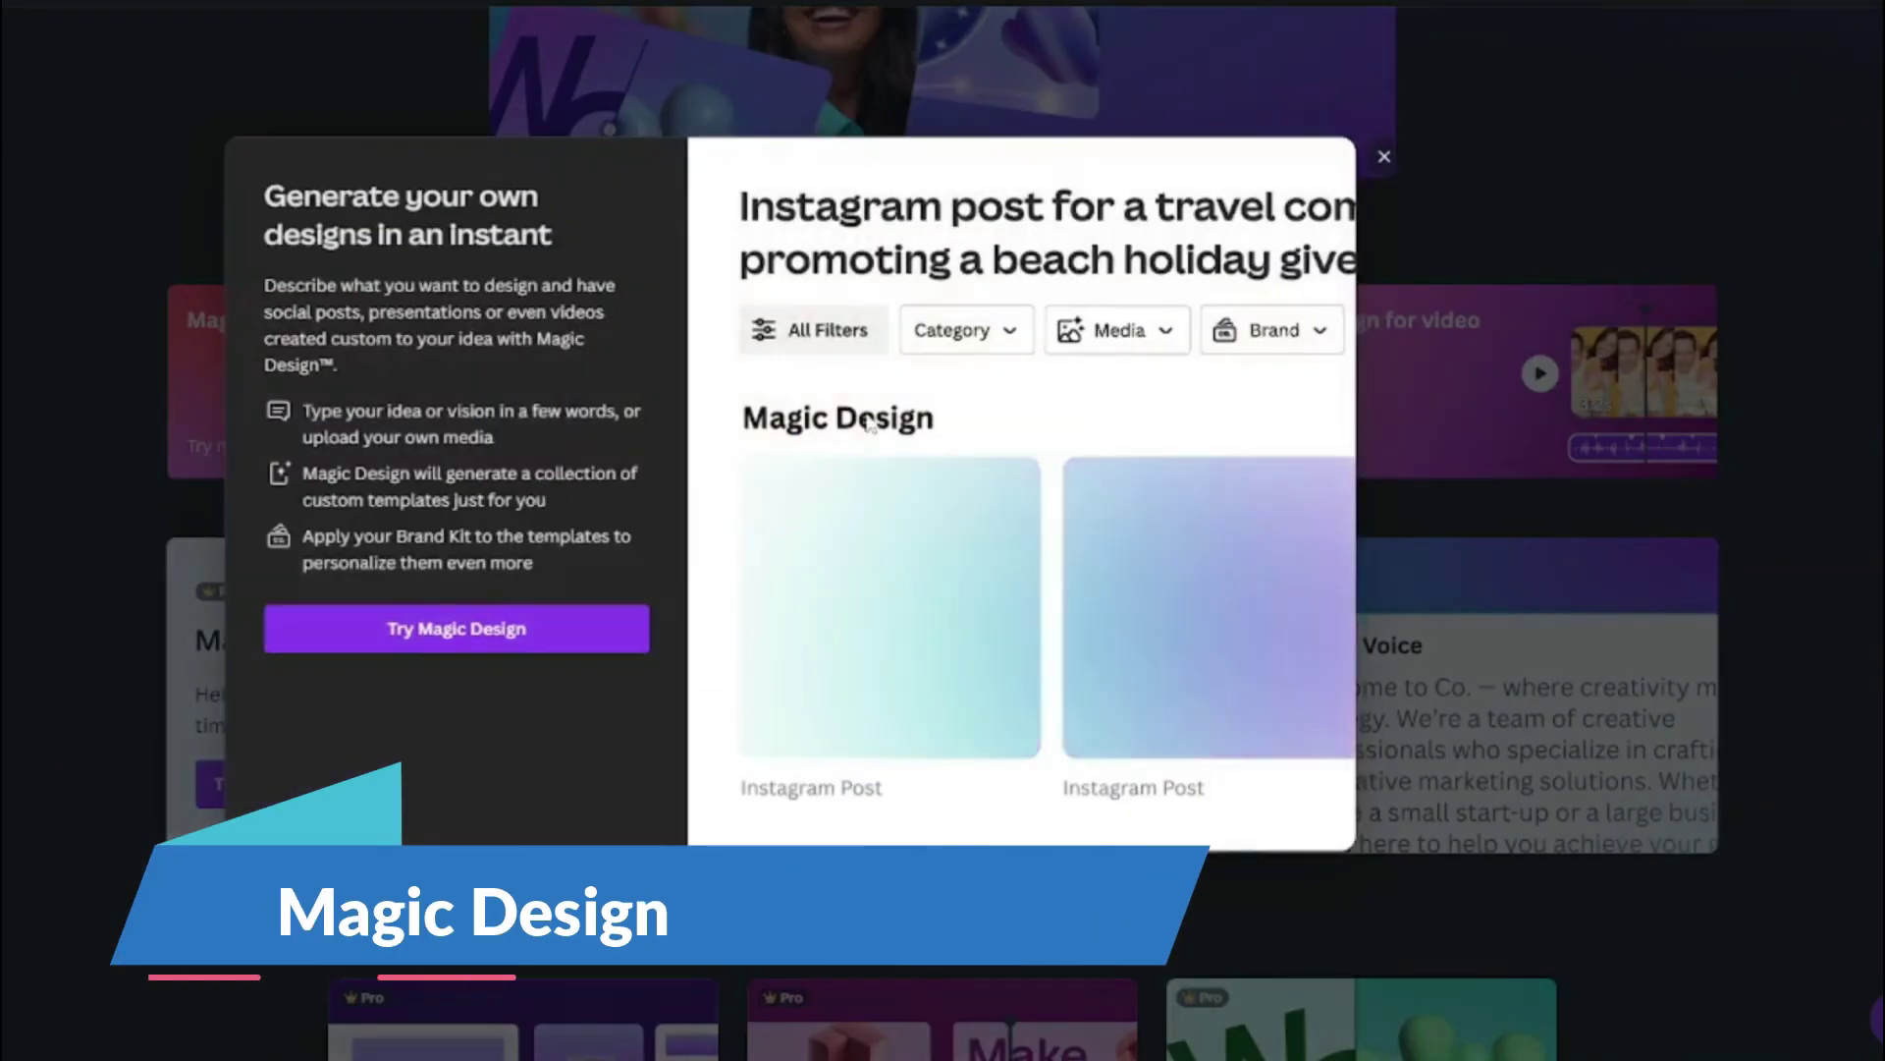
left_click(1288, 344)
left_click(1232, 515)
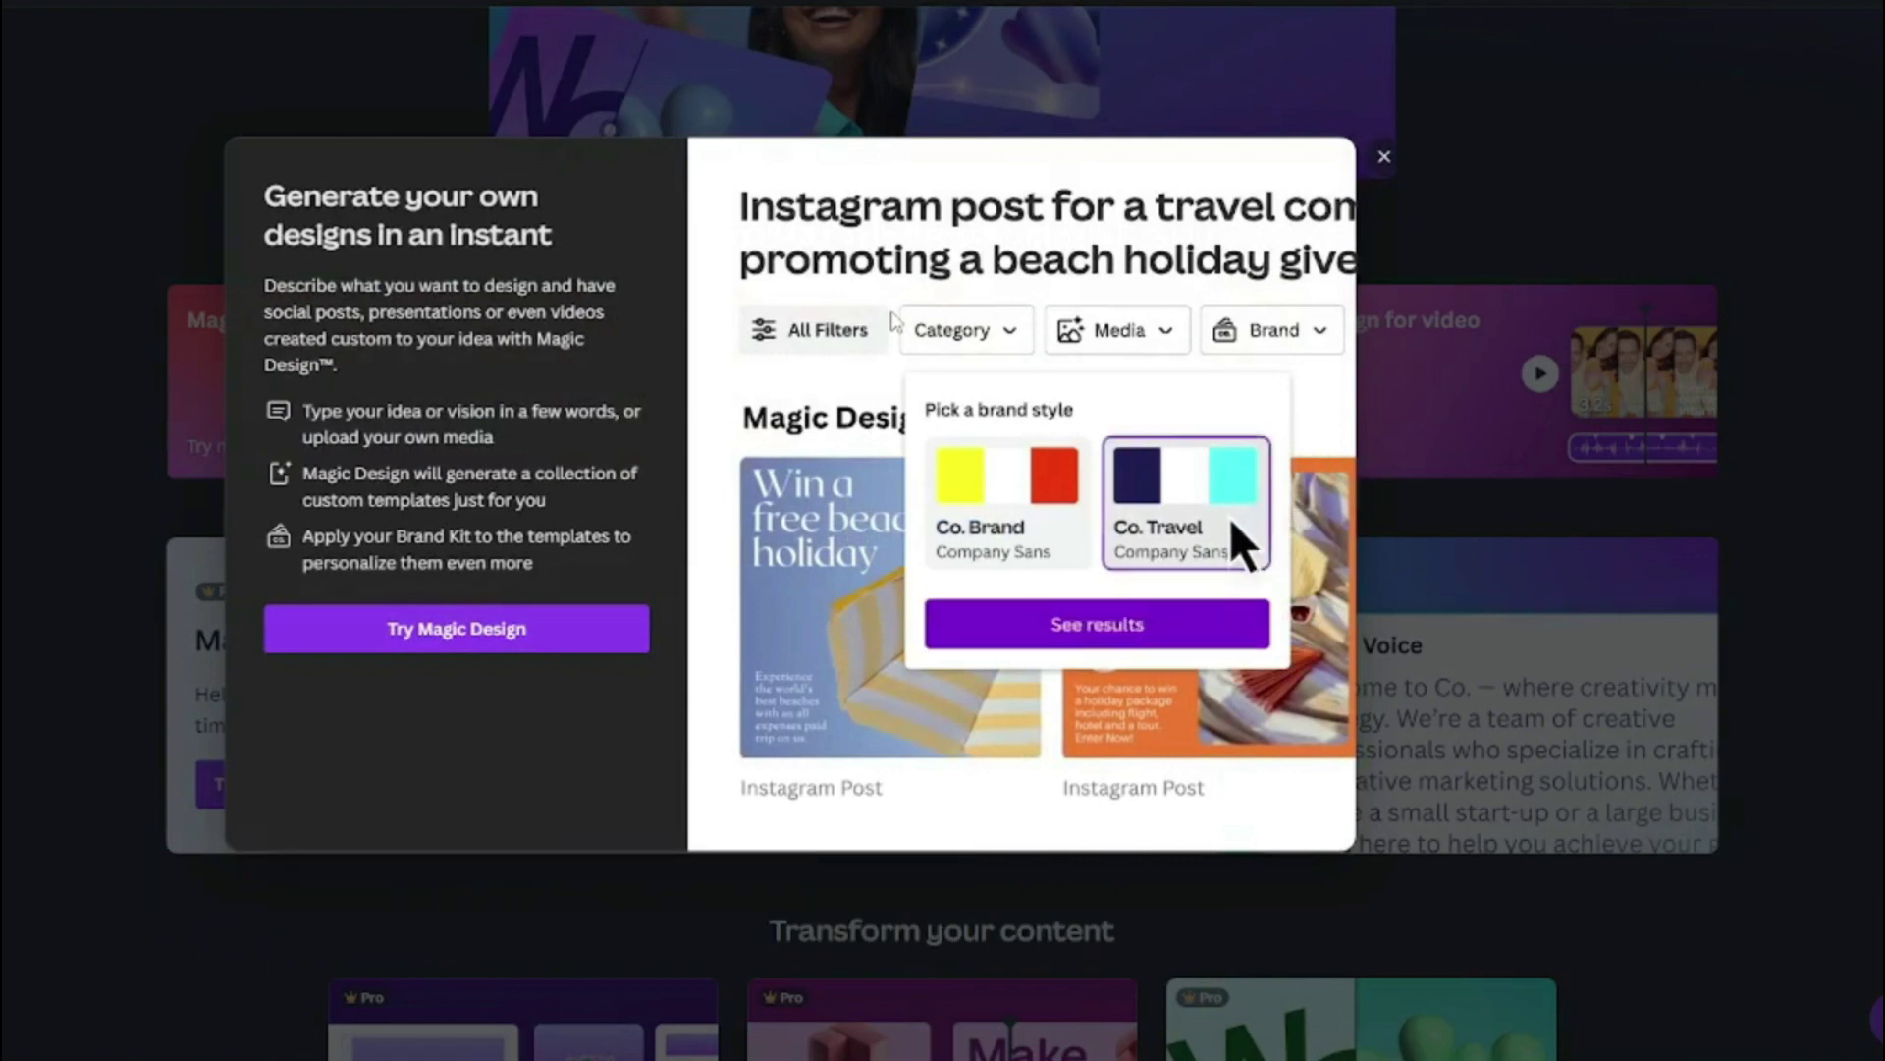
left_click(1194, 616)
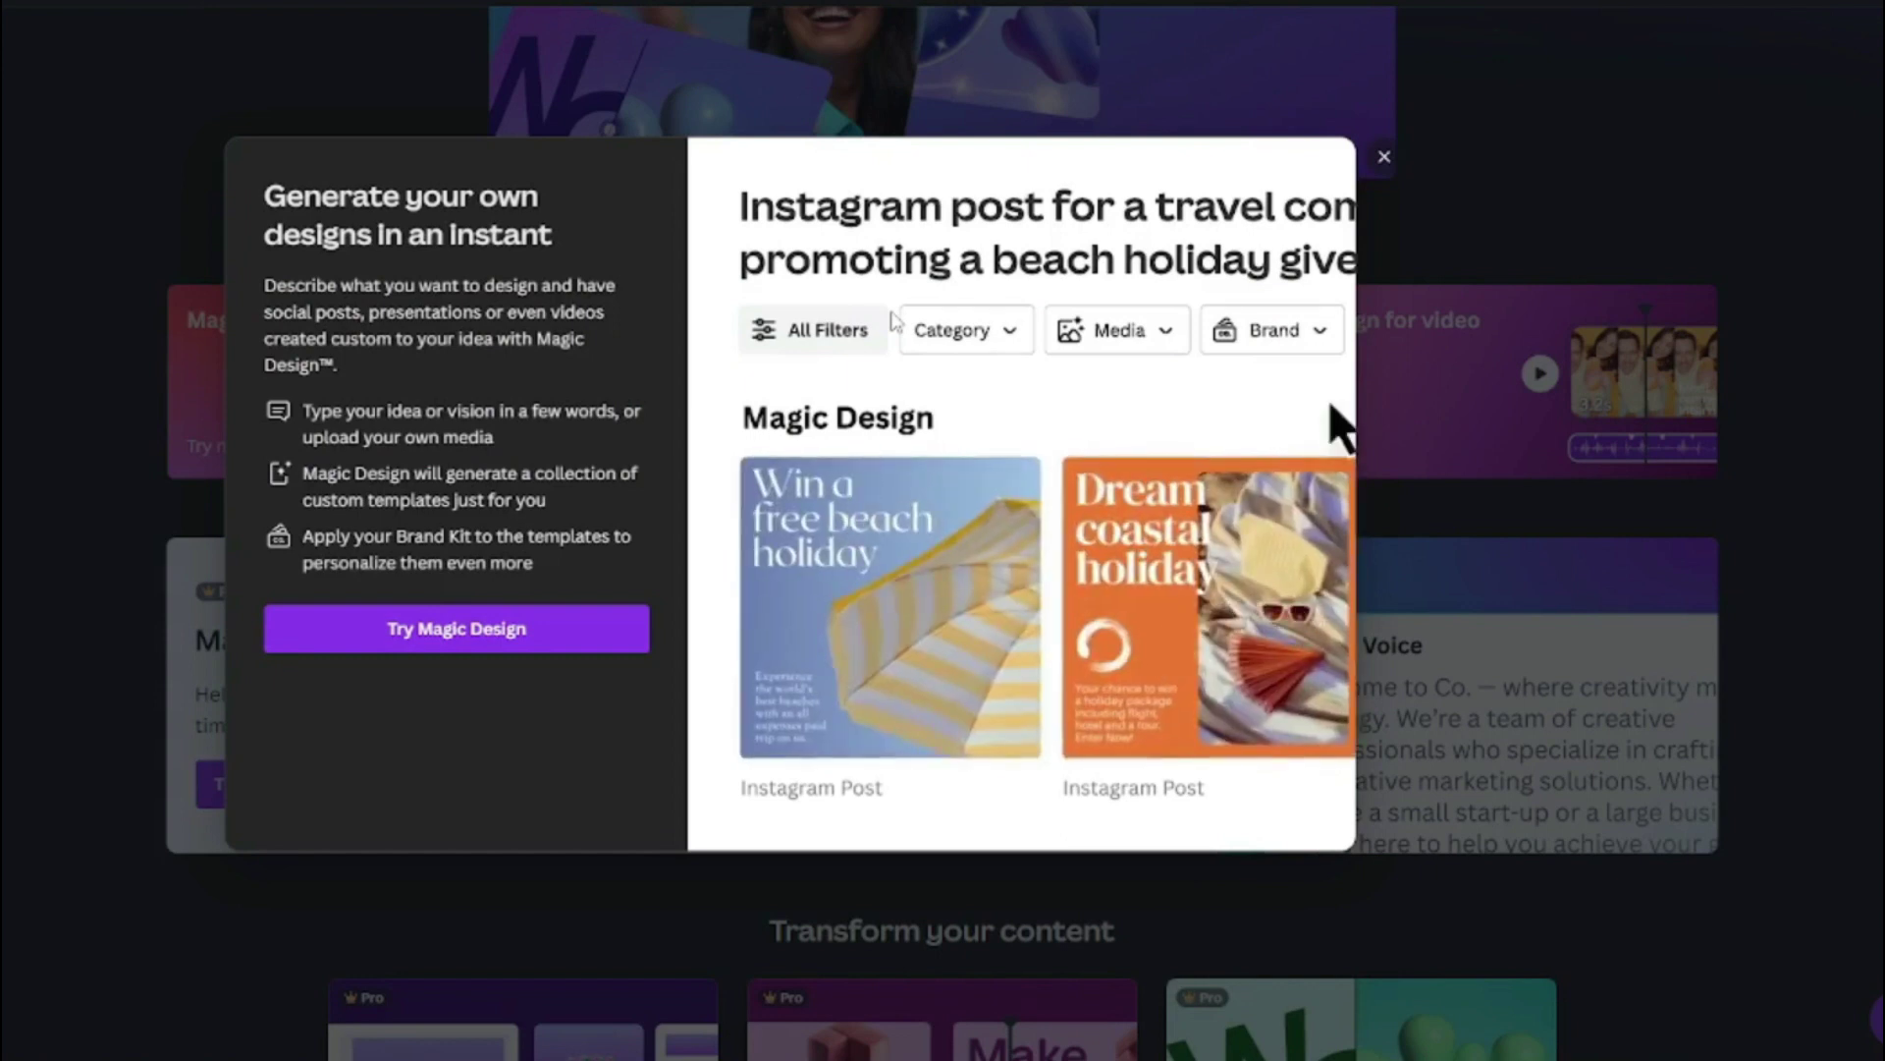
left_click(1289, 345)
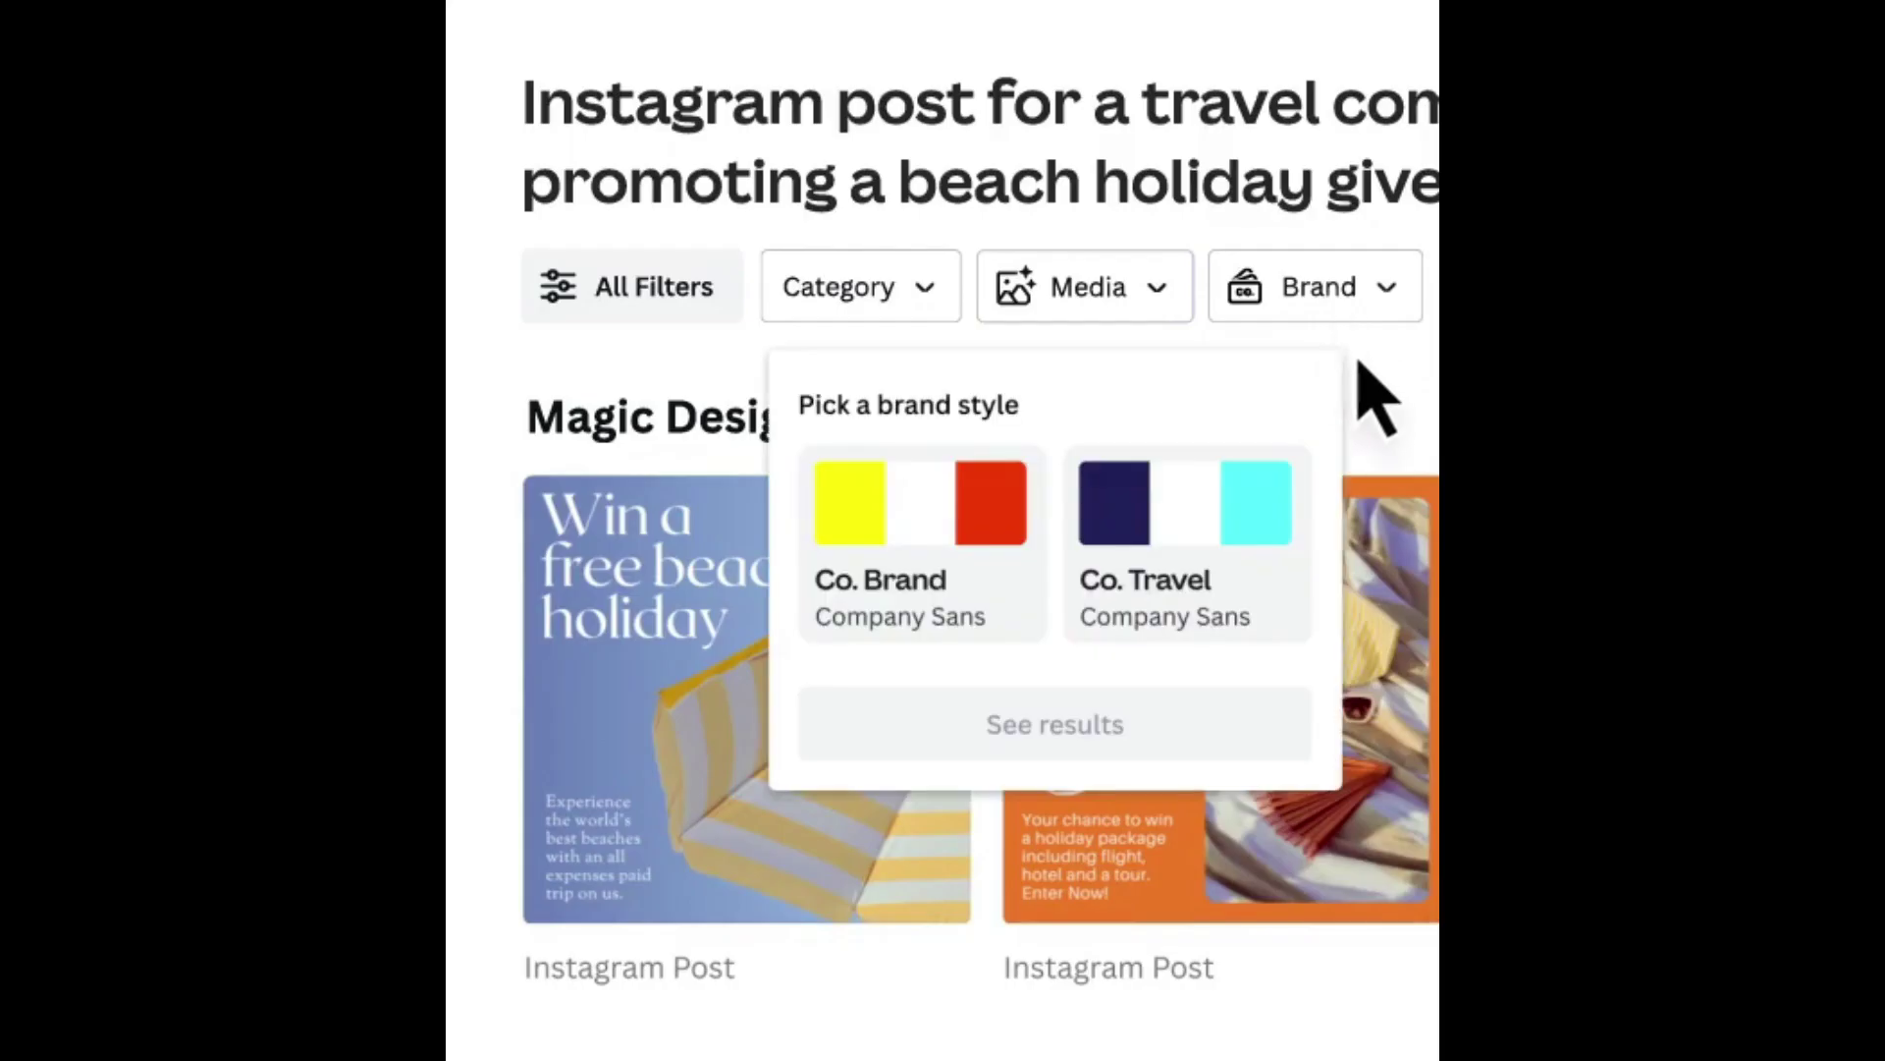
left_click(1260, 572)
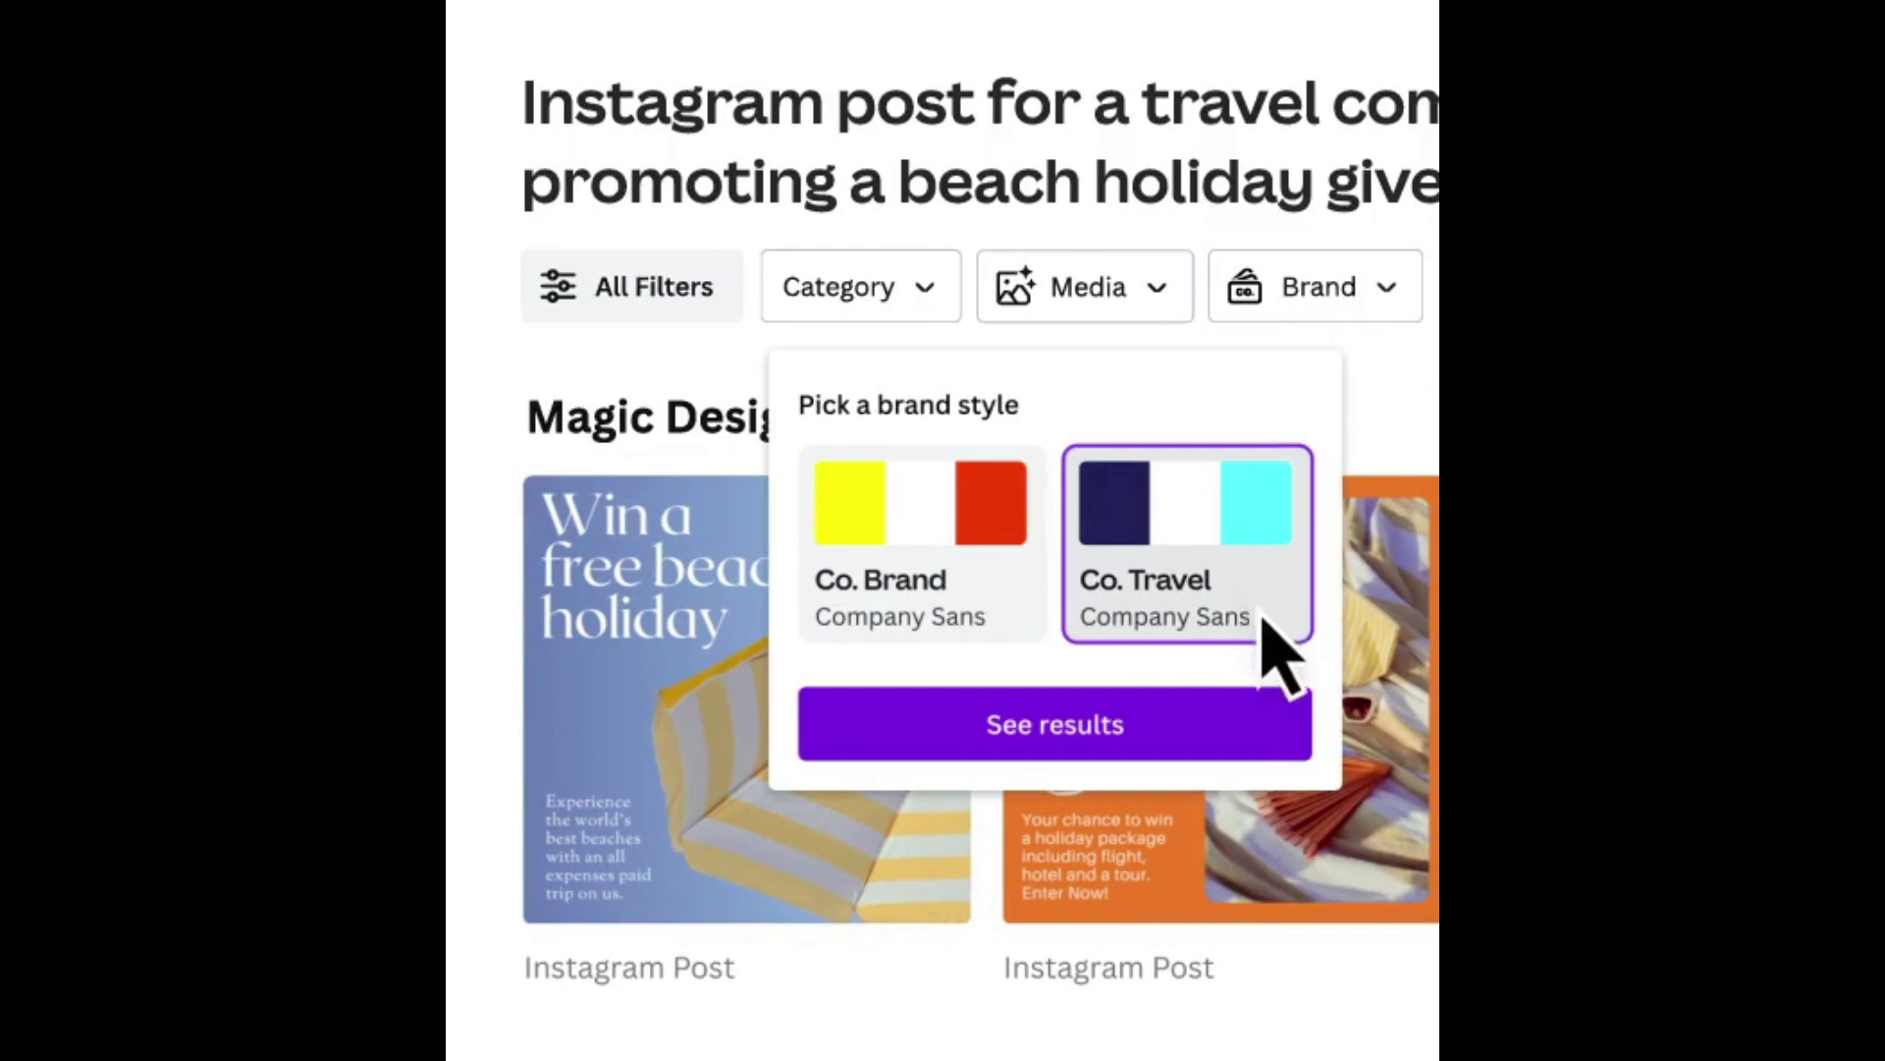
left_click(1200, 711)
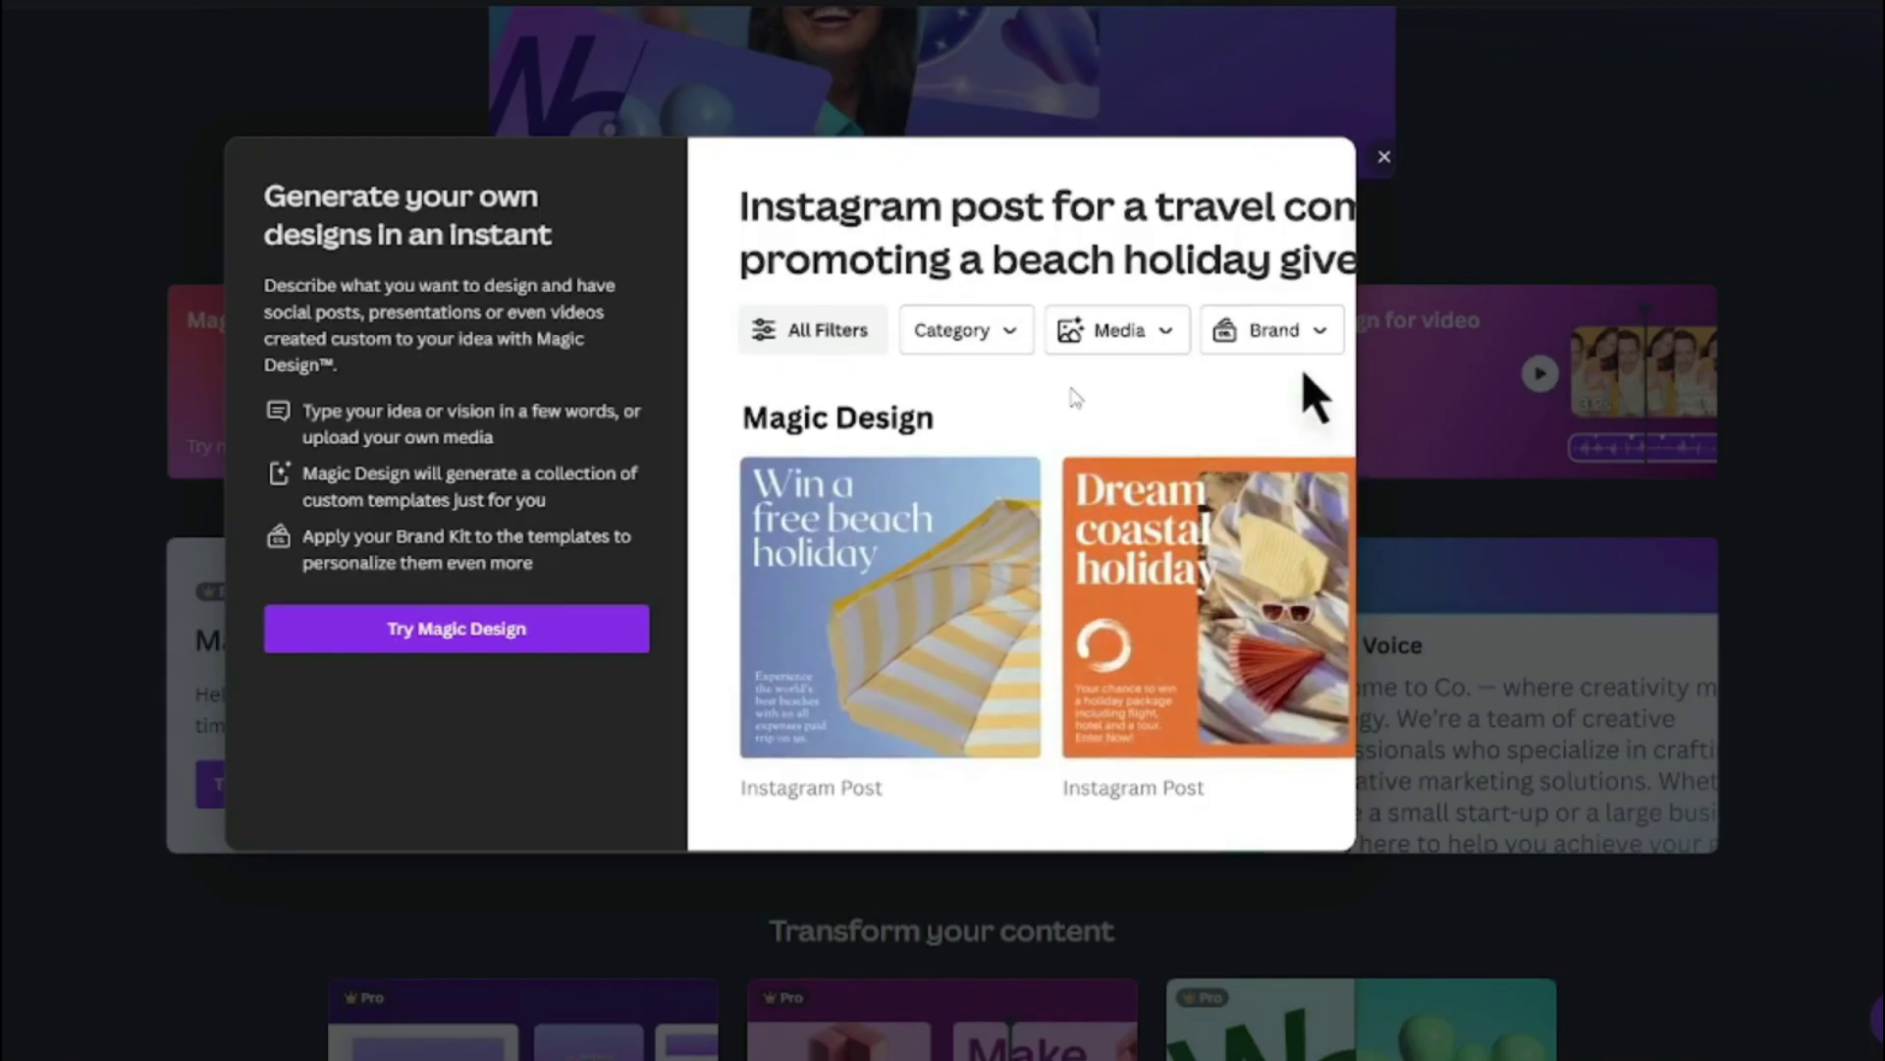
left_click(1341, 308)
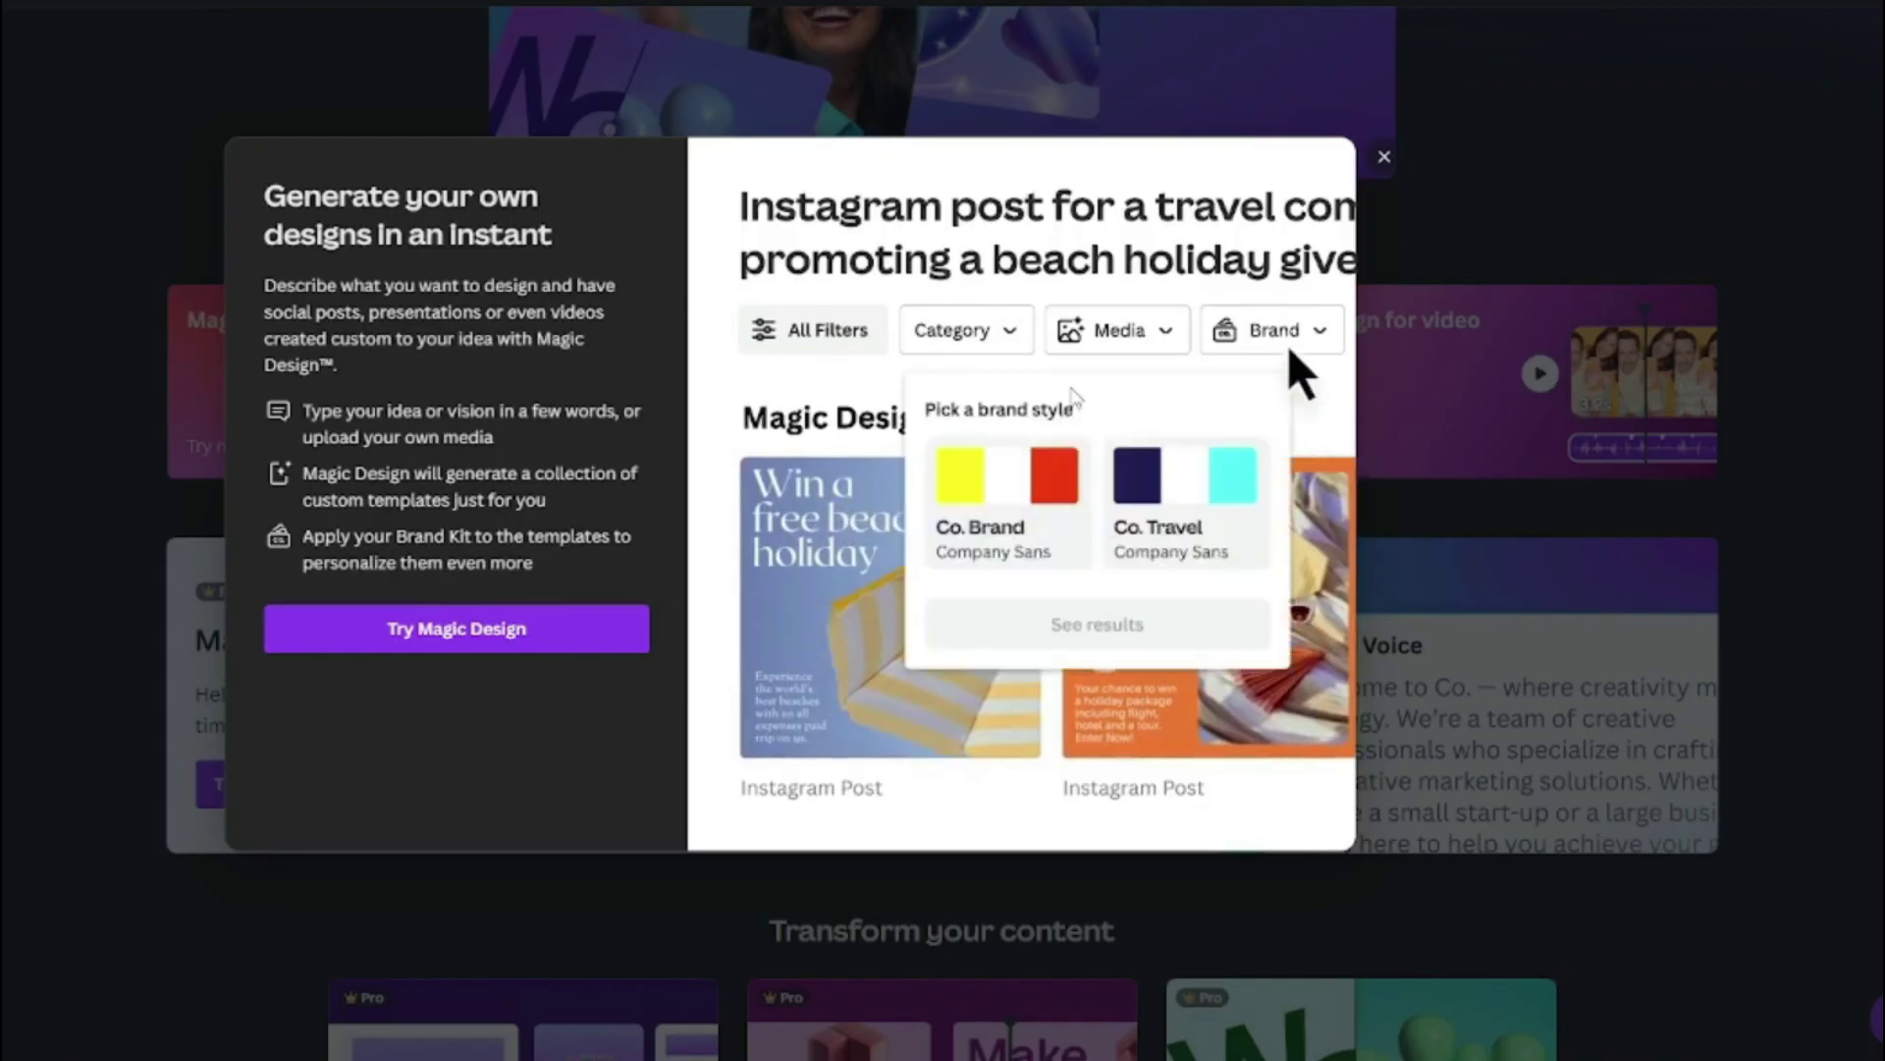
left_click(1230, 515)
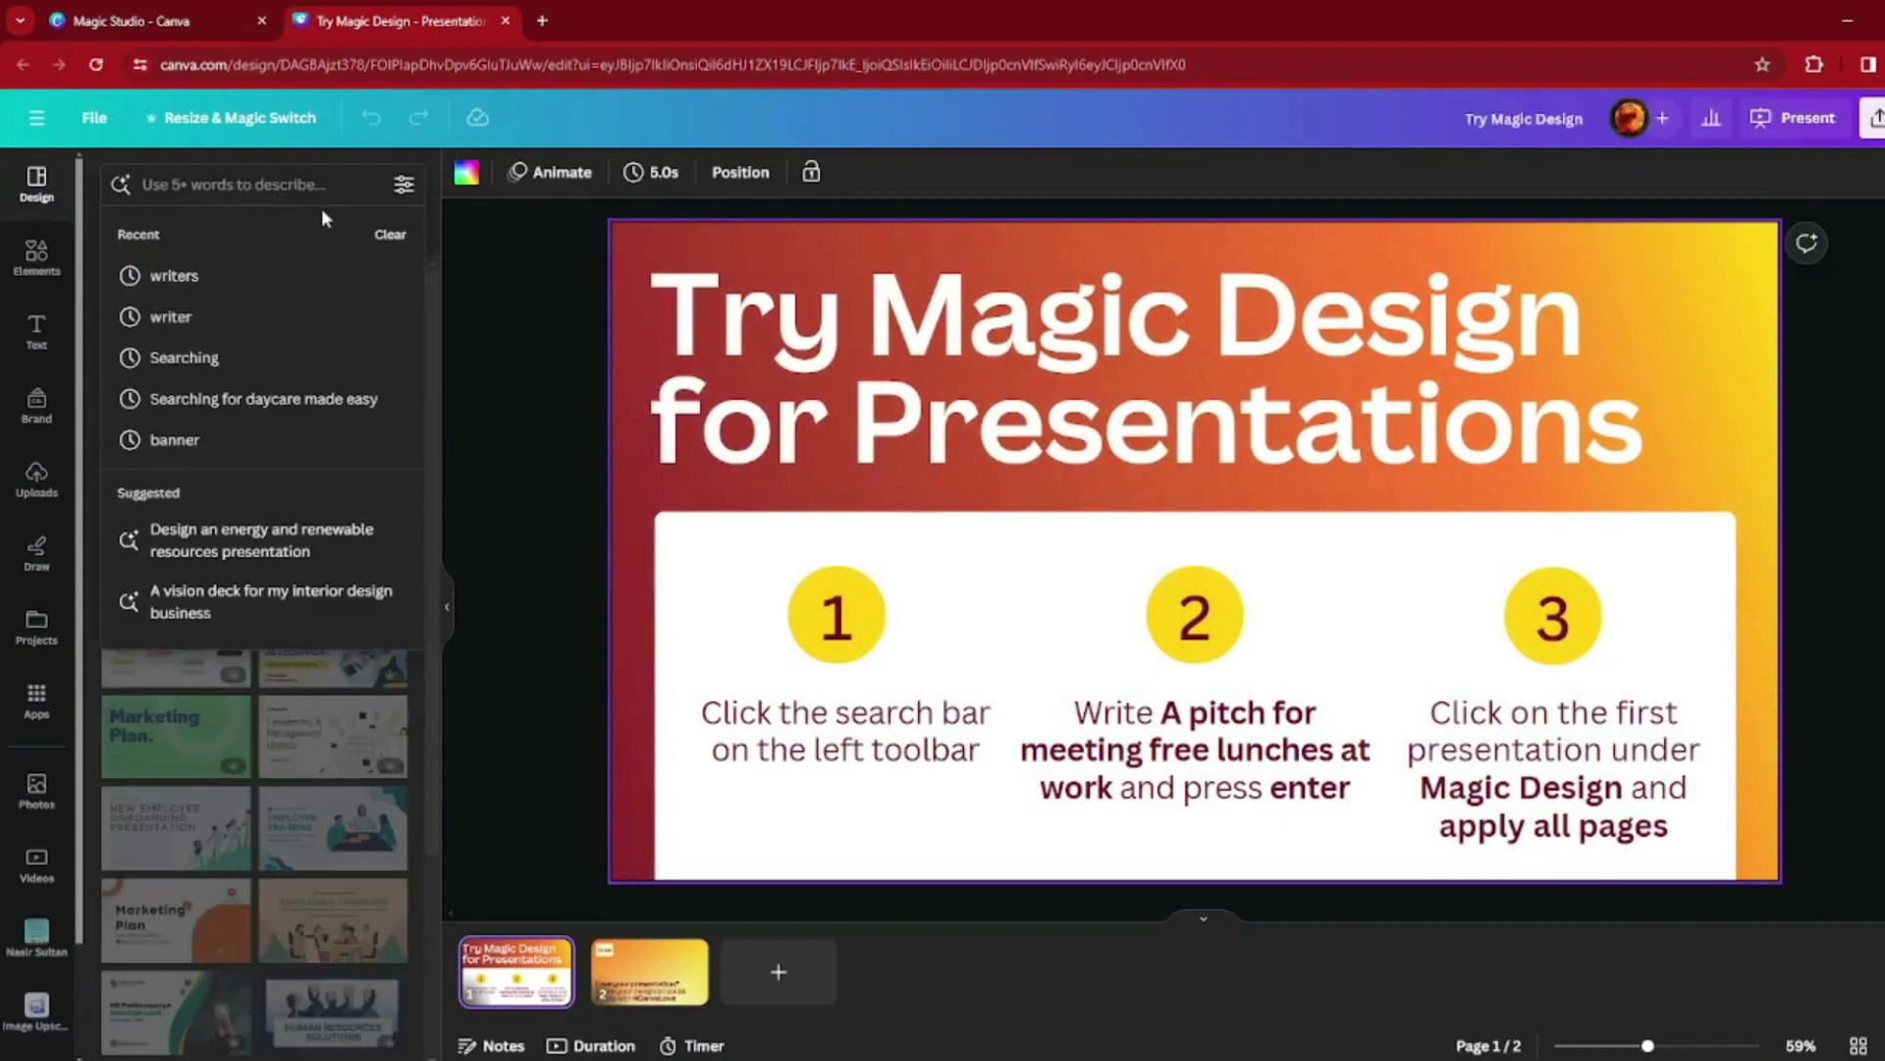
Step: Generate Magic Design templates for "Design an energy and renewable resources presentation" and apply all 7 pages of the Energy & Renewables template
left_click(271, 548)
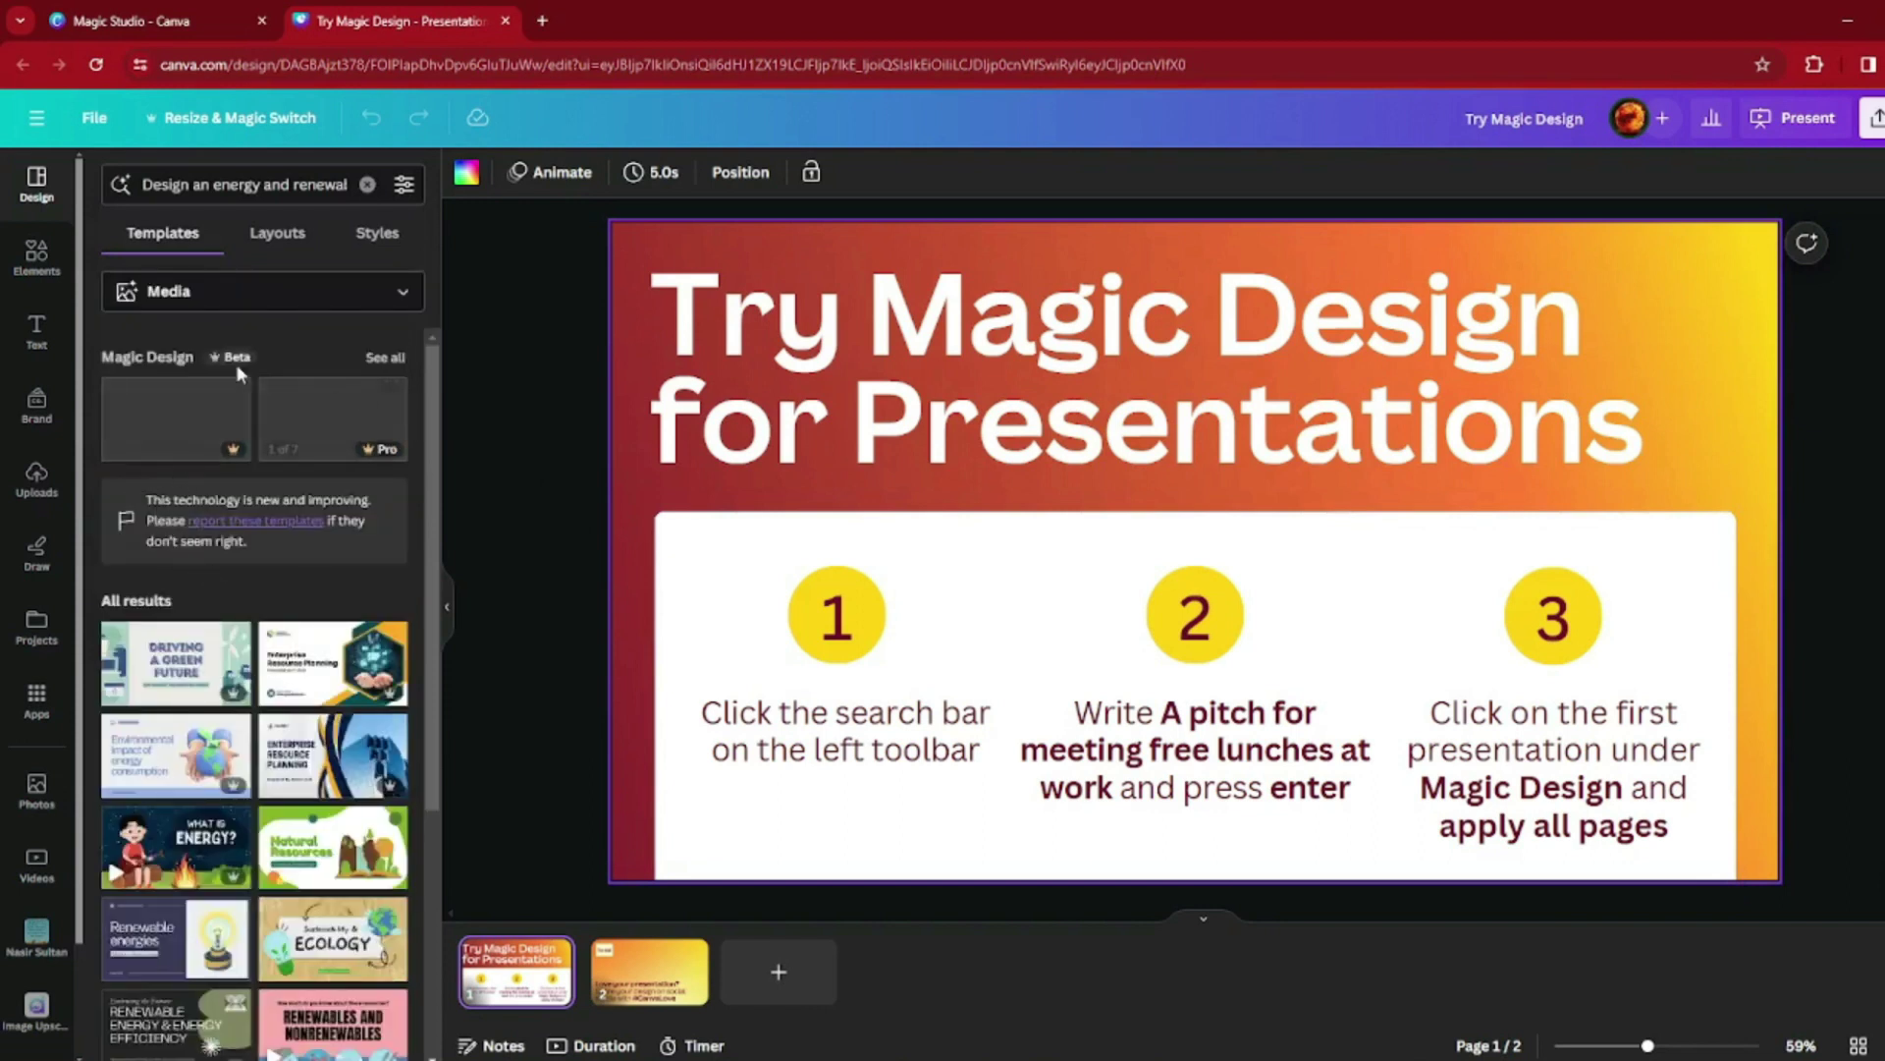
left_click(367, 355)
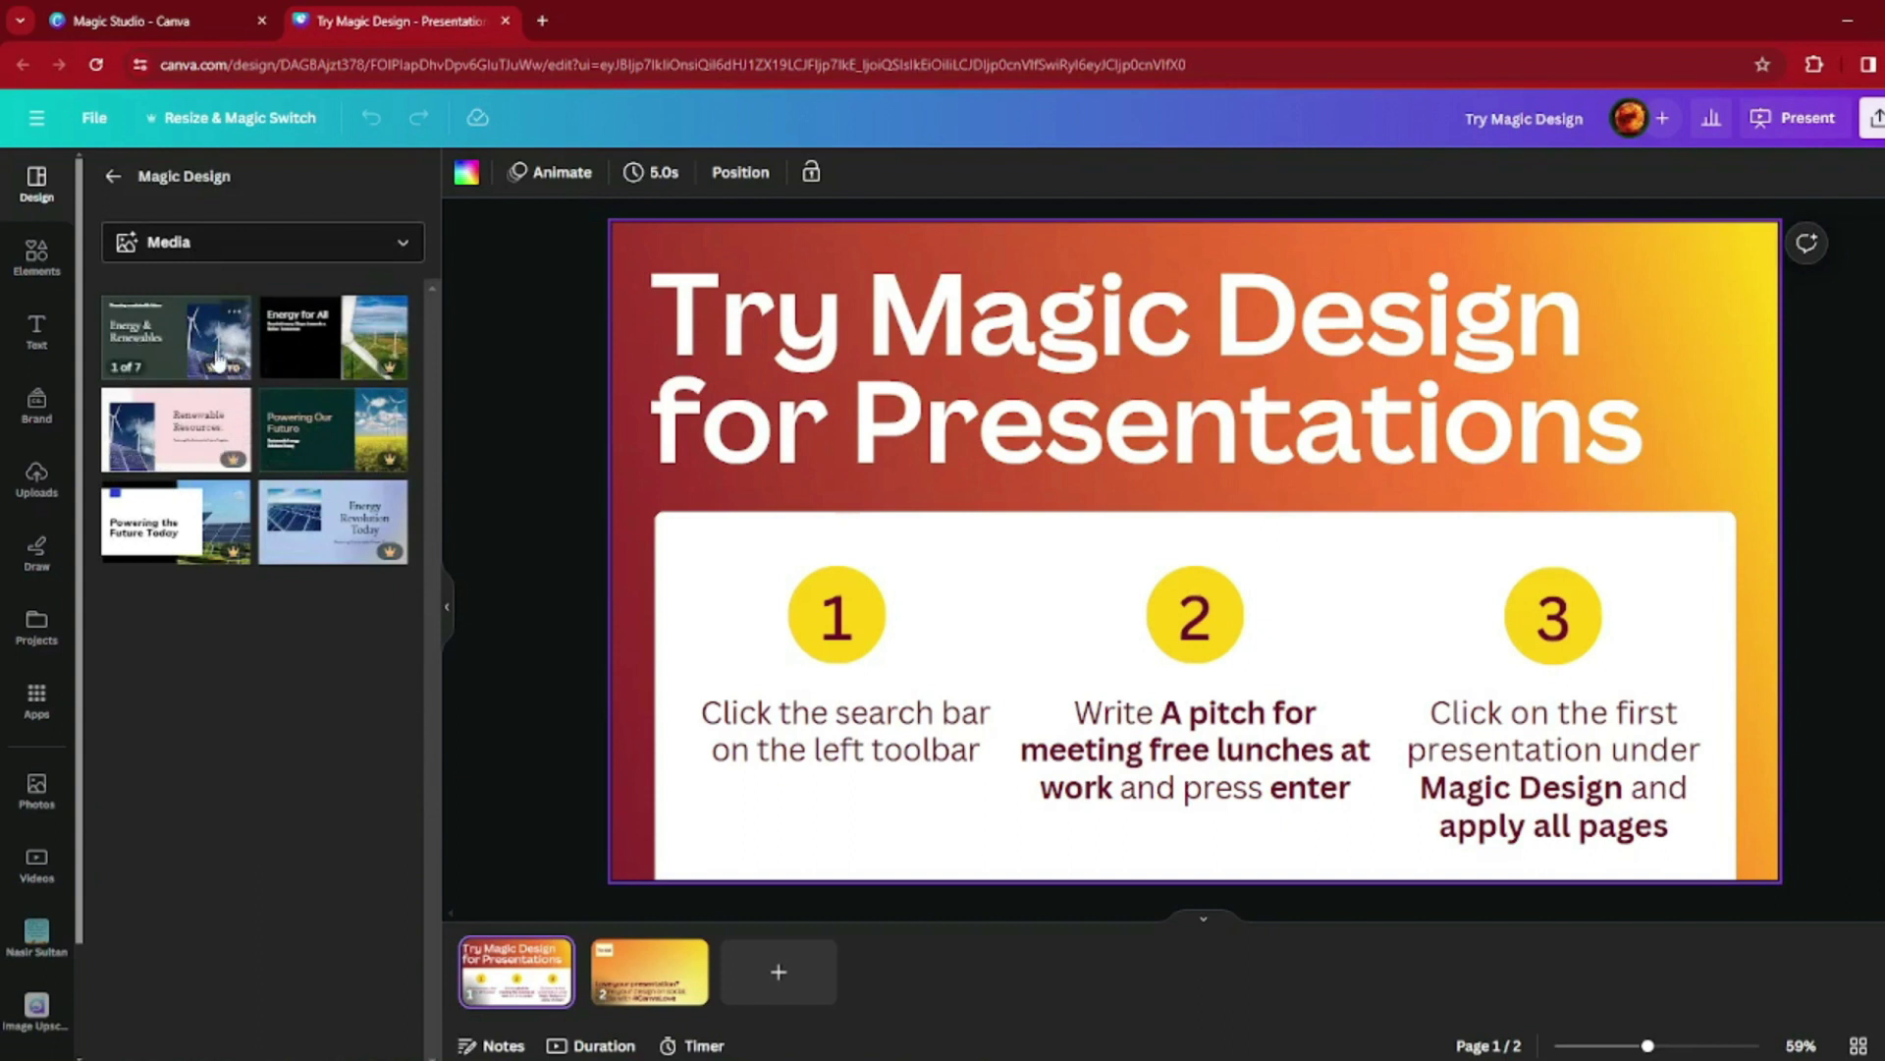
left_click(162, 345)
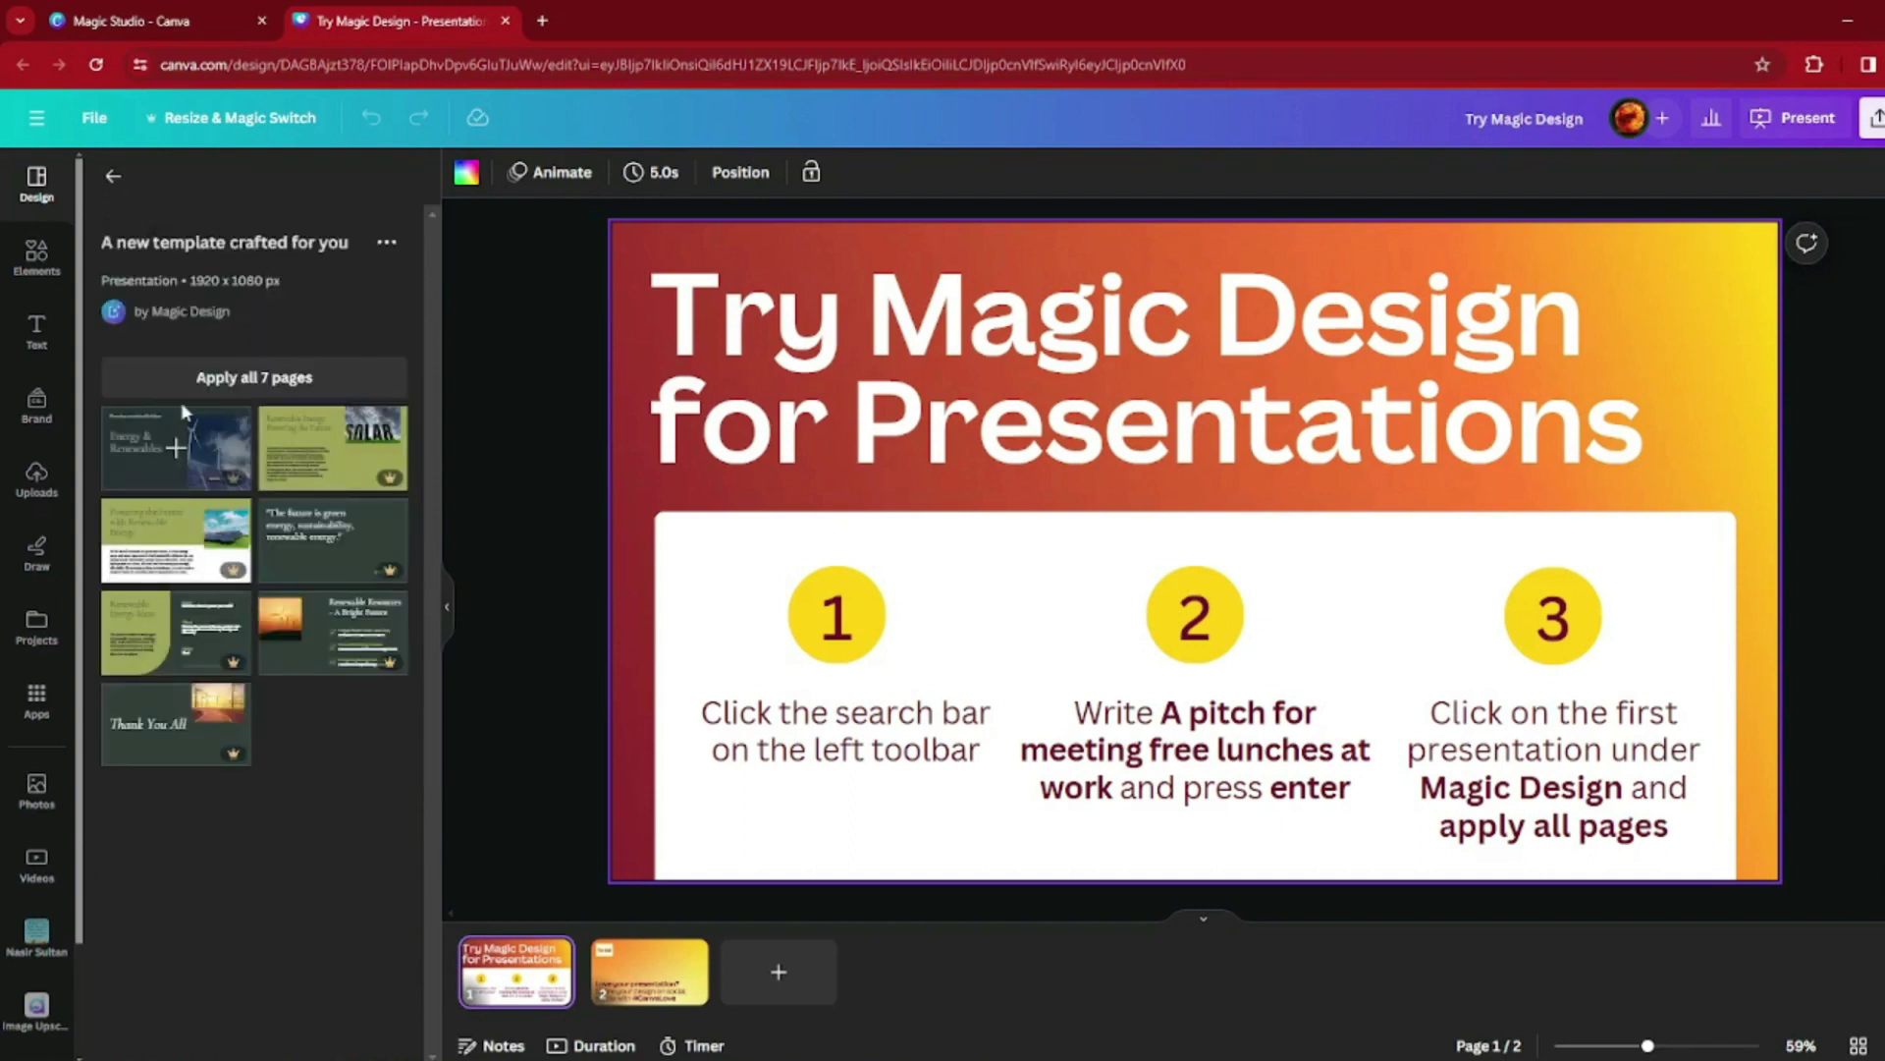
left_click(222, 382)
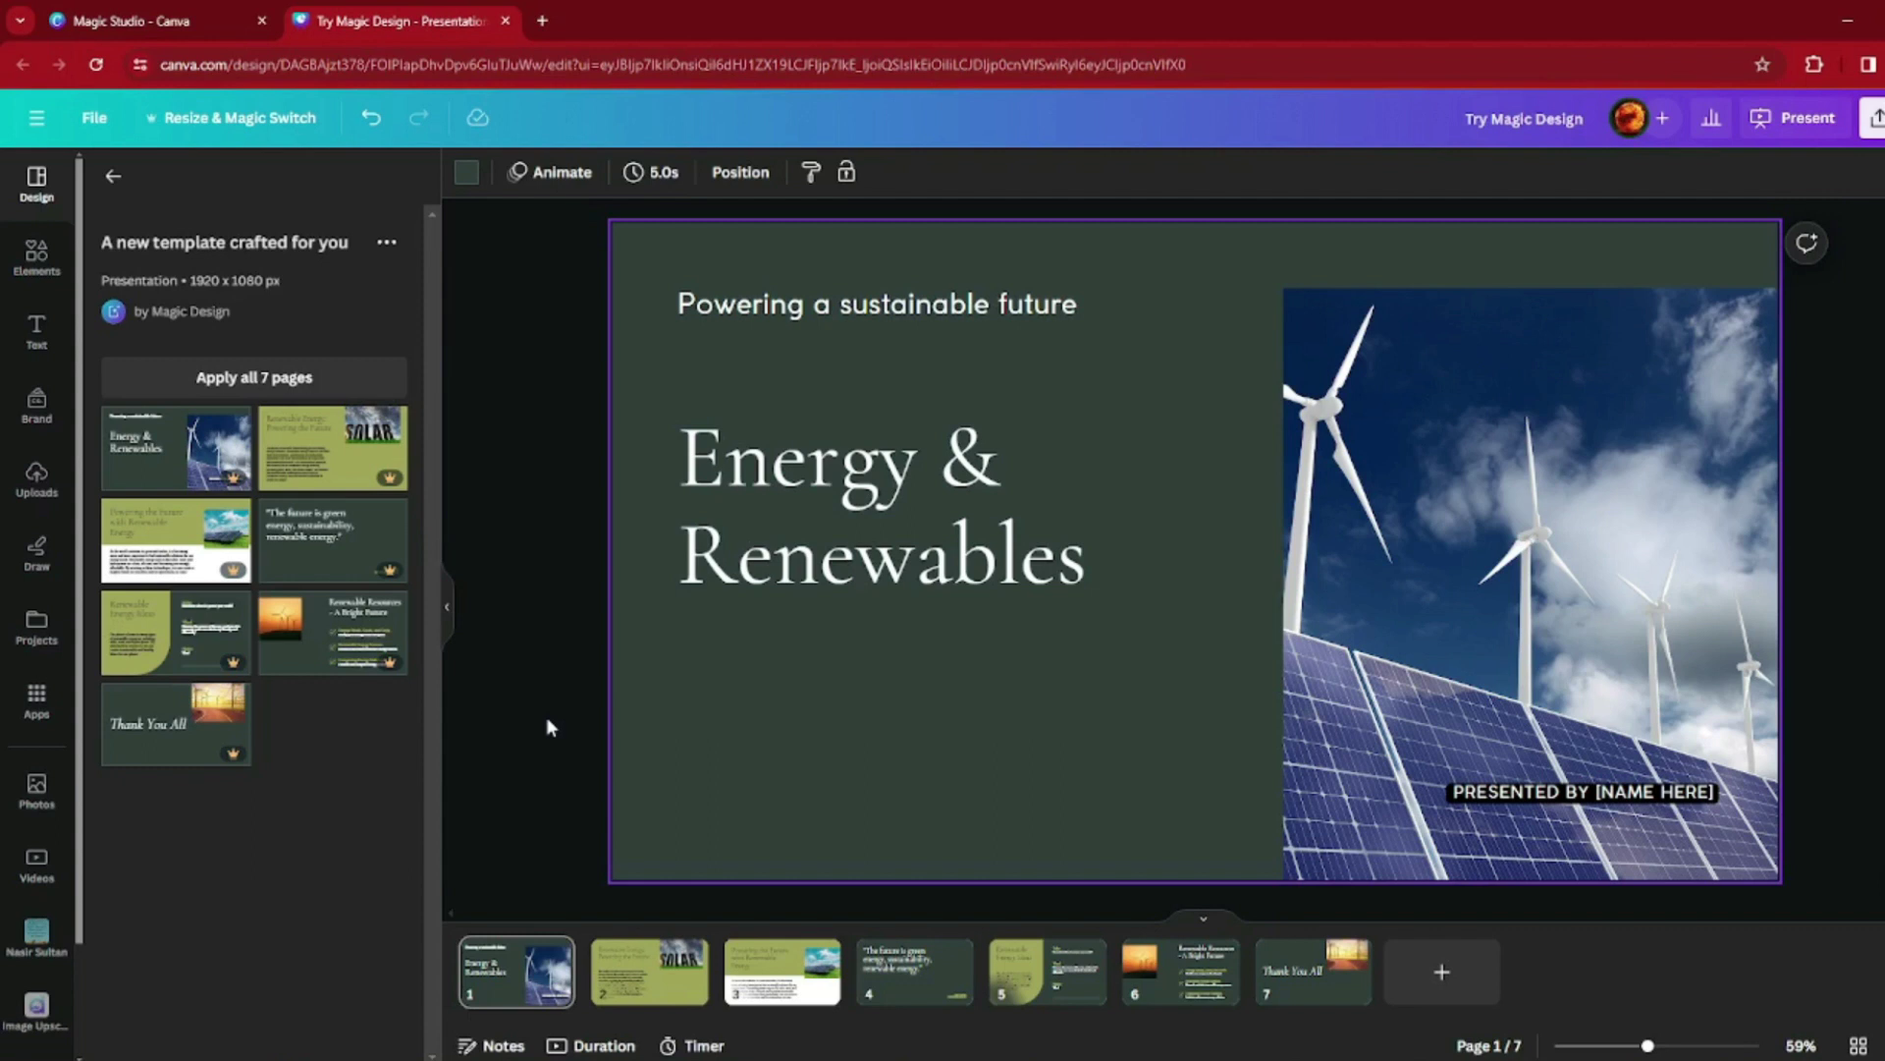
Step: Review slides 2 to 6 of the generated presentation, checking their text, images and layout
left_click(649, 972)
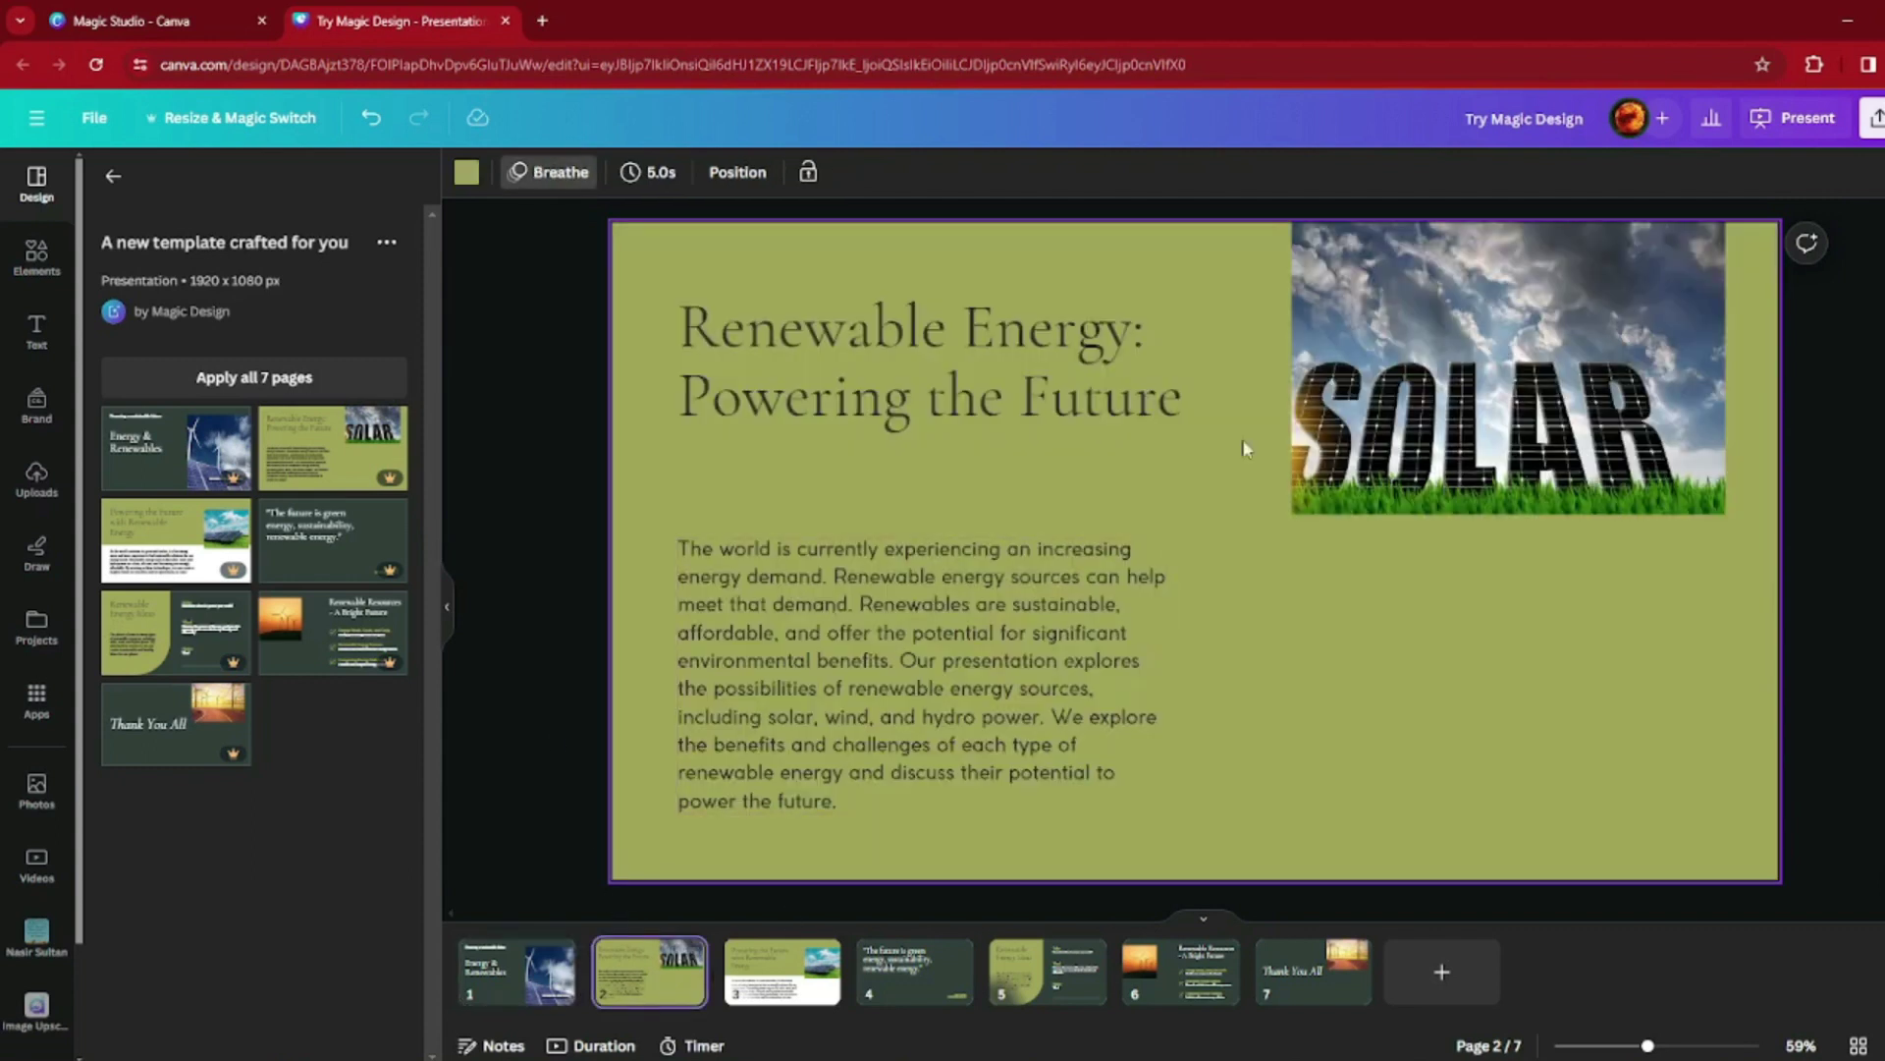
left_click(783, 994)
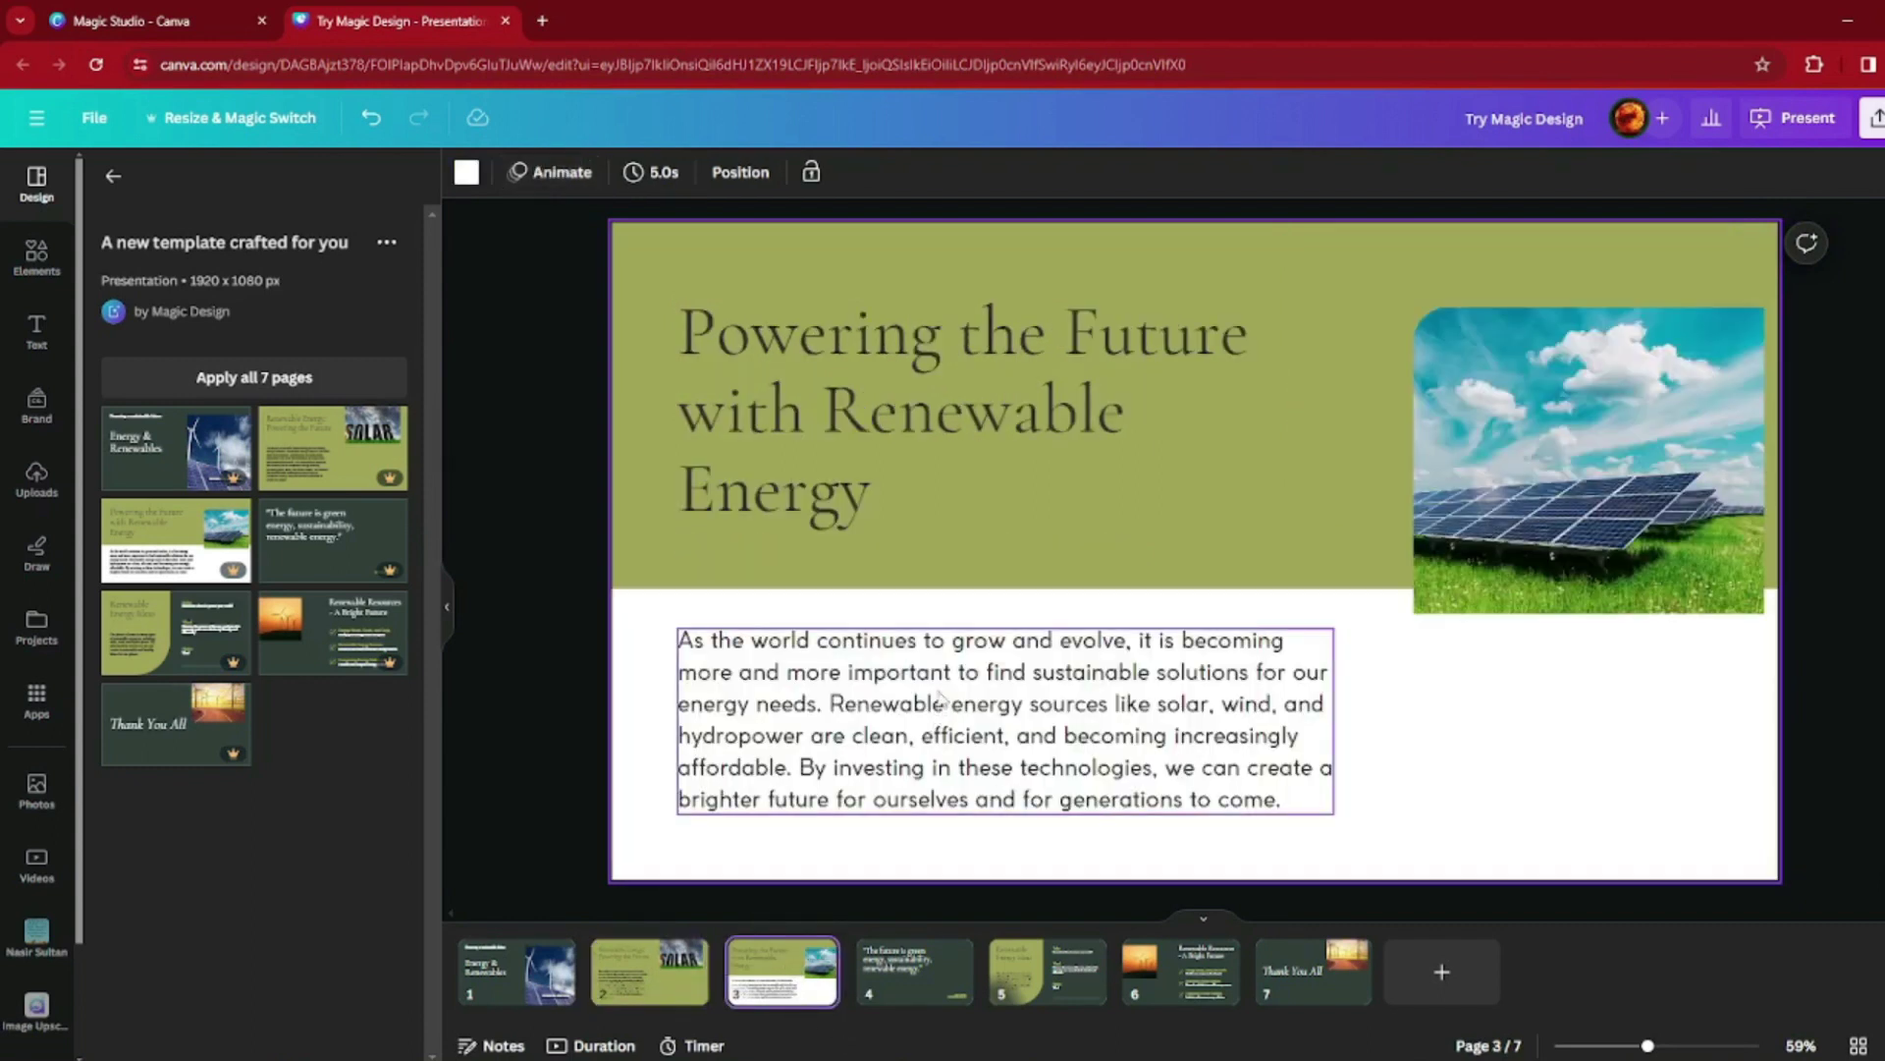
scroll(1031, 796, "down", 2)
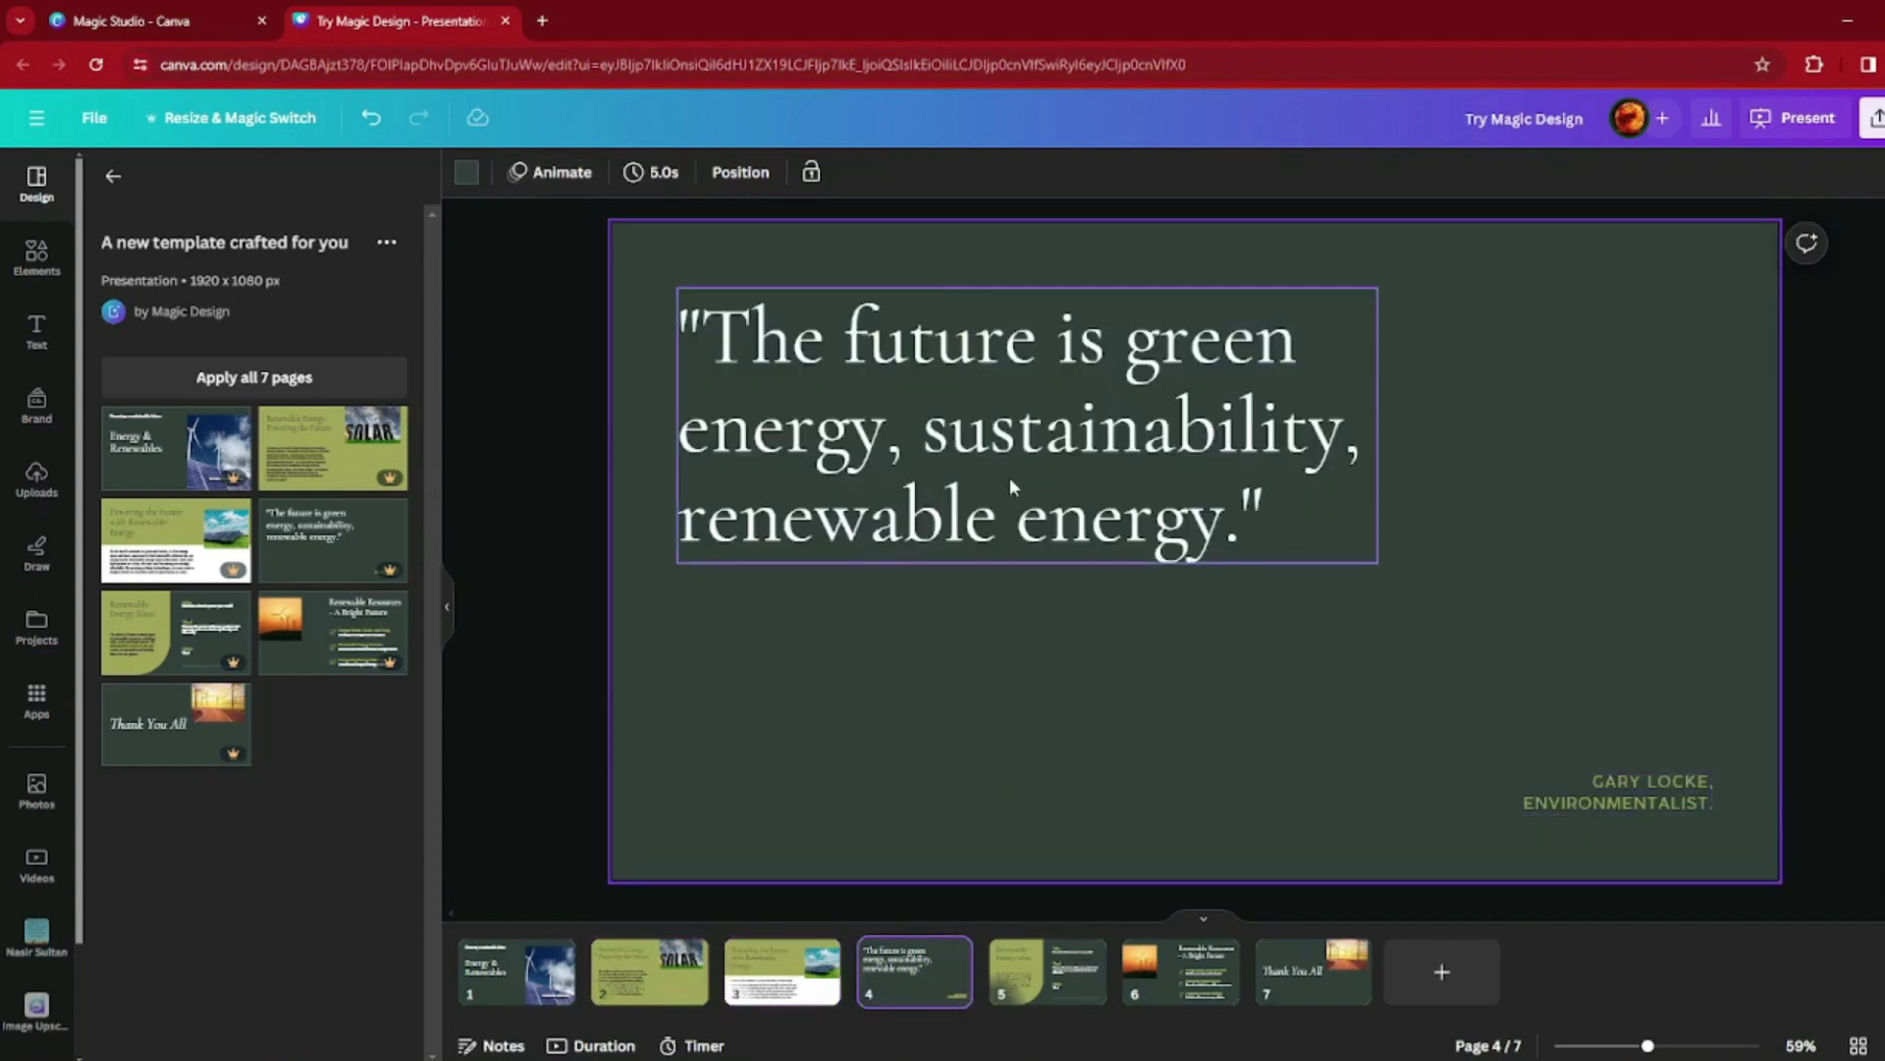
left_click(1080, 987)
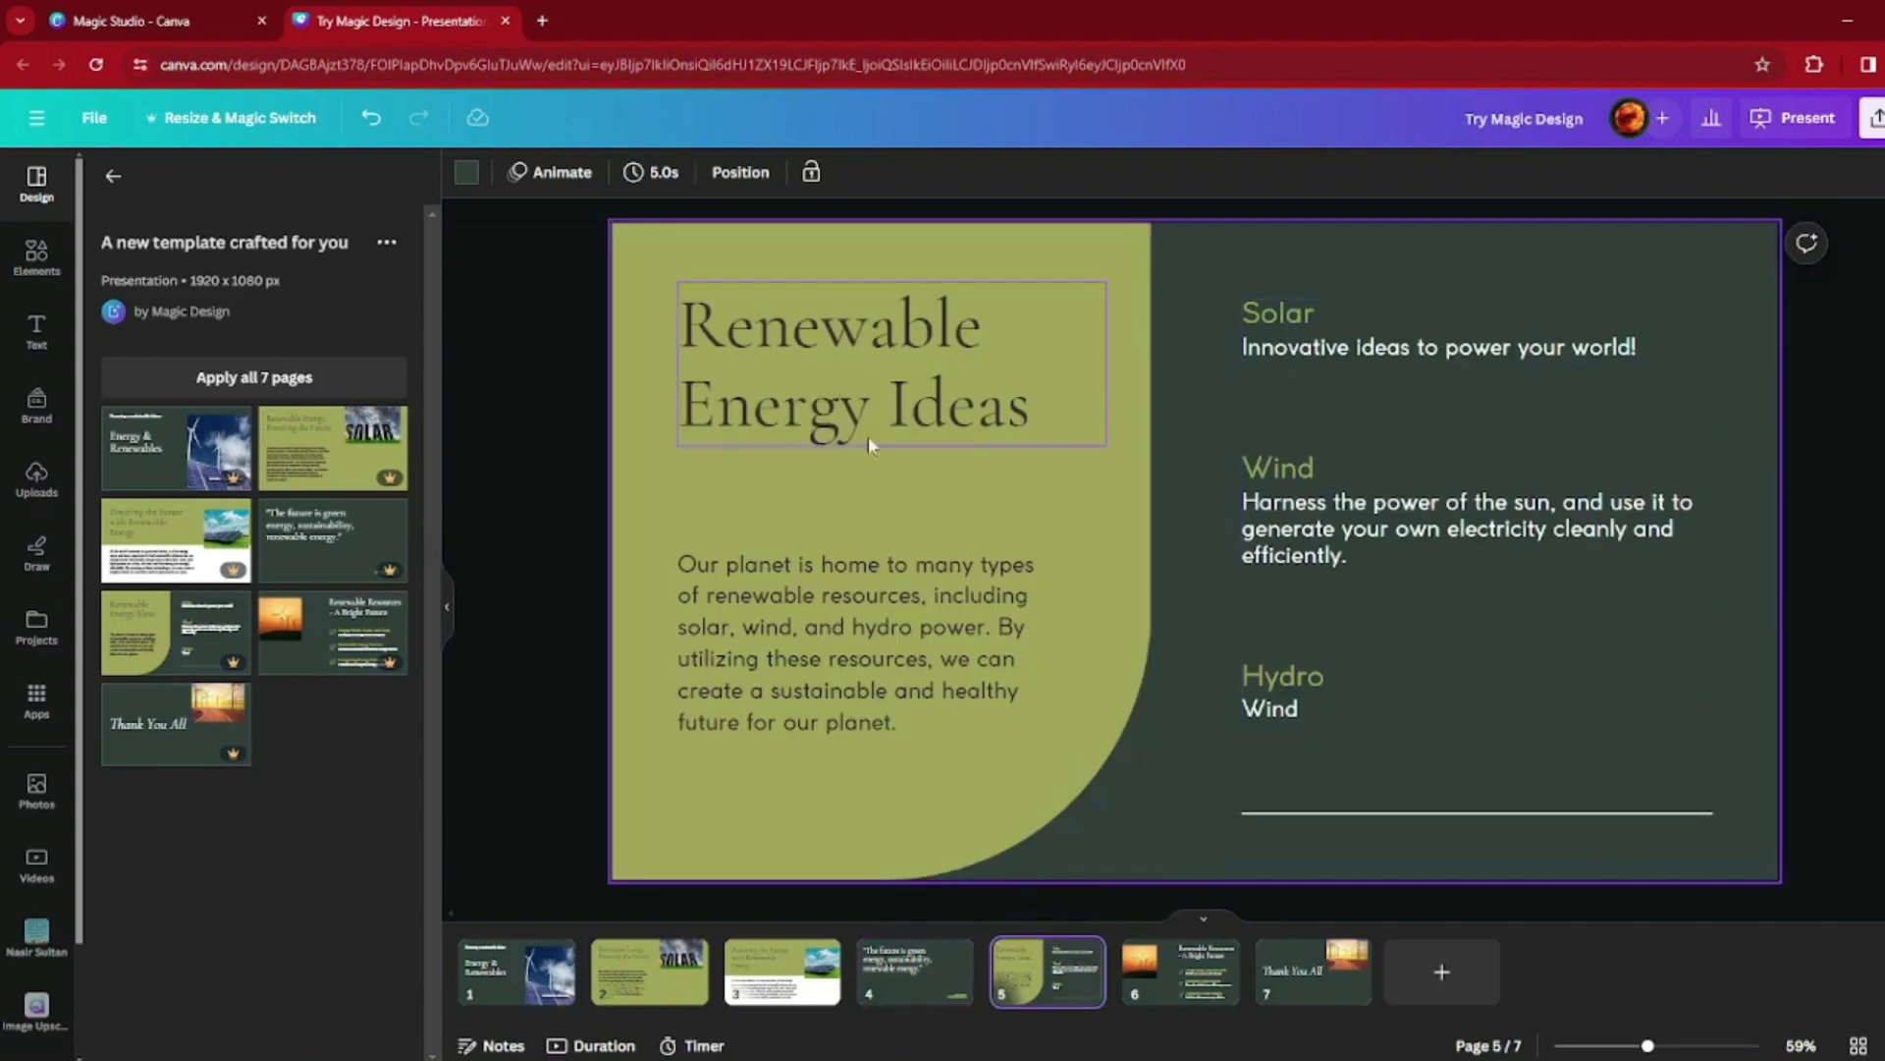
left_click(1174, 994)
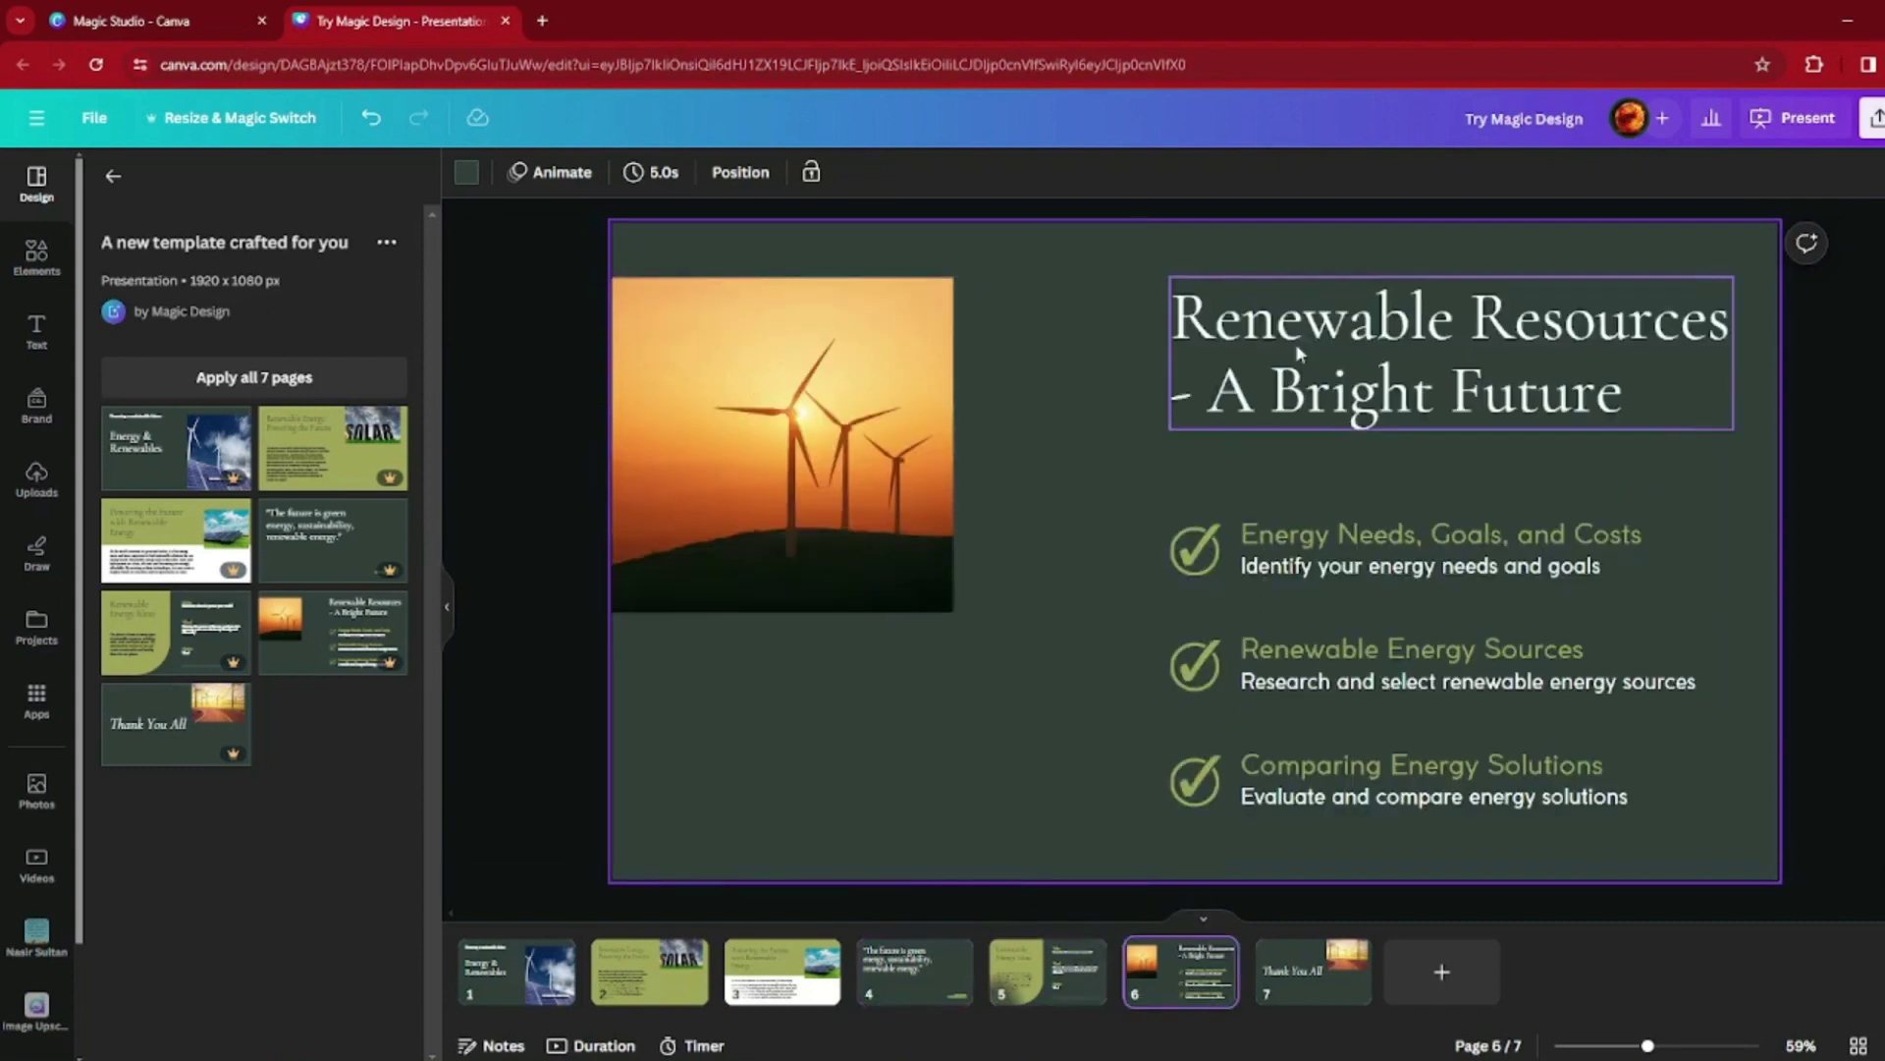
Step: View the closing slide 7 of the presentation and return to slide 1
left_click(1337, 962)
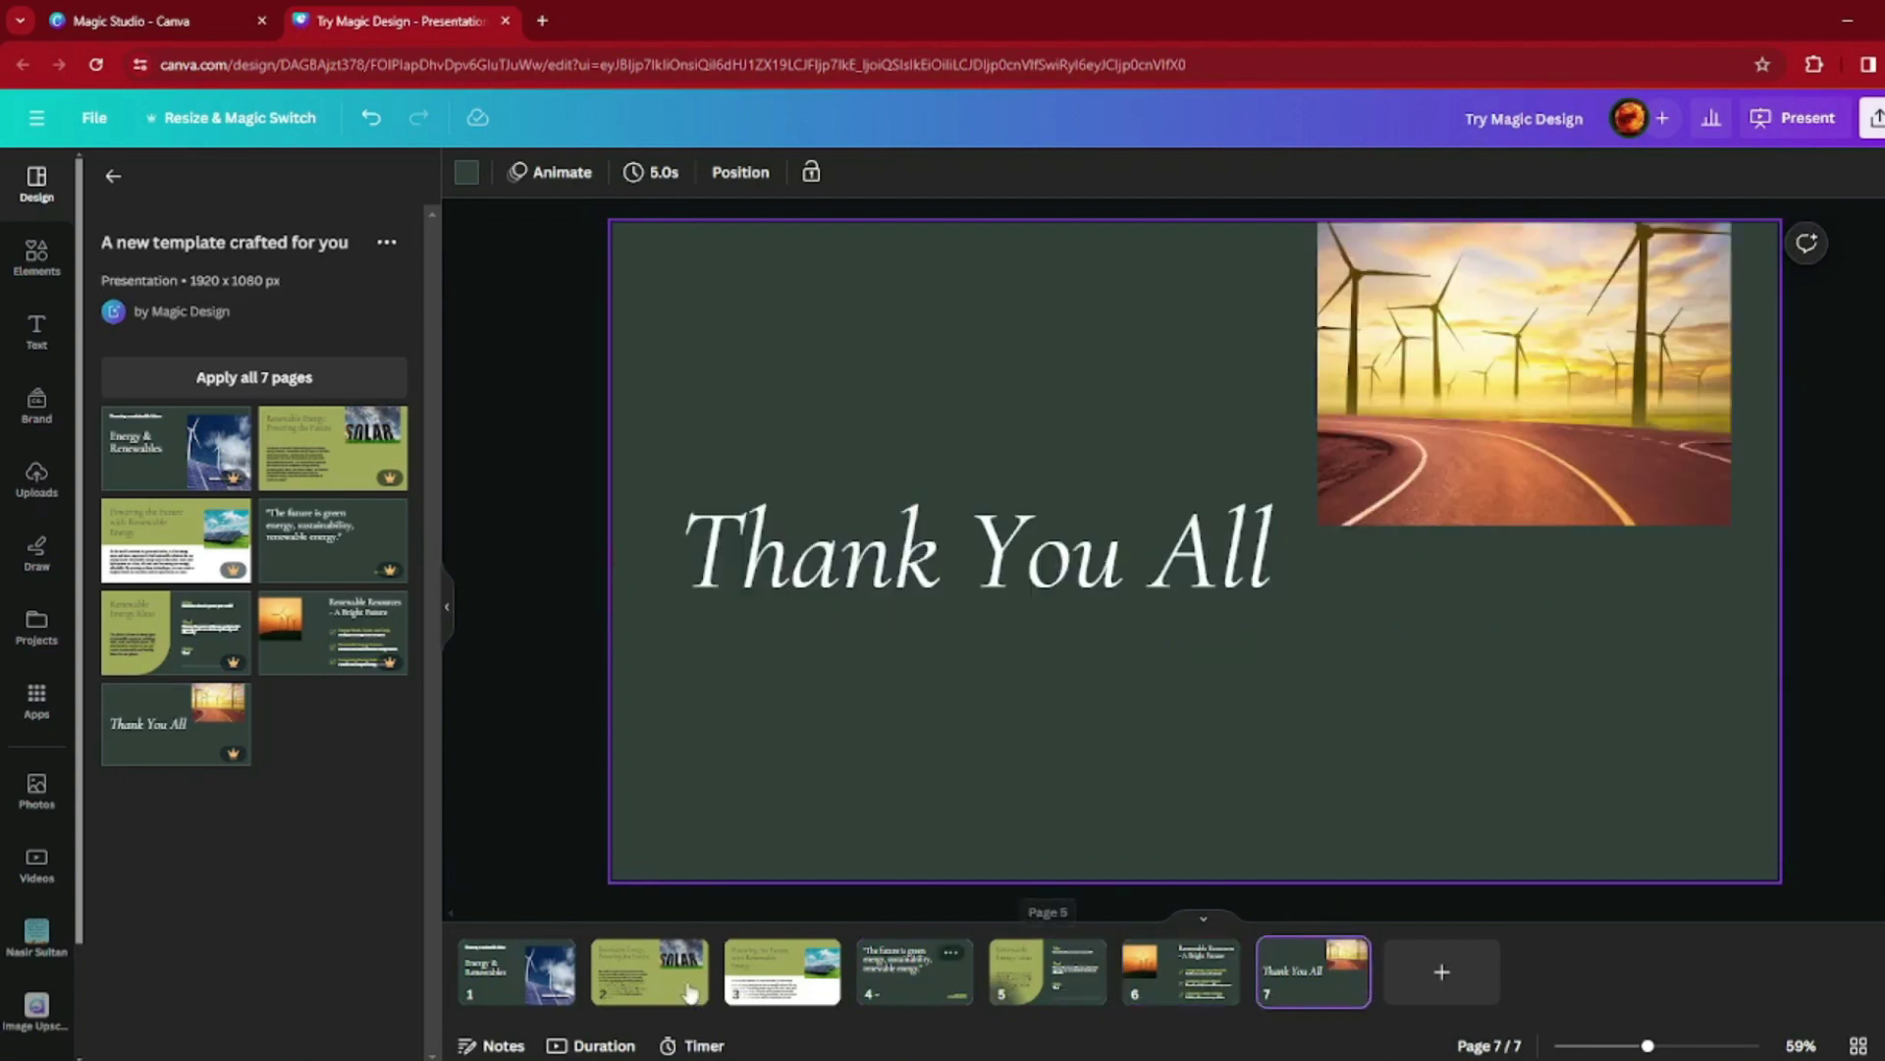
left_click(519, 973)
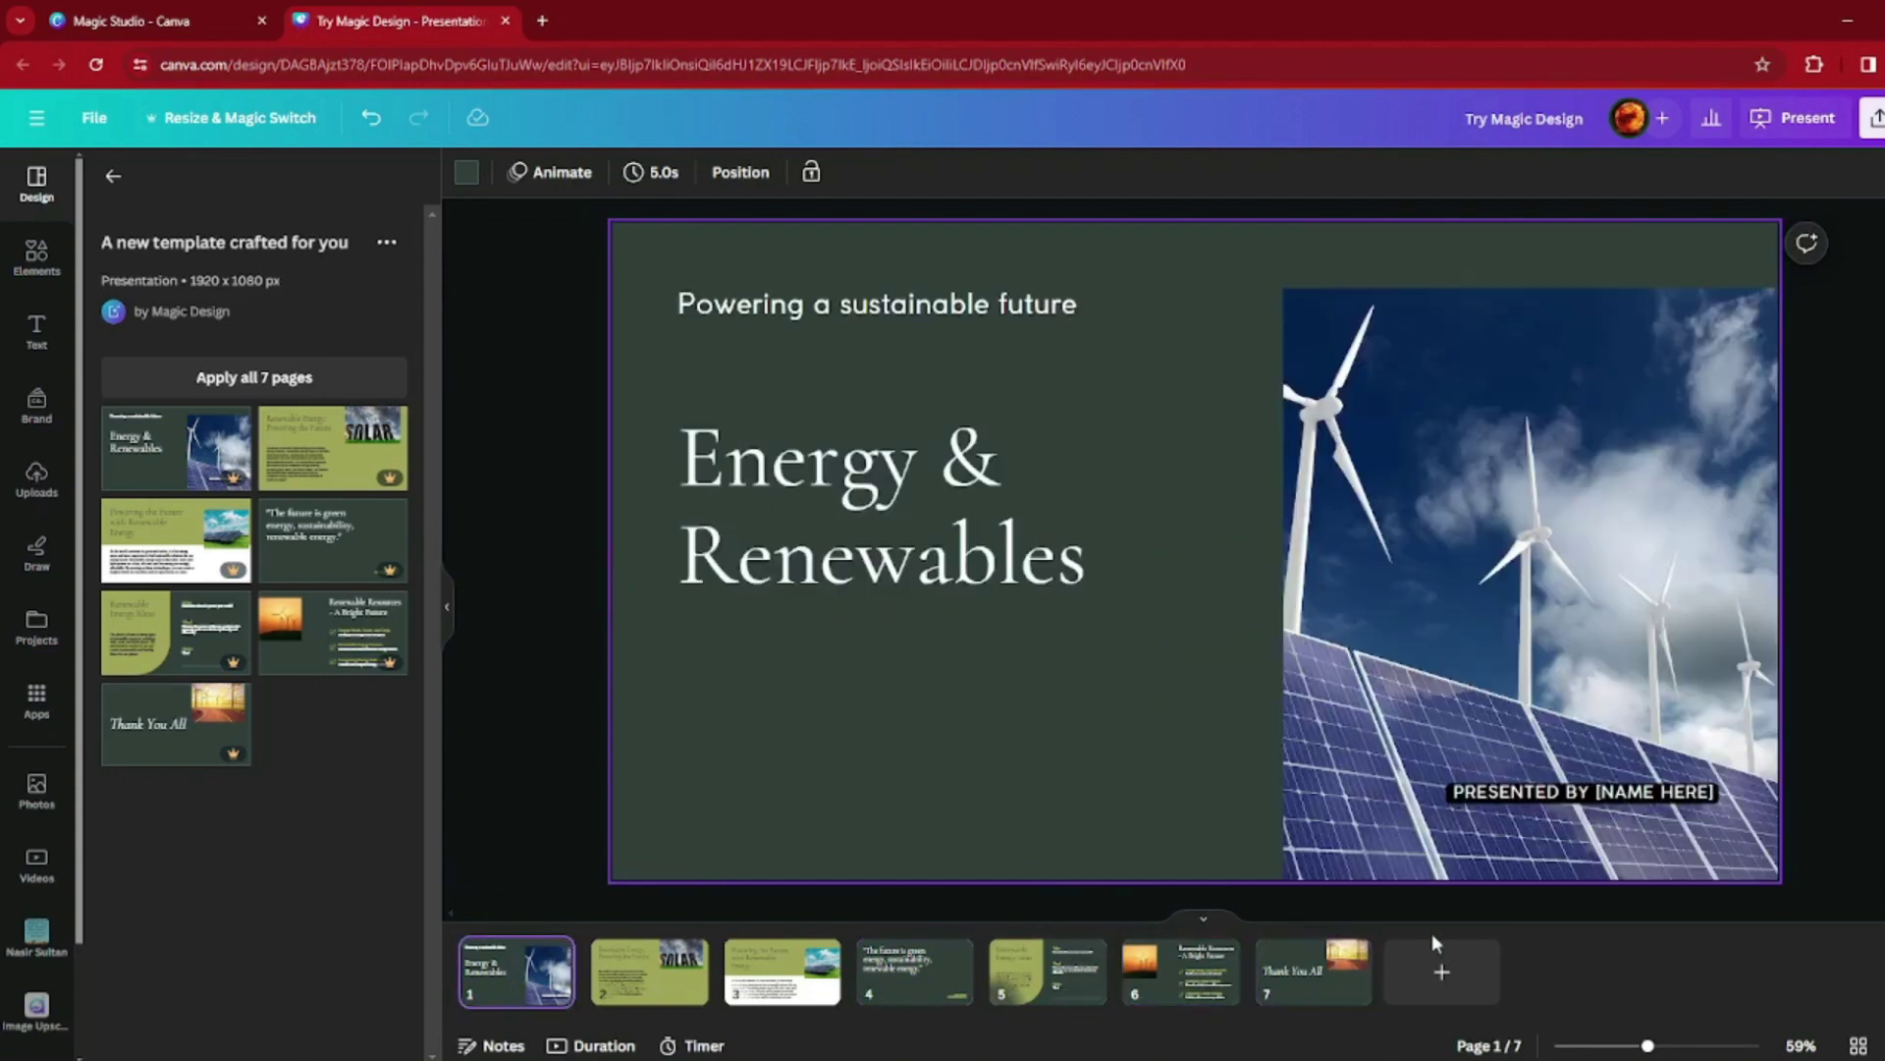
Step: Make the "Energy & Renewables" title on slide 1 bold and set its font to Public Sans
left_click(1070, 575)
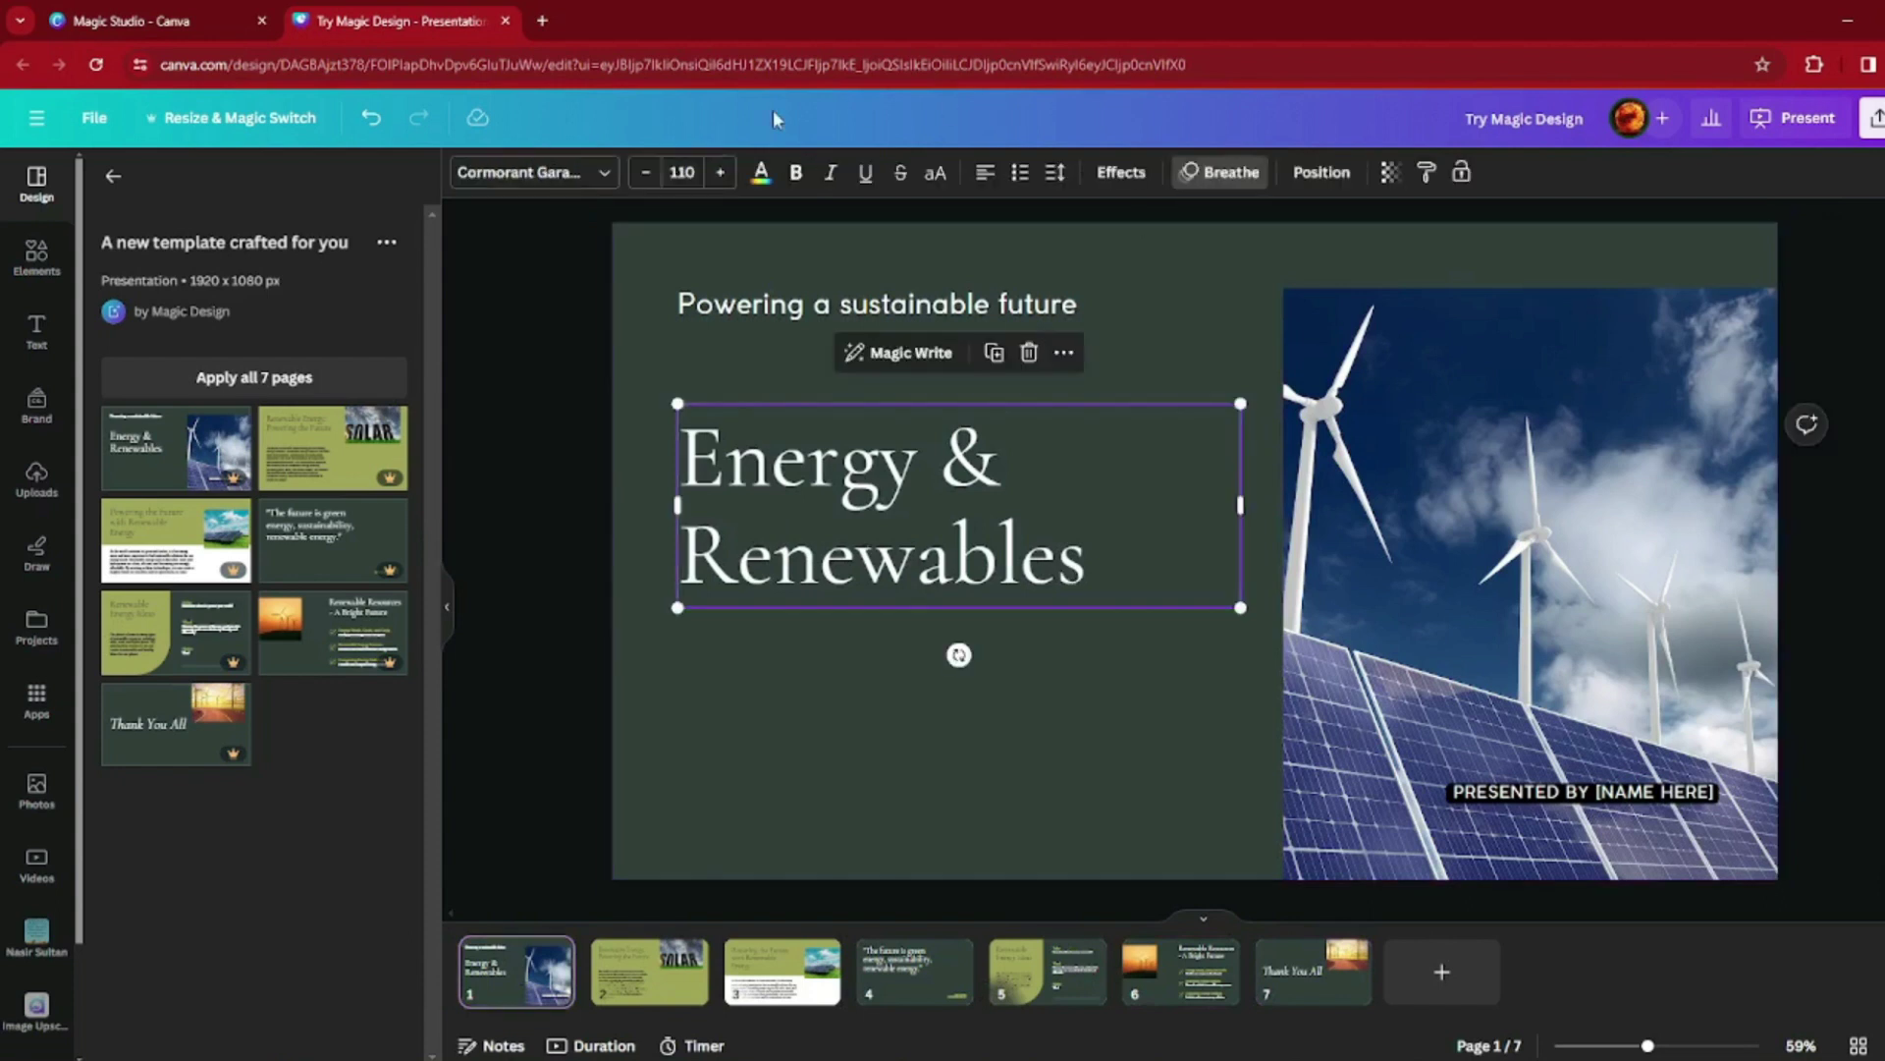
left_click(796, 175)
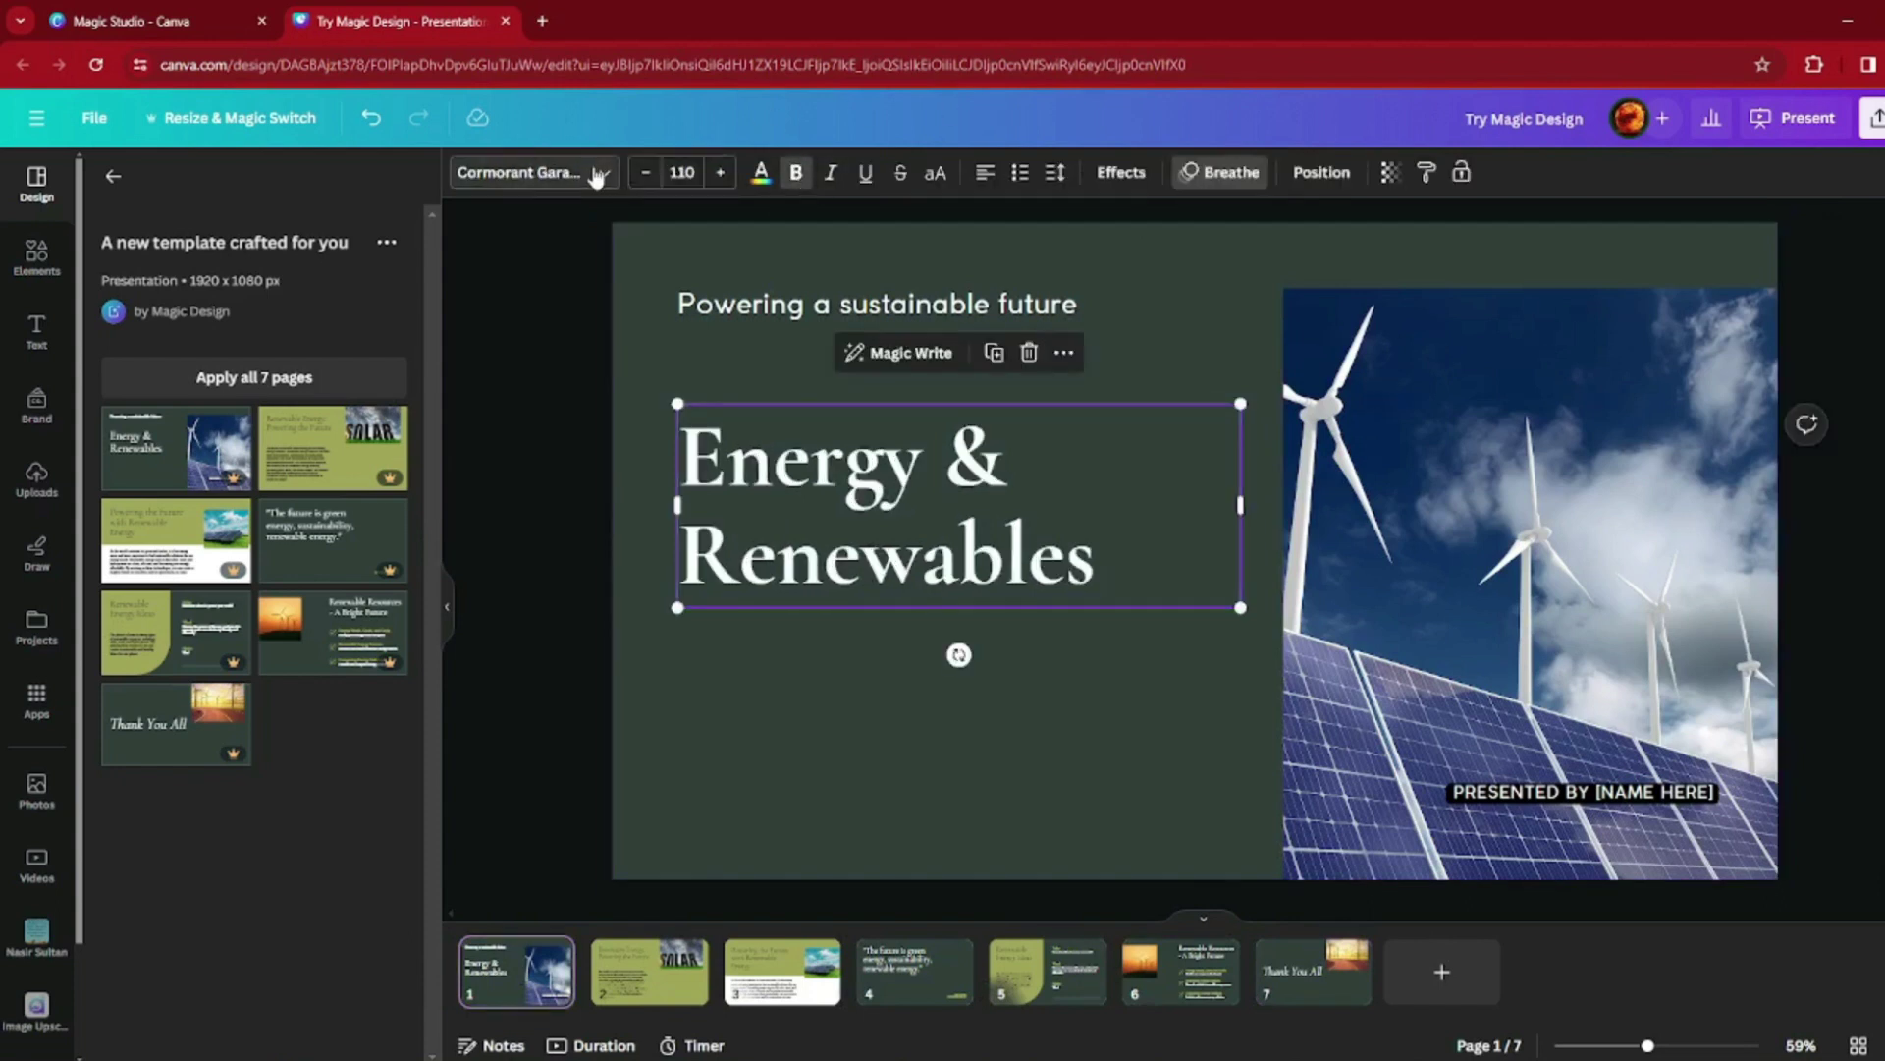
left_click(595, 175)
left_click(280, 553)
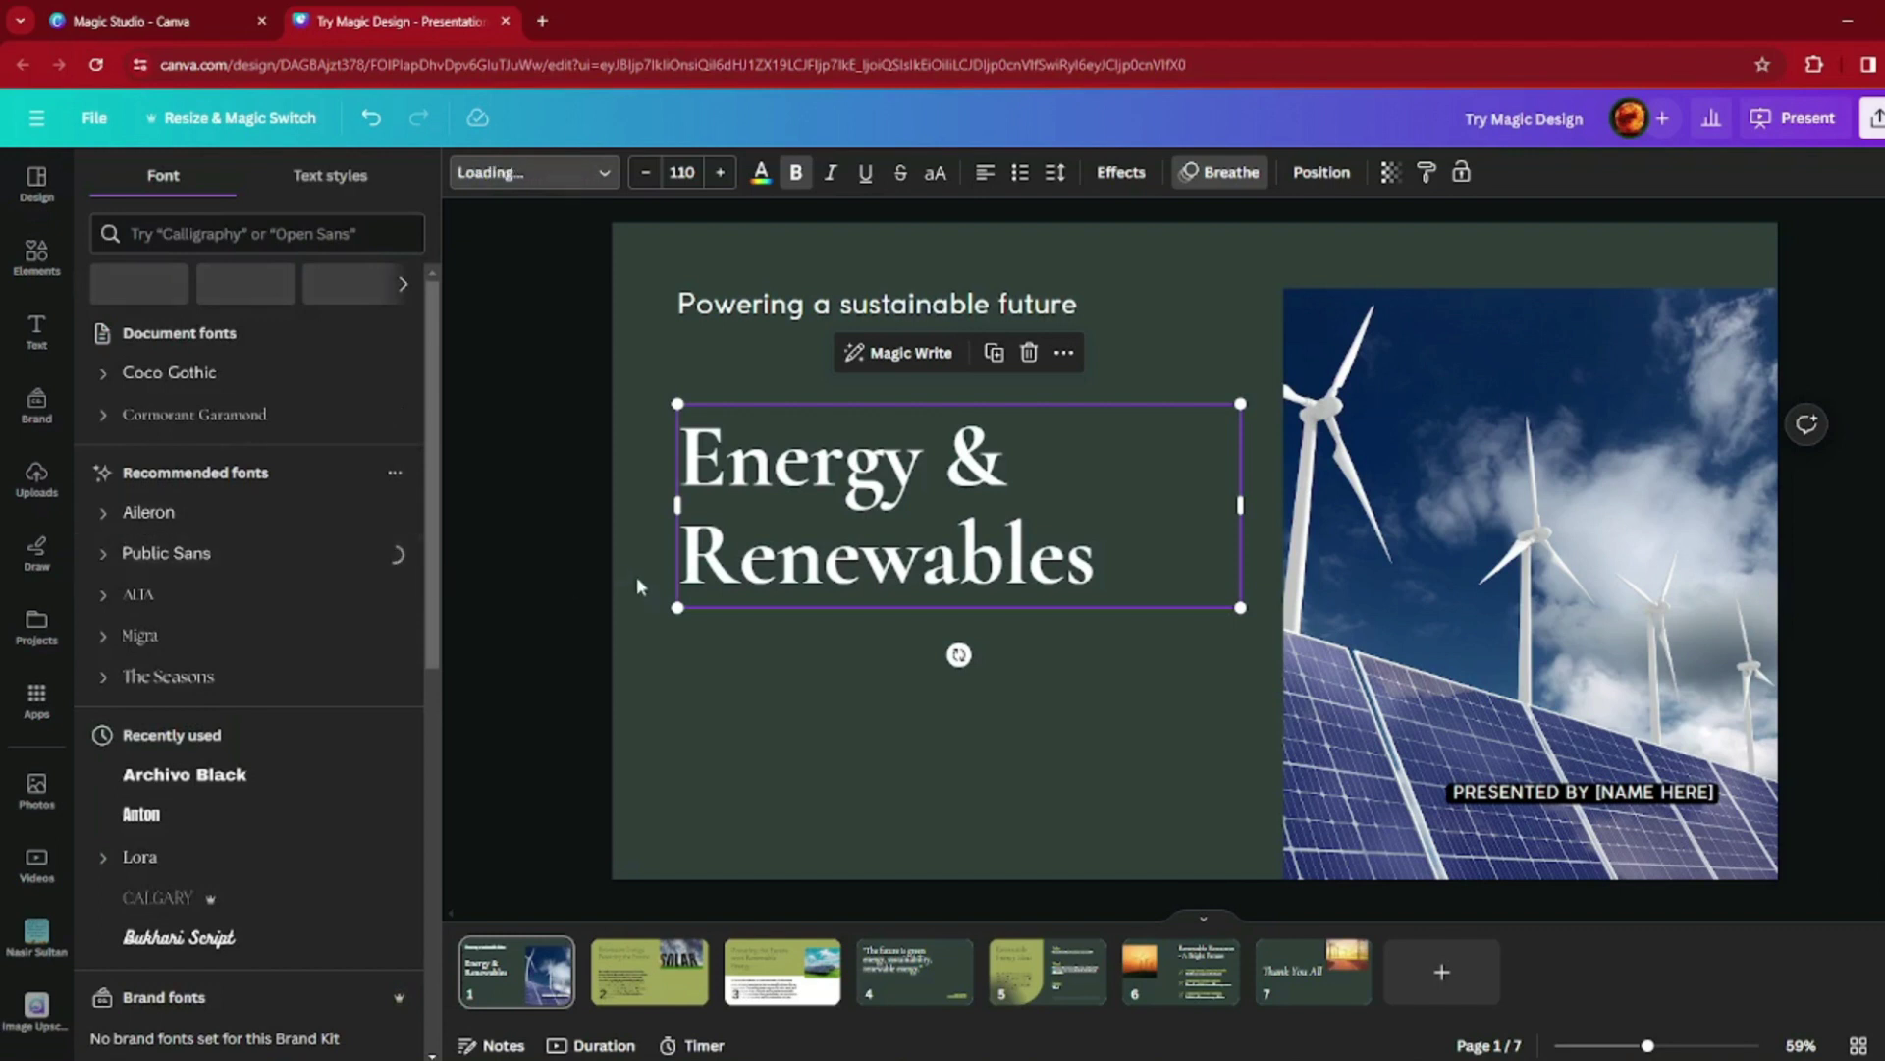
key("Escape")
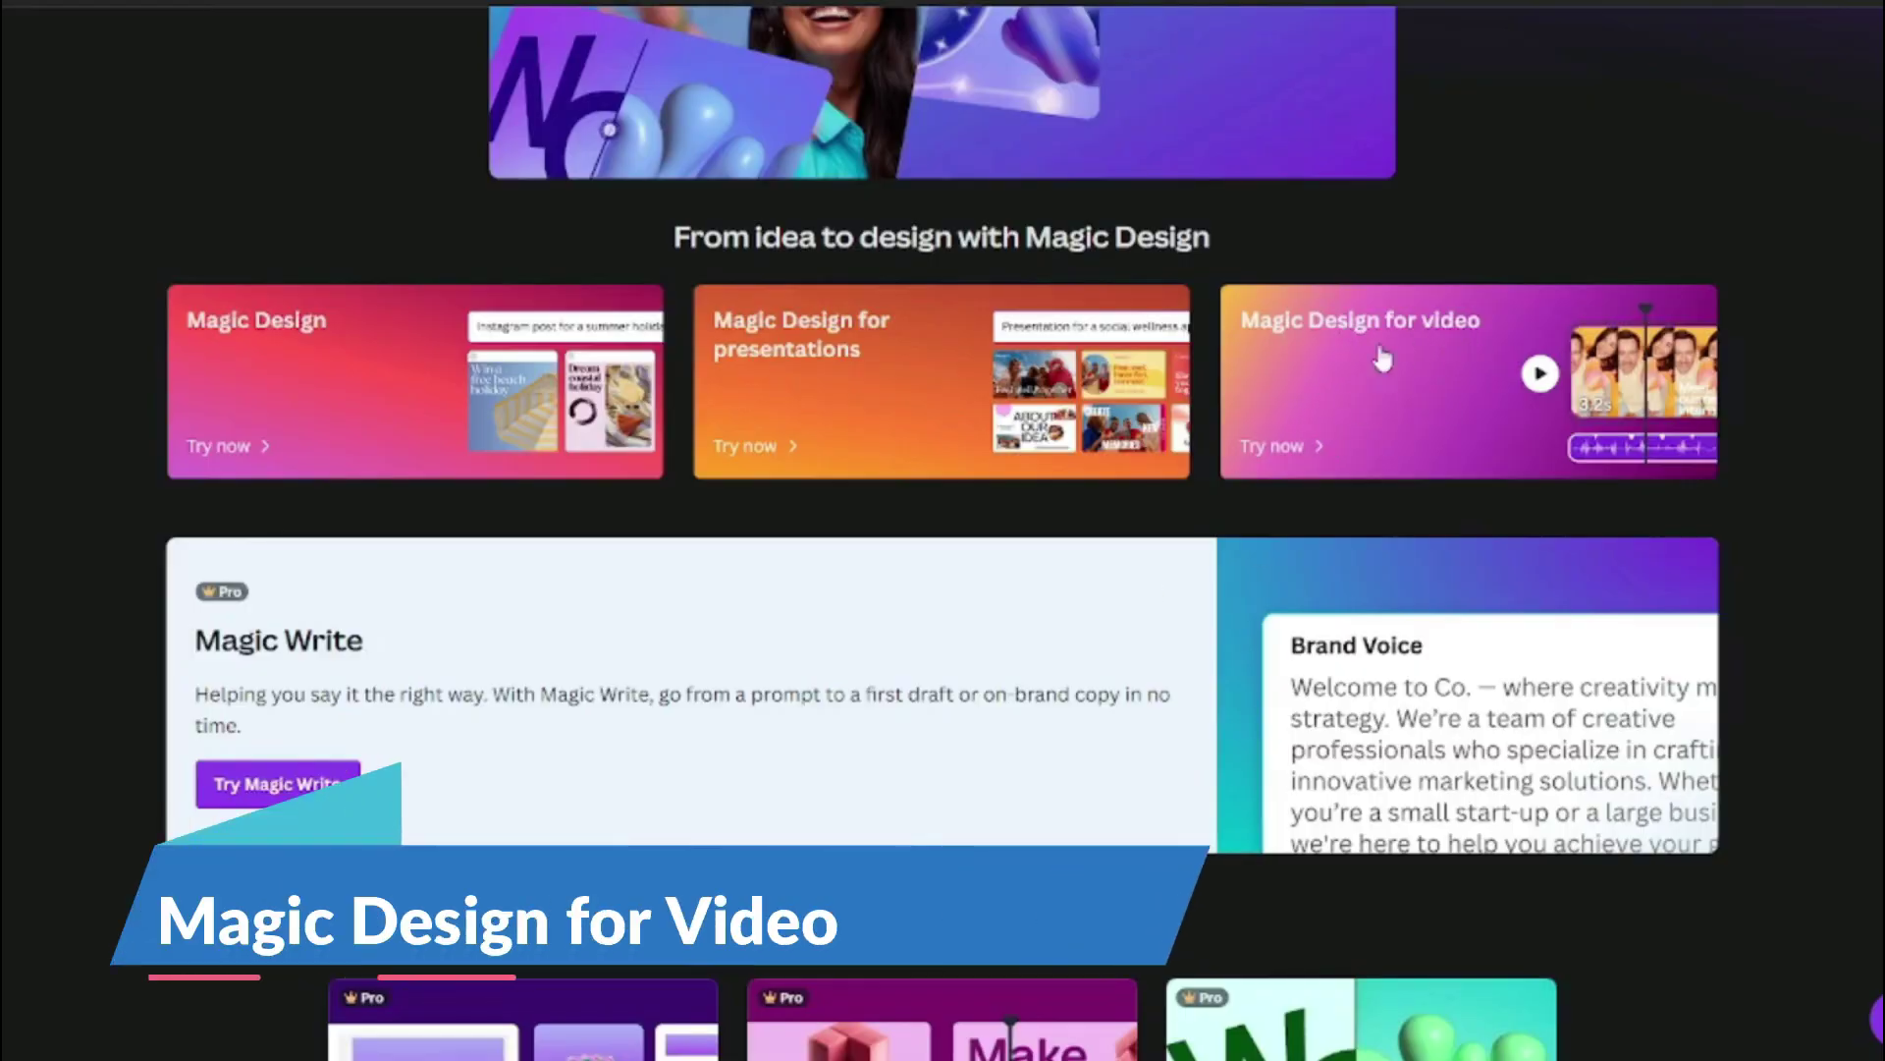
Step: Launch Magic Design for video from Magic Studio and dismiss its file selection dialog in the new mobile video design
left_click(1310, 412)
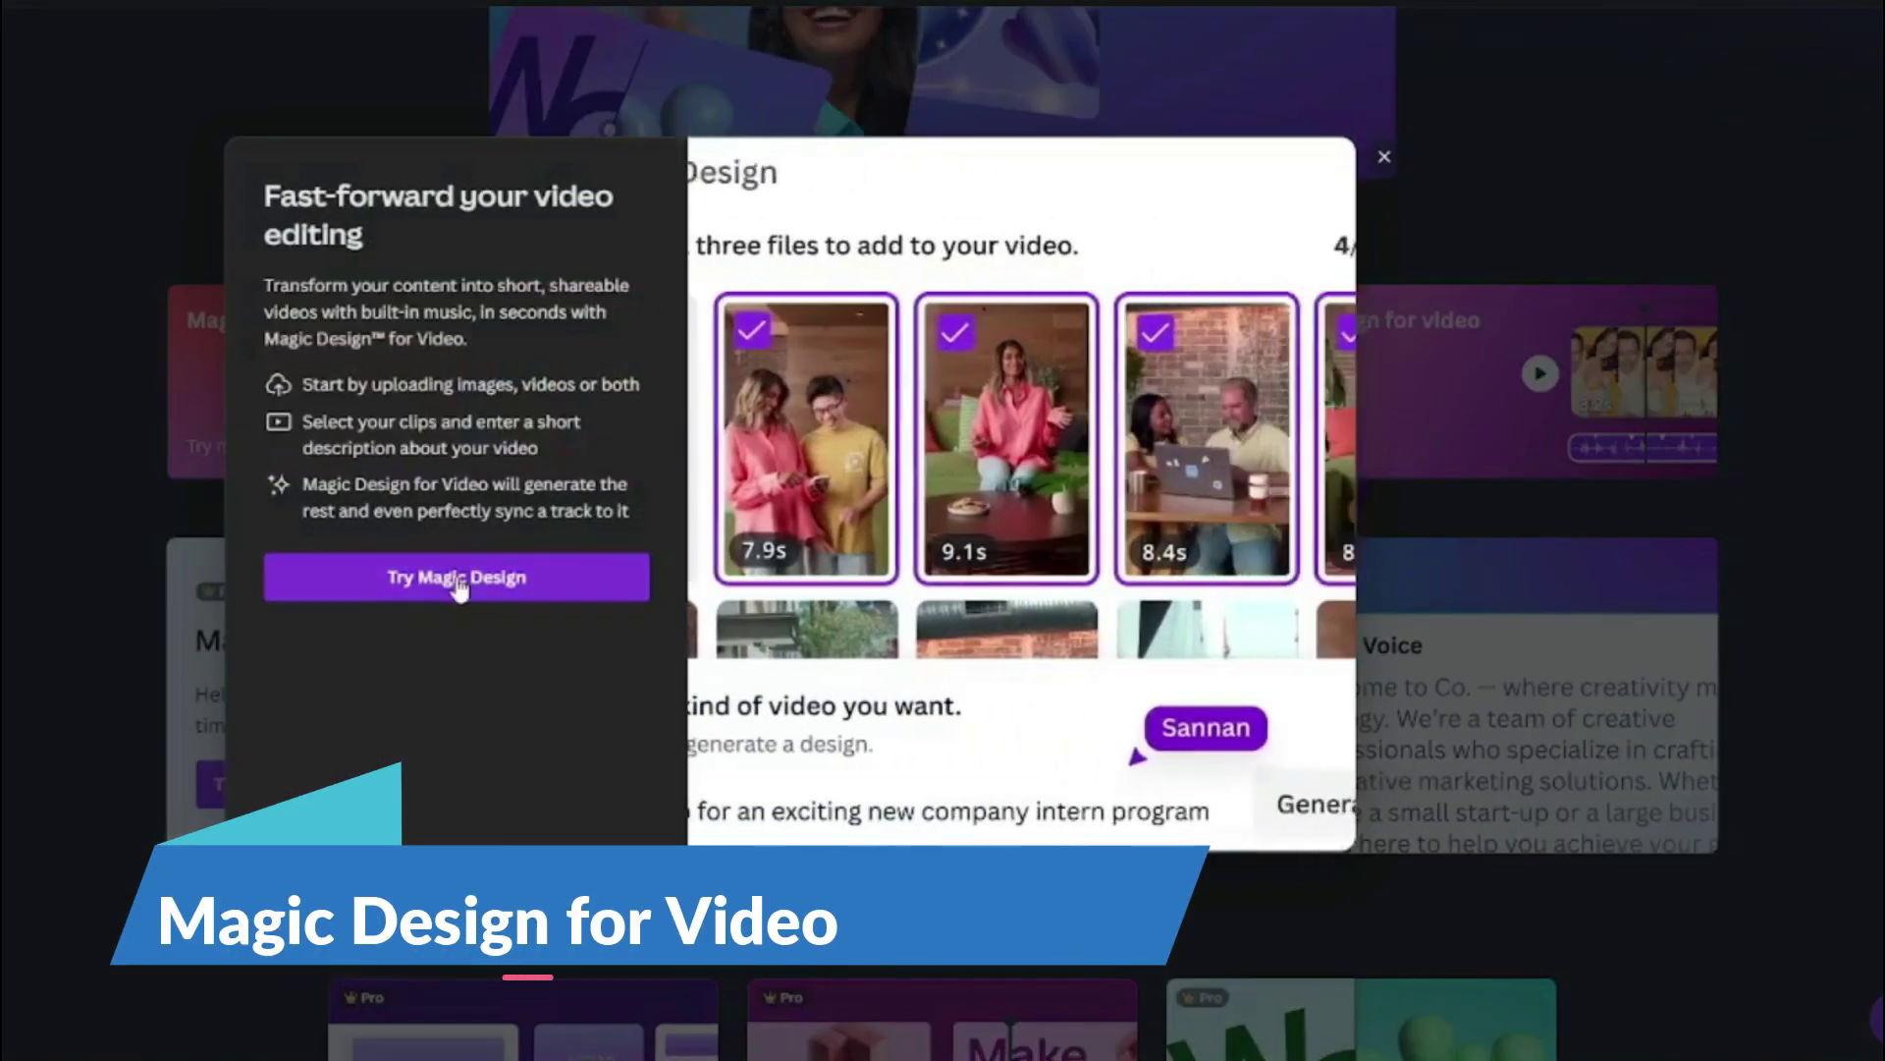
left_click(458, 579)
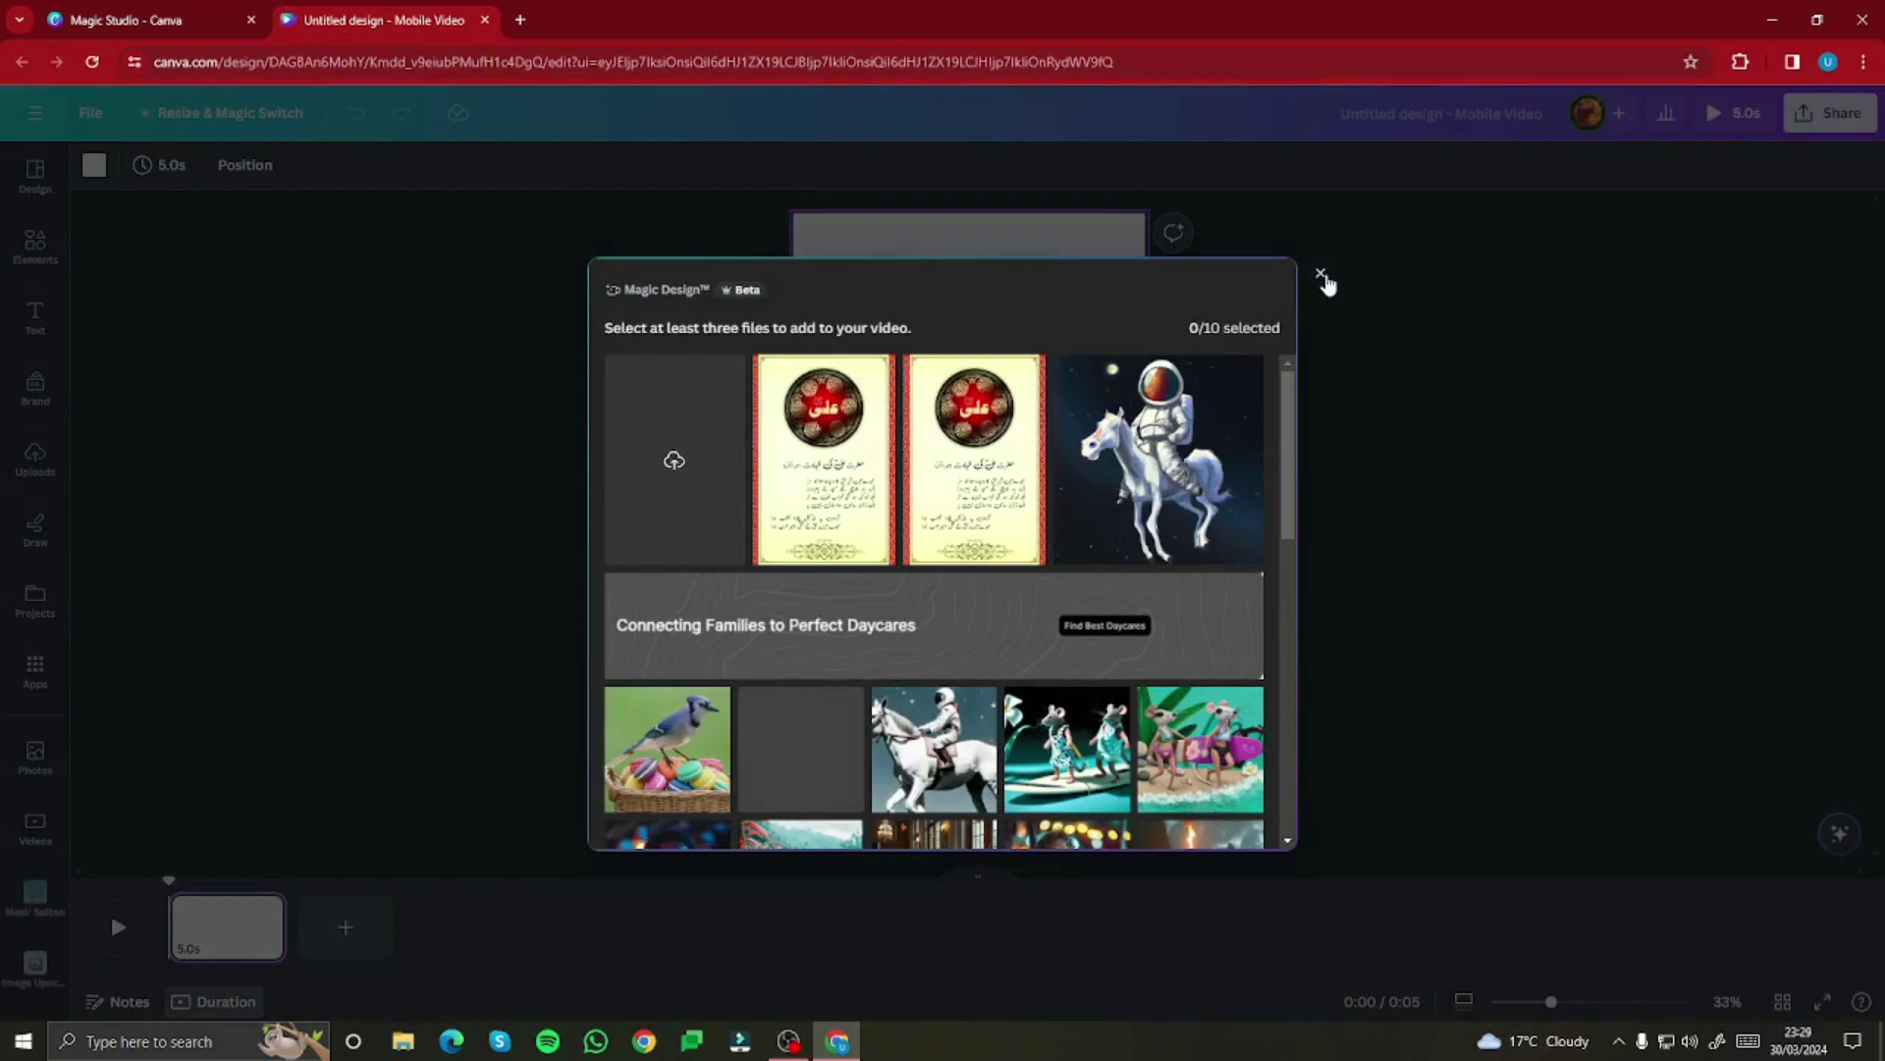
left_click(1322, 275)
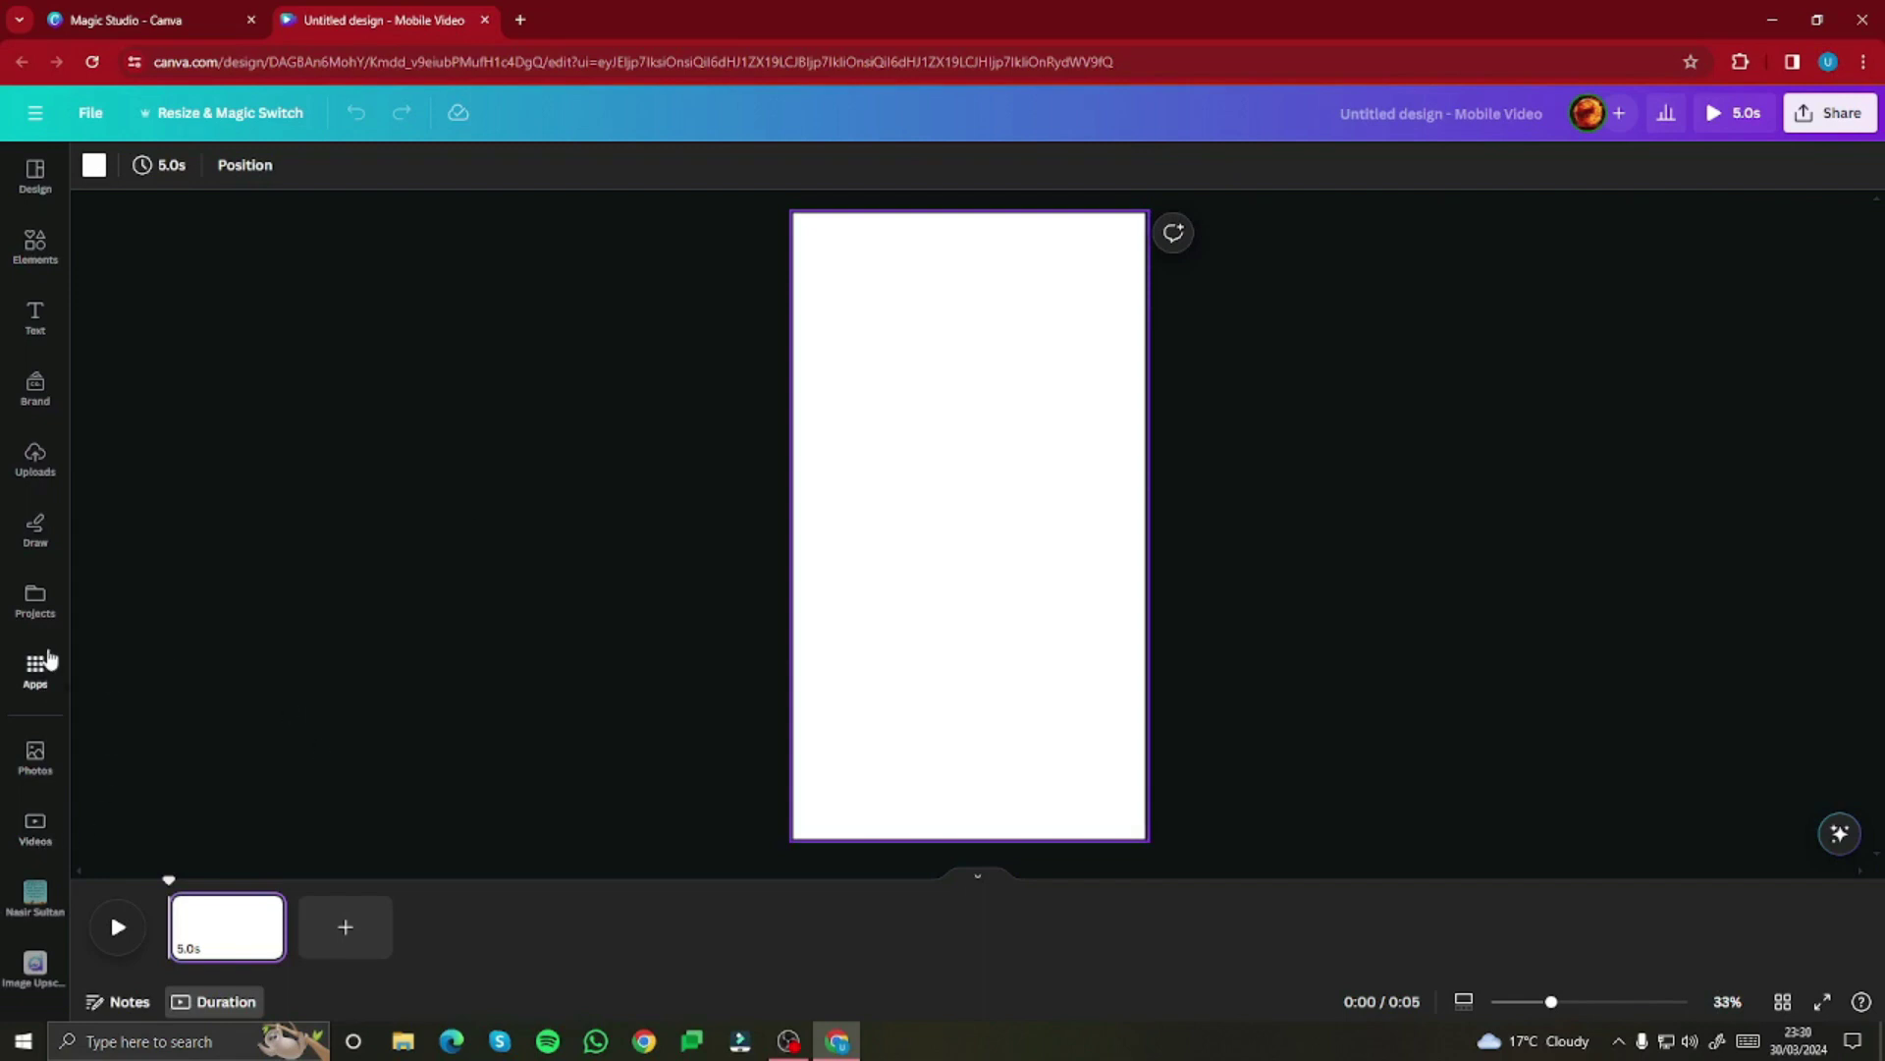
Step: Select the uploaded images of the woman with the flame, the man in the red cap, the guitarist and the saxophonist
left_click(30, 460)
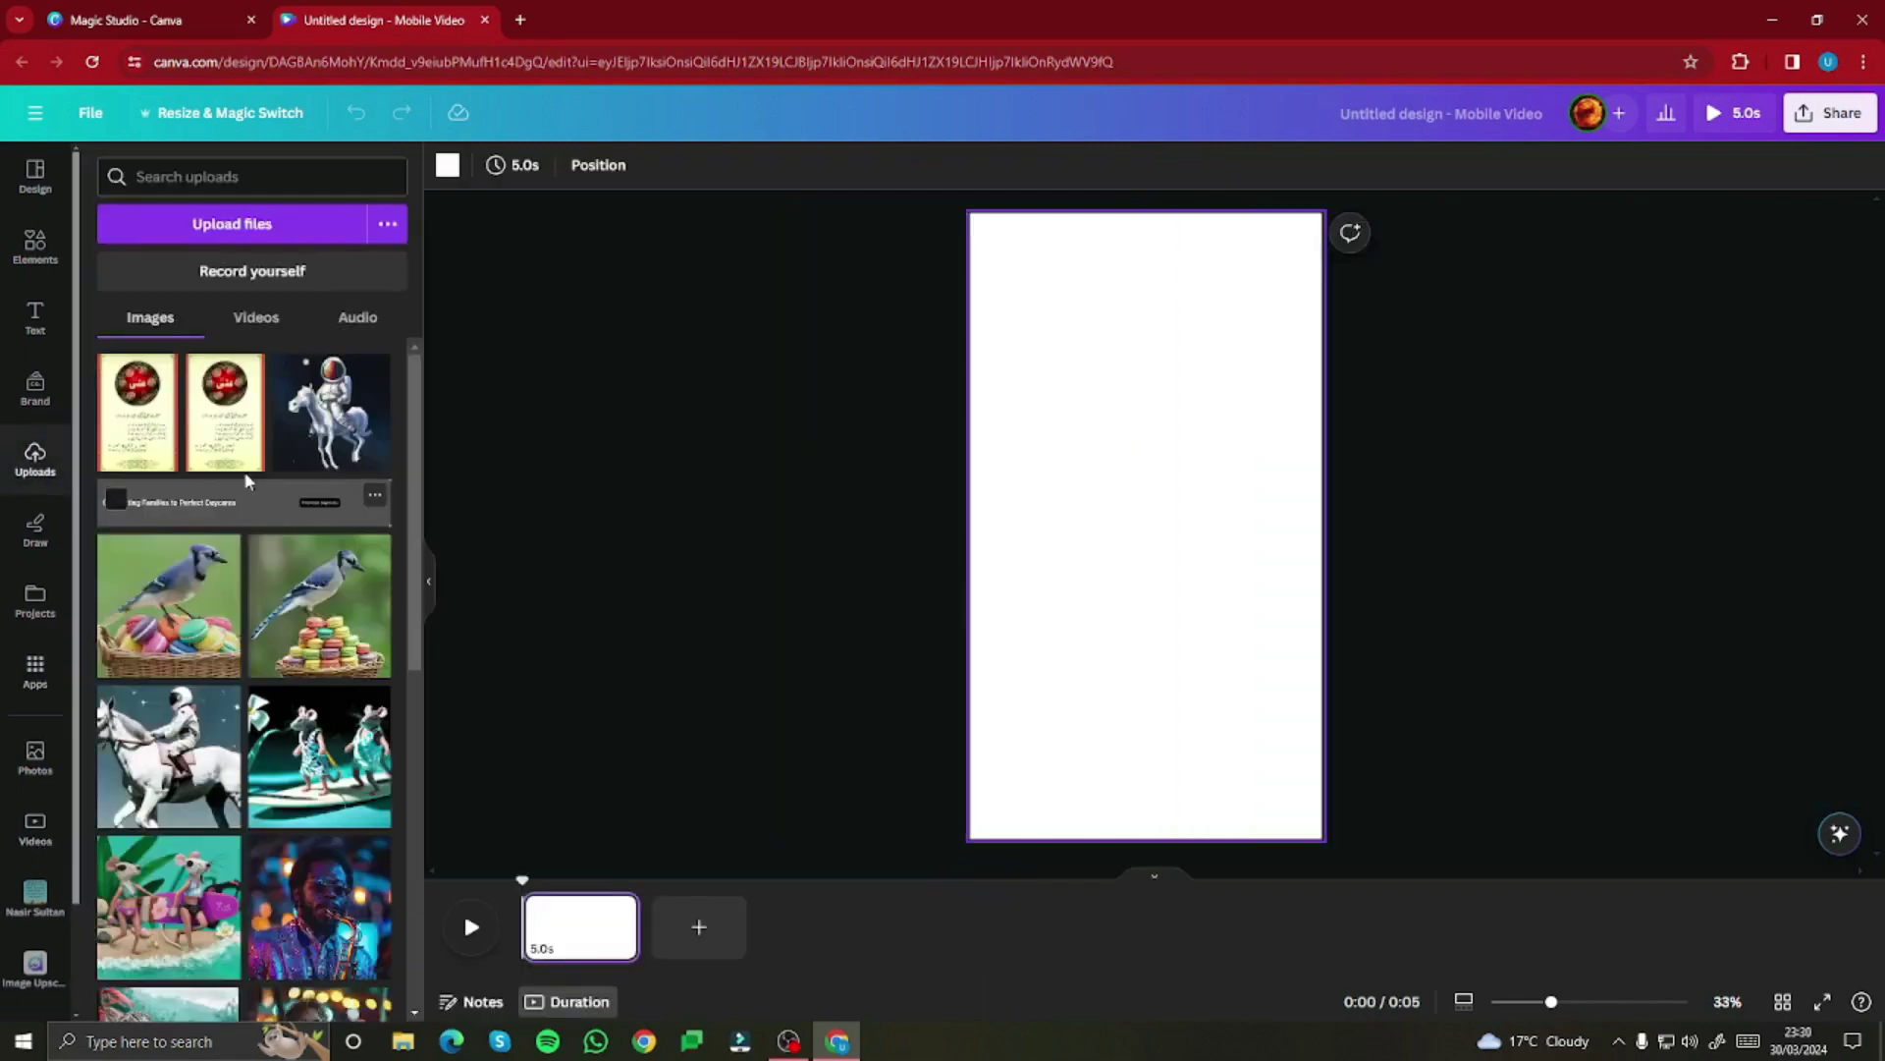
scroll(250, 481, "down", 10)
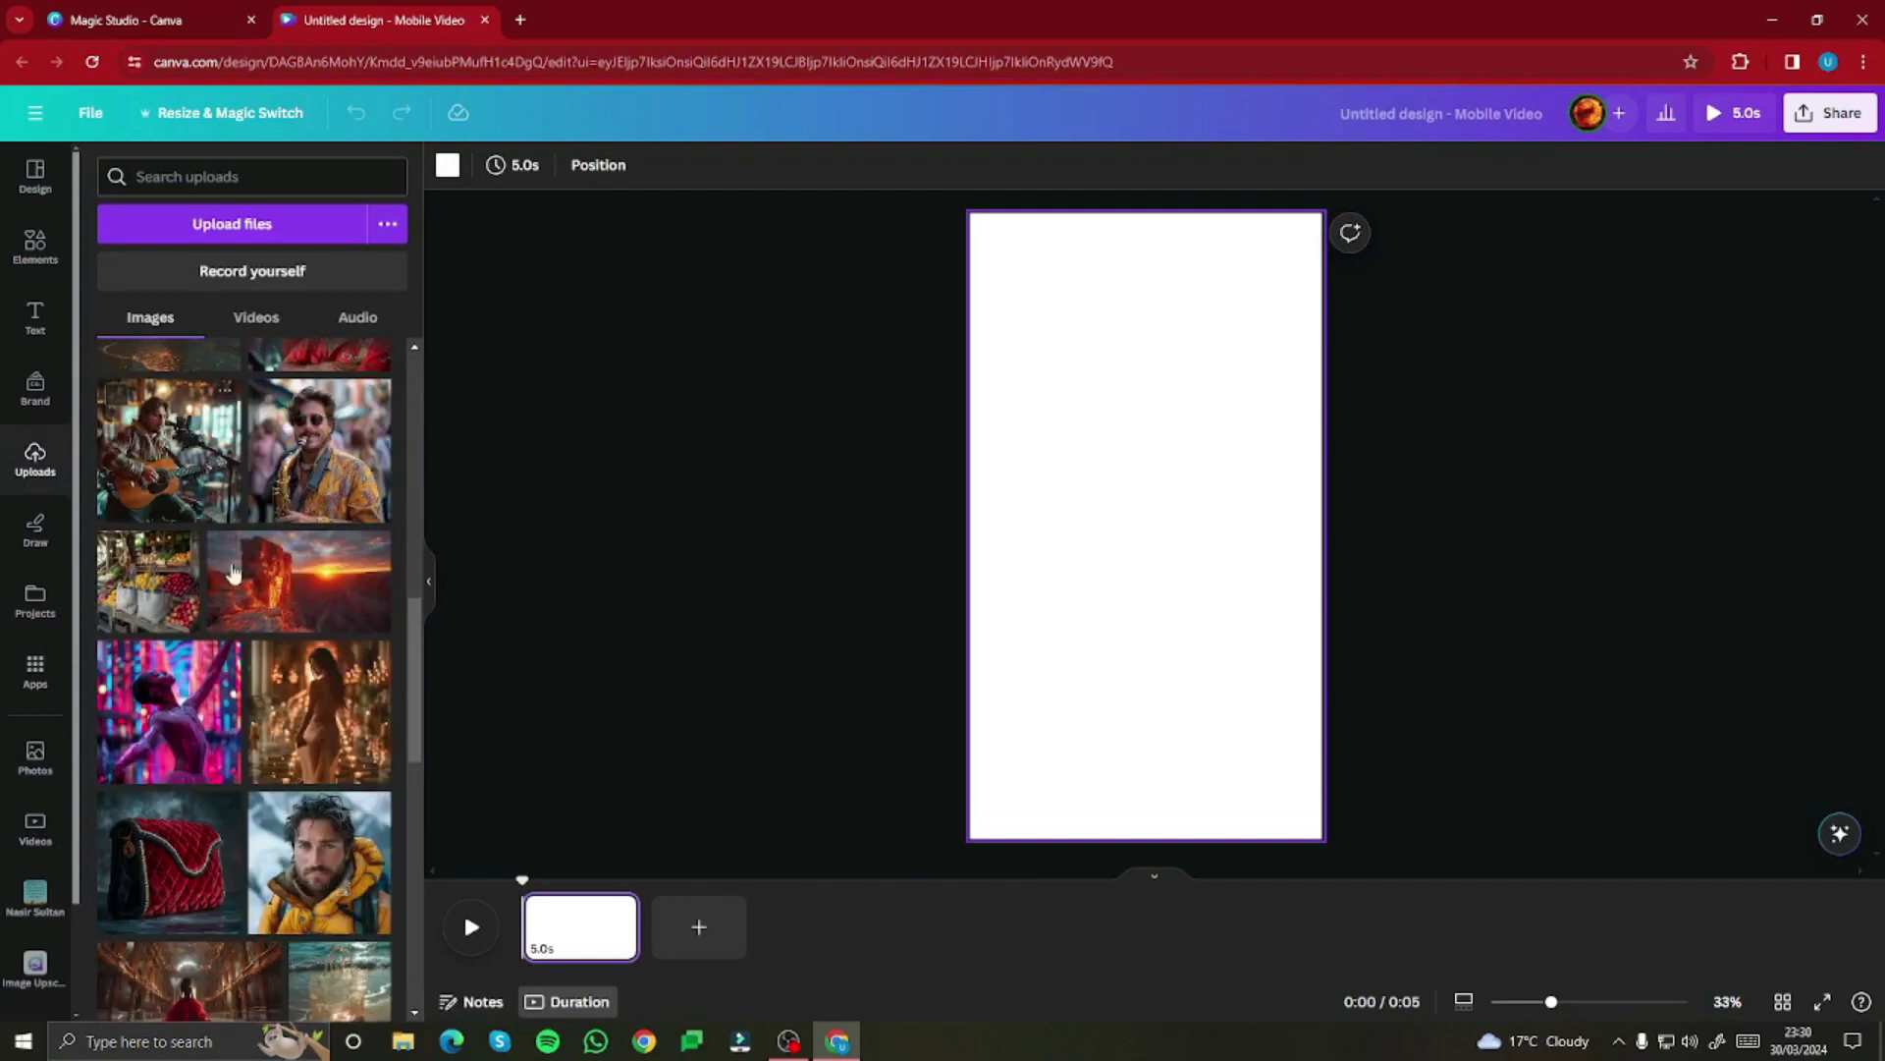
scroll(245, 594, "down", 5)
scroll(246, 601, "up", 8)
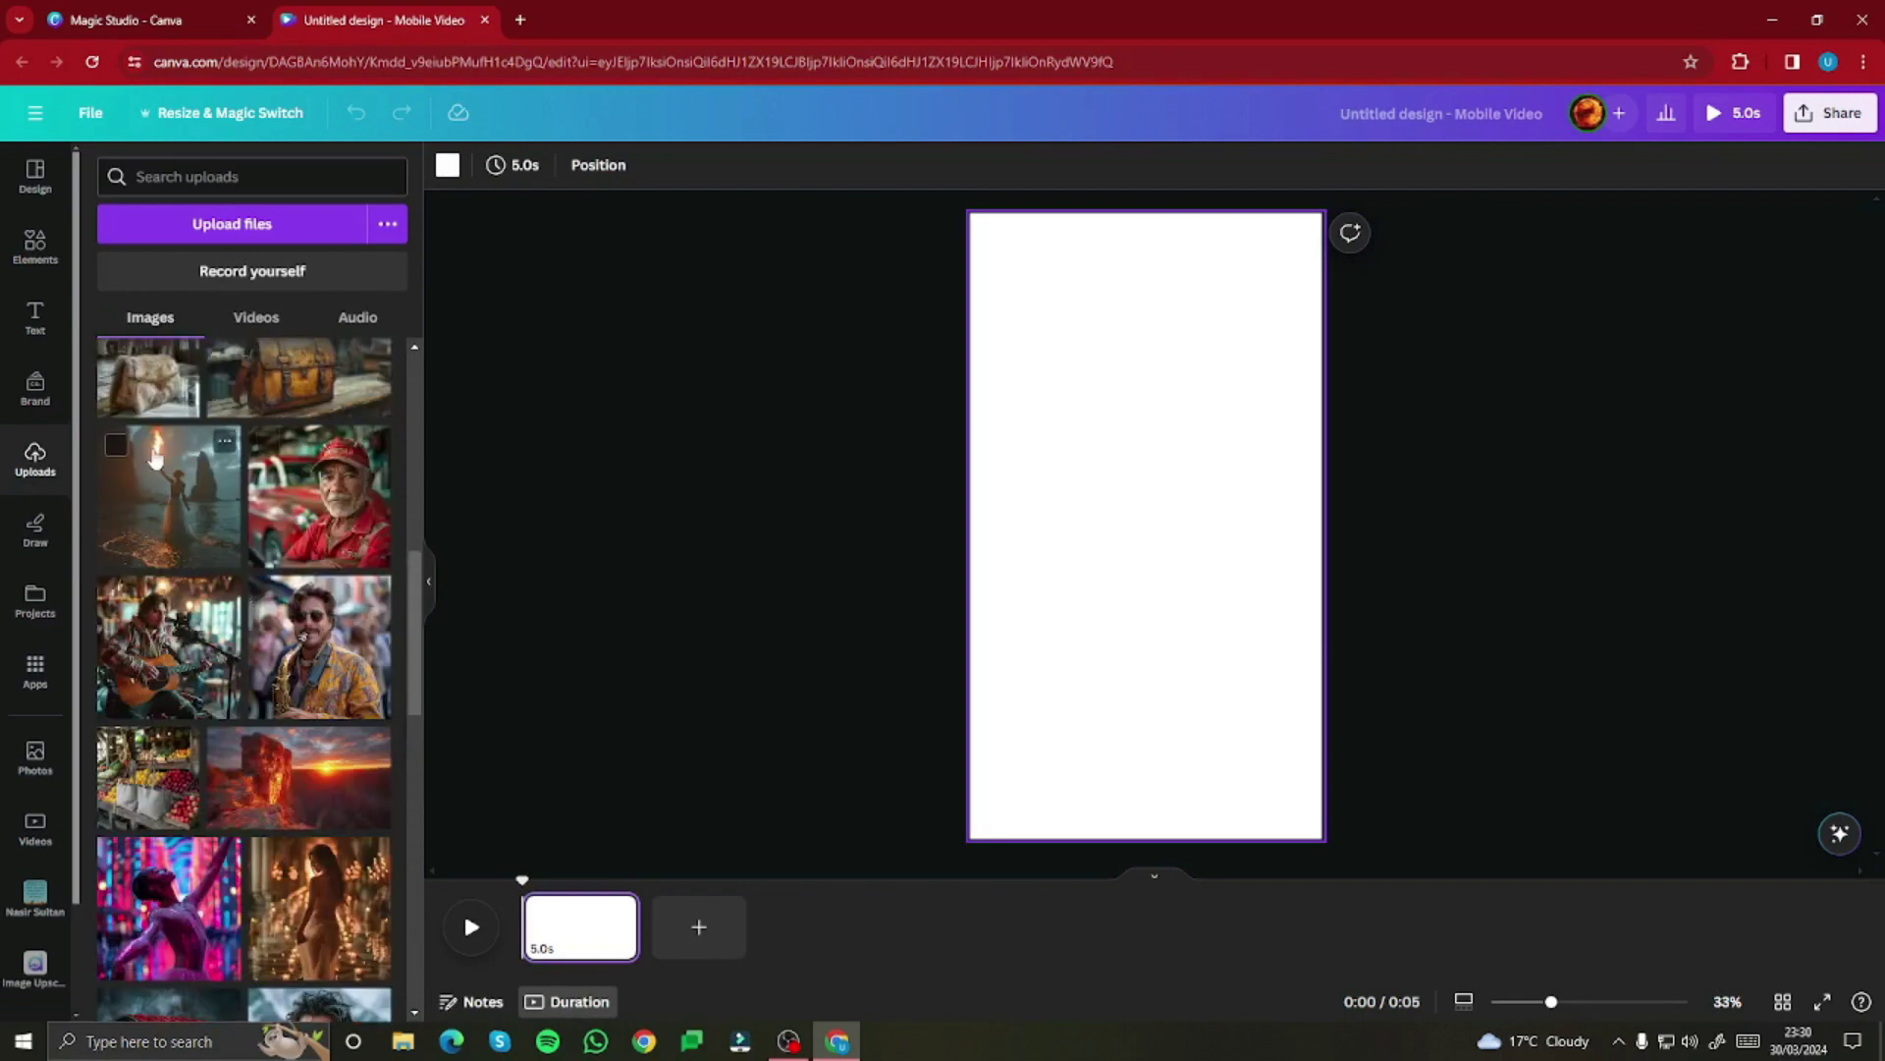
left_click(116, 446)
left_click(267, 446)
left_click(116, 595)
left_click(267, 595)
Step: Extend the upload selection with the fruit stall, purple dancer, woman among lights, red handbag and man in the yellow jacket
scroll(308, 717, "down", 1)
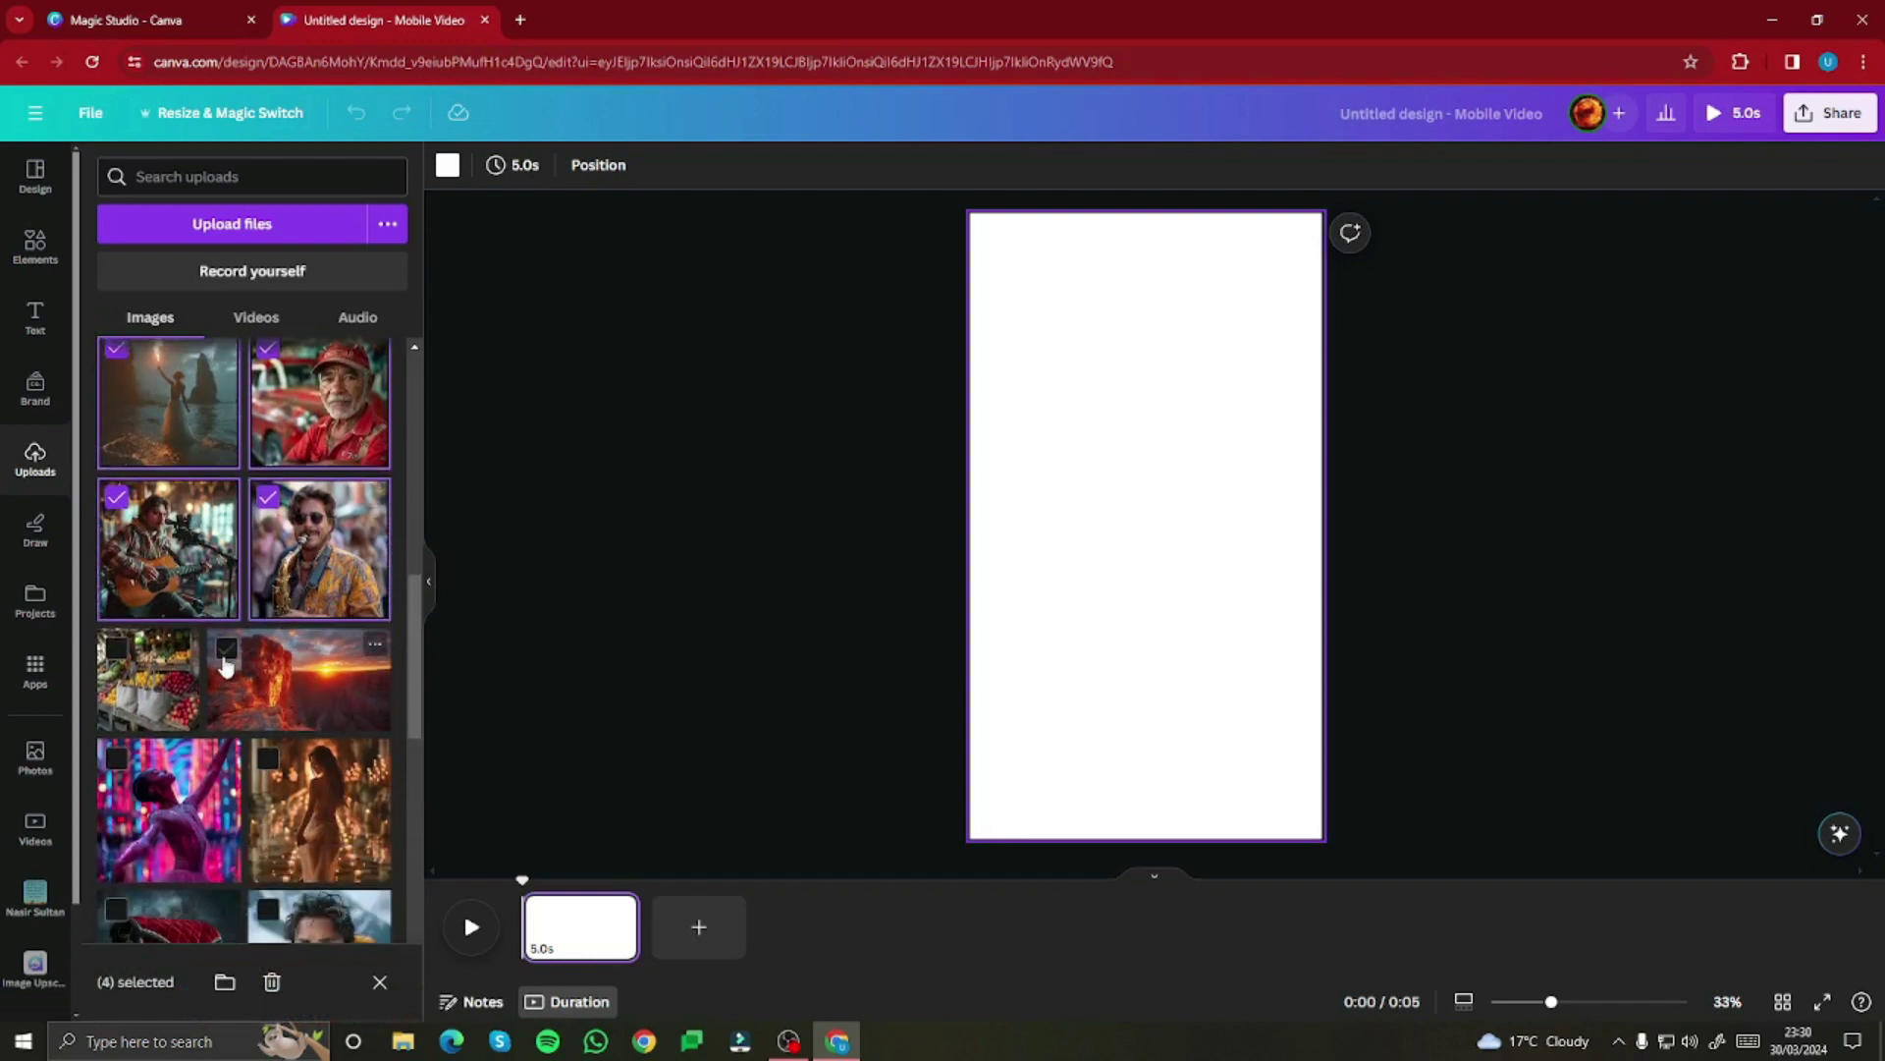
left_click(182, 656)
left_click(221, 758)
left_click(267, 757)
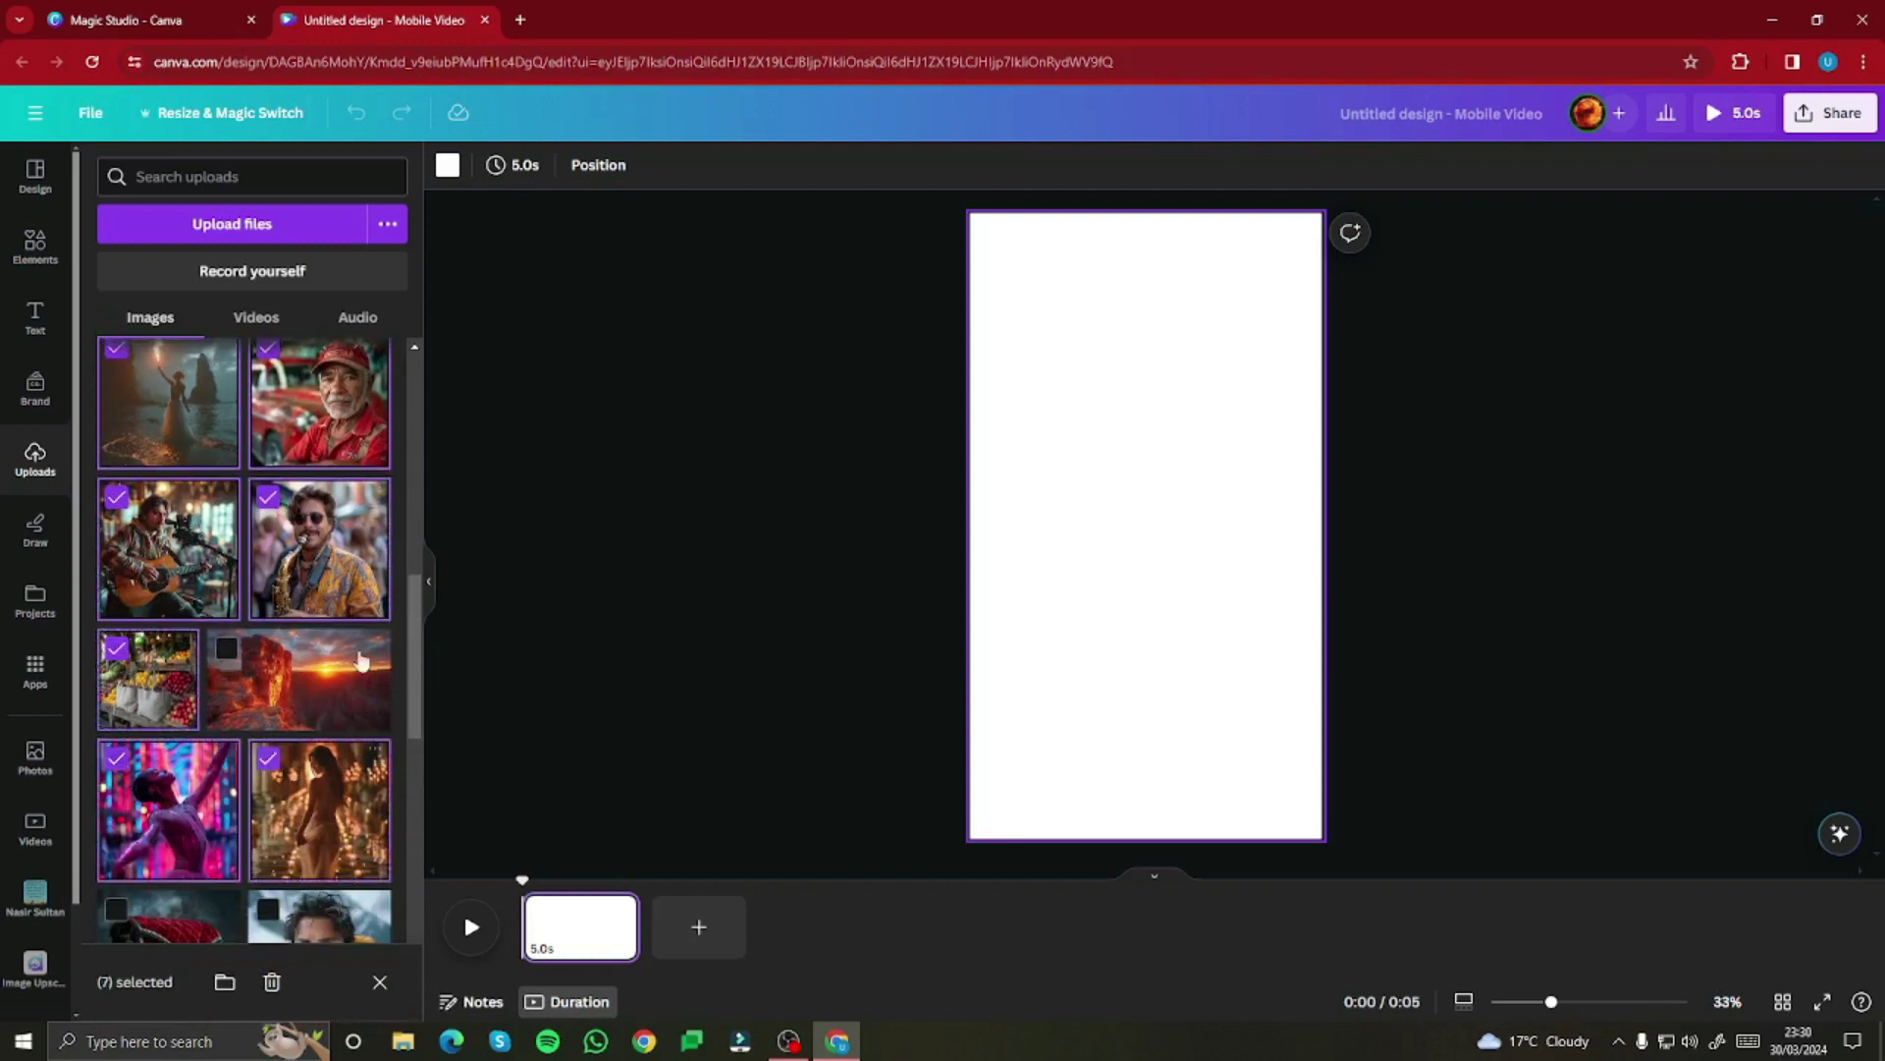
scroll(295, 766, "down", 2)
left_click(116, 713)
left_click(268, 711)
left_click(270, 722)
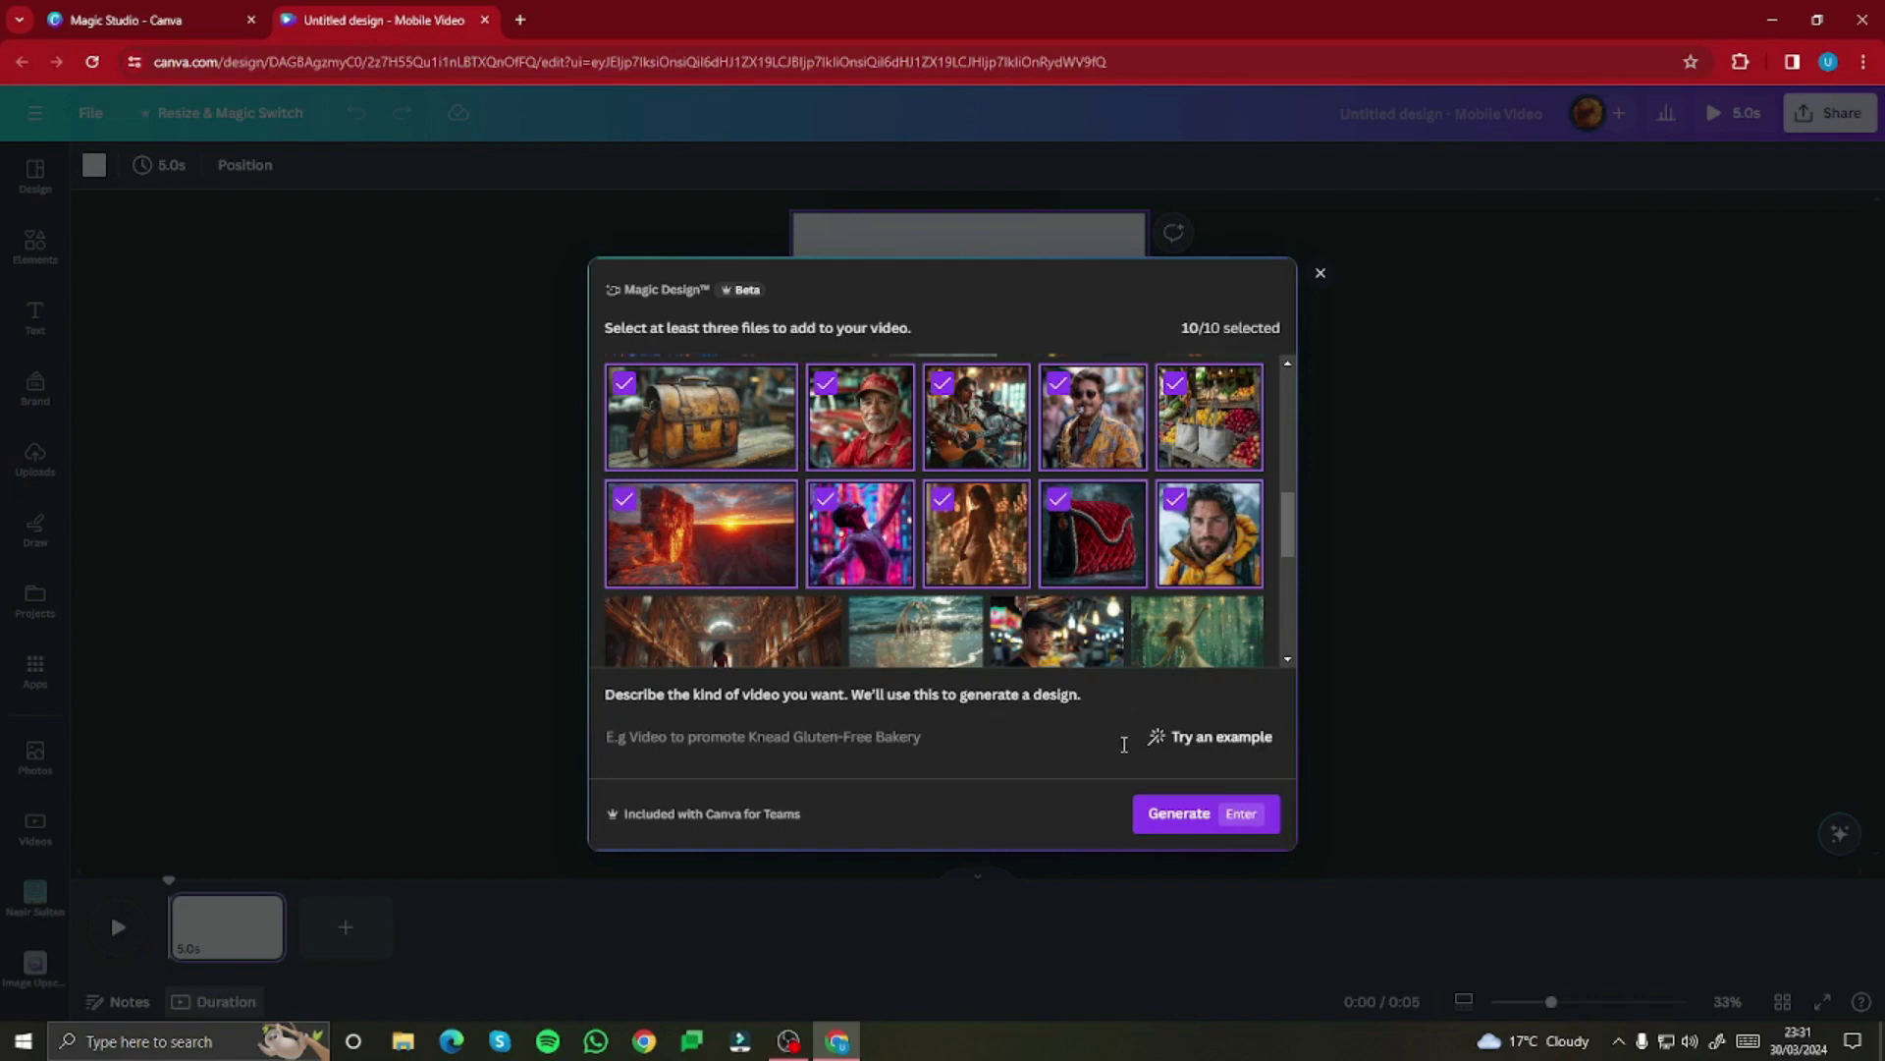
Step: Generate a Magic Design video from the ten selected images with the description "Video to showcase best ai images of 2024"
left_click(916, 742)
type("Video to showcase best ai images of 2024")
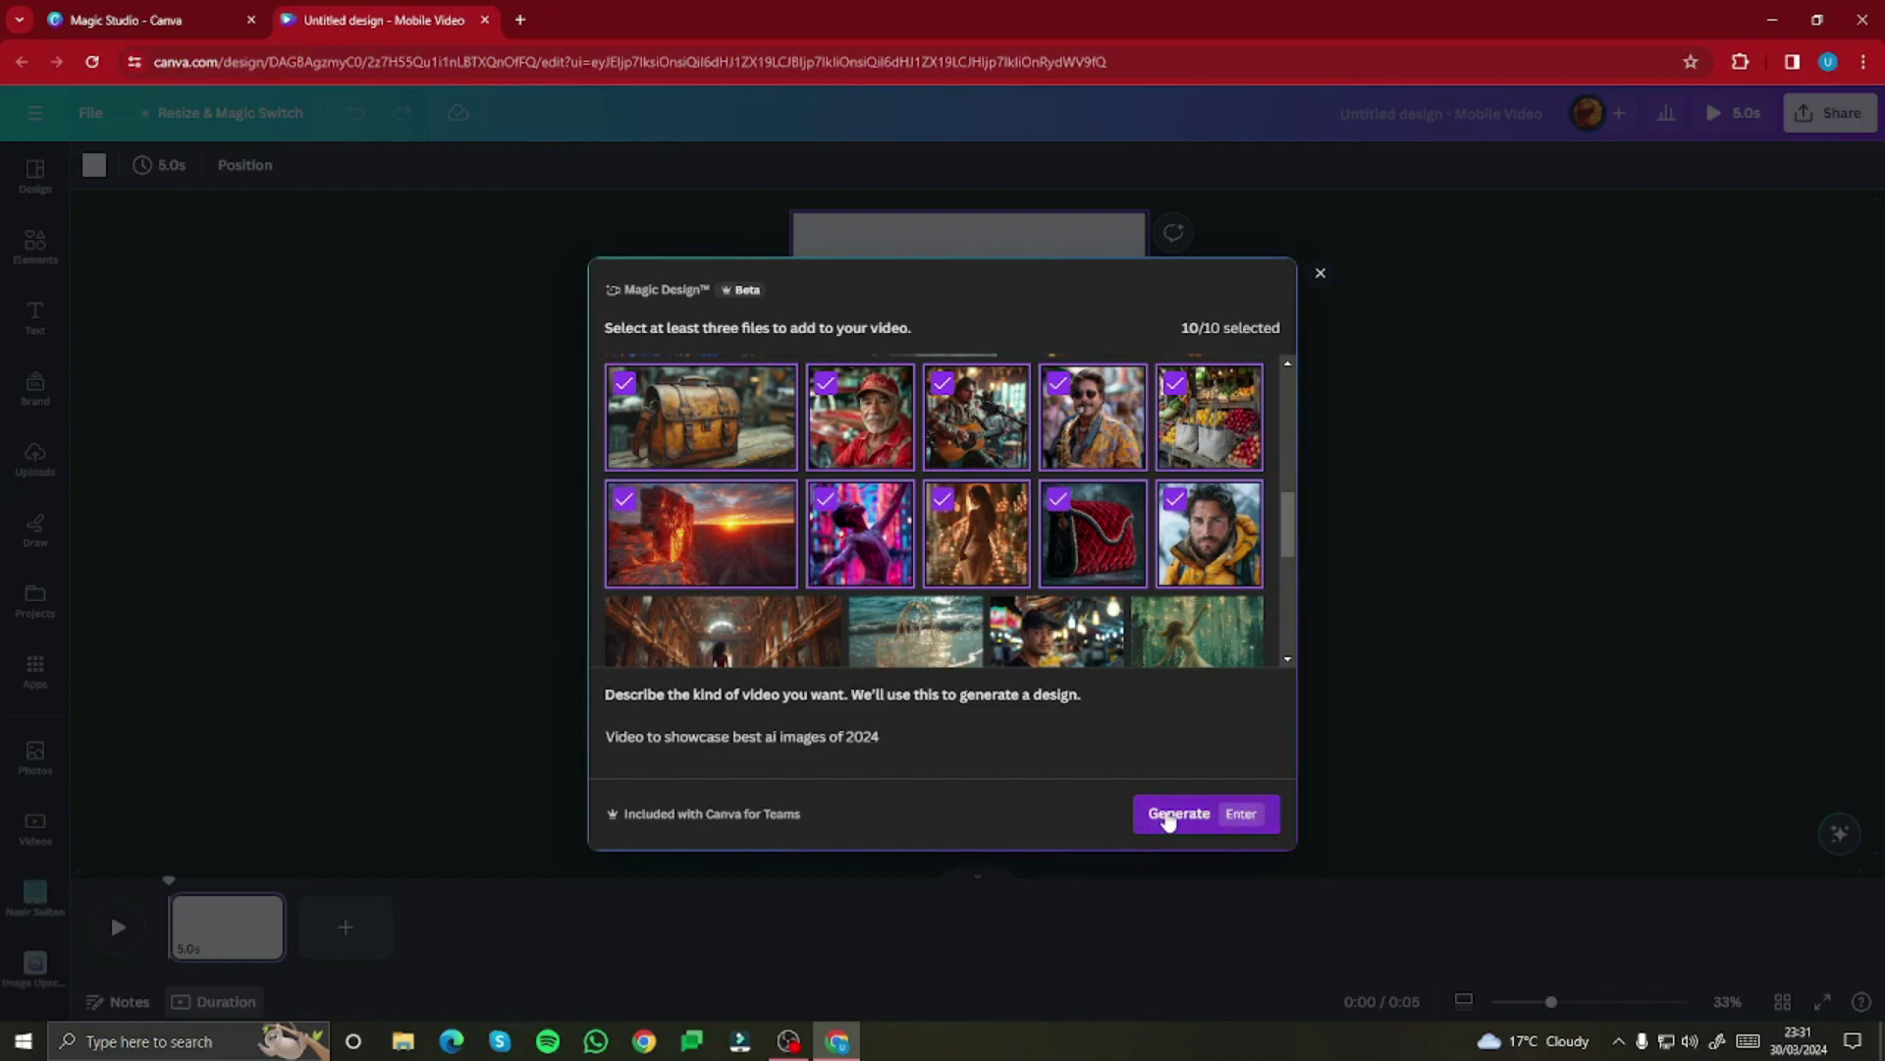
left_click(1168, 817)
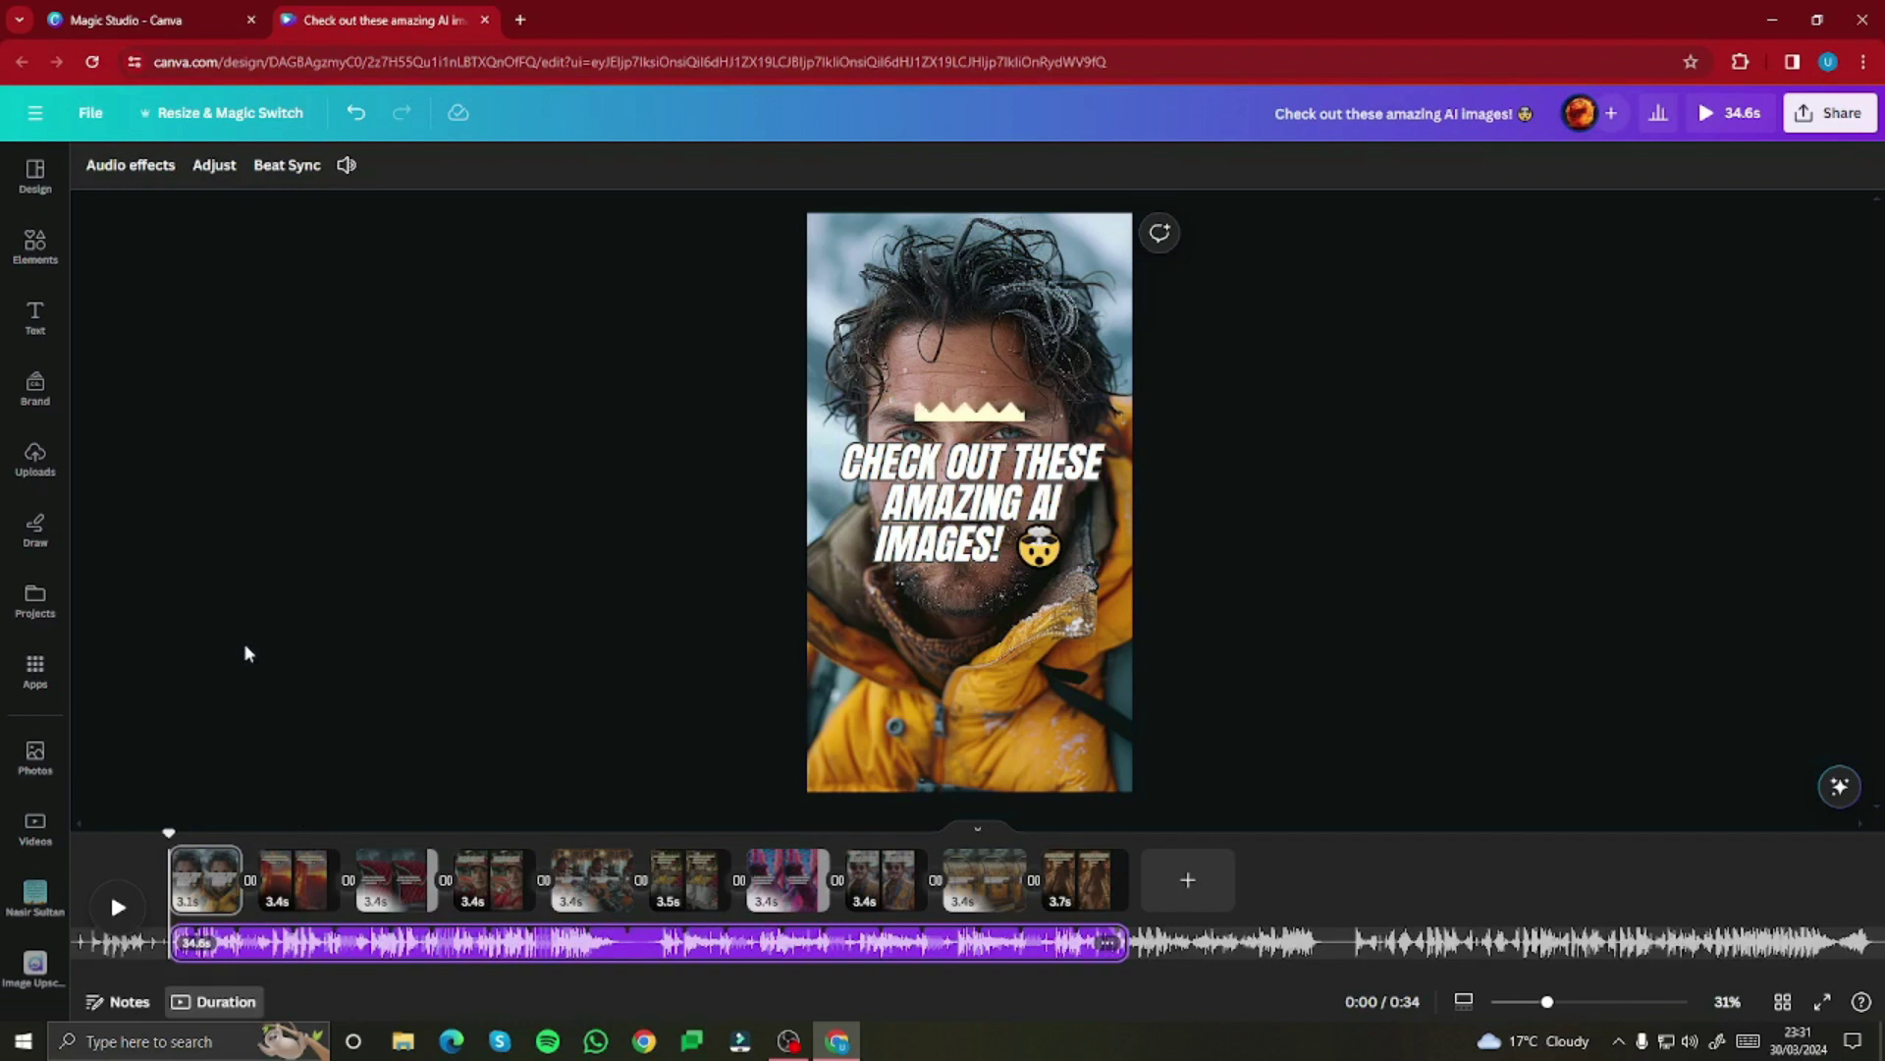
Step: Play the generated video to check its images, text and transitions, pause it and scrub back to an earlier clip
left_click(117, 906)
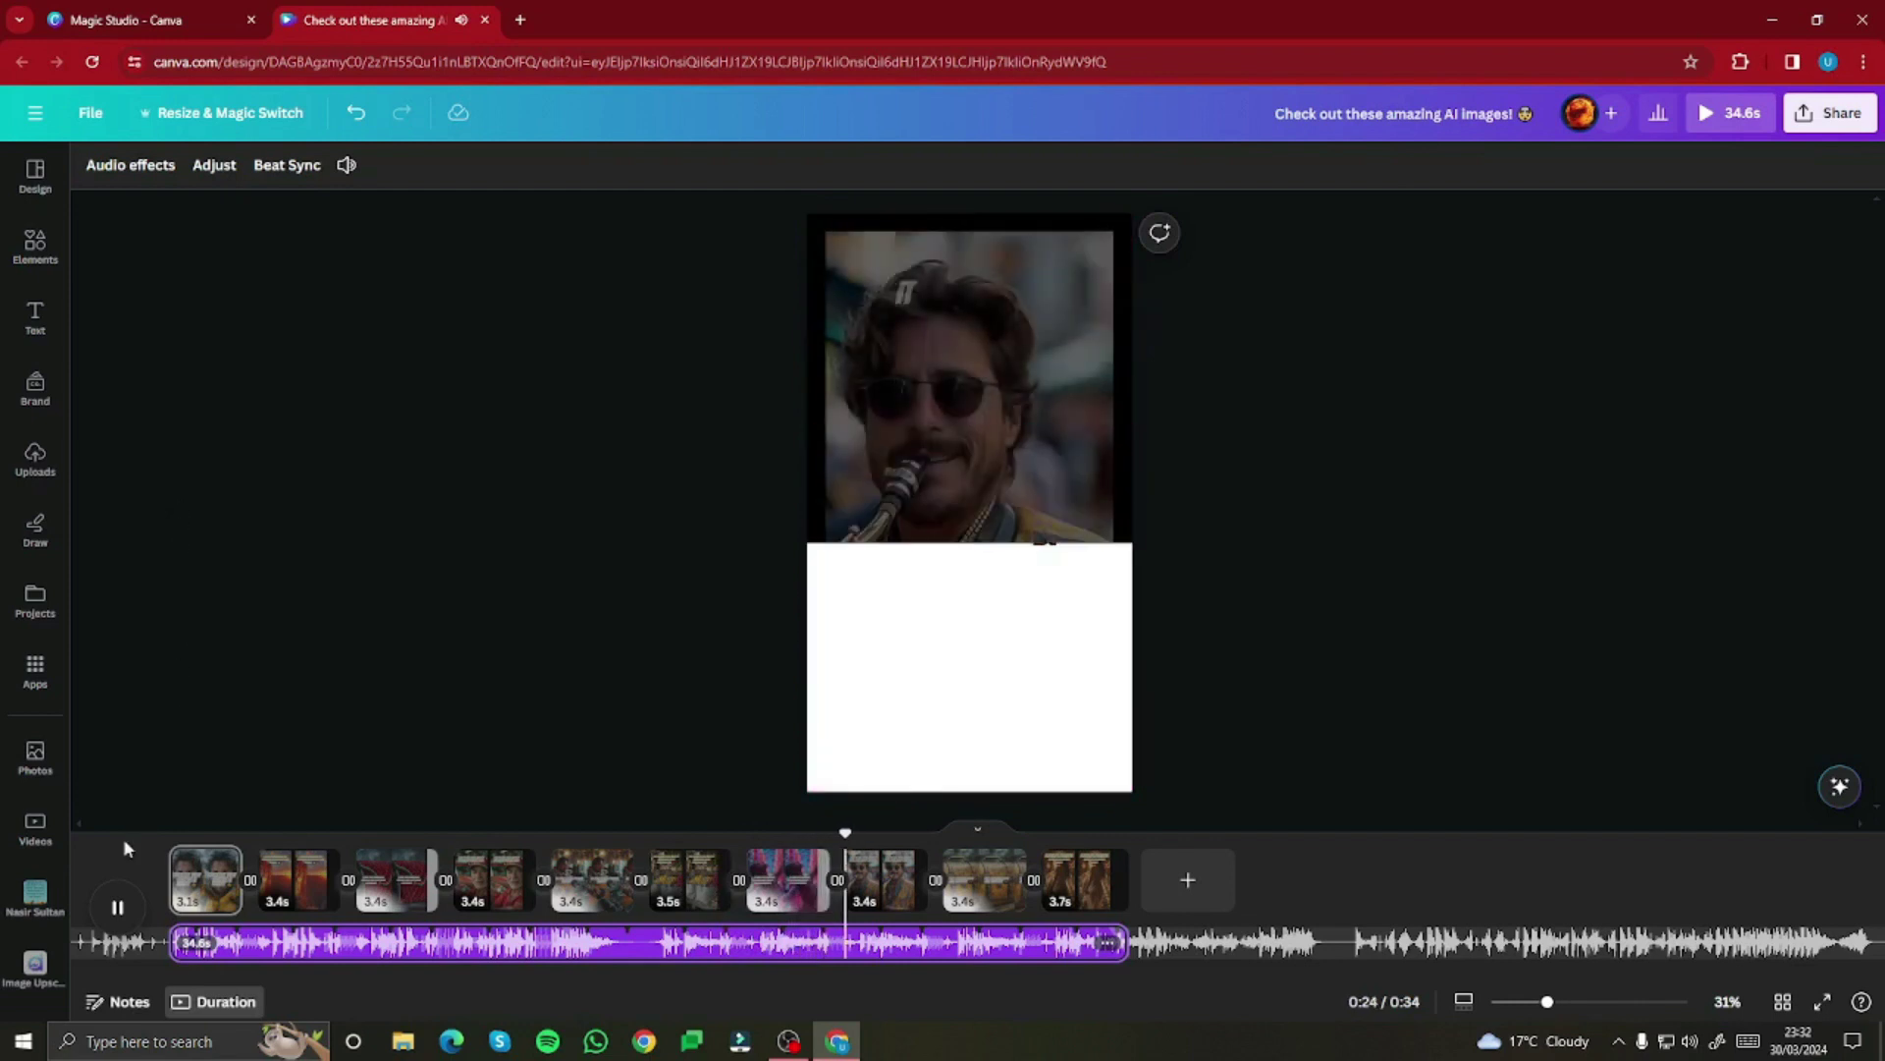
key("space")
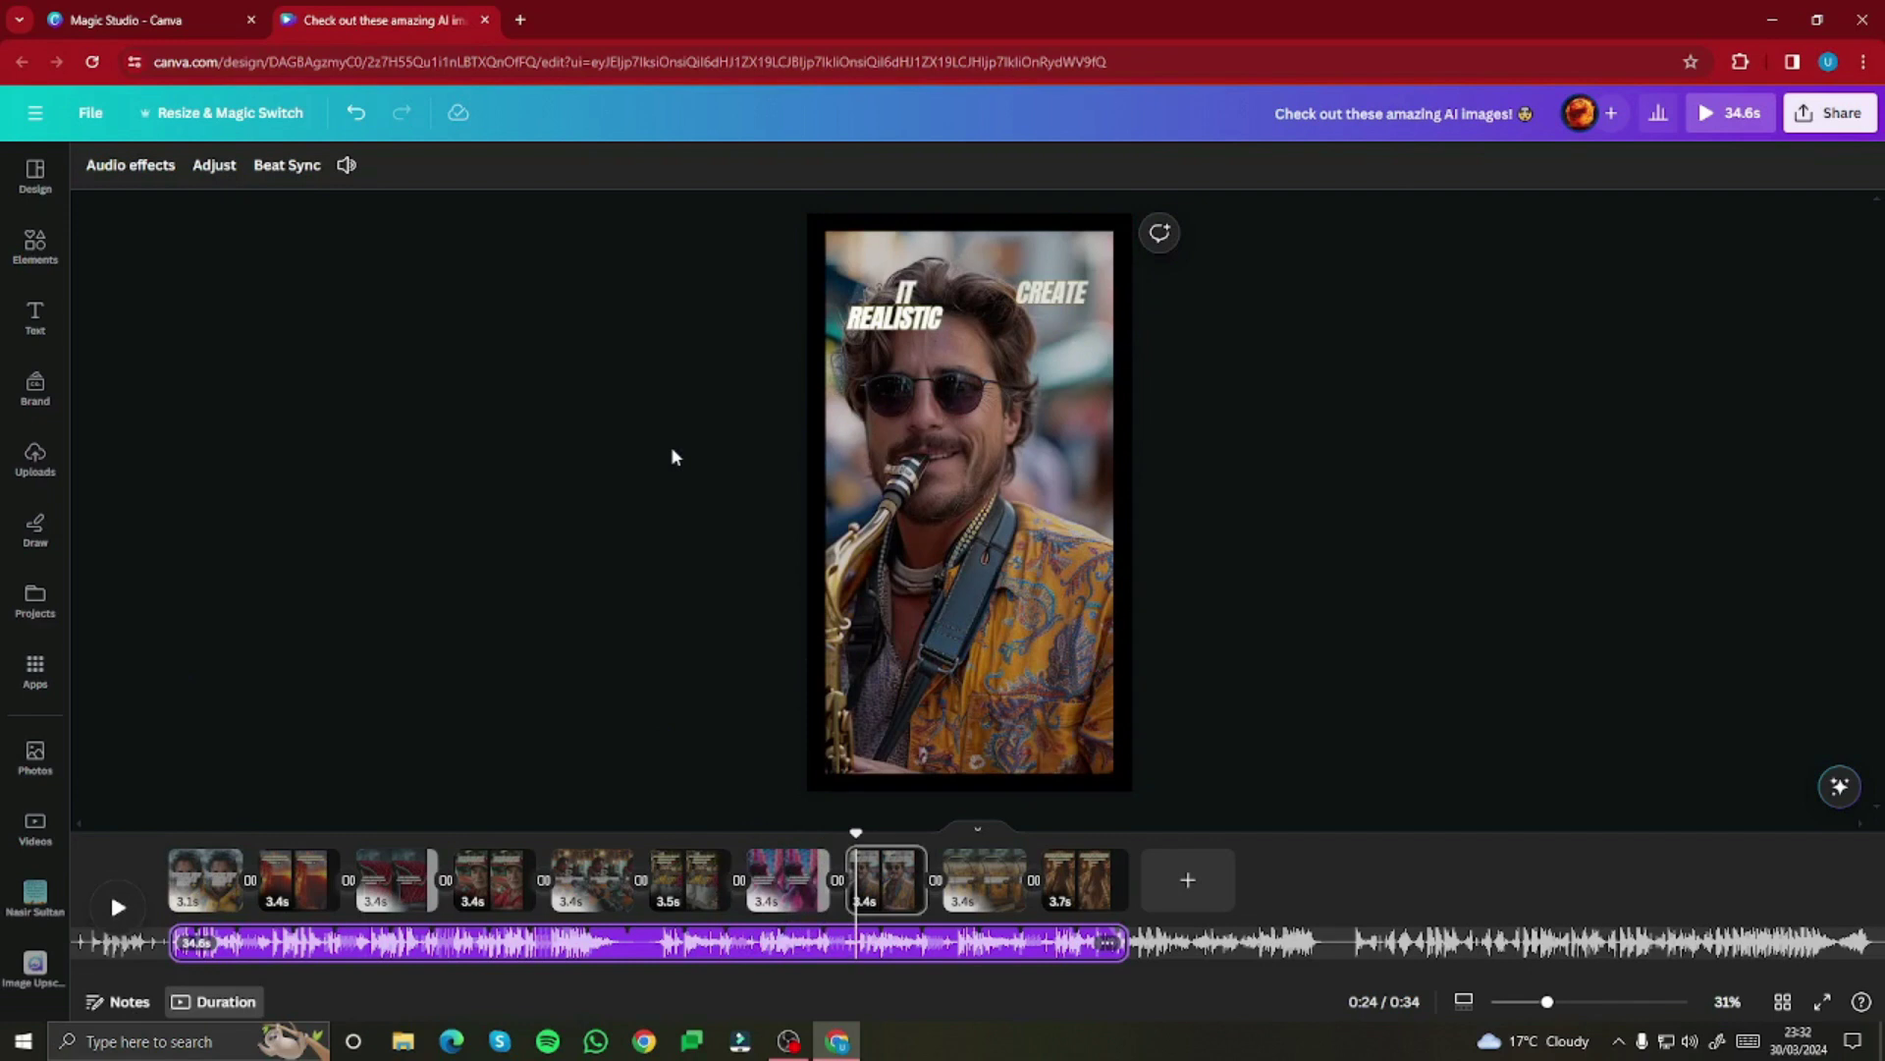
left_click_drag(856, 832, 489, 789)
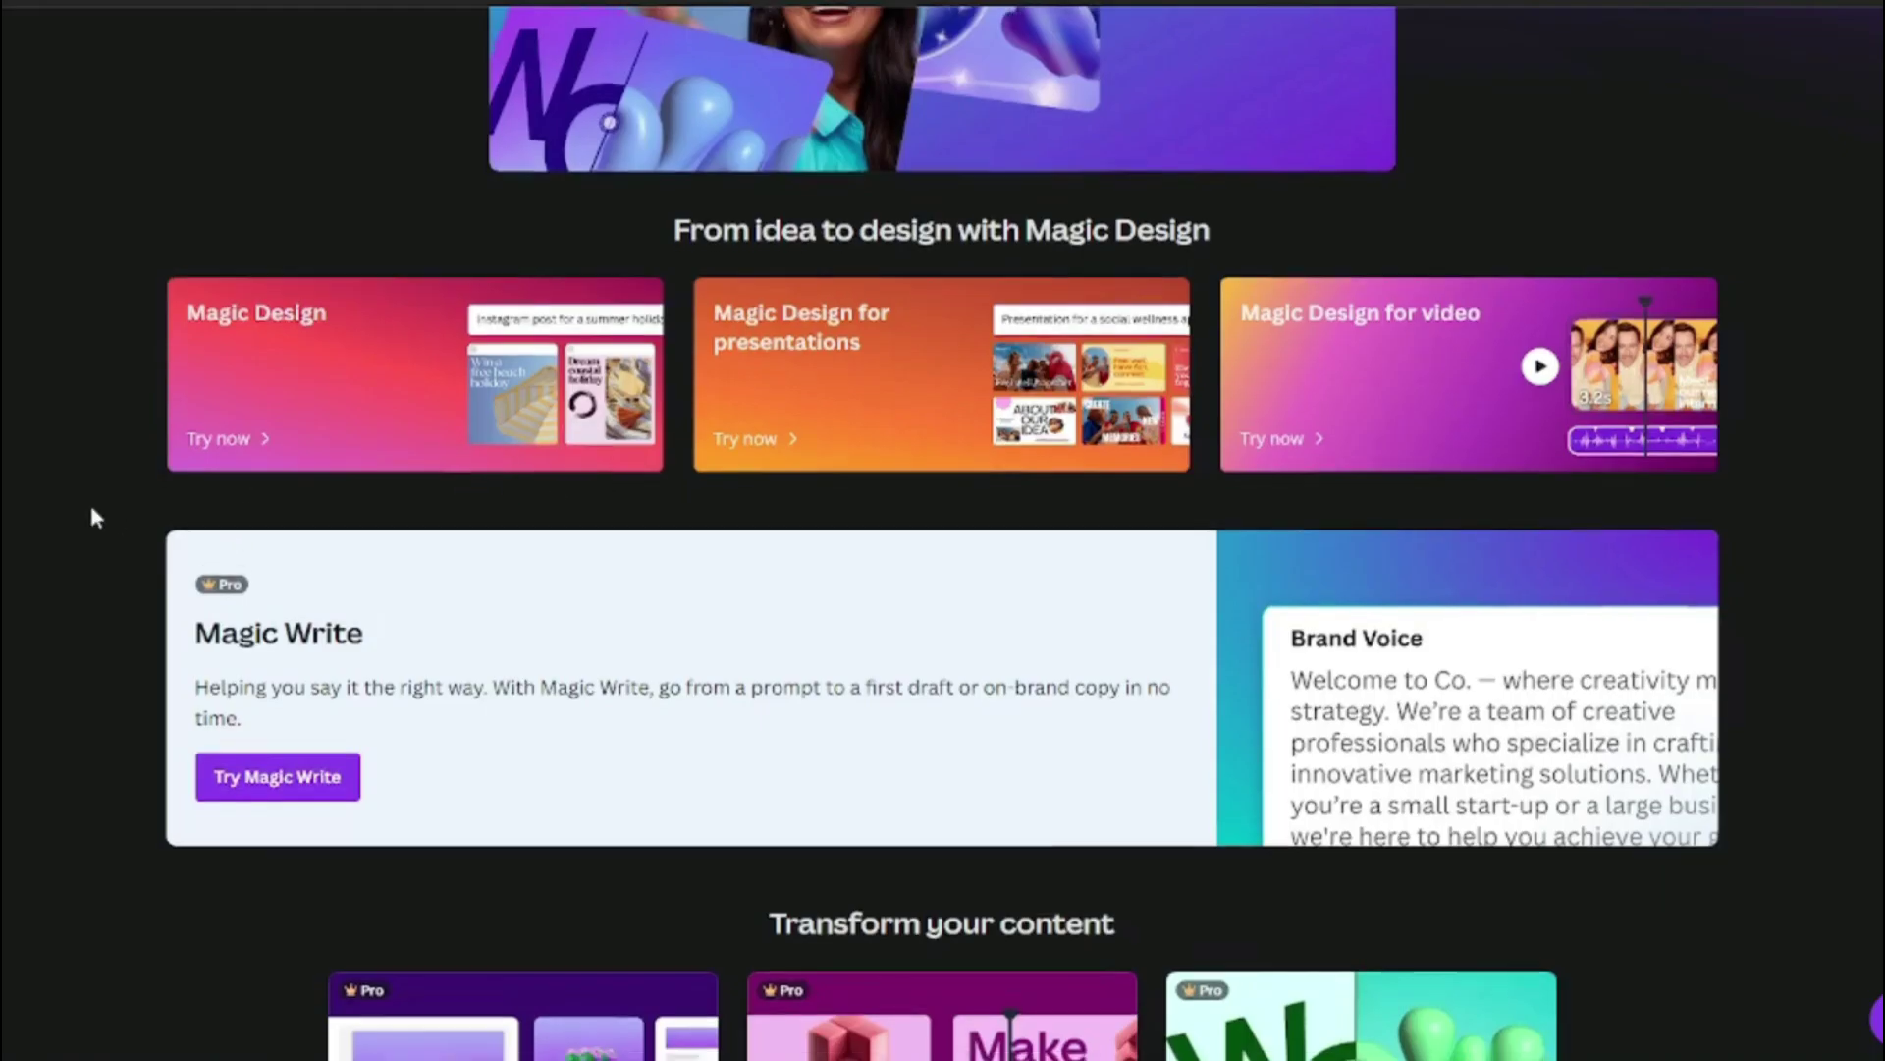
Step: Generate a Magic Write answer on blank page 4 for "What is the new transperancy mode feature in Leonardo AI Image Generator?"
scroll(133, 308, "down", 2)
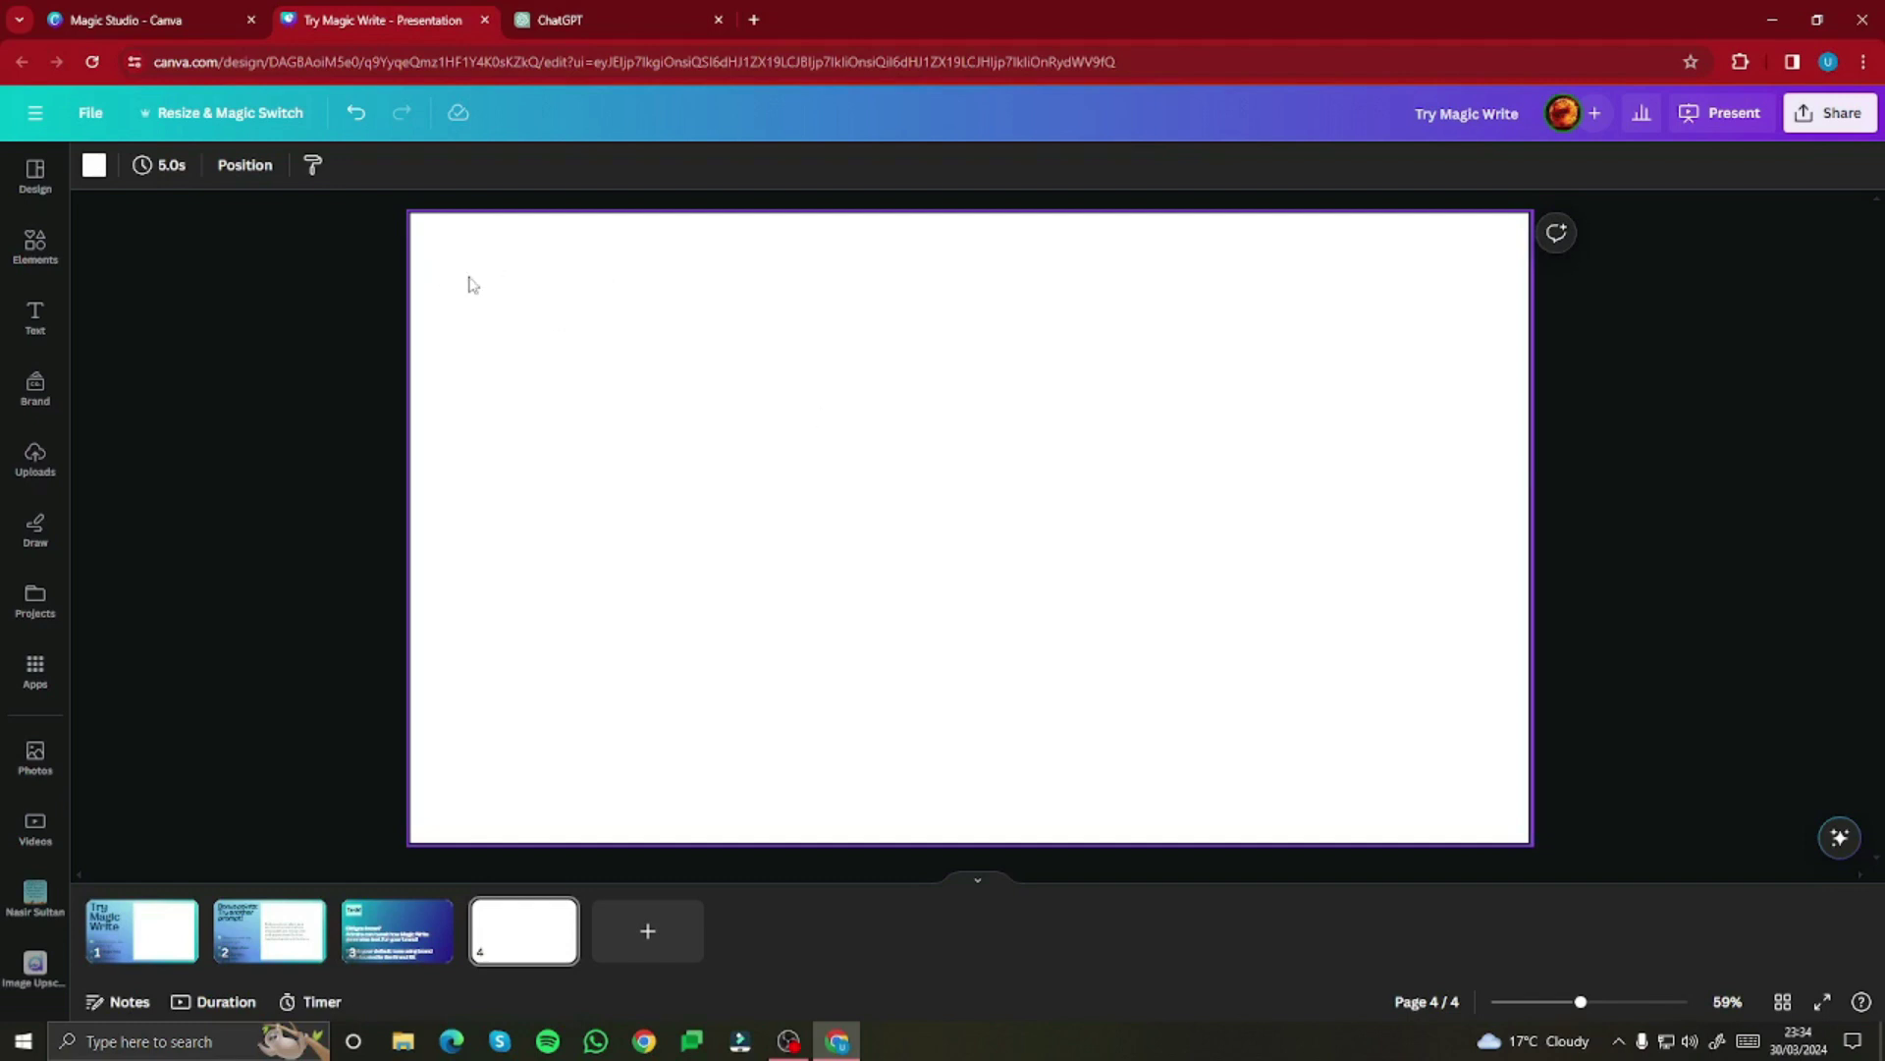
left_click(1838, 846)
left_click(1683, 530)
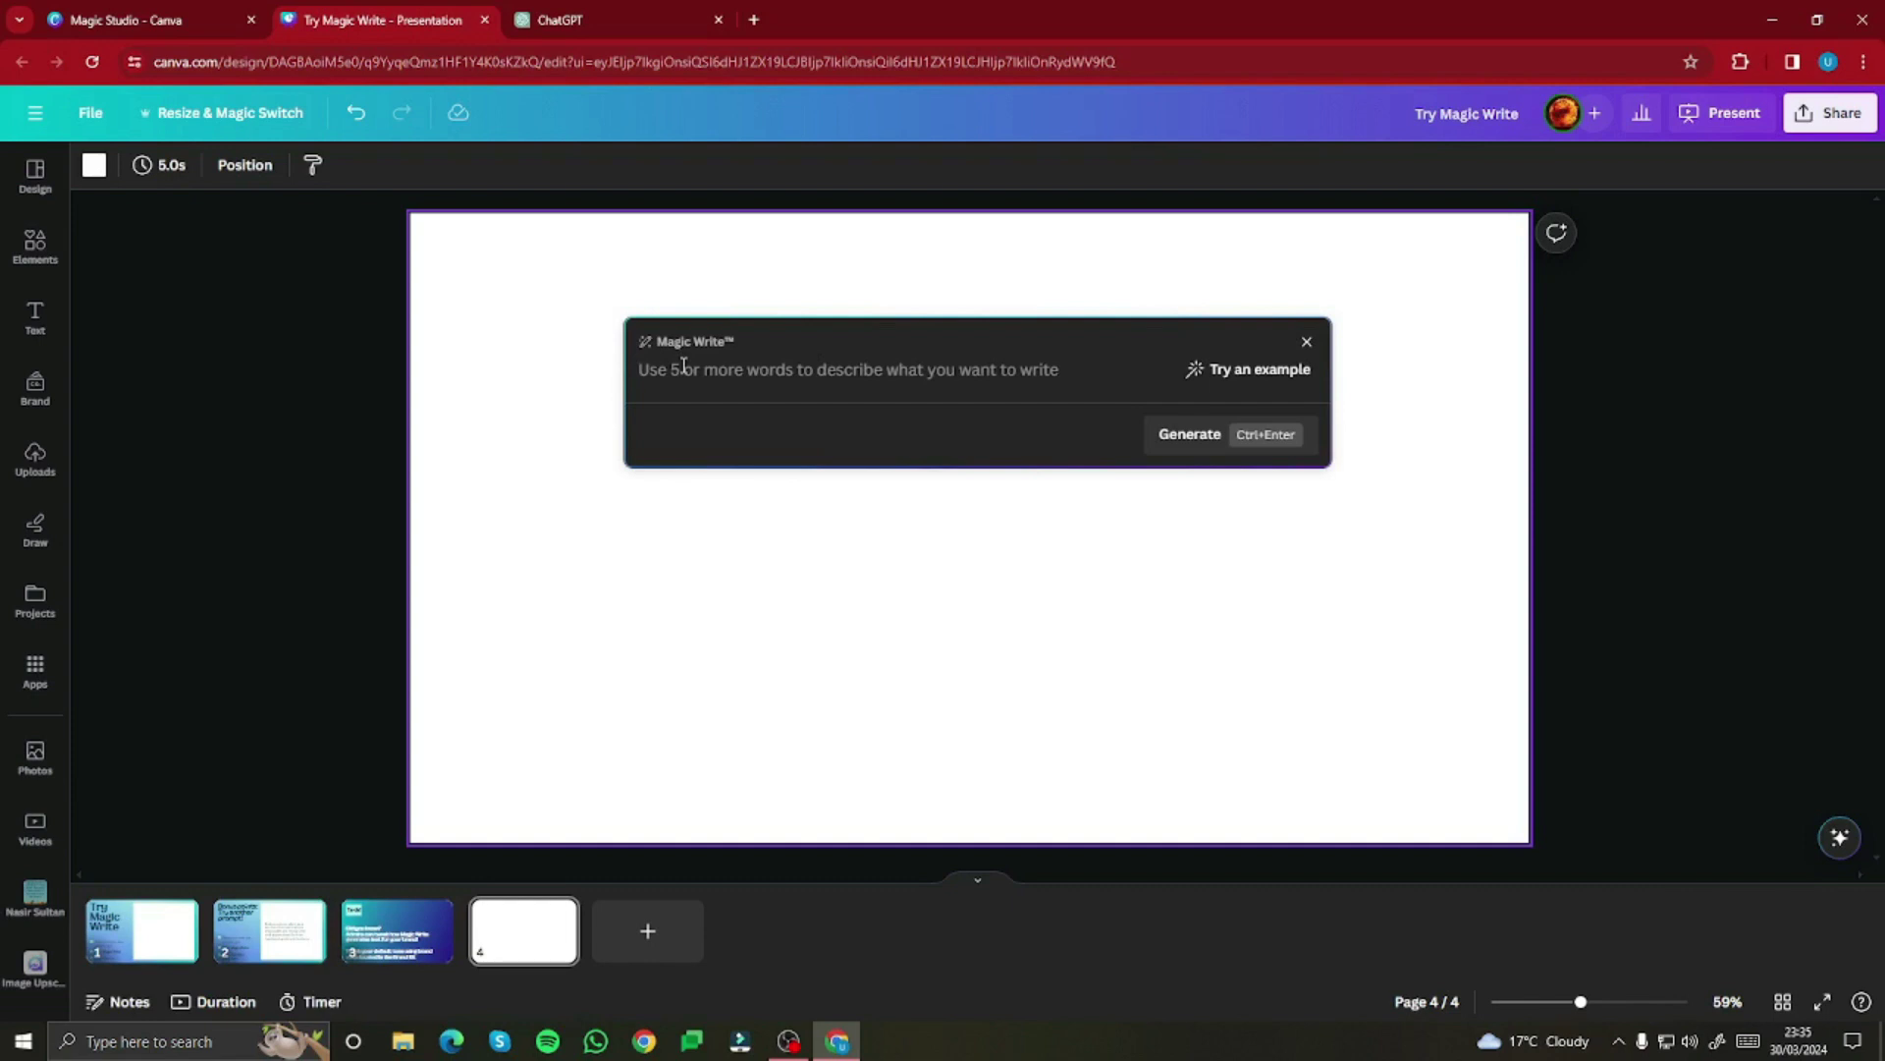
type("What is the new transperancy mode feature in Leonardo AI")
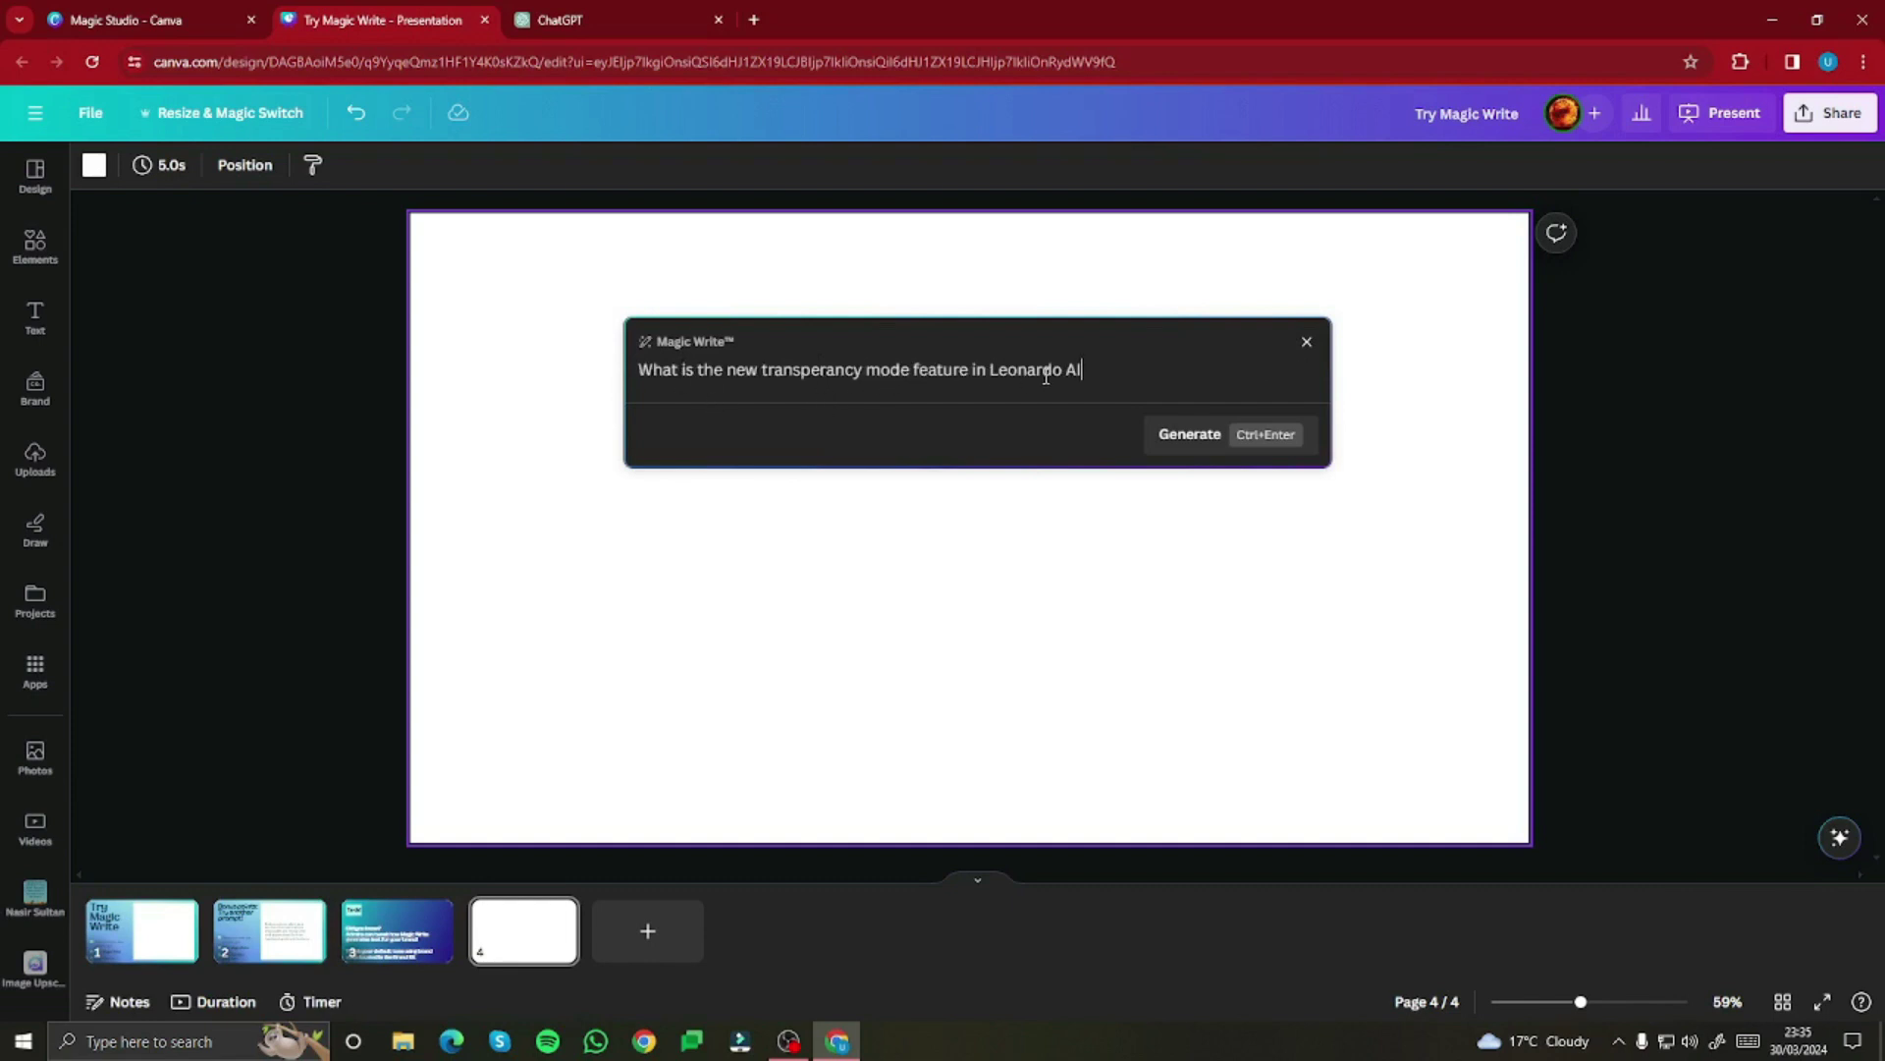
type("?")
left_click(1216, 447)
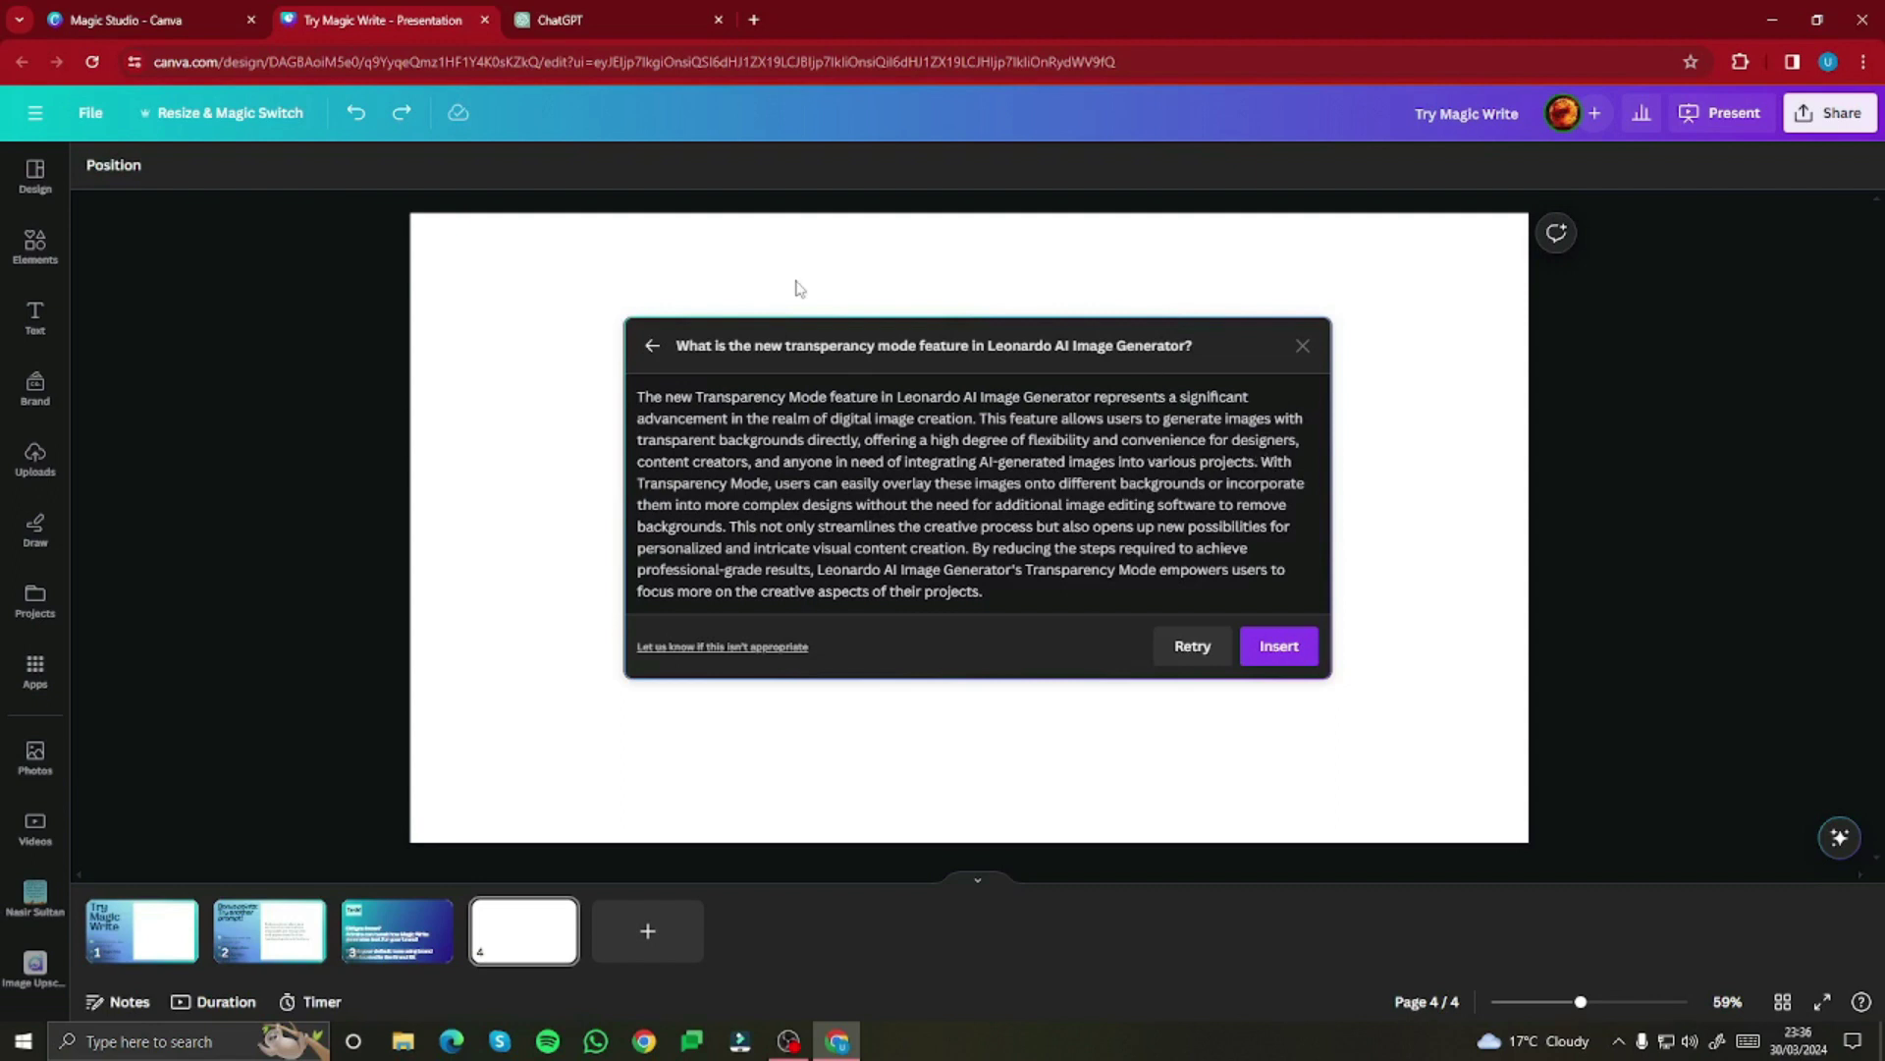
Step: Place the ChatGPT window beside Canva and compare its answer on Leonardo AI's transparency mode with the Magic Write text
left_click_drag(589, 20, 958, 210)
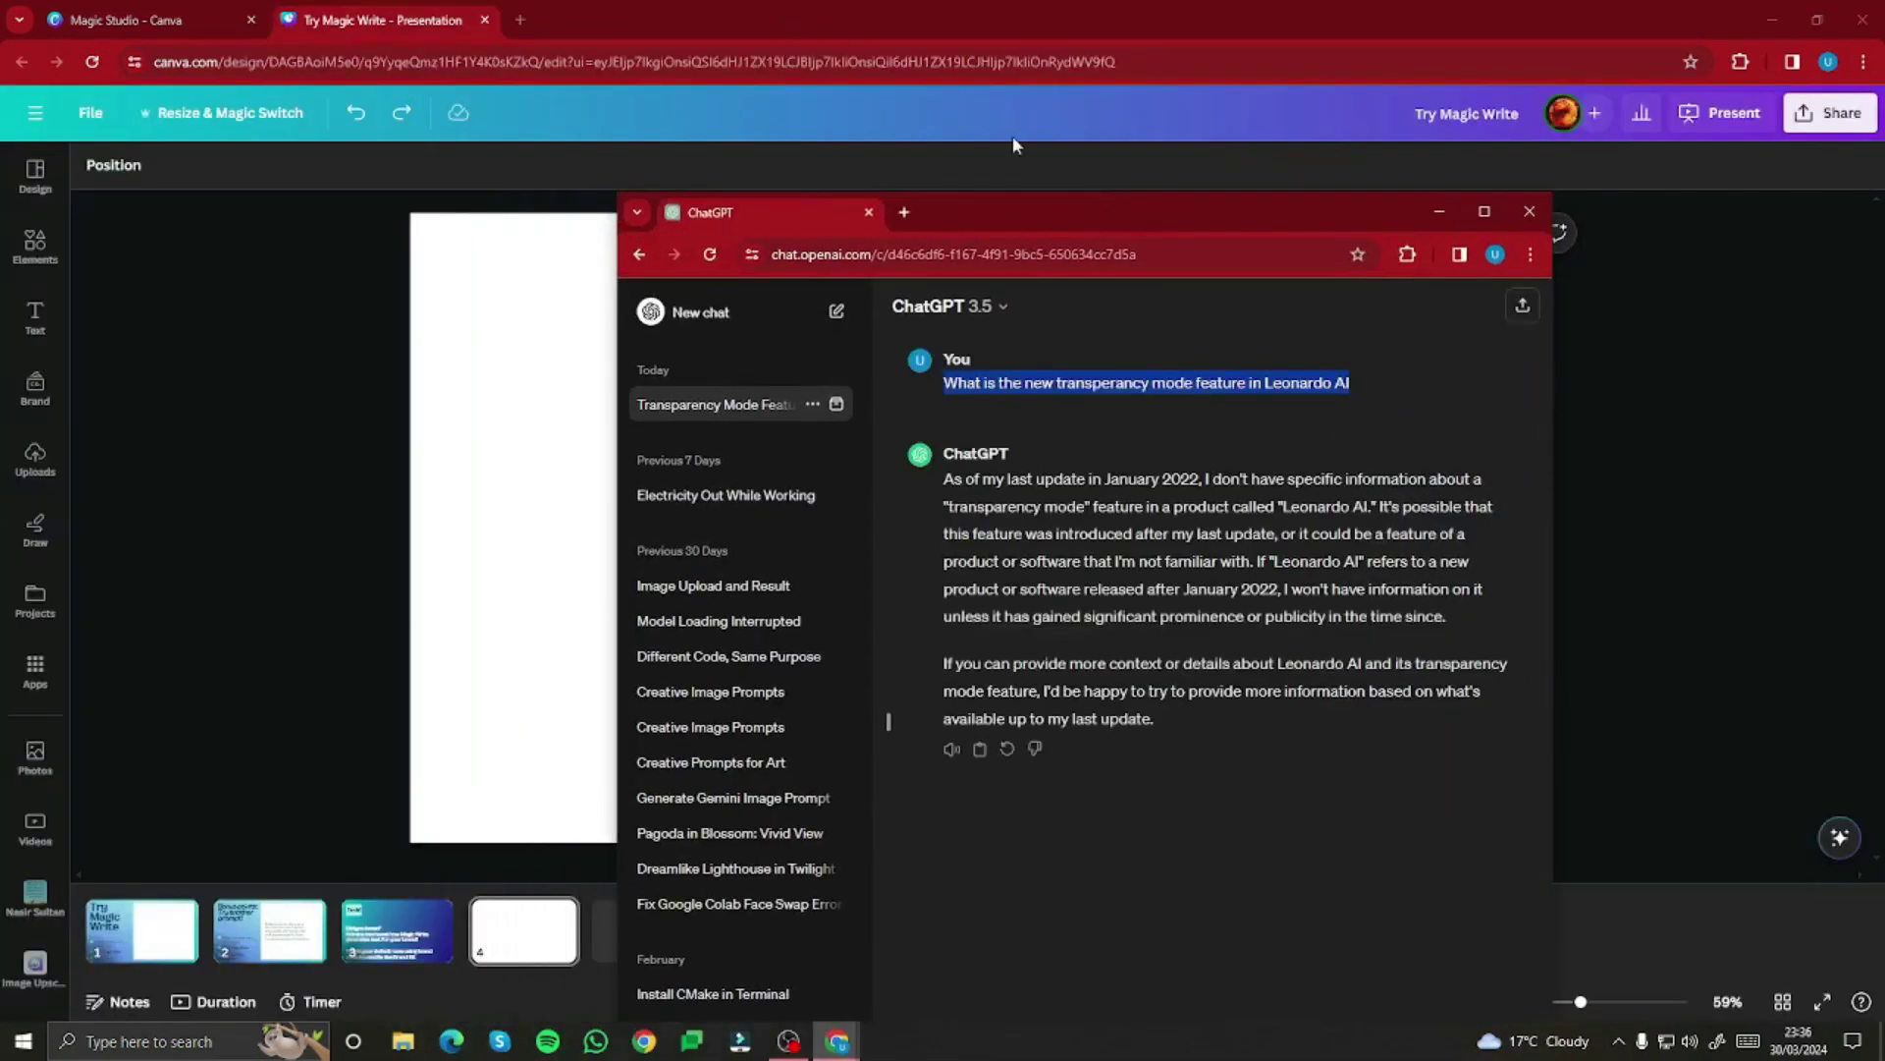
key("super+Right")
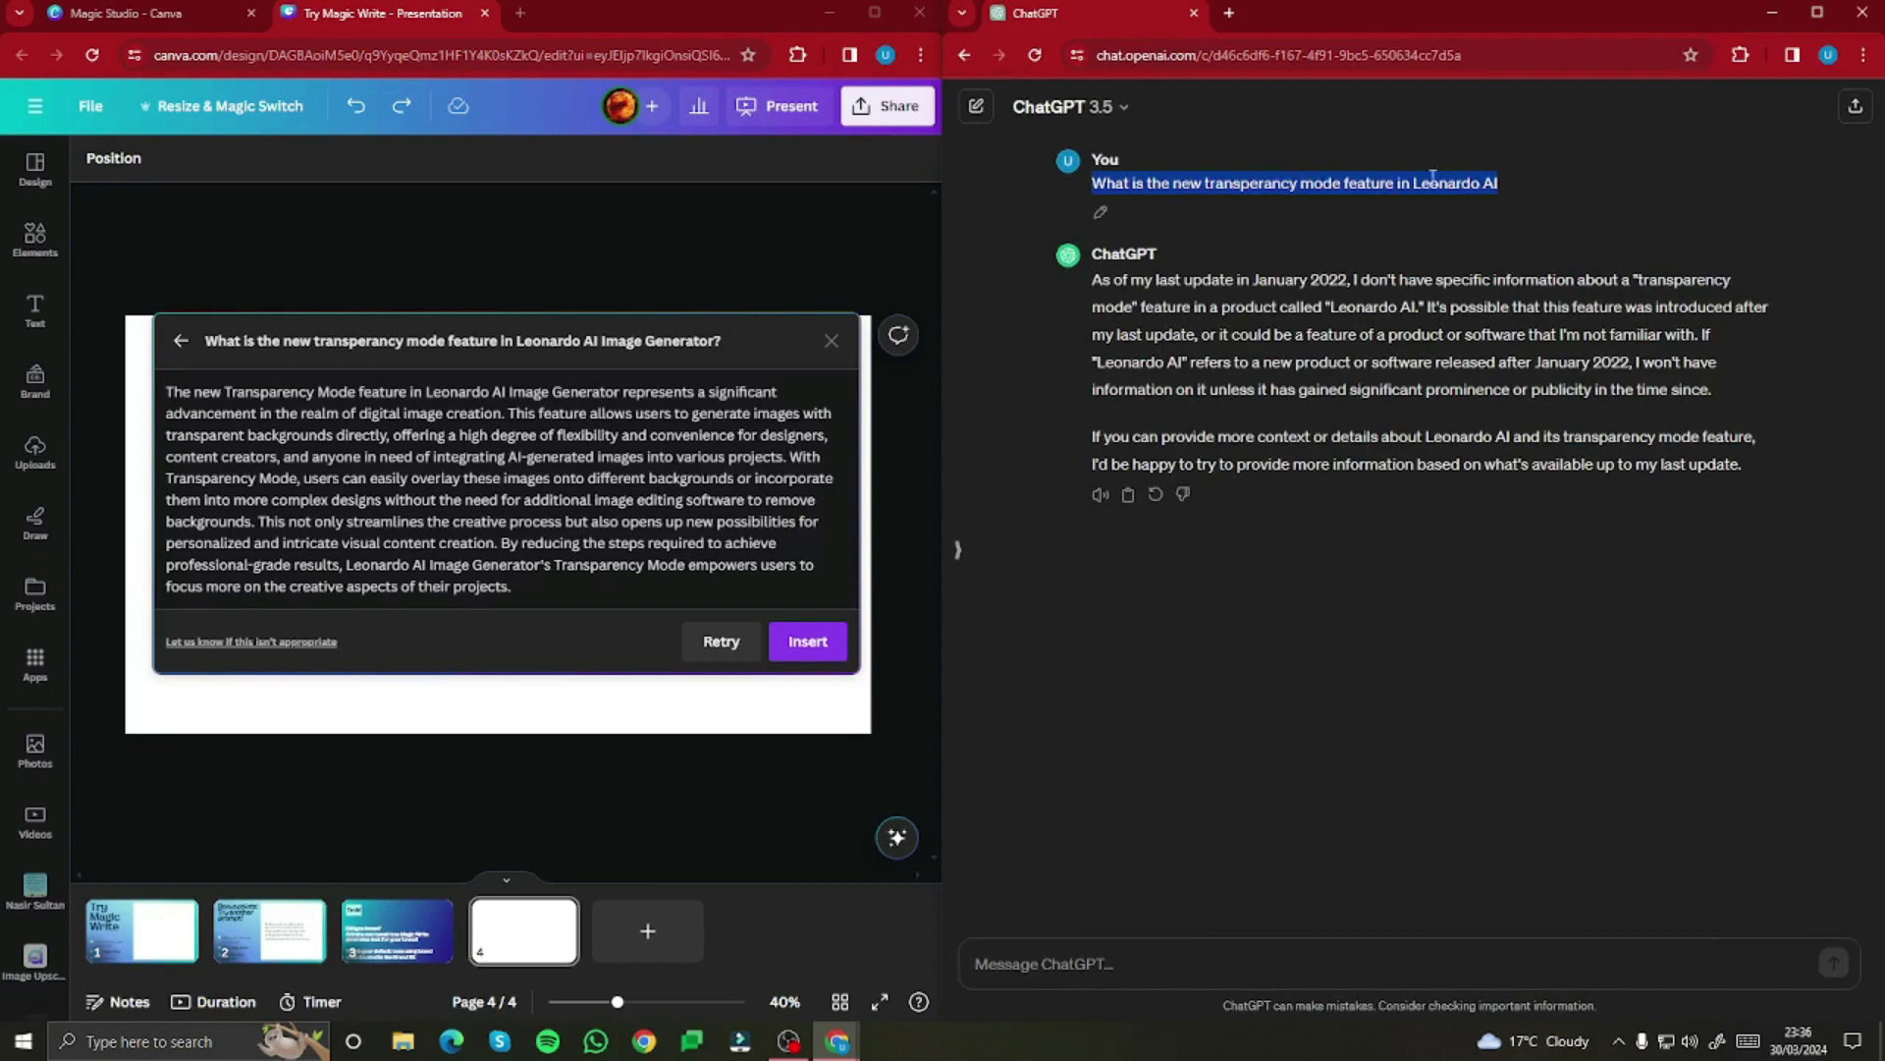
left_click_drag(1130, 277, 1393, 280)
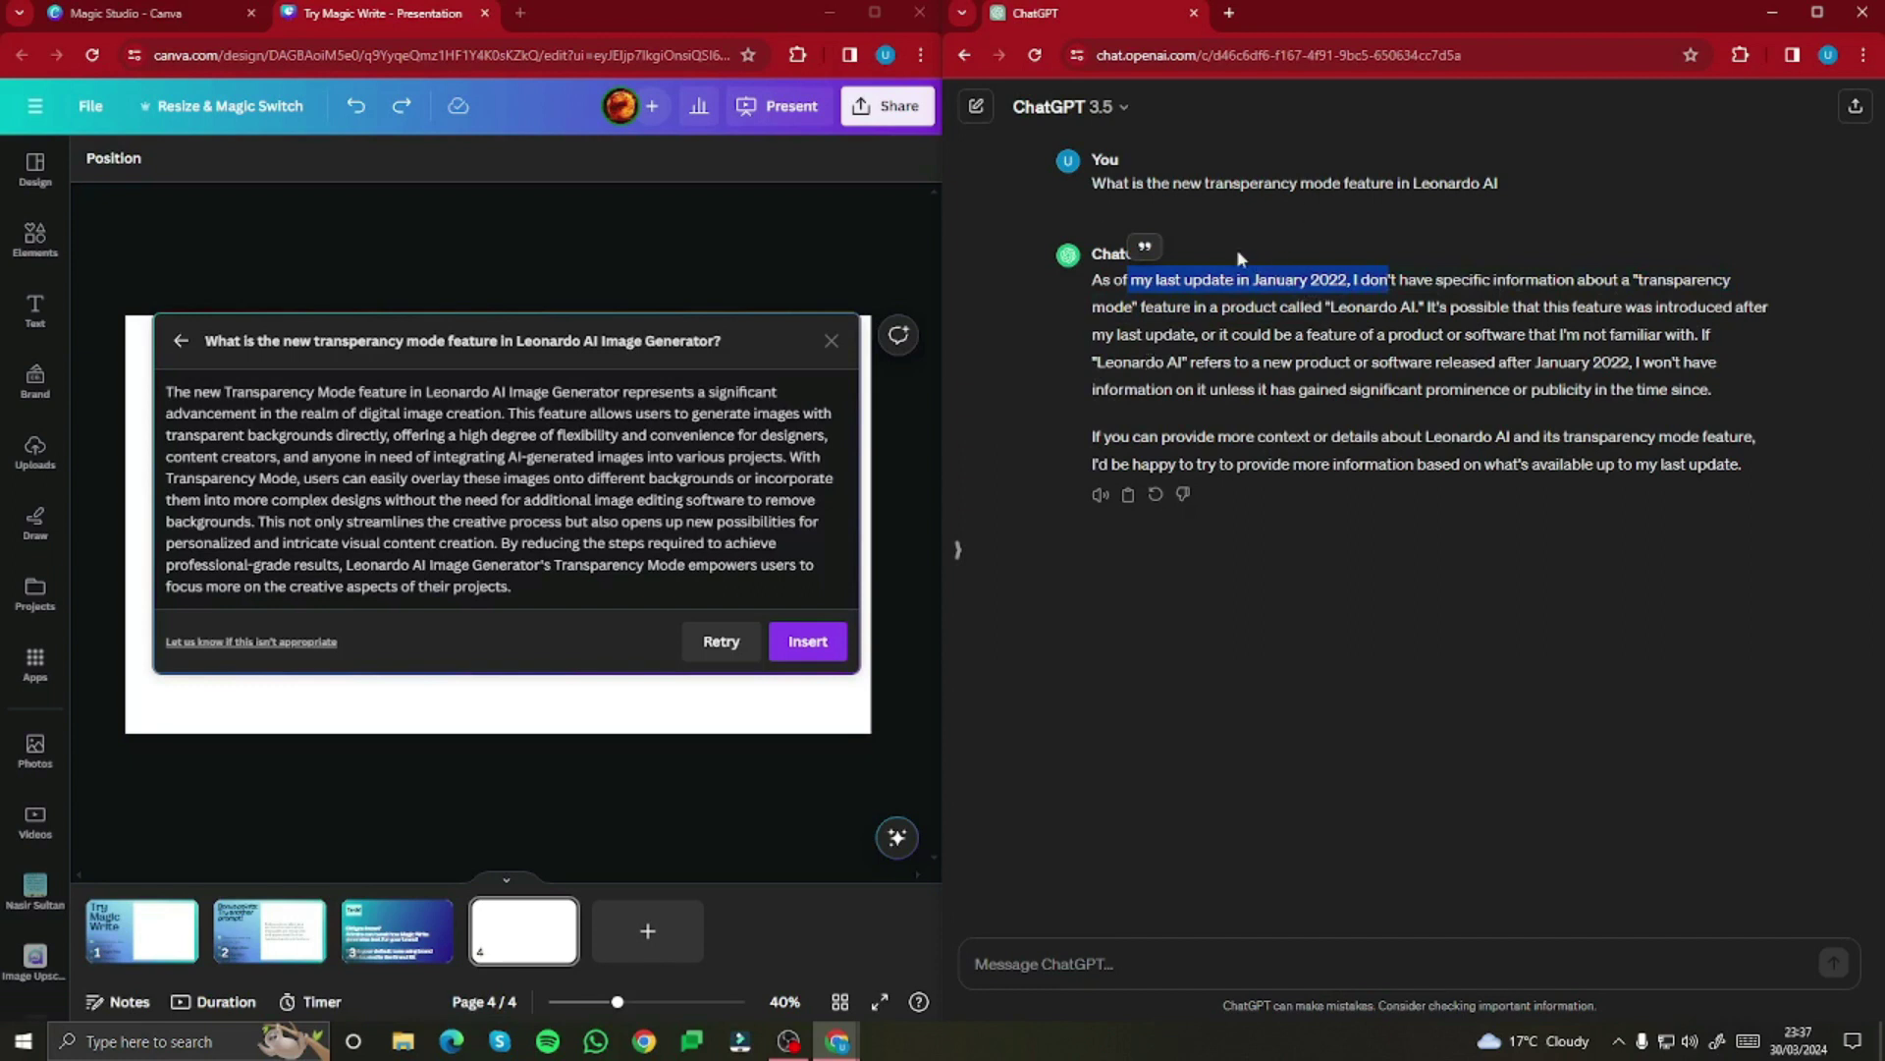
left_click(874, 13)
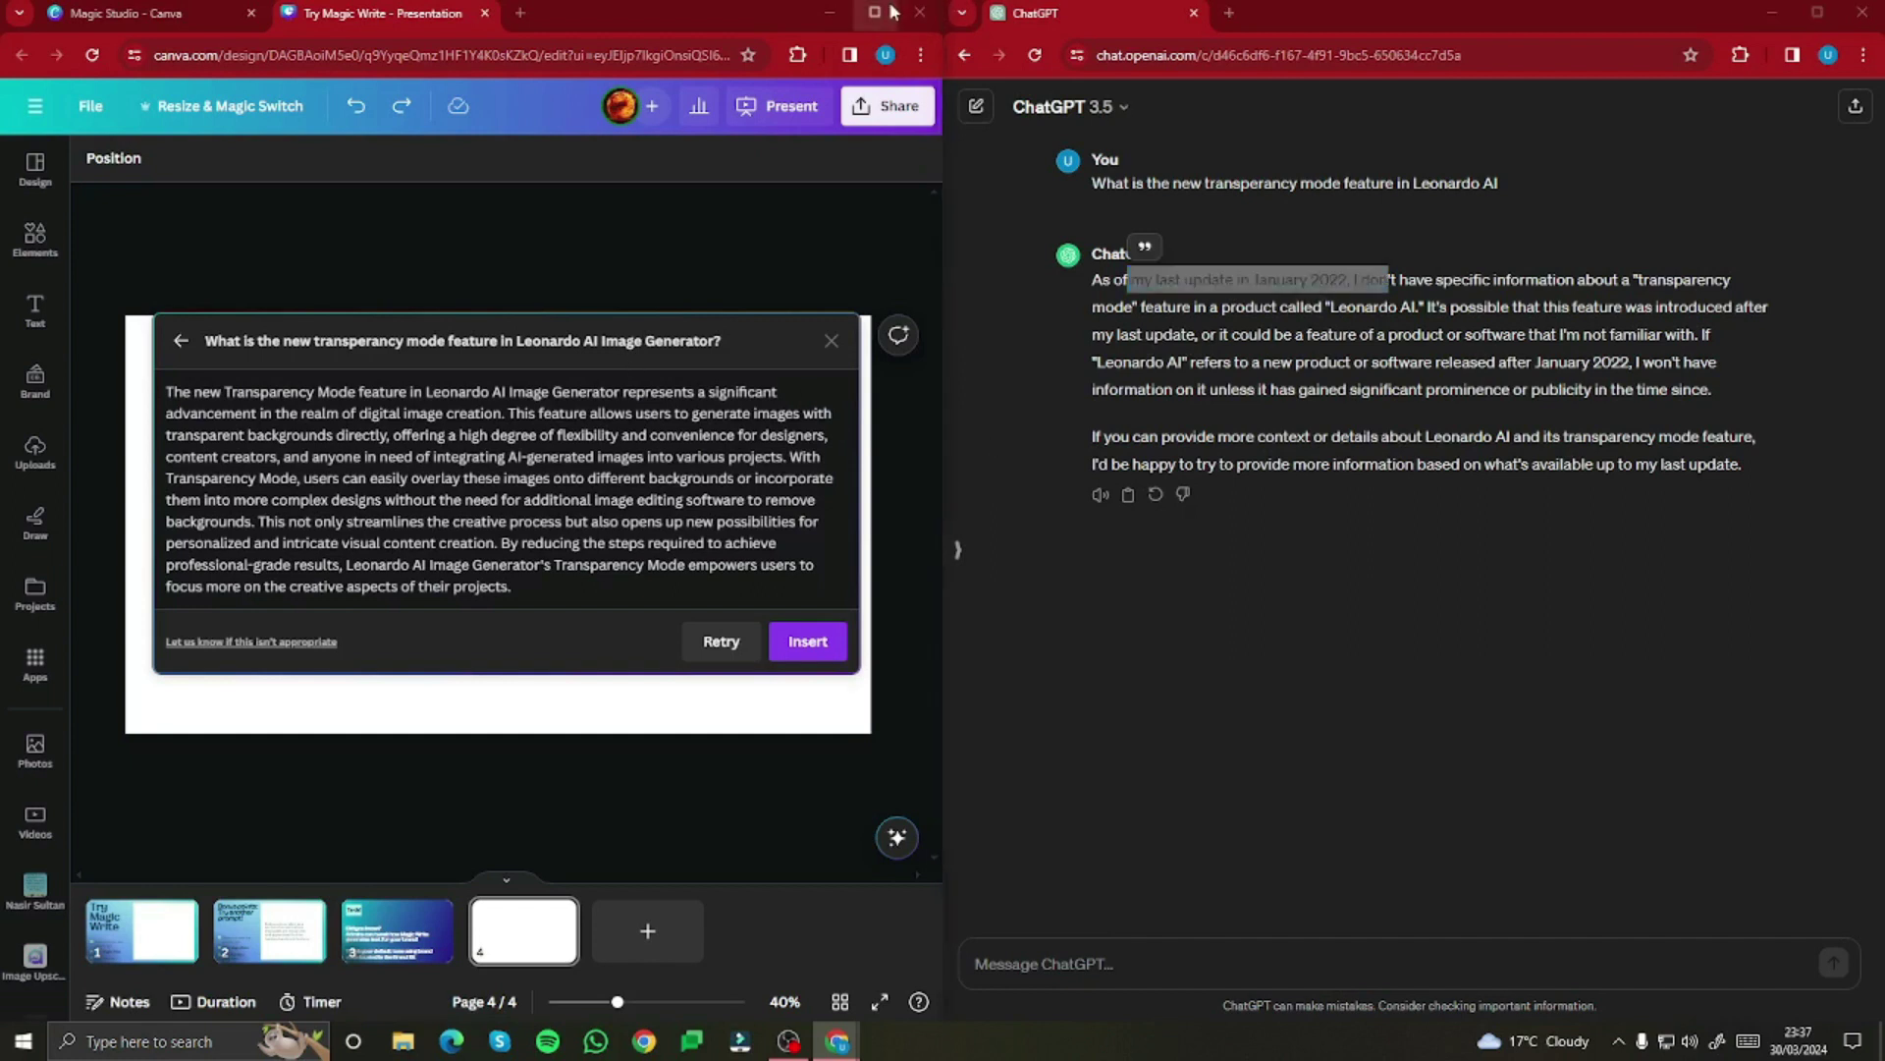
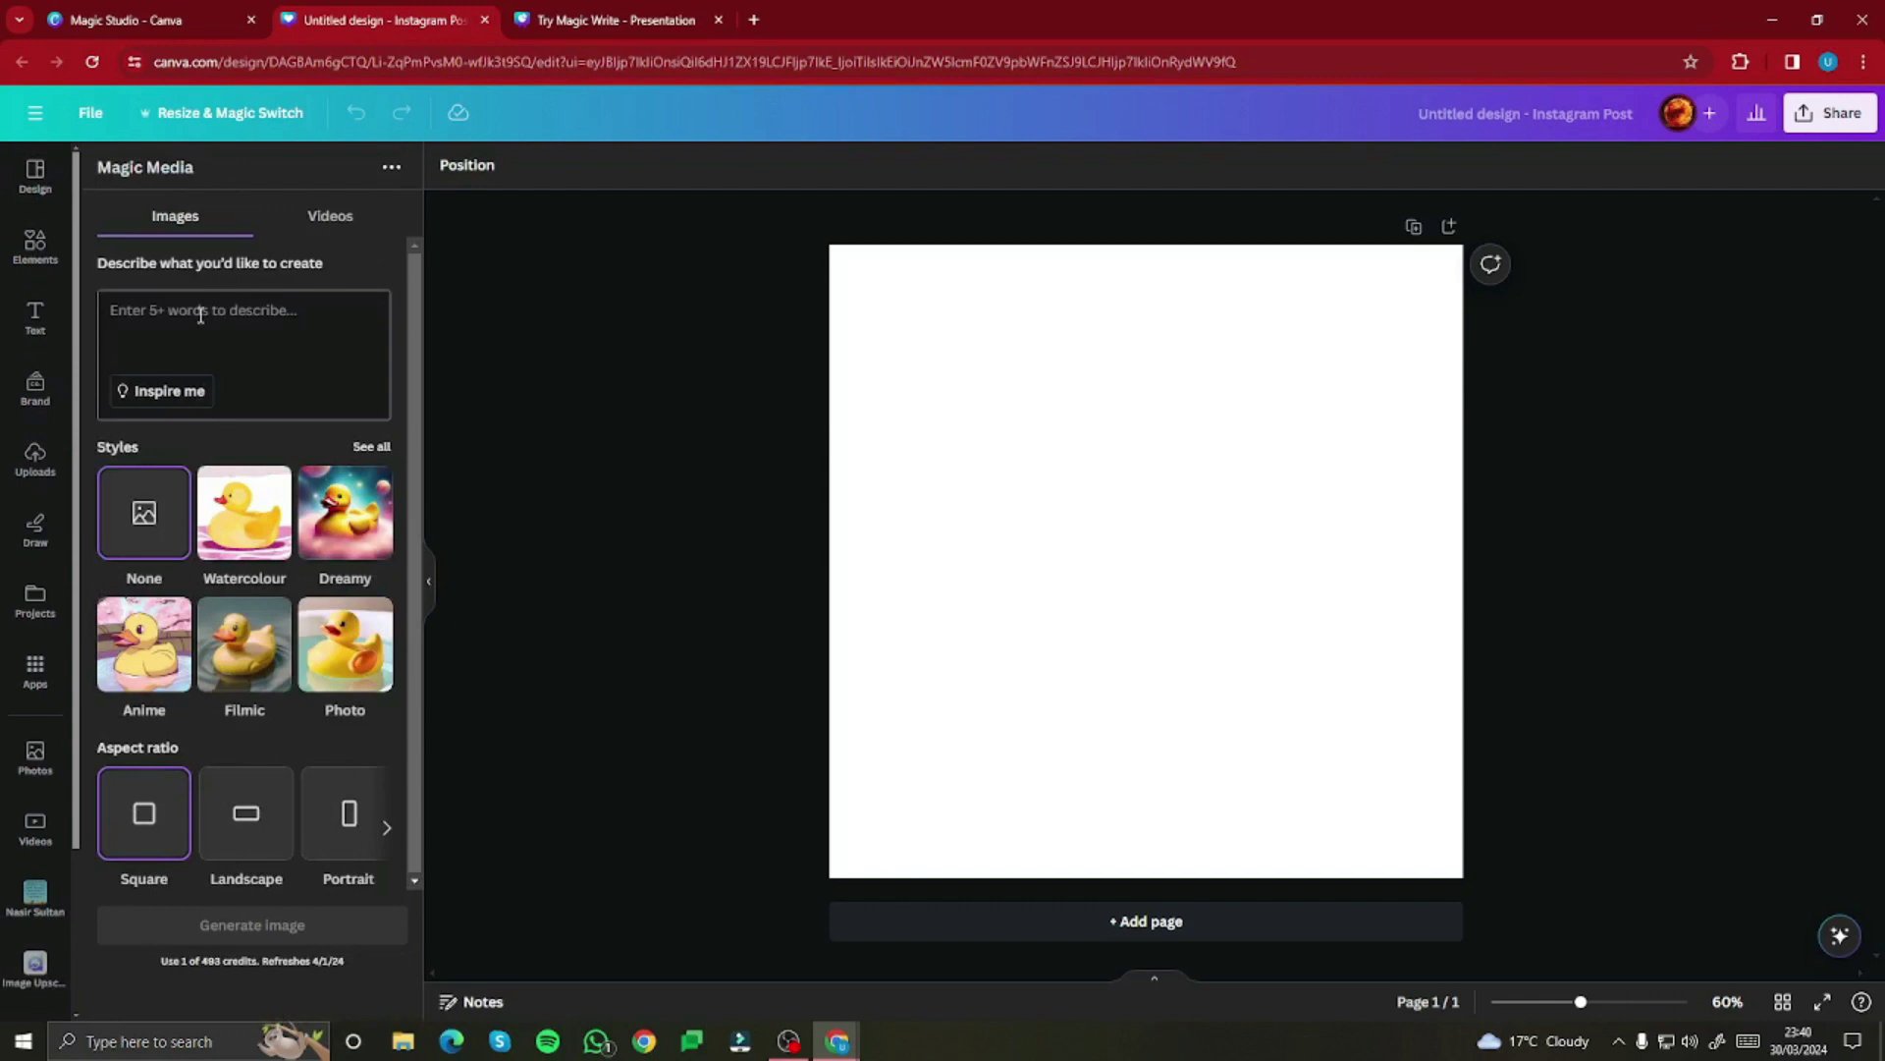
Step: Generate square Magic Media images for "A stylish woman standing confidently on a skyscraper rooftop, overlooking a bustling cityscape at sunset."
left_click(204, 310)
type("A stylish woman standing confidently on a skyscraper rooftop, overlooking a bustling cityscape at sunset.")
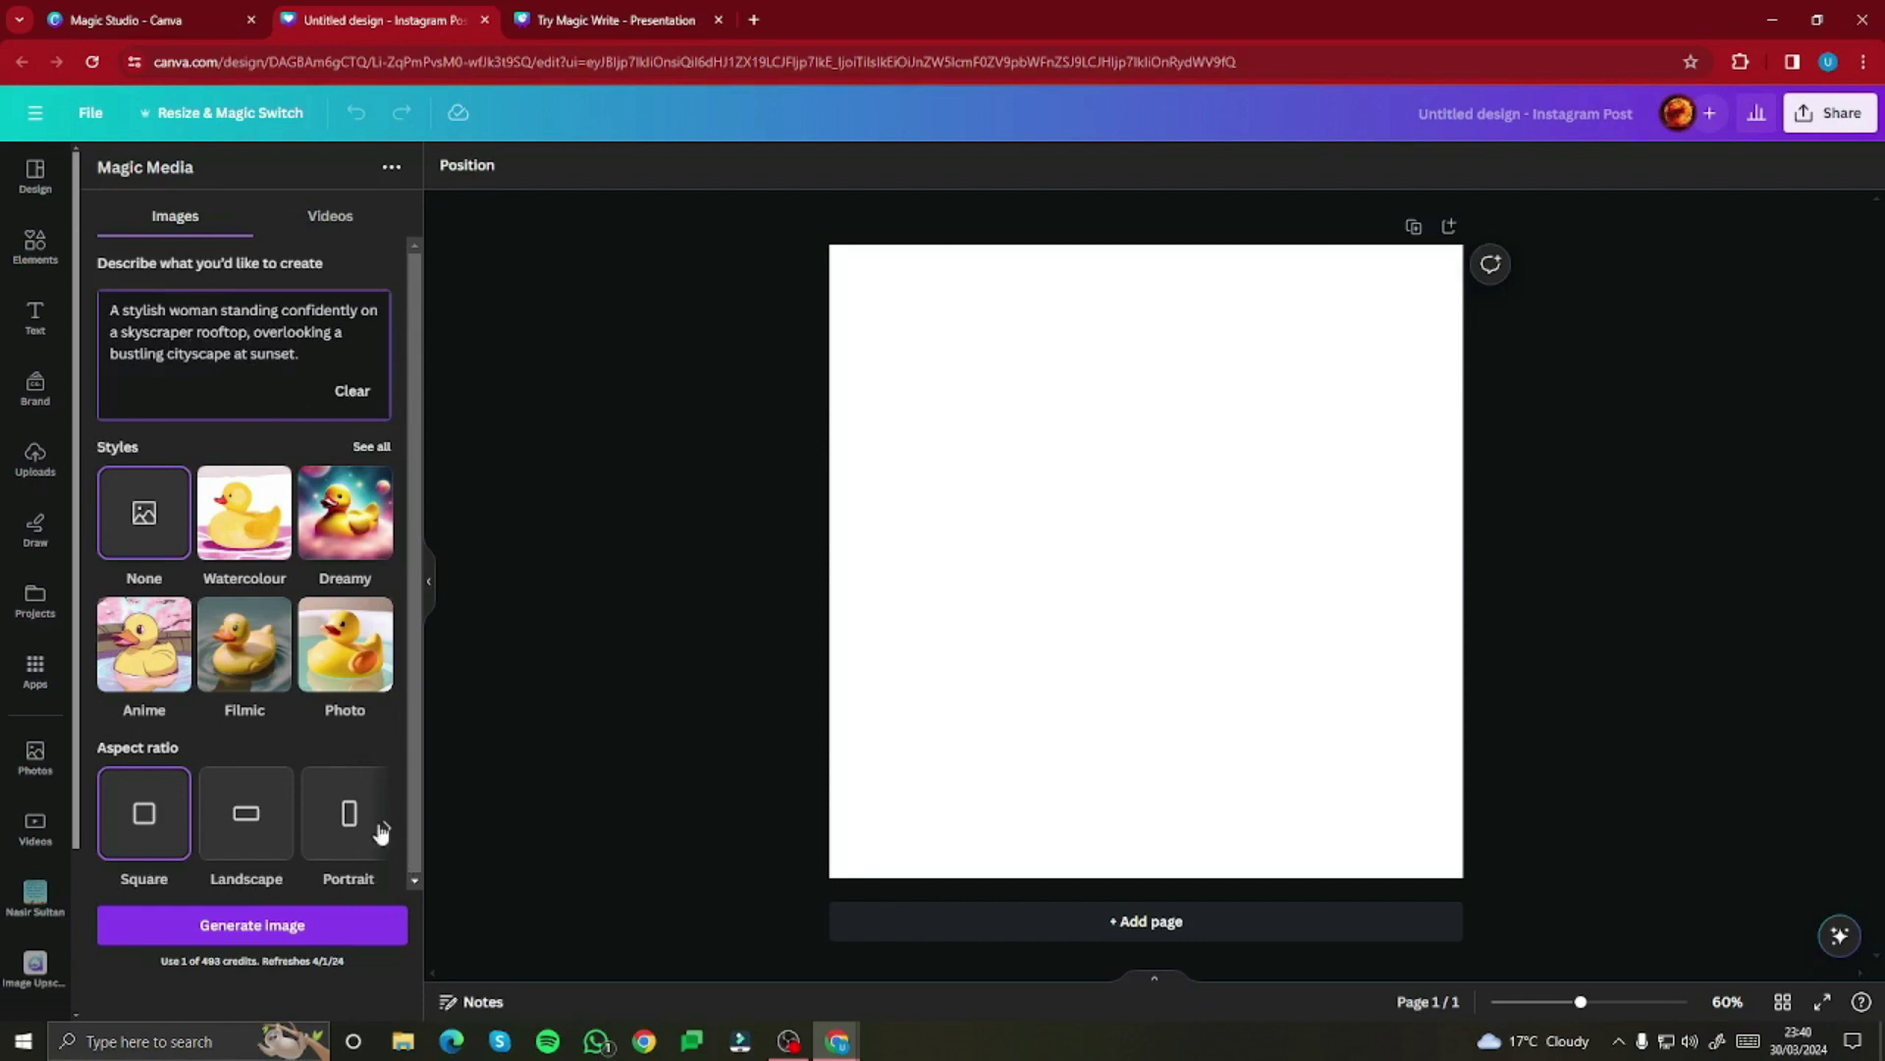
left_click(244, 928)
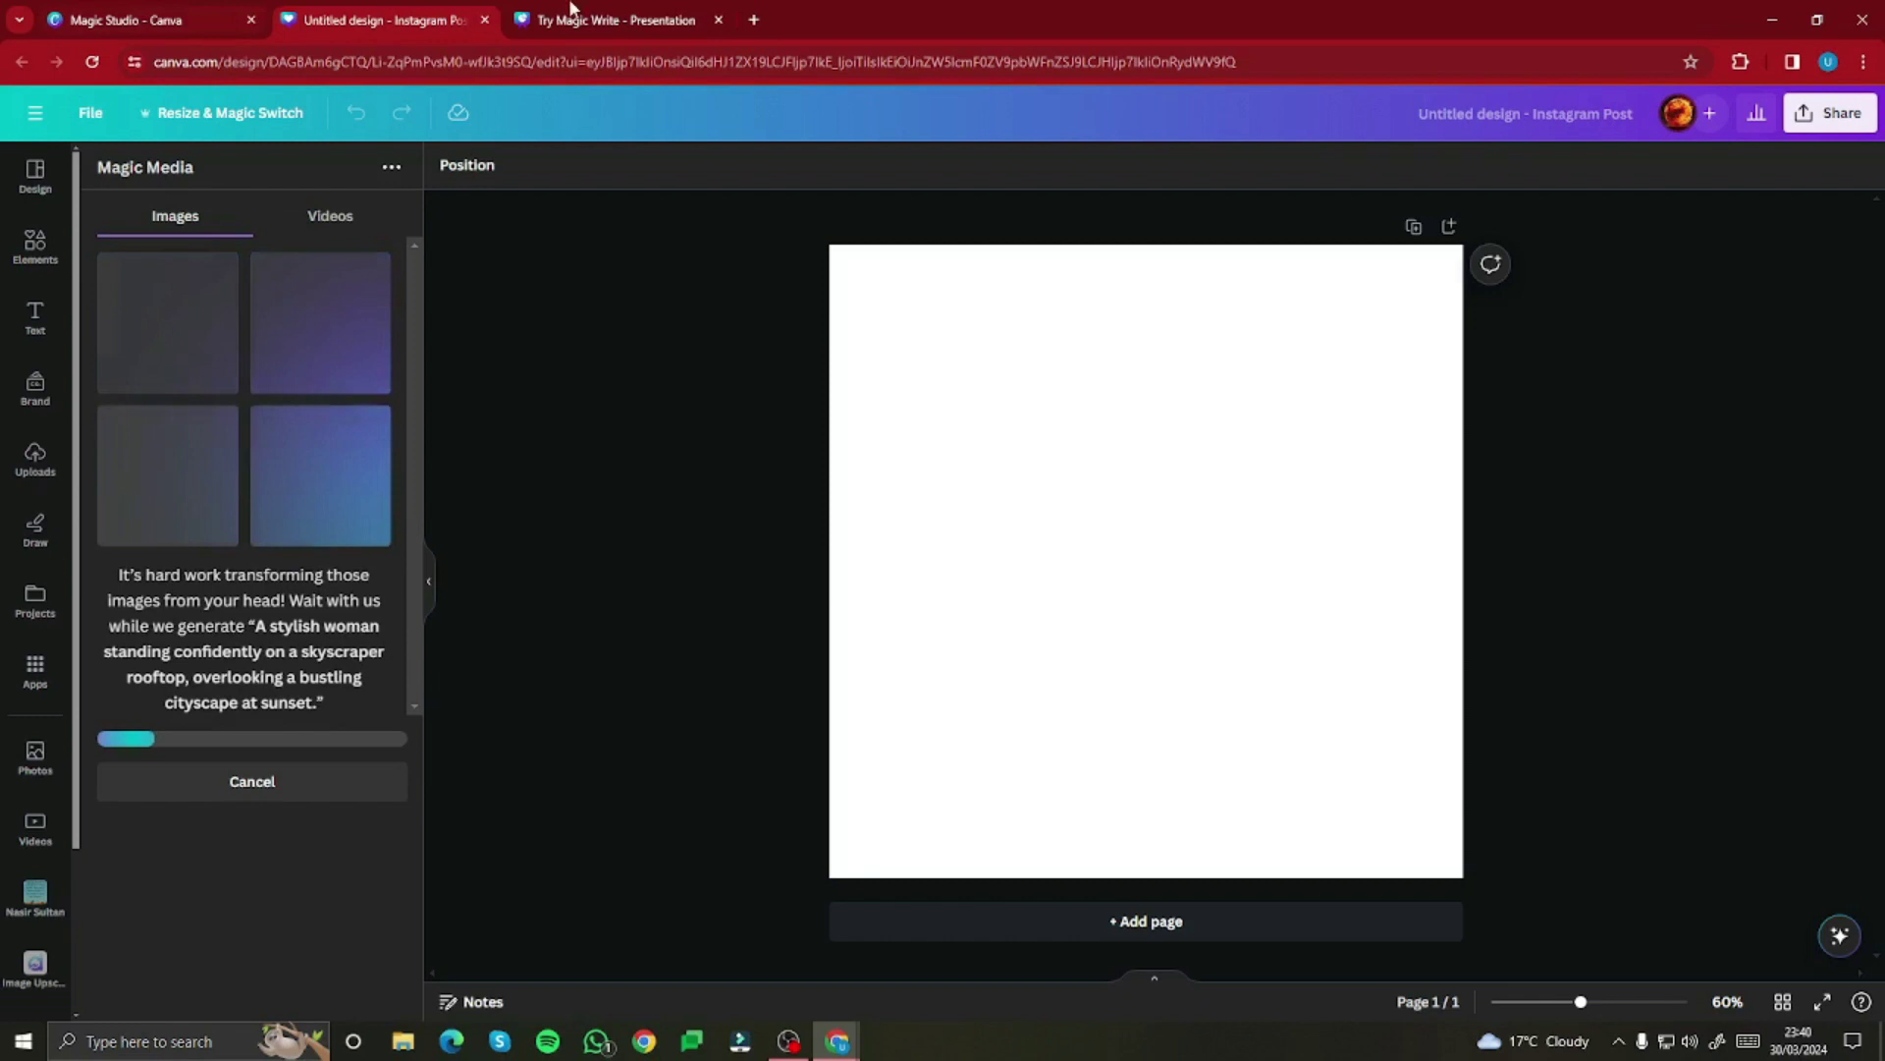
left_click(221, 8)
left_click(334, 12)
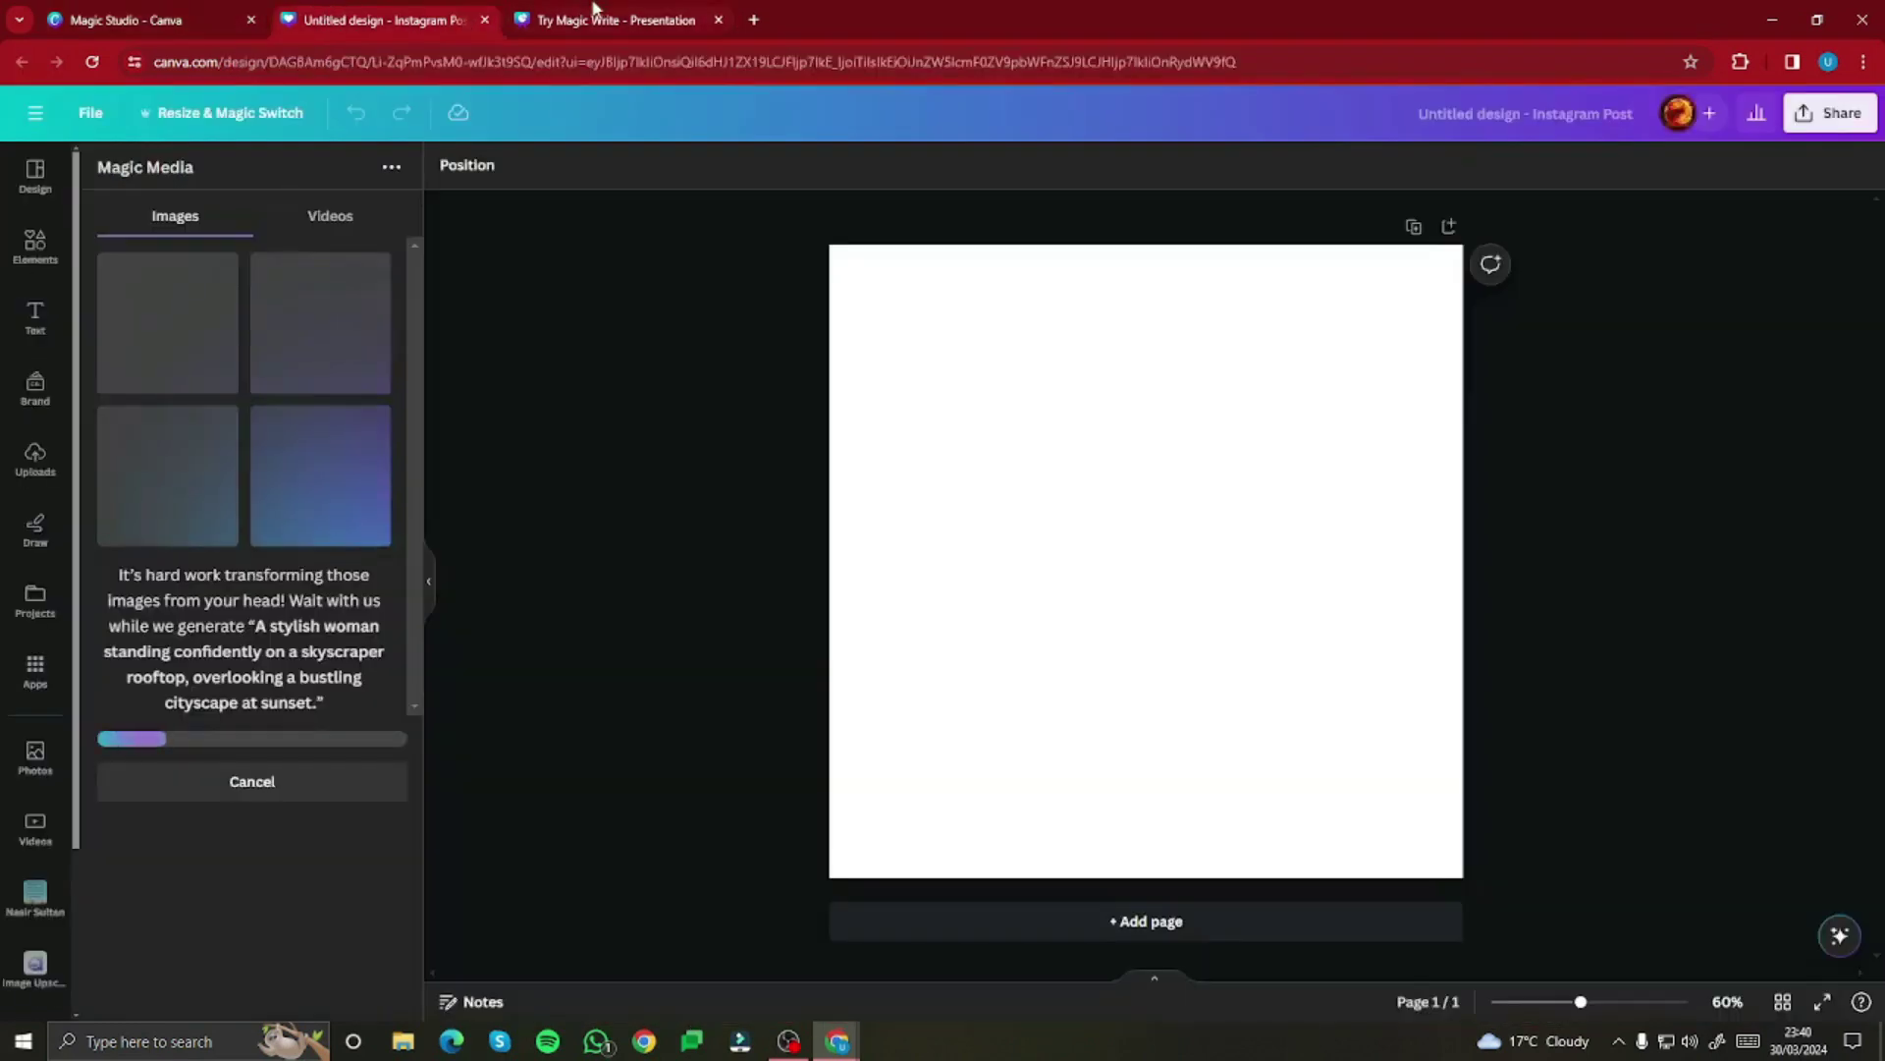
left_click(565, 13)
left_click(408, 22)
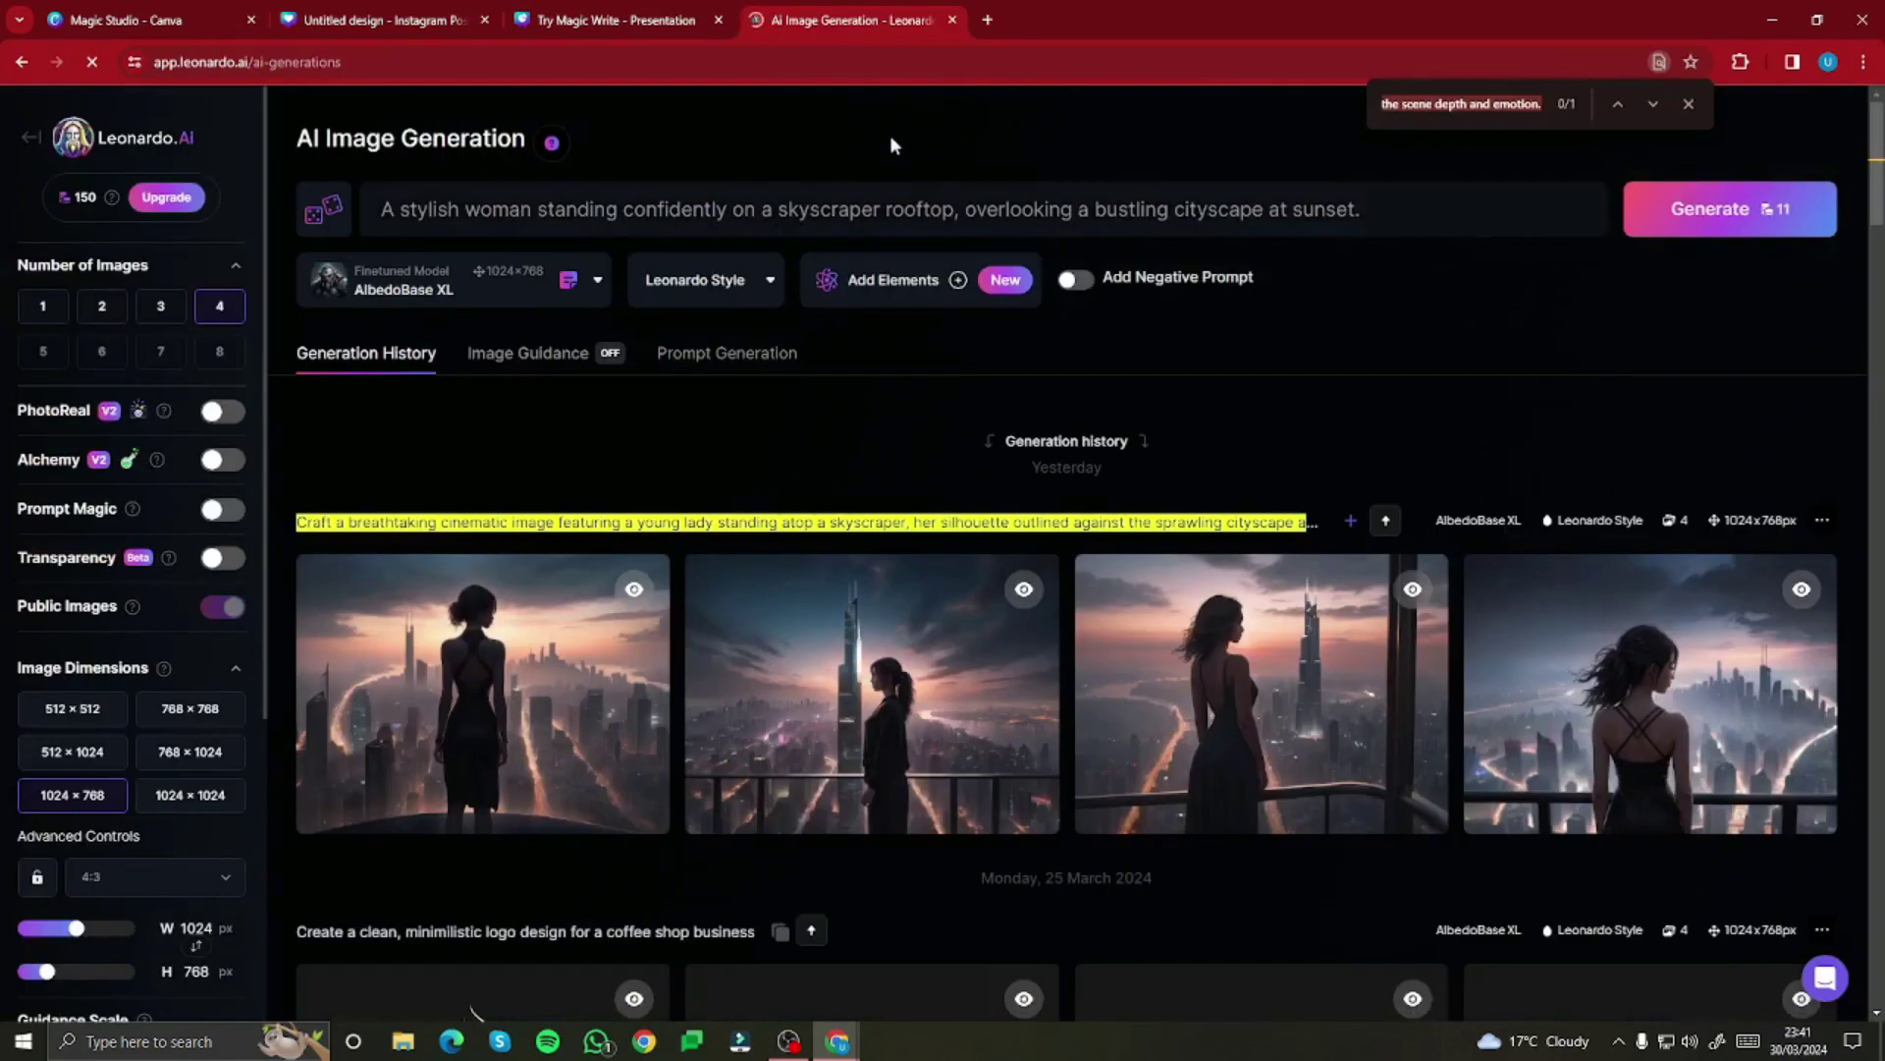
Step: Close the page text search and generate four Leonardo.AI images from the stylish woman on a skyscraper rooftop prompt
left_click(1689, 104)
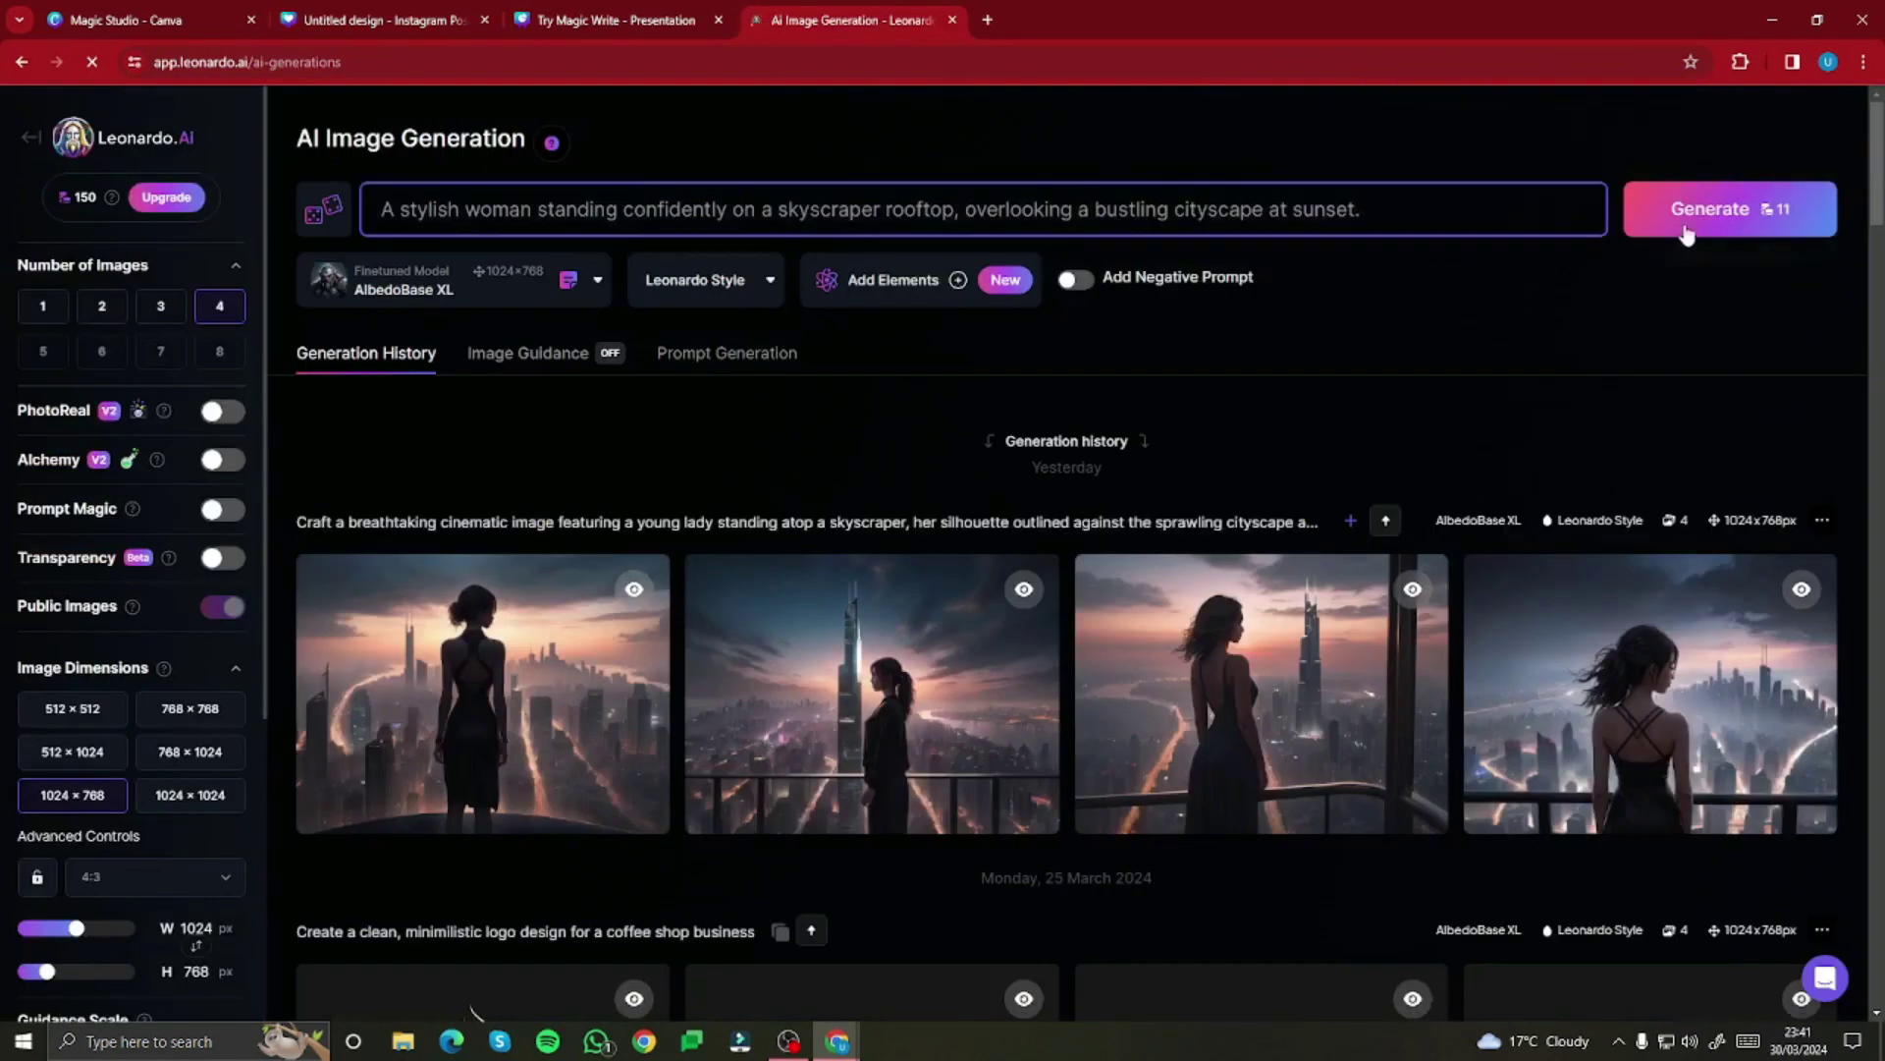
left_click(1718, 220)
Step: Switch to the Midjourney Bot chat in Discord and imagine "A stylish woman standing confidently on a skyscraper rooftop, overlooking a bustling cityscape at sunset."
key("alt+Tab")
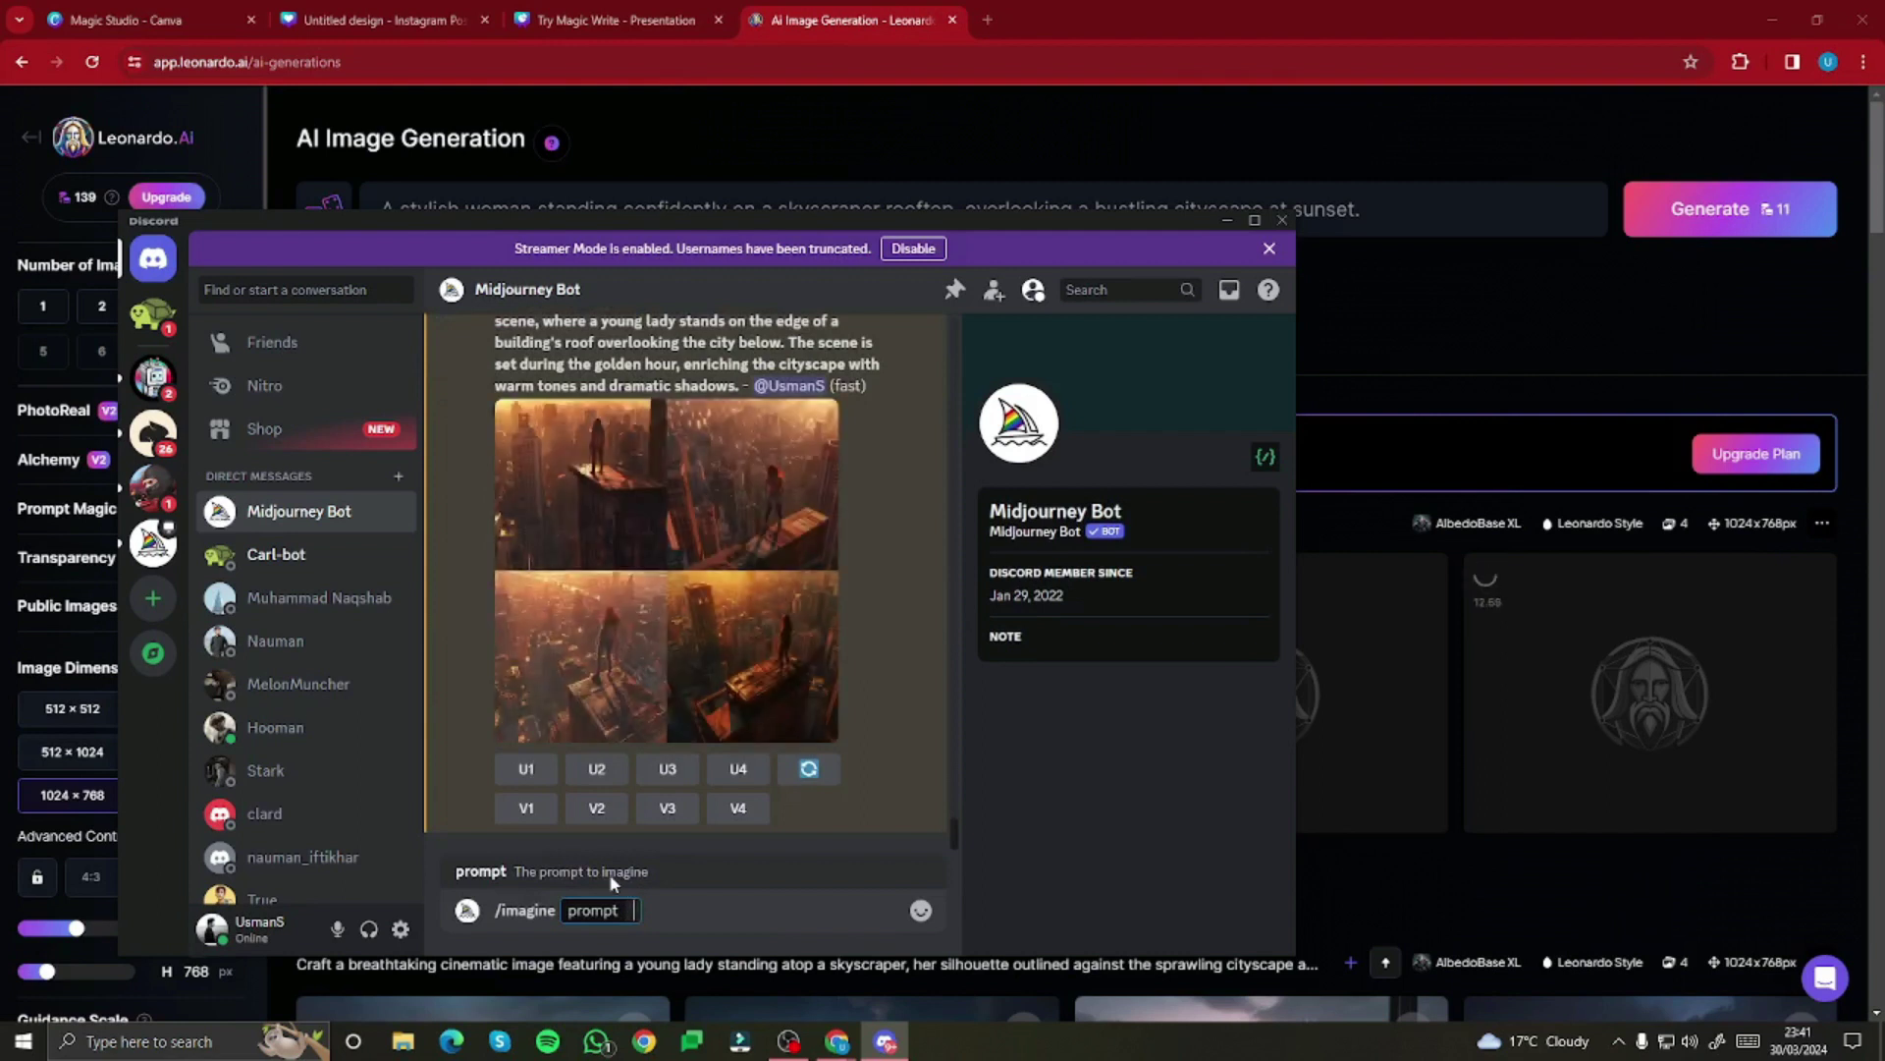
type("A stylish woman standing confidently on a skyscraper rooftop, overlooking a bustling cityscape at sunset.")
key("Return")
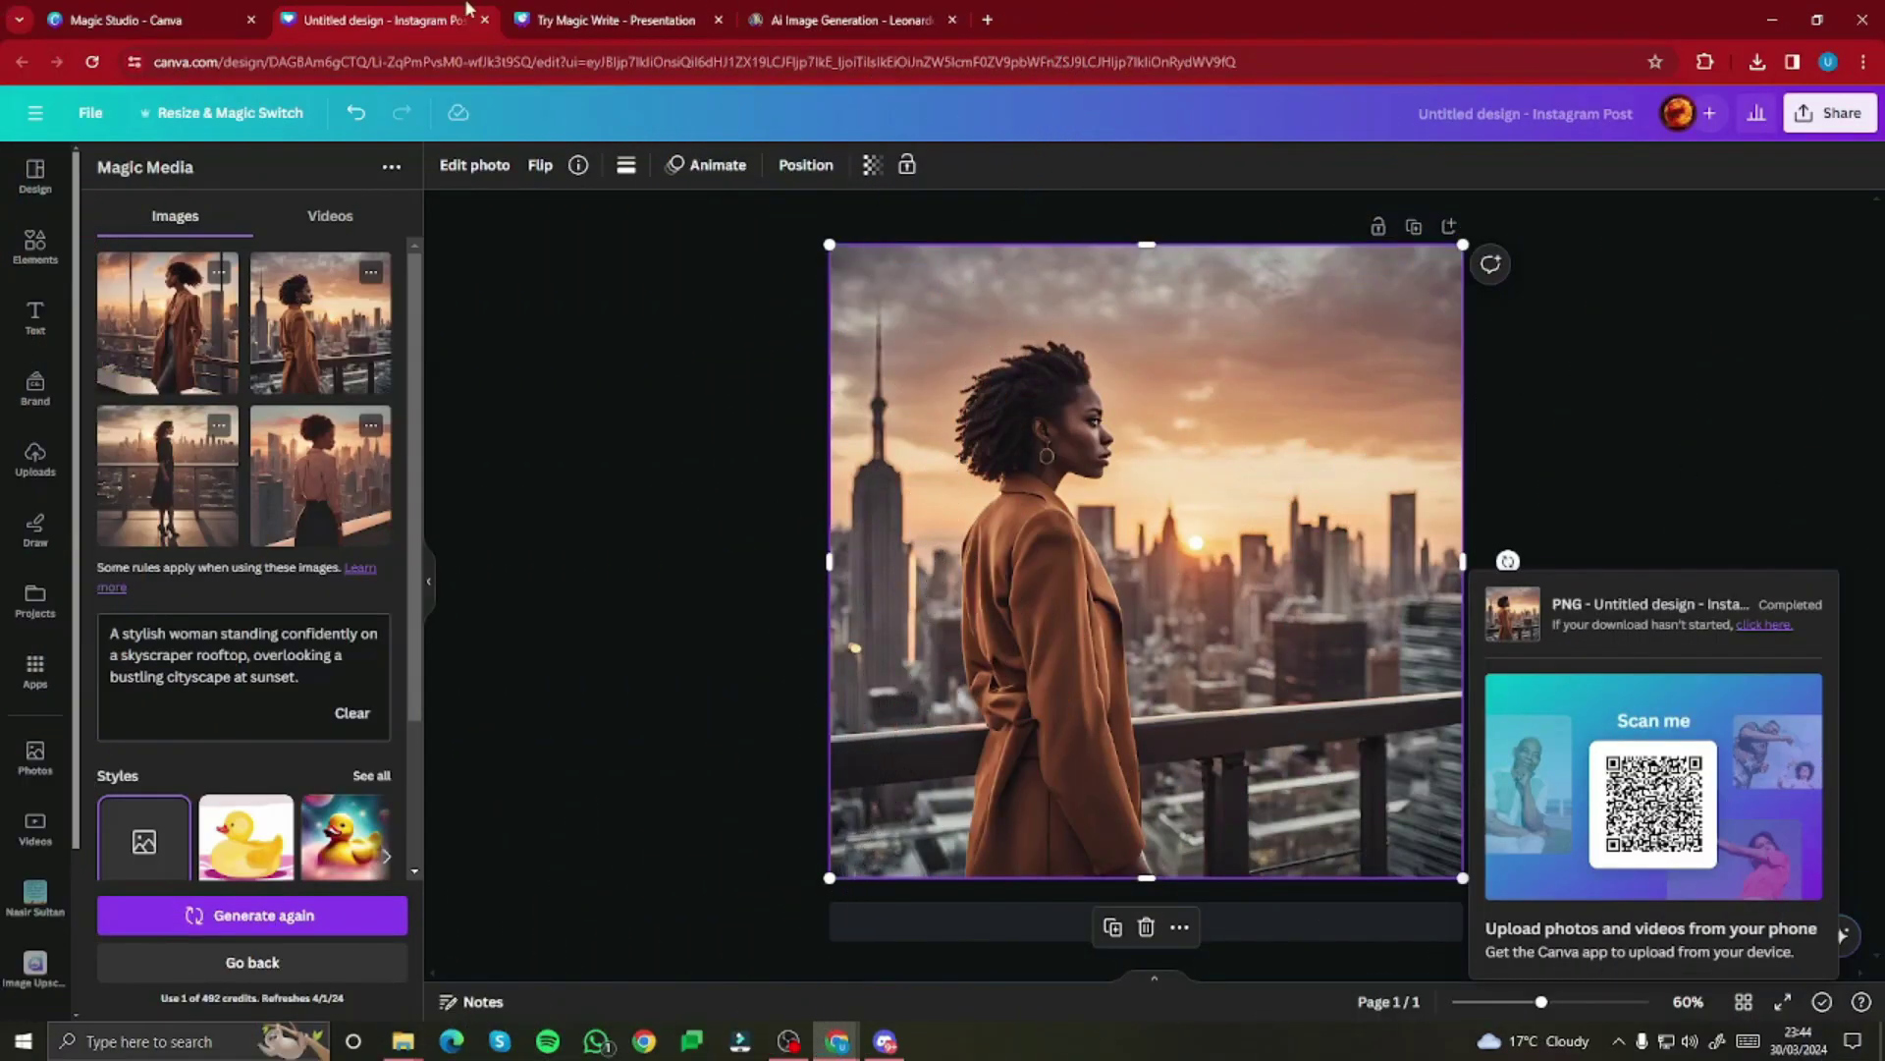
Step: Replace page 4's text with Magic Write image prompts for Canva AI, Leonardo and Midjourney on the subject "Roaring Lion in Jungle cinematic"
key("ctrl+Tab")
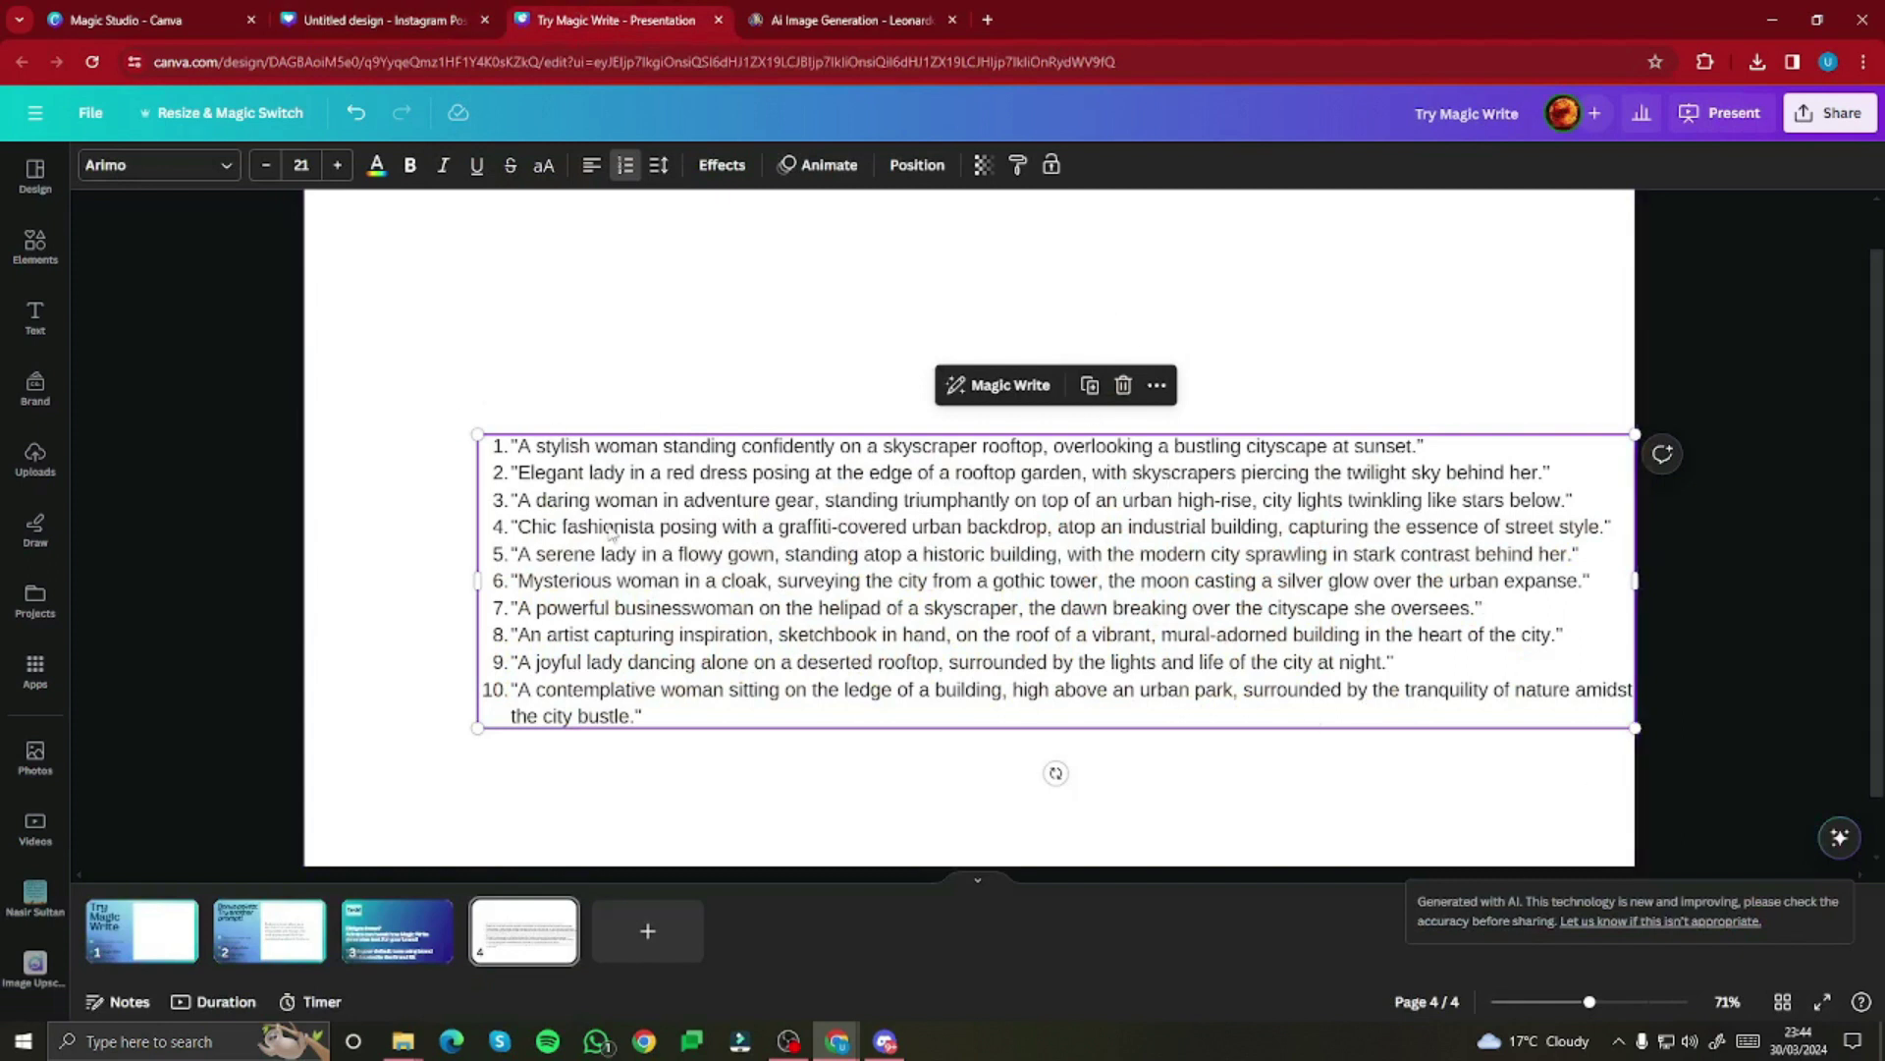
scroll(613, 534, "up", 1)
key("ctrl+z")
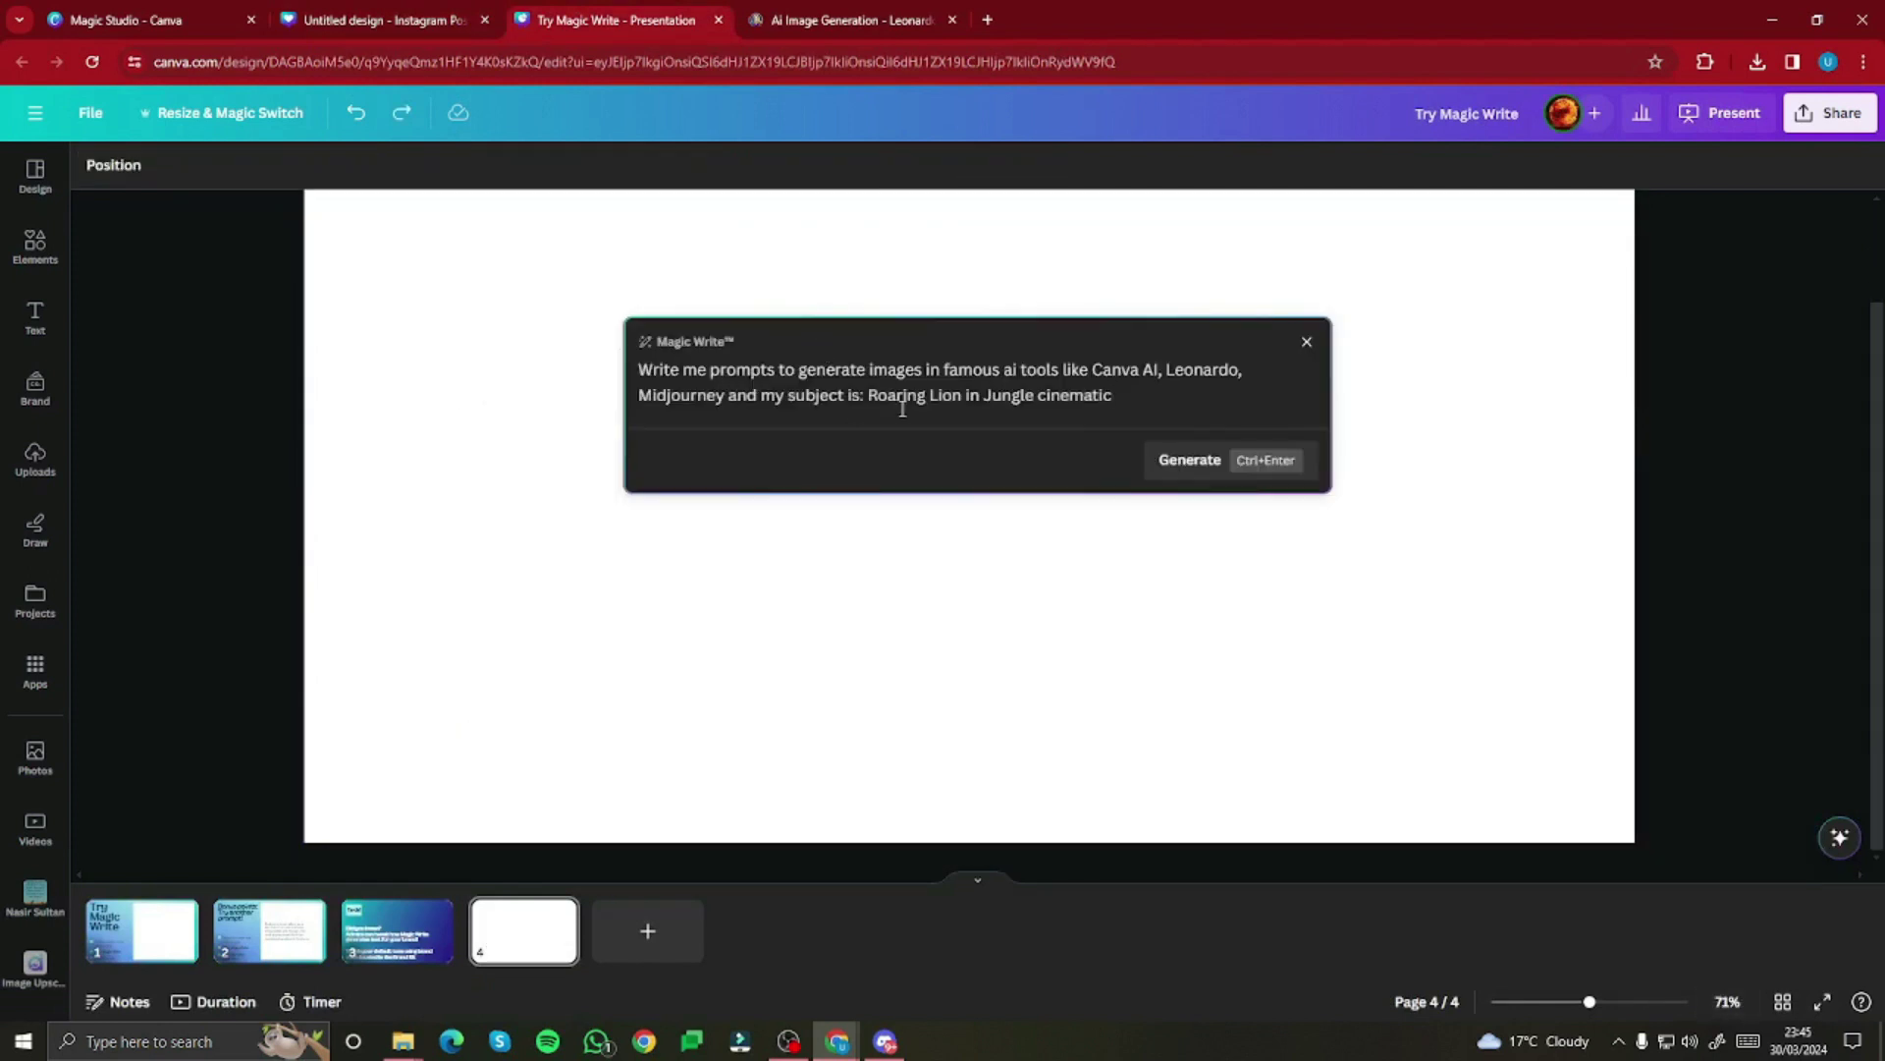
left_click_drag(870, 386, 1123, 400)
left_click(1176, 383)
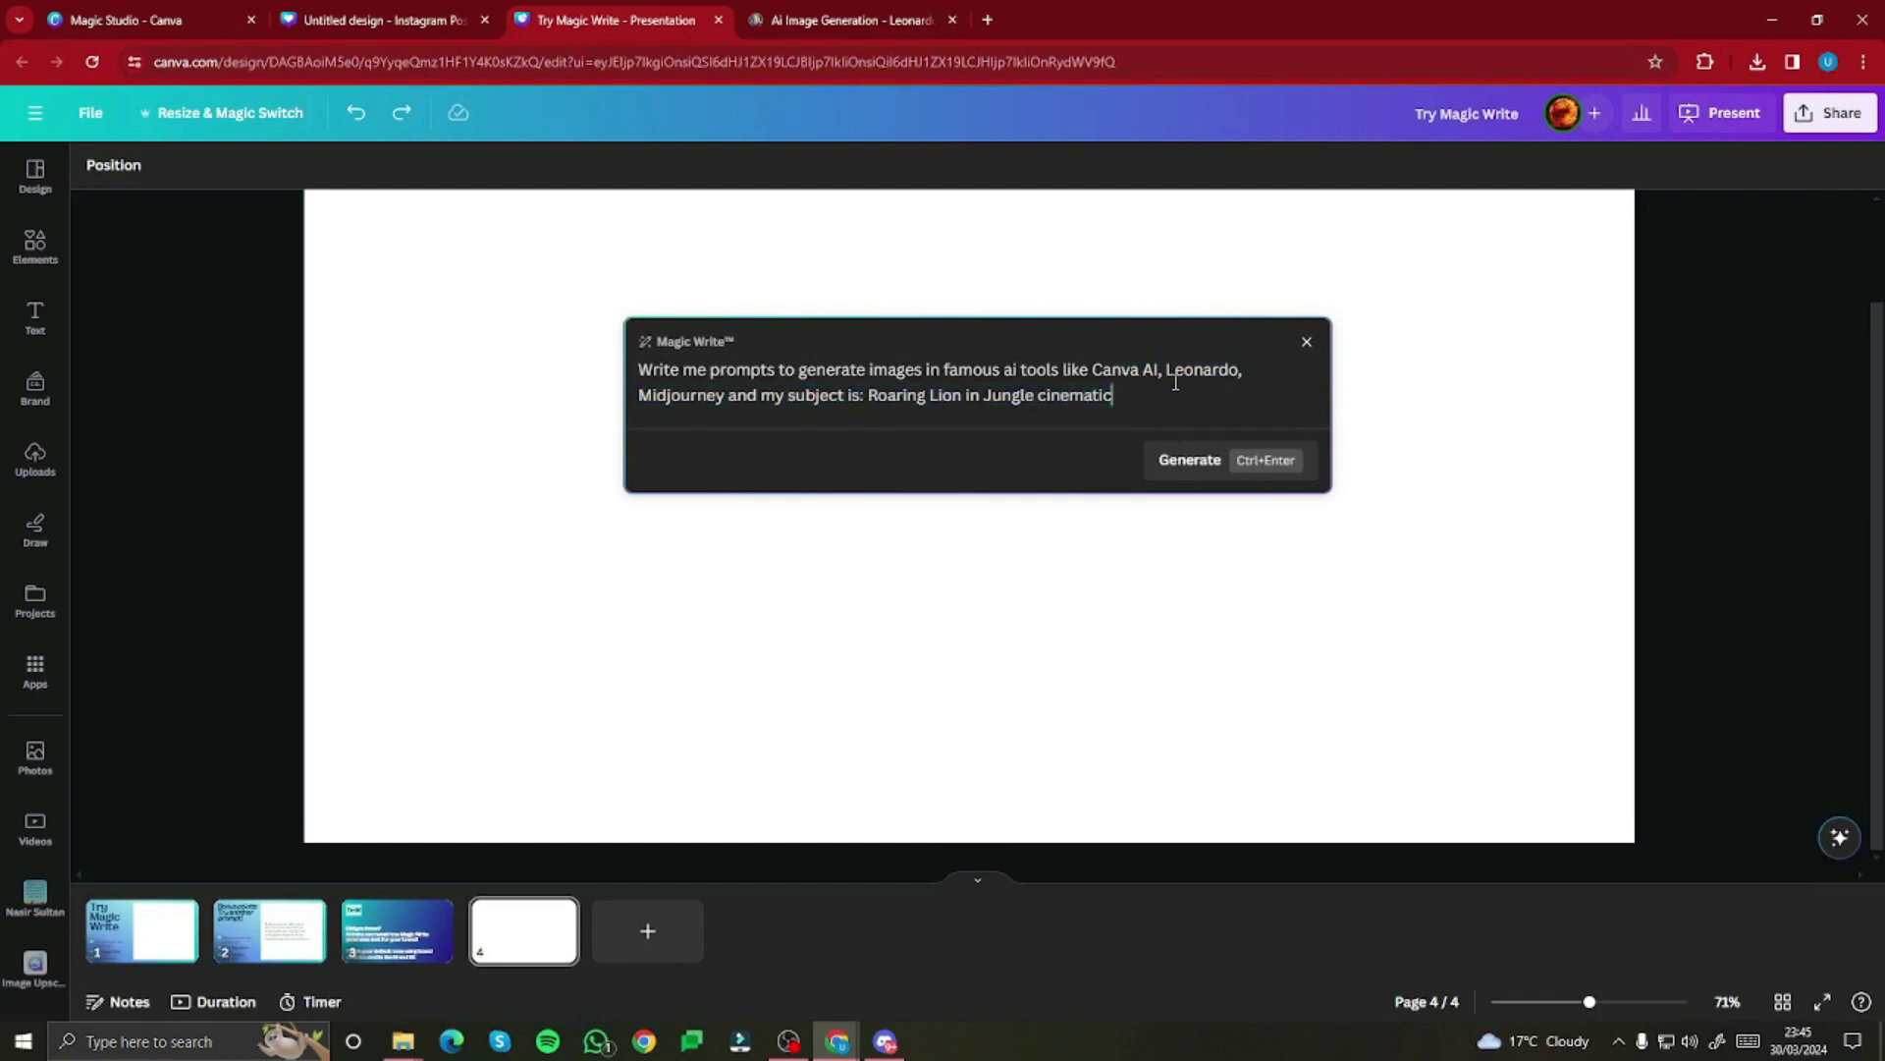
left_click(1197, 464)
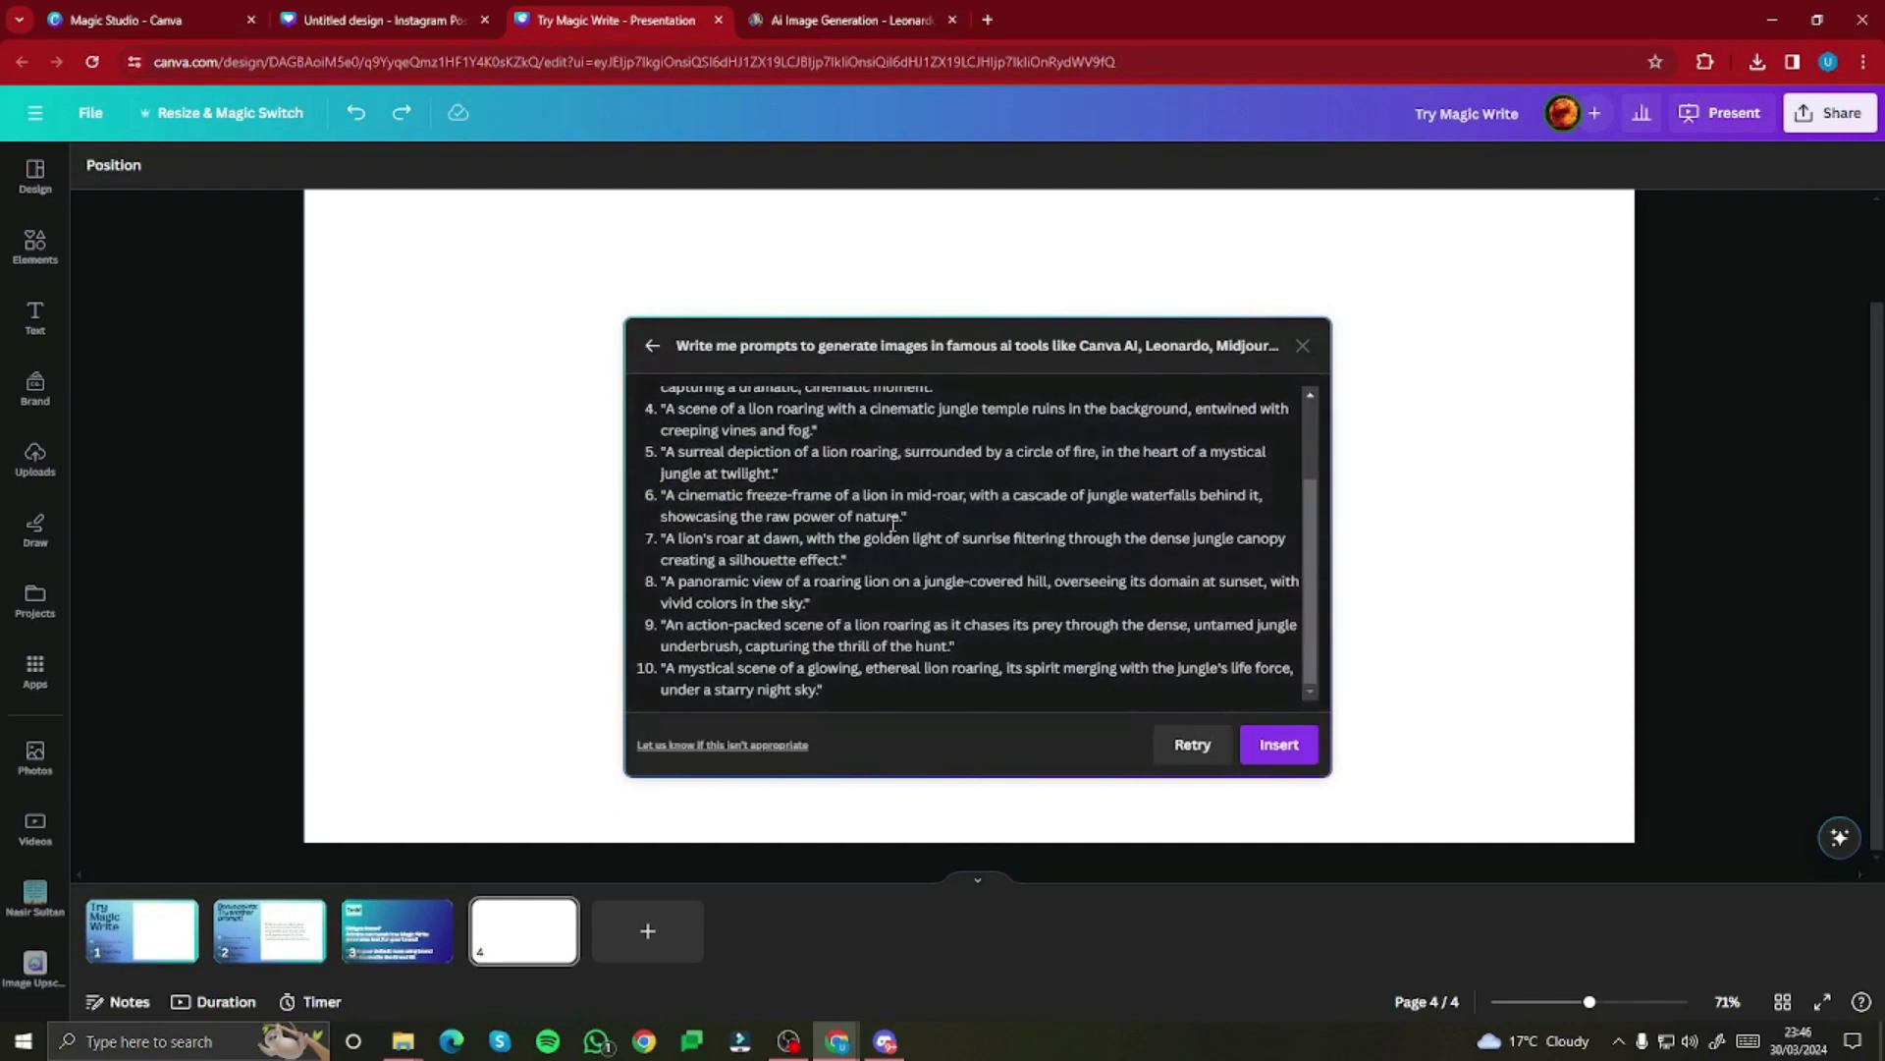
scroll(866, 575, "up", 2)
left_click(1279, 744)
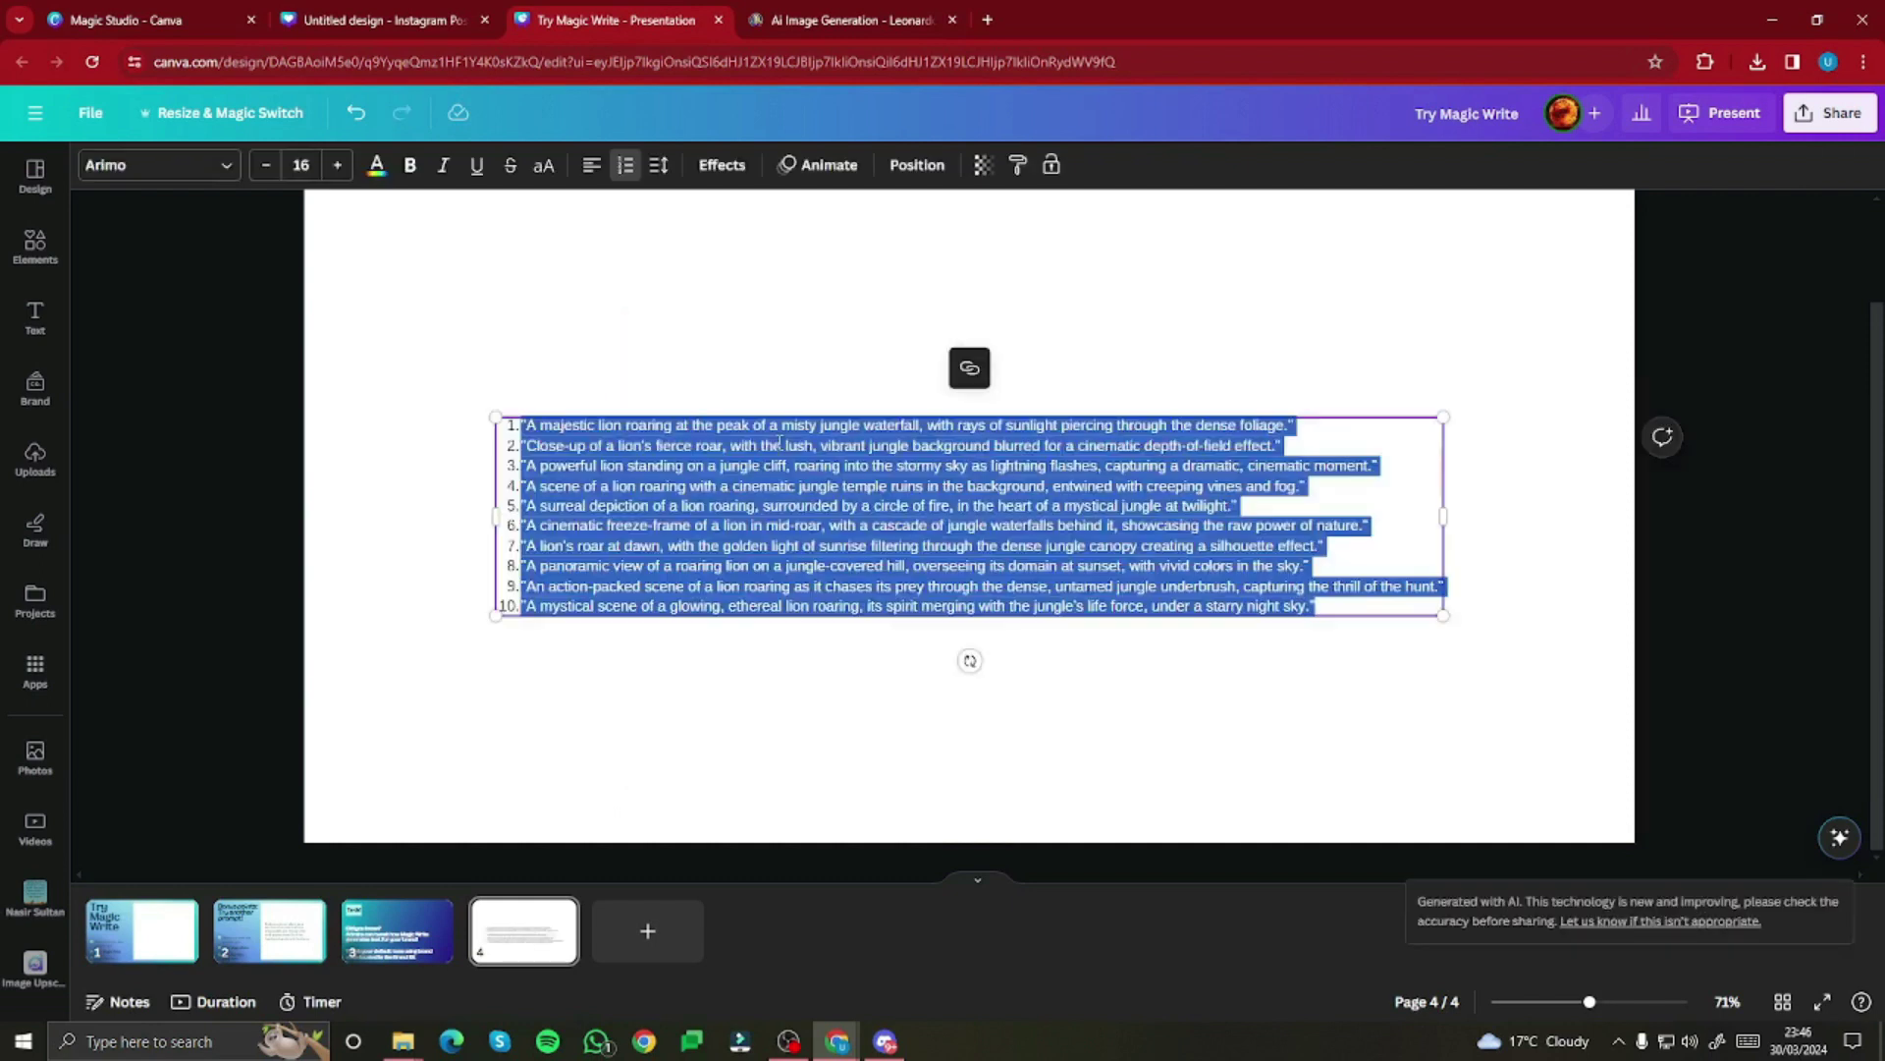
Step: Copy the first lion prompt, about a majestic lion roaring at a misty jungle waterfall, and generate Magic Media images from it
left_click(563, 444)
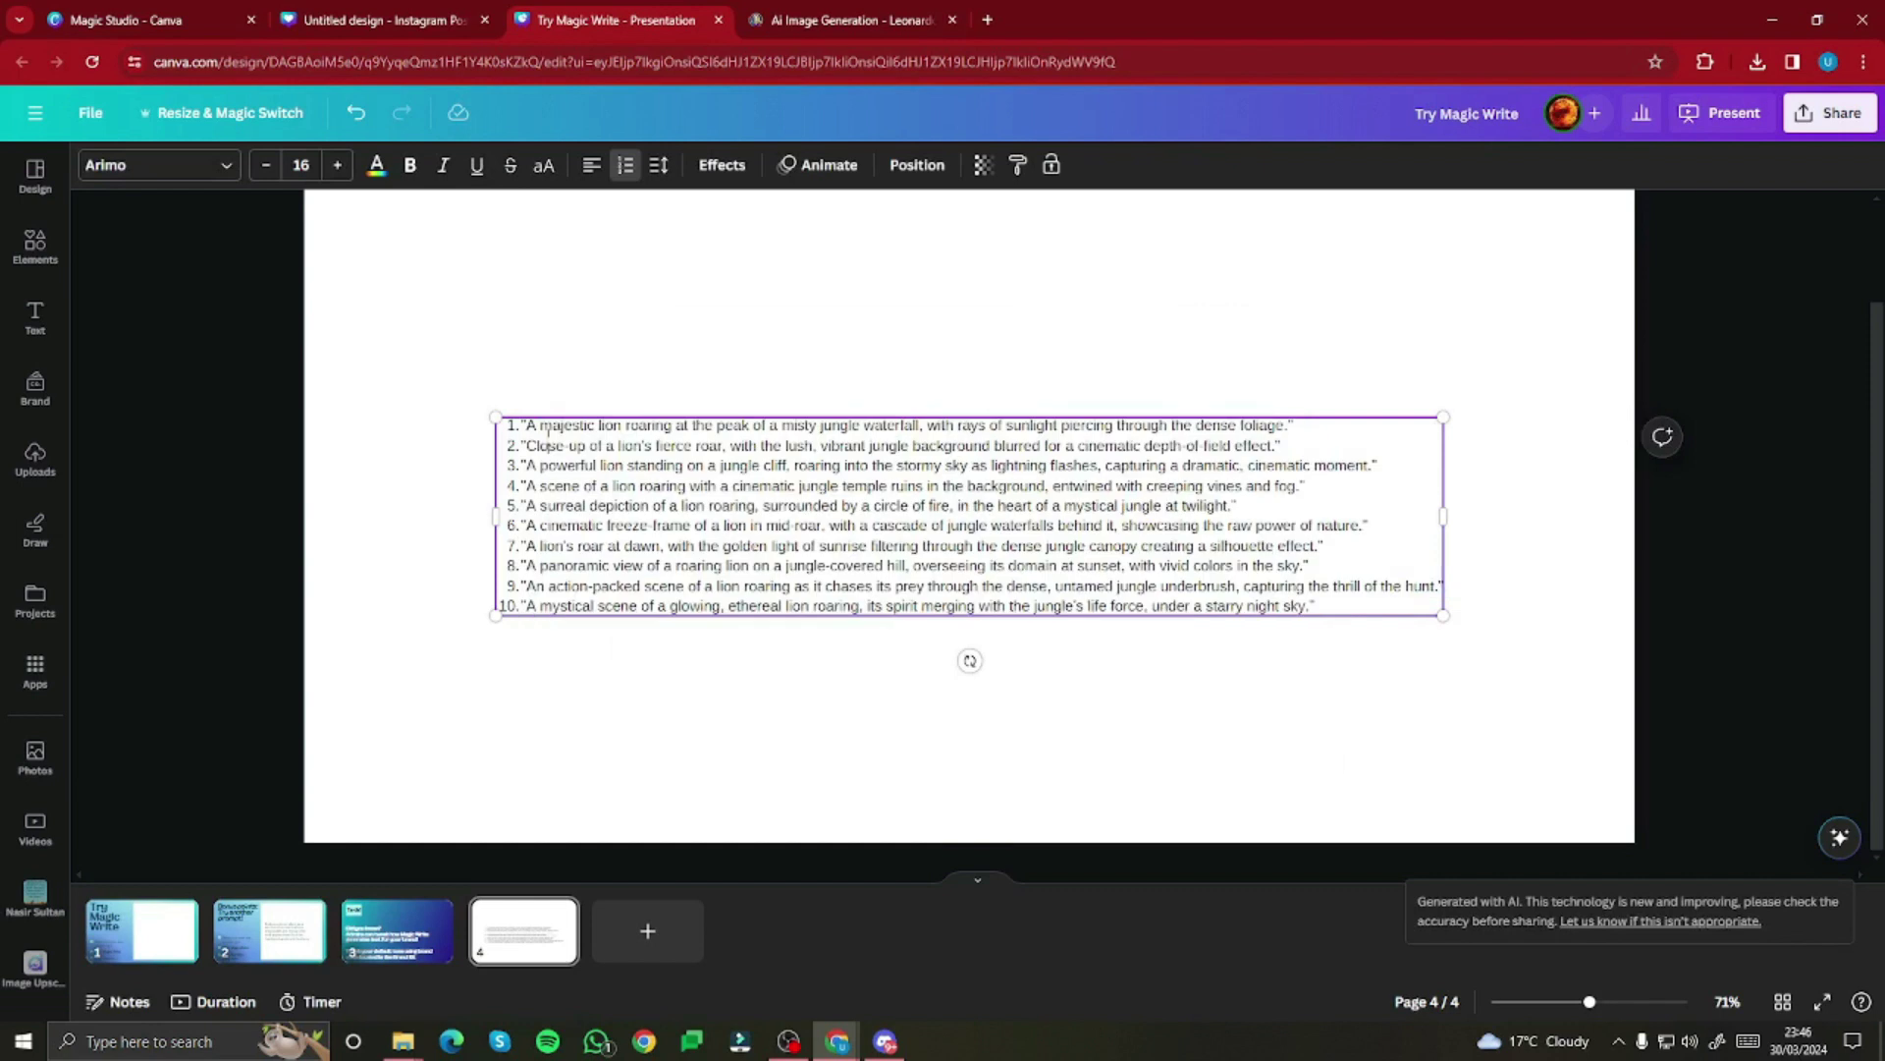
left_click_drag(529, 419, 1290, 424)
key("ctrl+c")
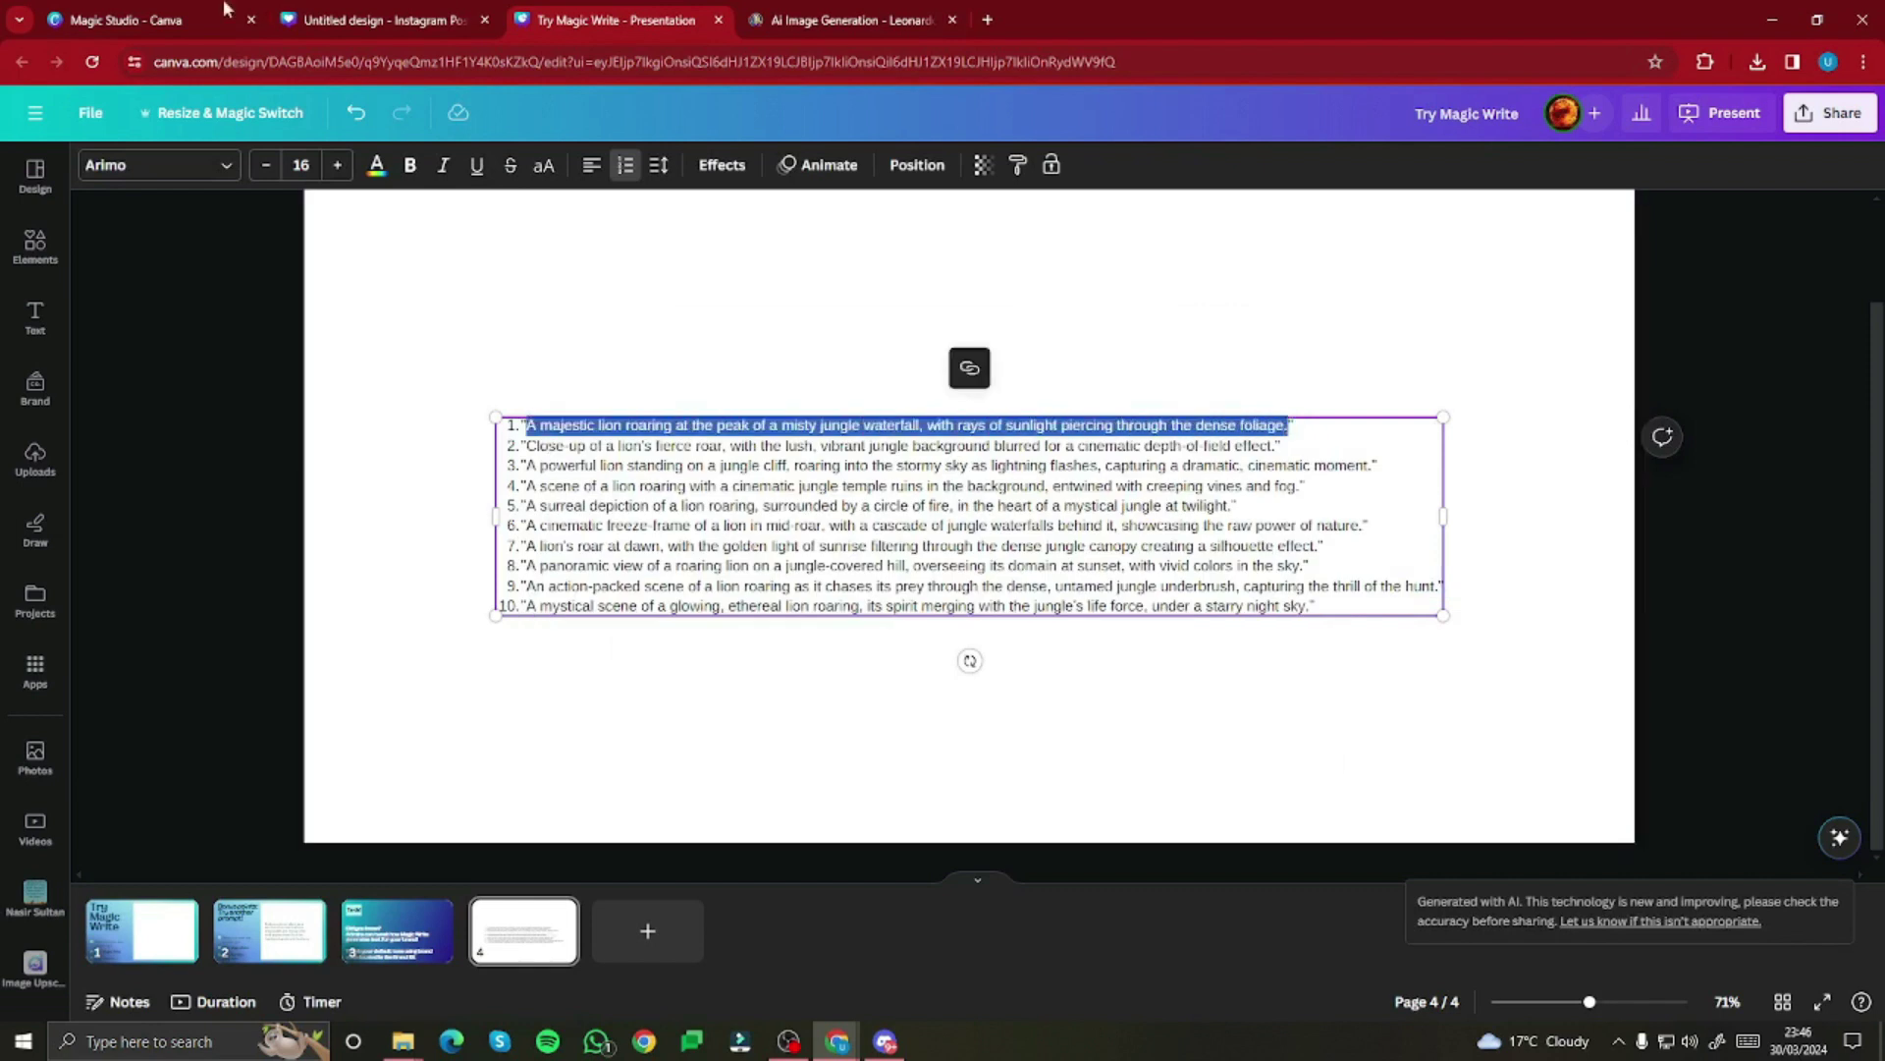
left_click(448, 13)
left_click(246, 687)
key("ctrl+a")
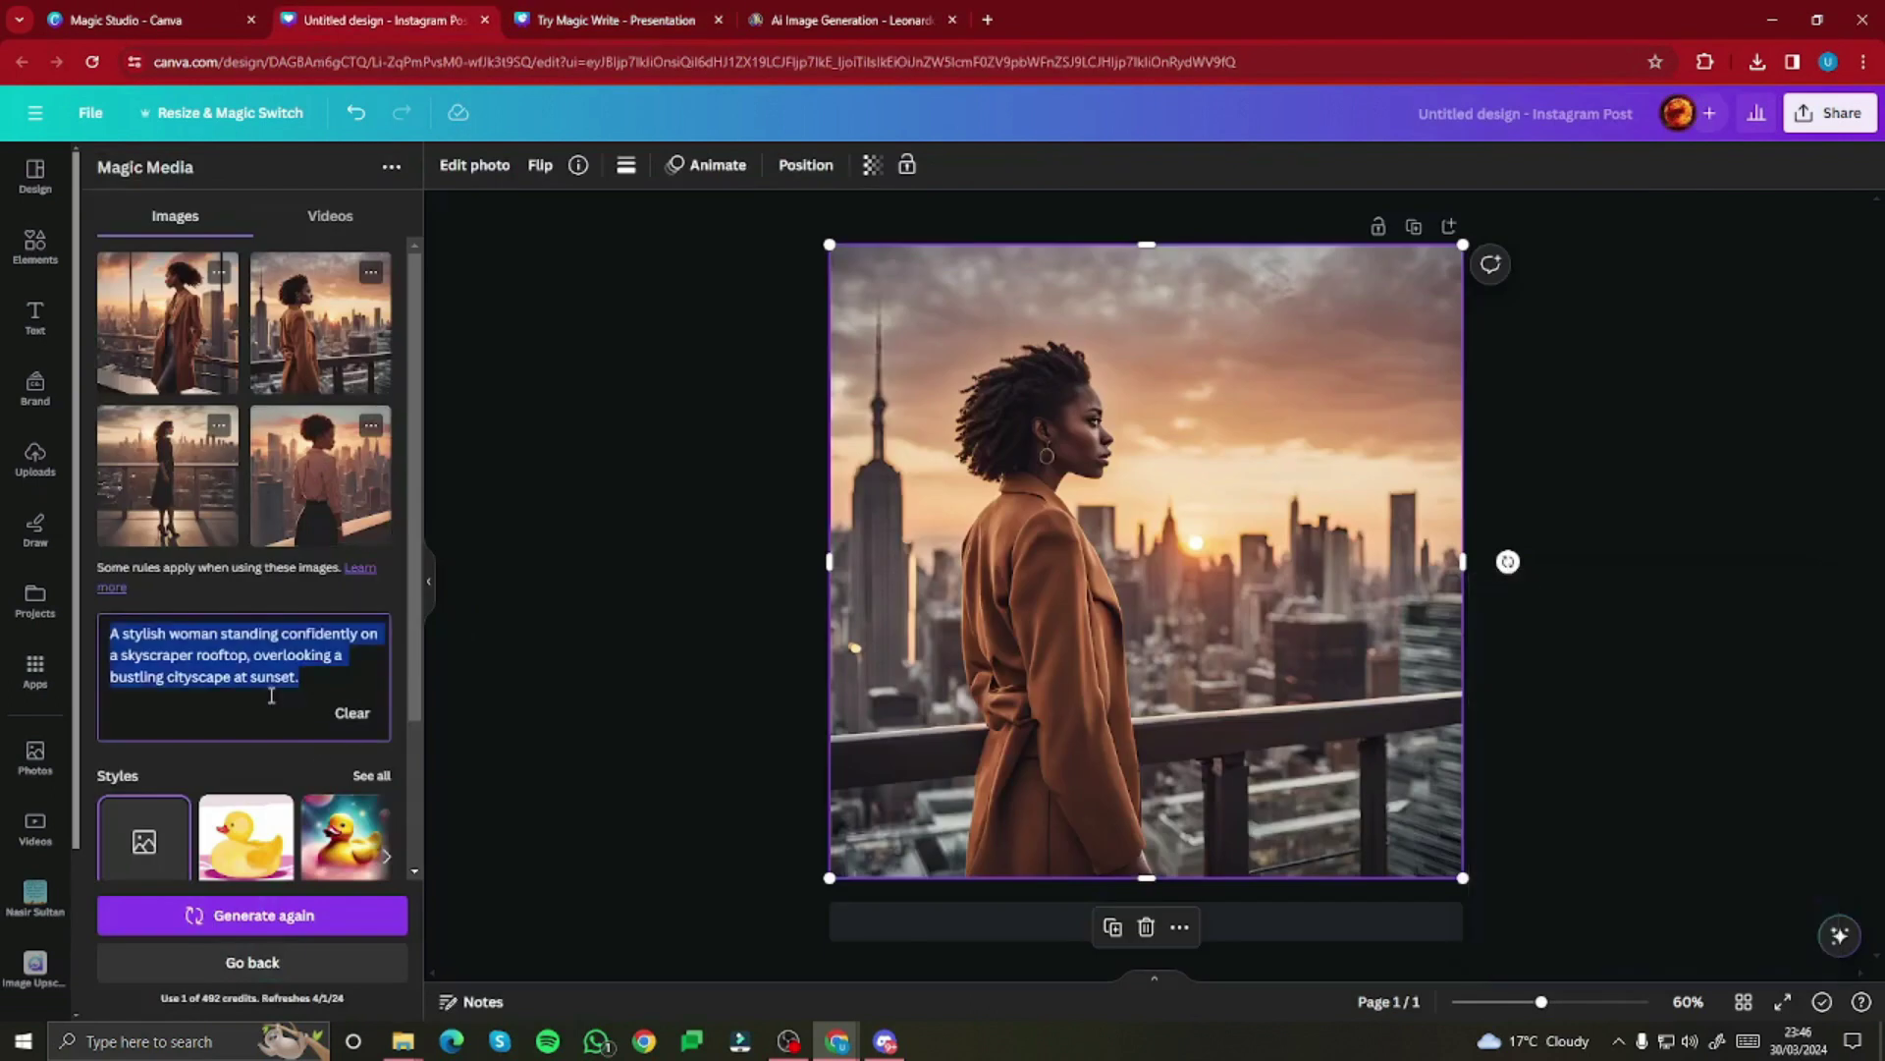
key("ctrl+v")
left_click(272, 918)
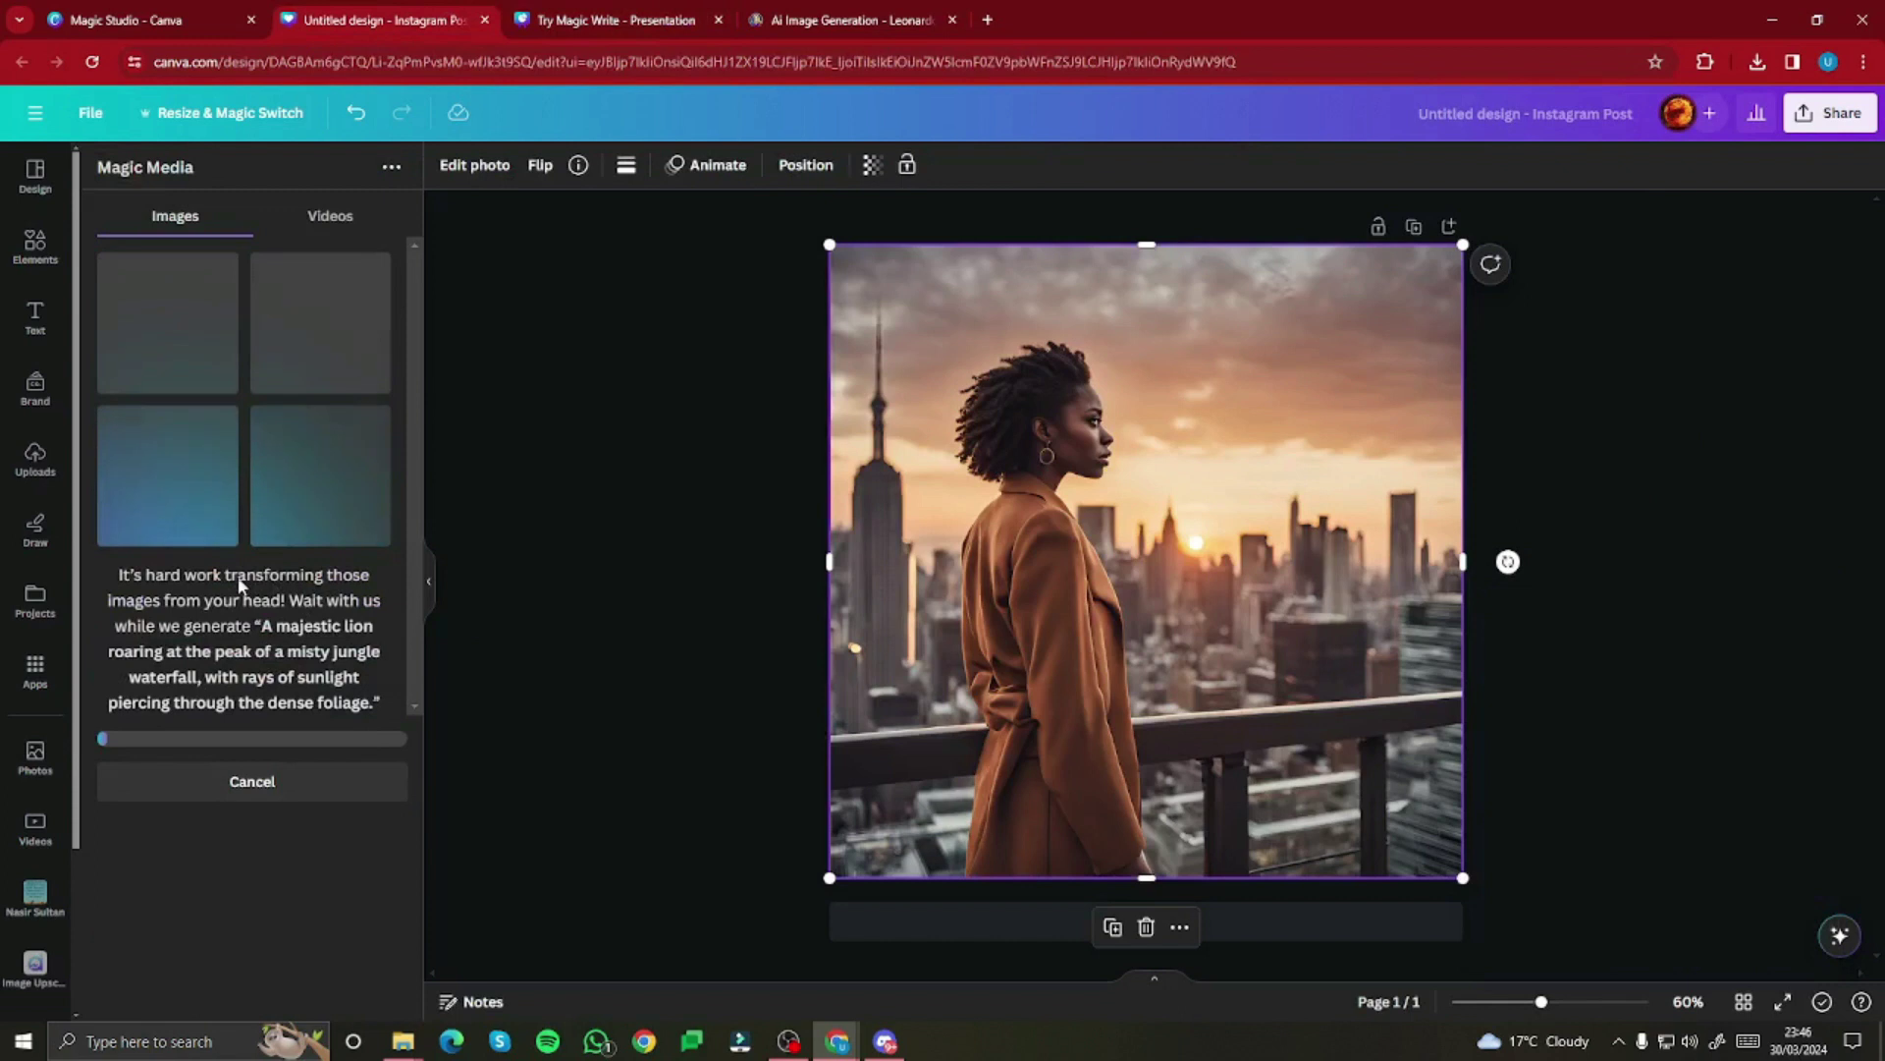
Step: Generate four 1024×768 Leonardo.AI images from the copied majestic lion at a misty jungle waterfall prompt
left_click(840, 20)
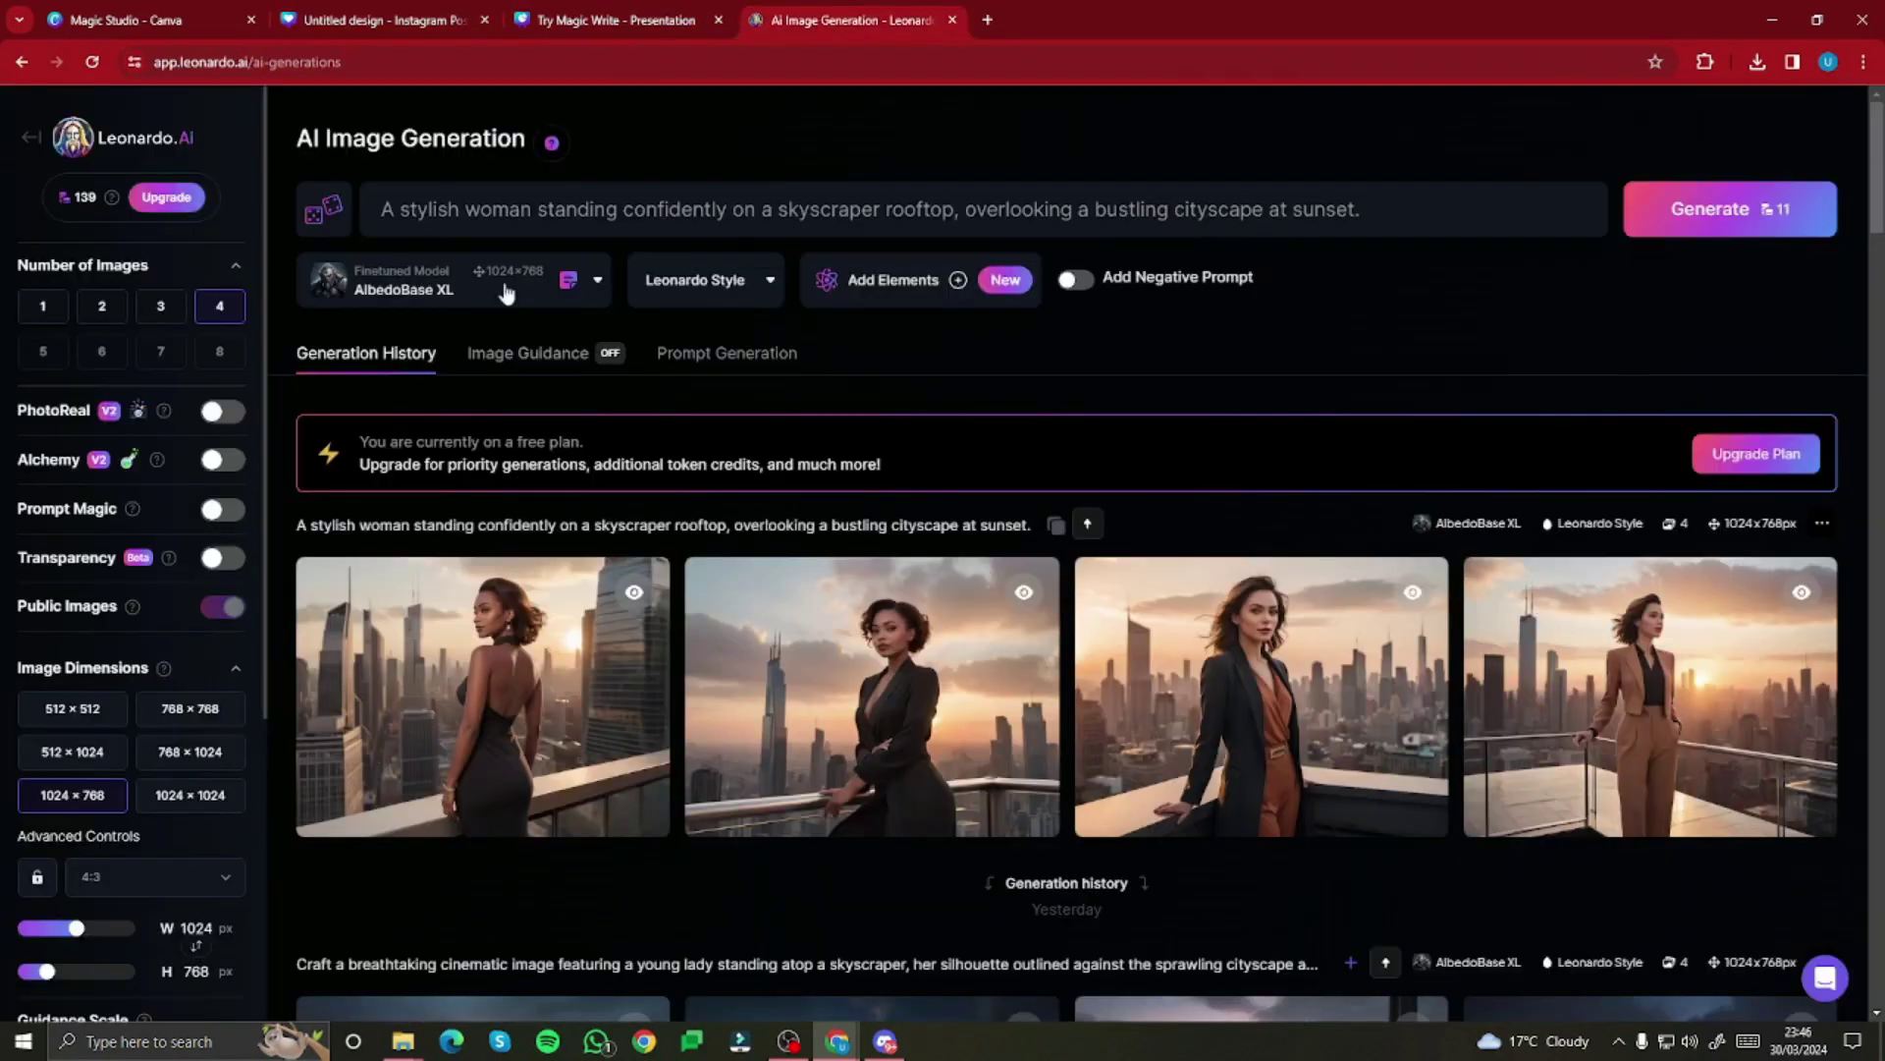
left_click(613, 213)
key("ctrl+a")
key("ctrl+v")
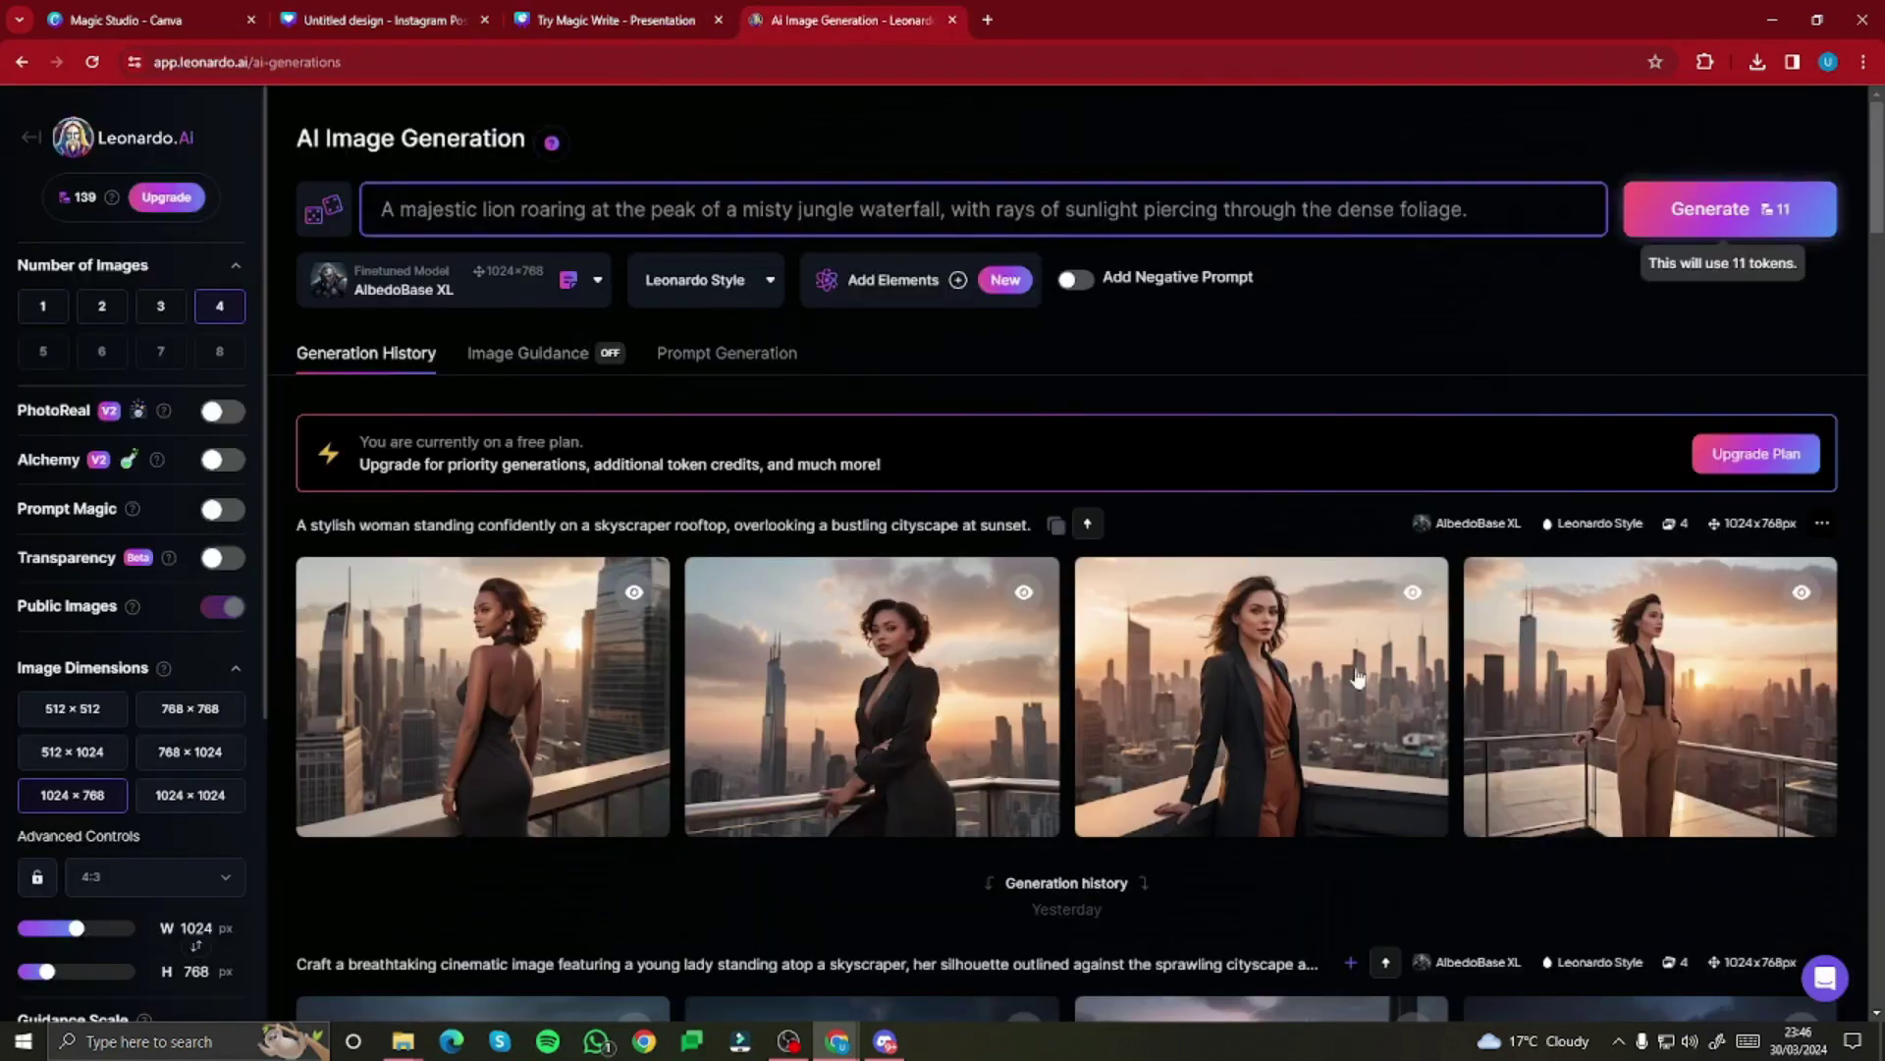
left_click(1757, 221)
Step: Submit the copied majestic lion prompt to the Midjourney Bot in Discord with the /imagine command
left_click(884, 1041)
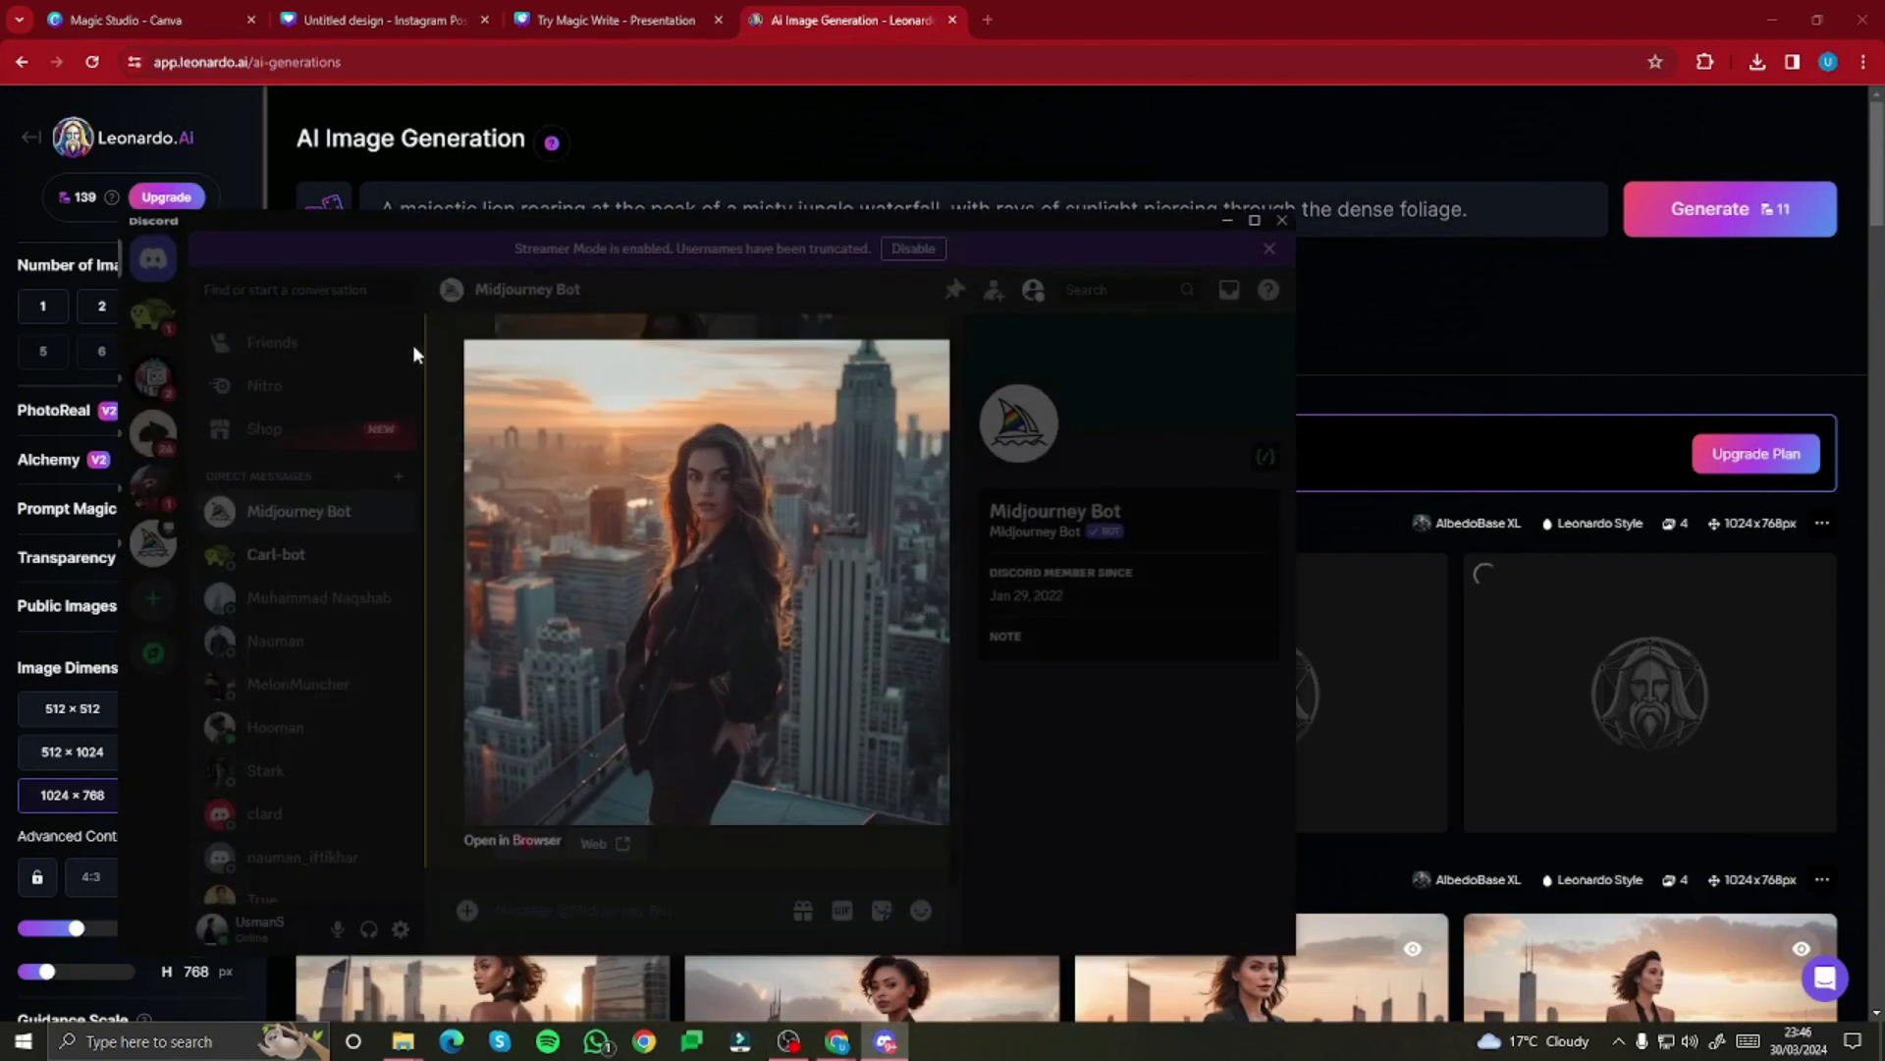
type("/ima")
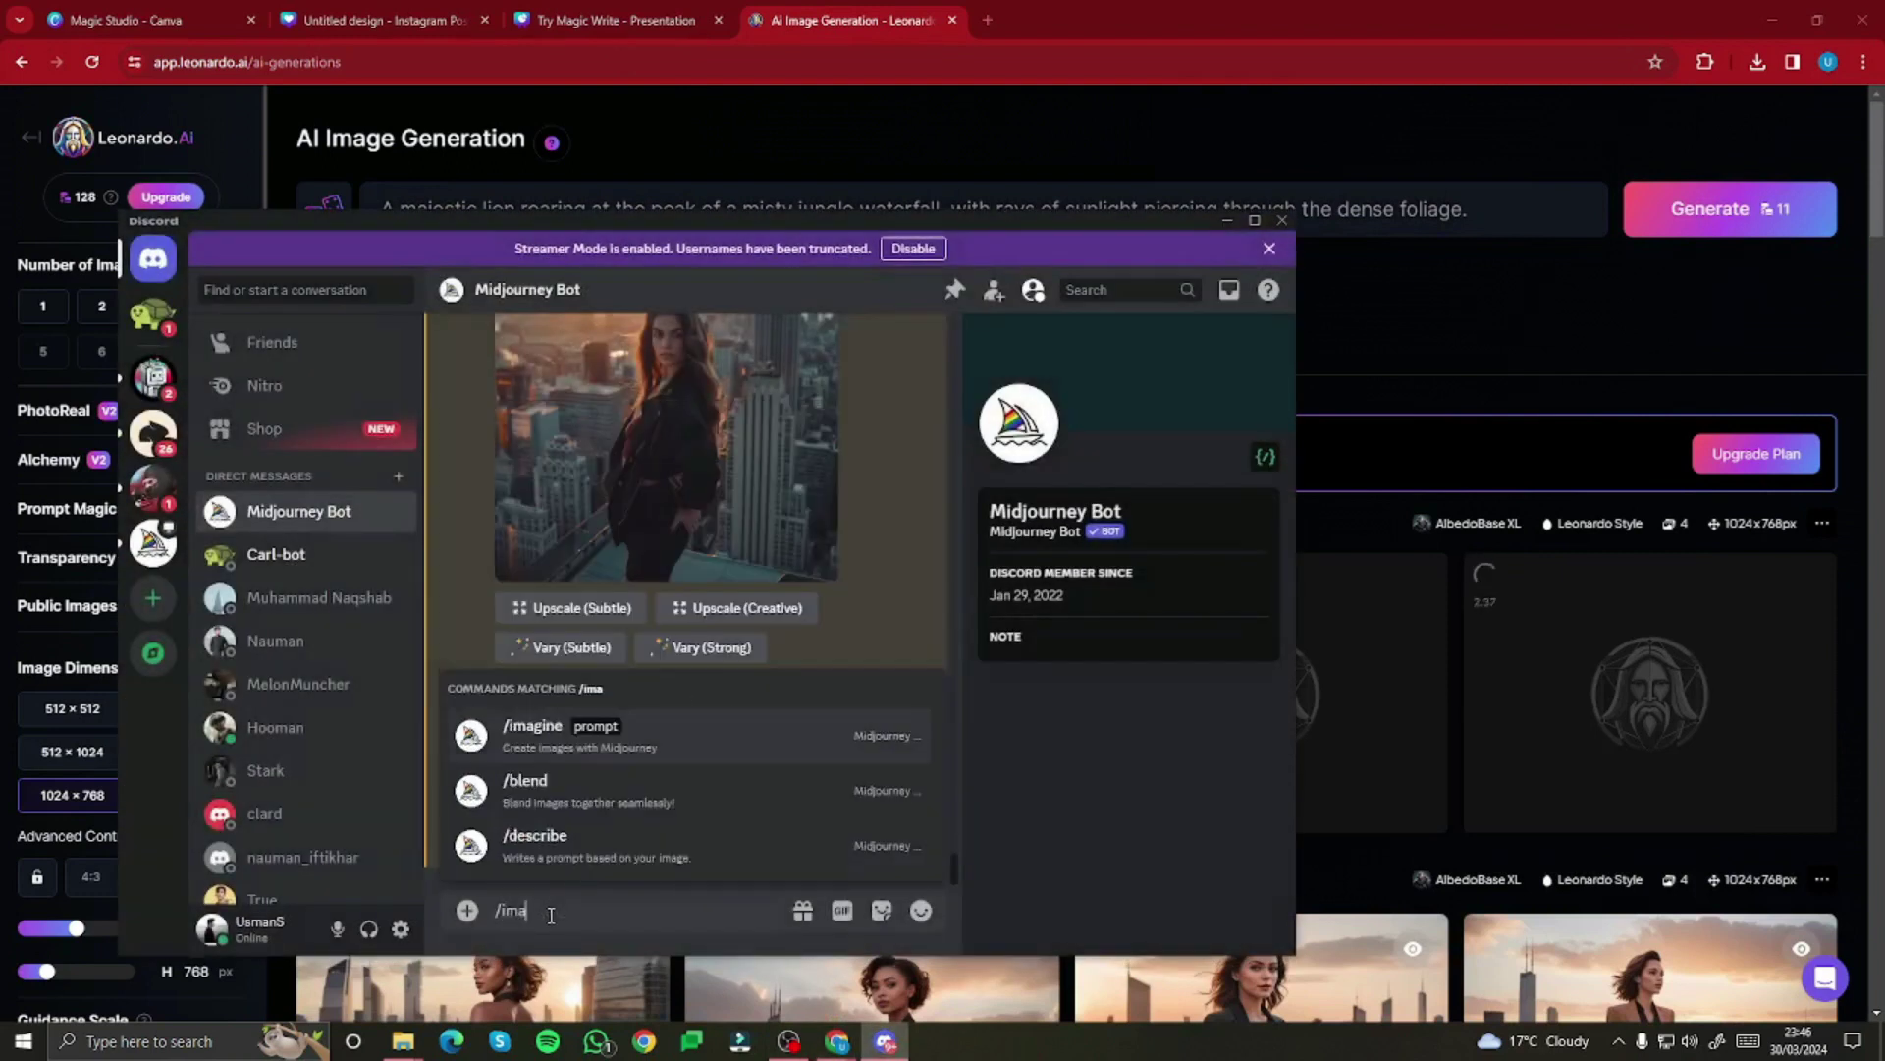
key("Tab")
key("ctrl+v")
key("Return")
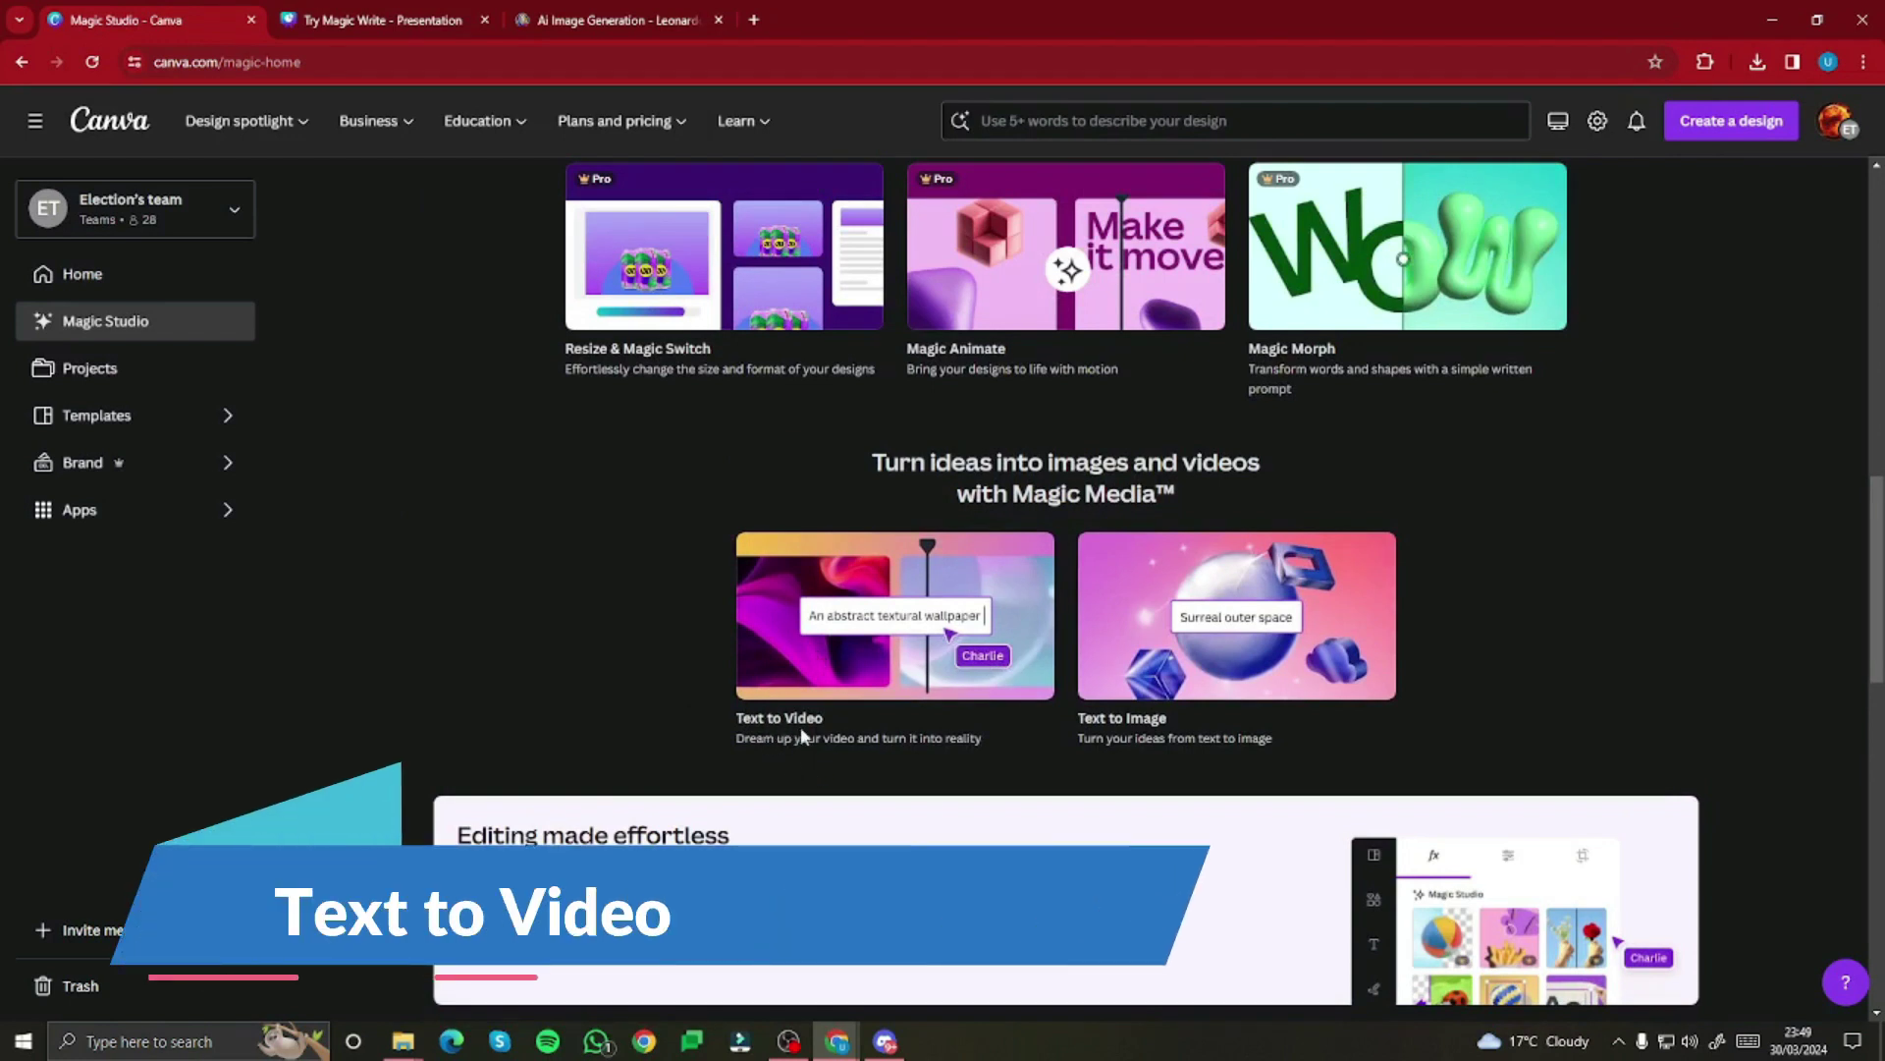
Step: Open Text to Video from Magic Studio and generate a video from the suggested prompt "A wide shot of a water lilly floating in a pond"
left_click(891, 616)
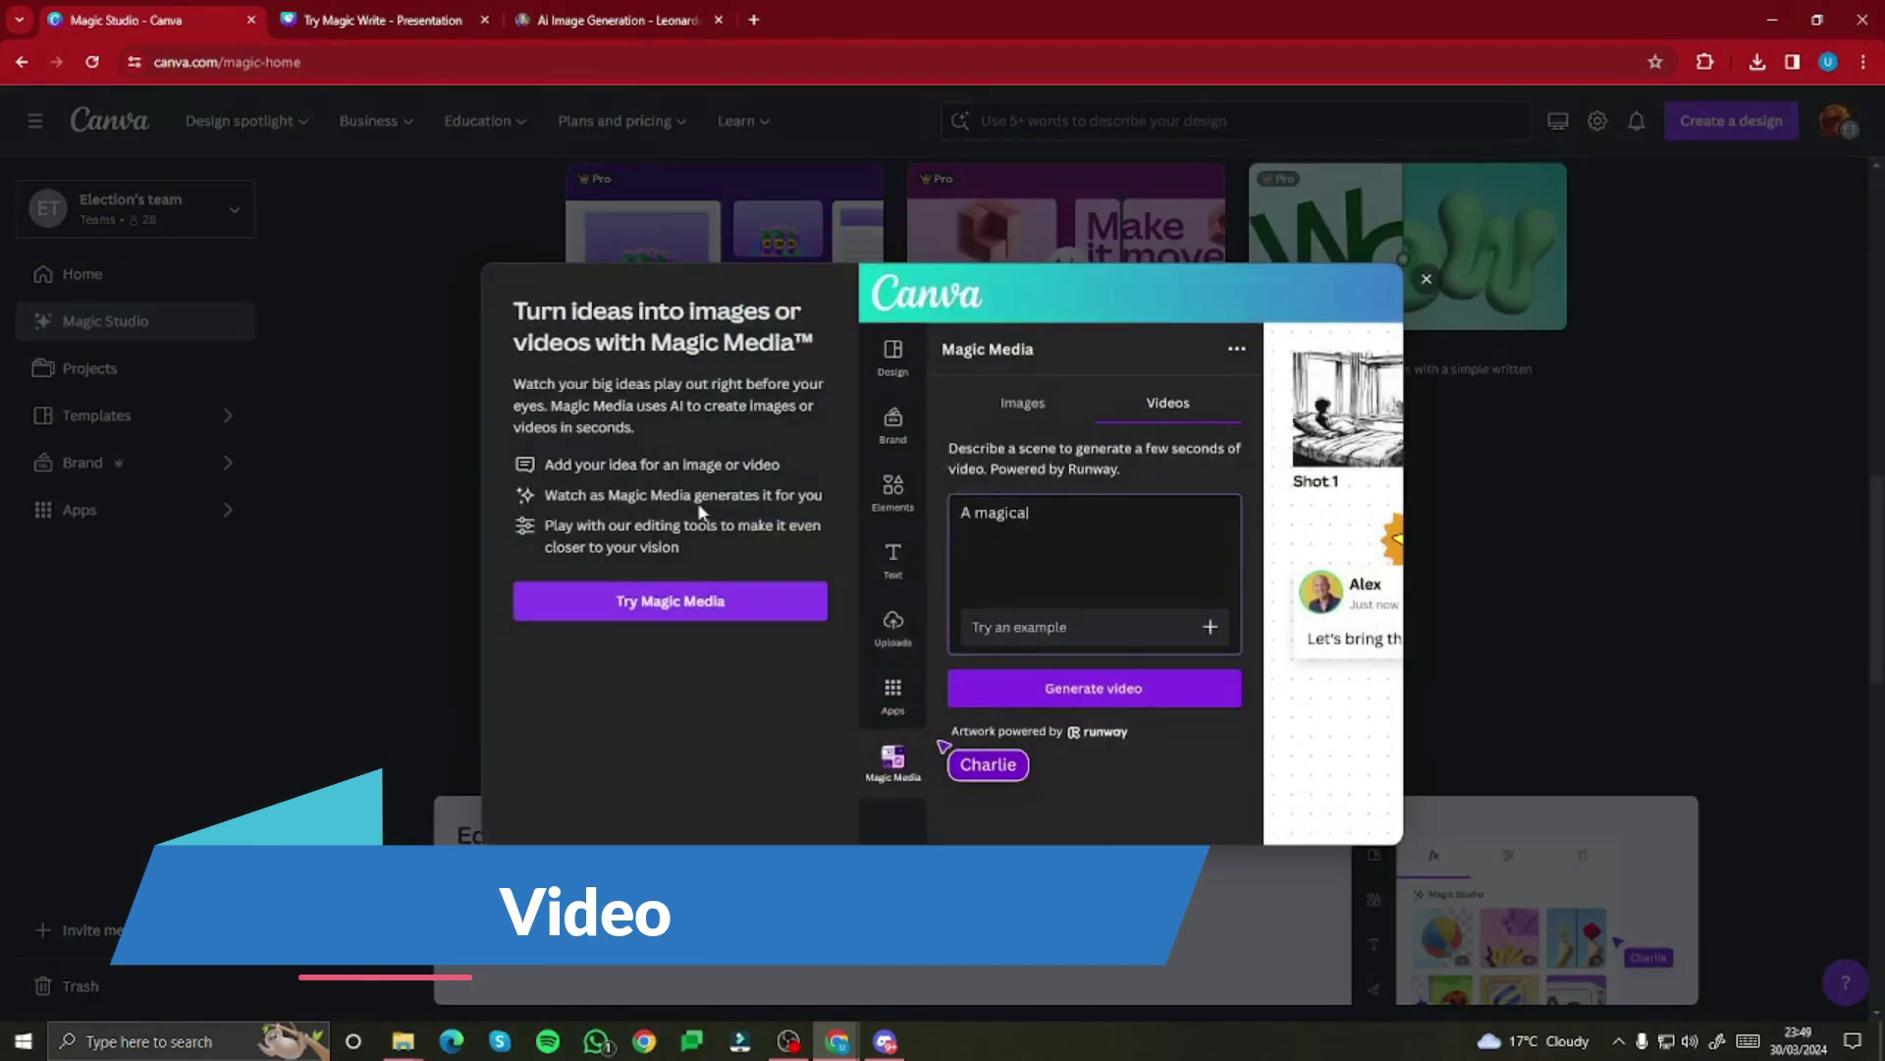
left_click(707, 601)
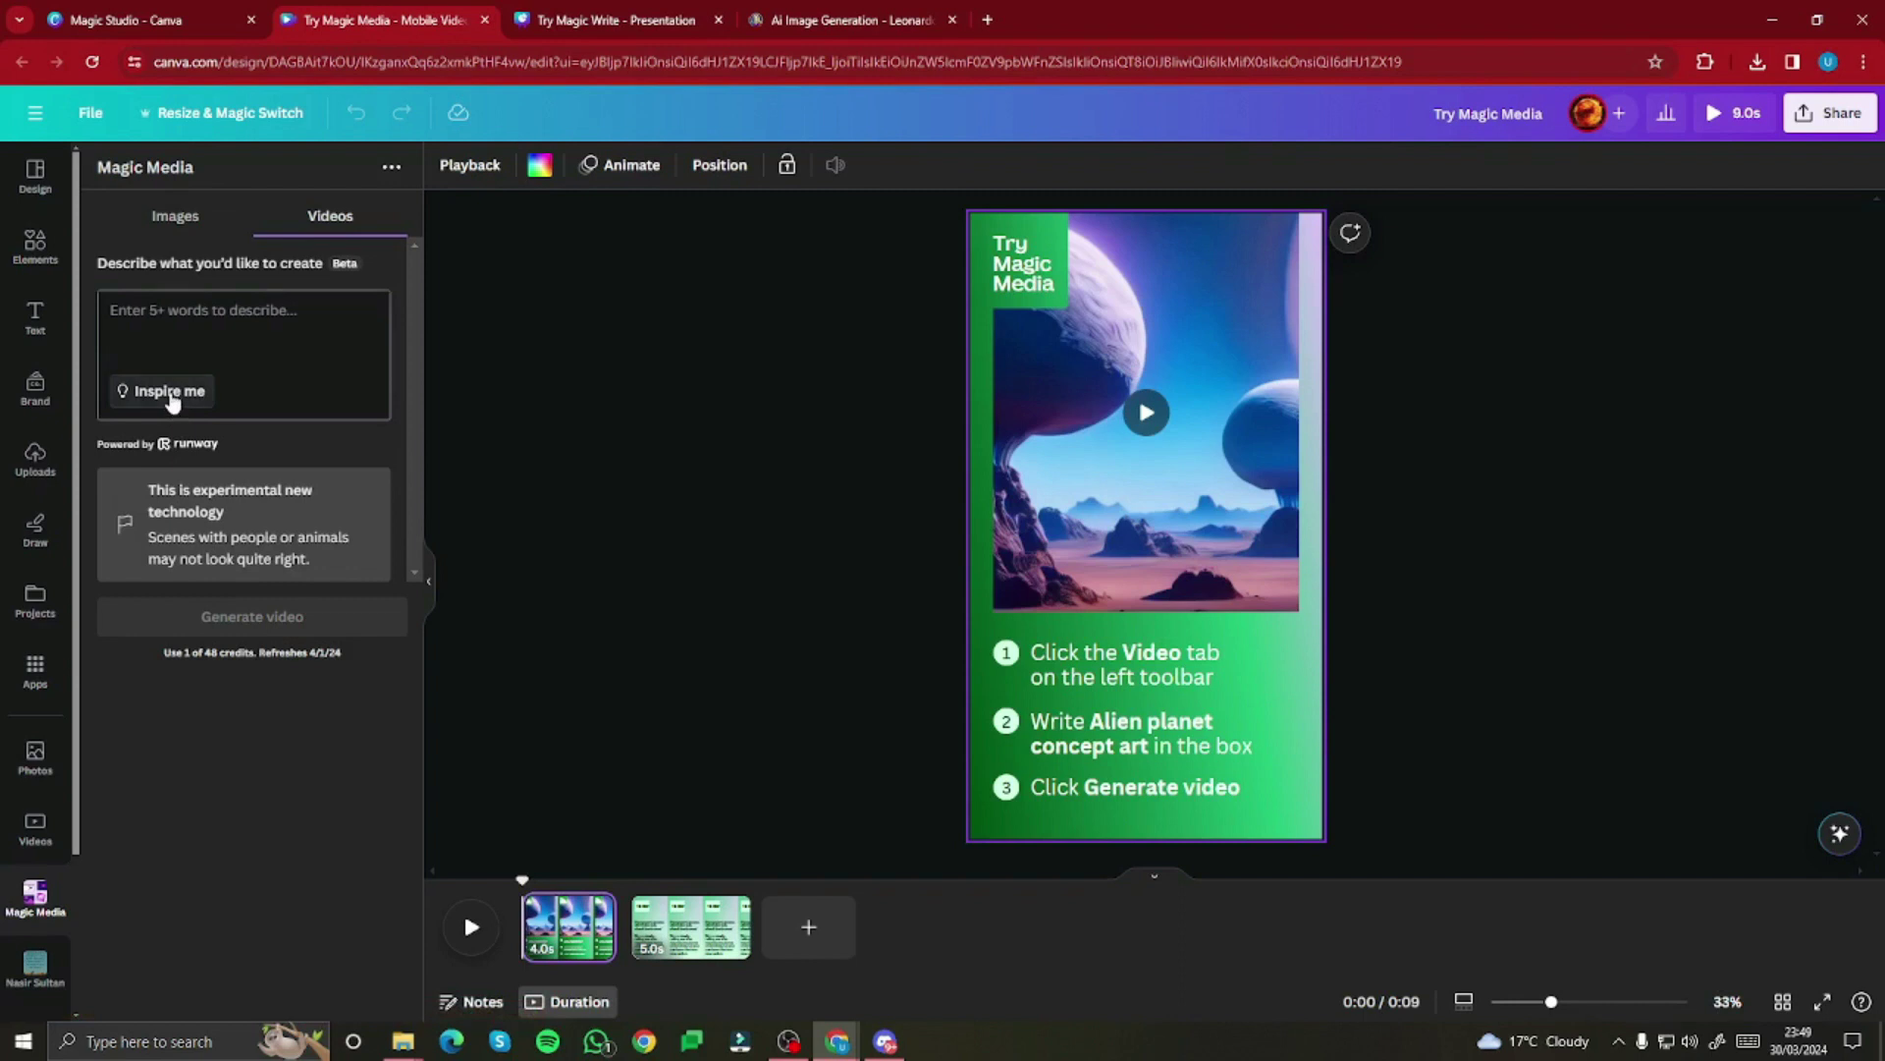
left_click(170, 395)
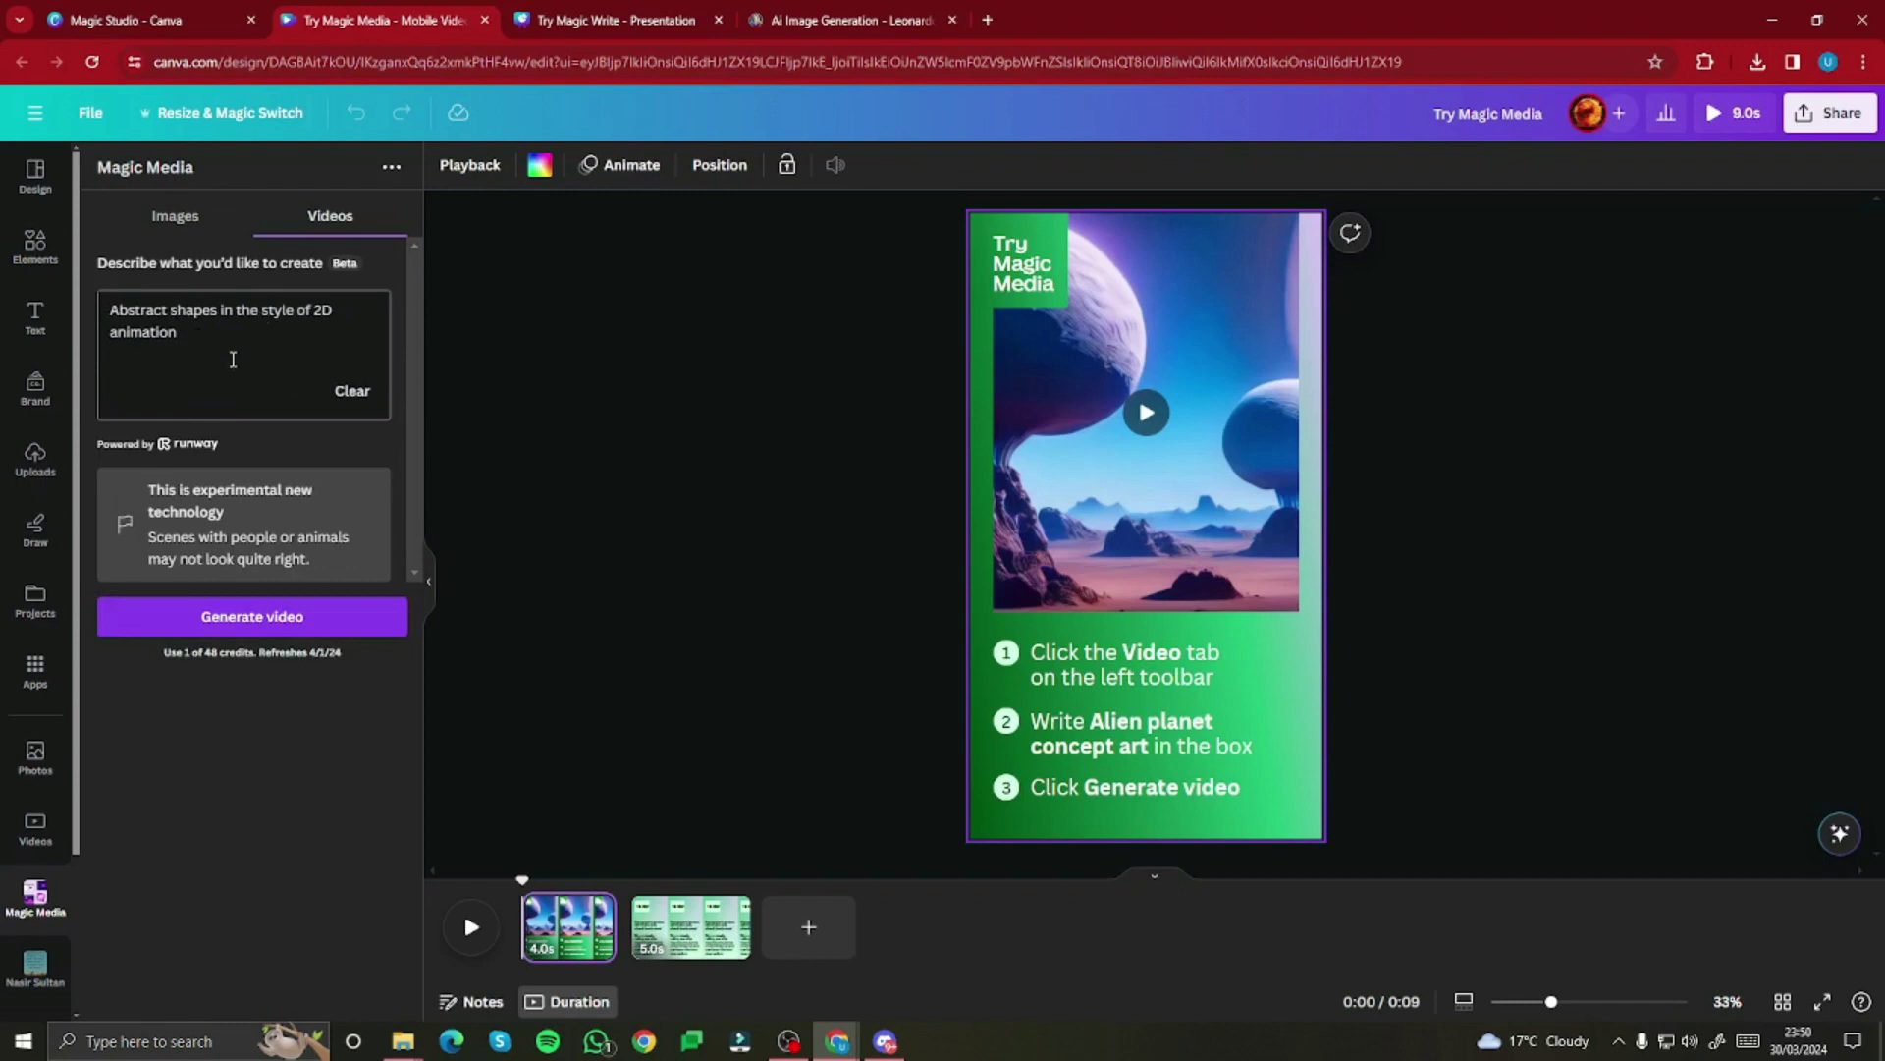
left_click(351, 390)
left_click(186, 395)
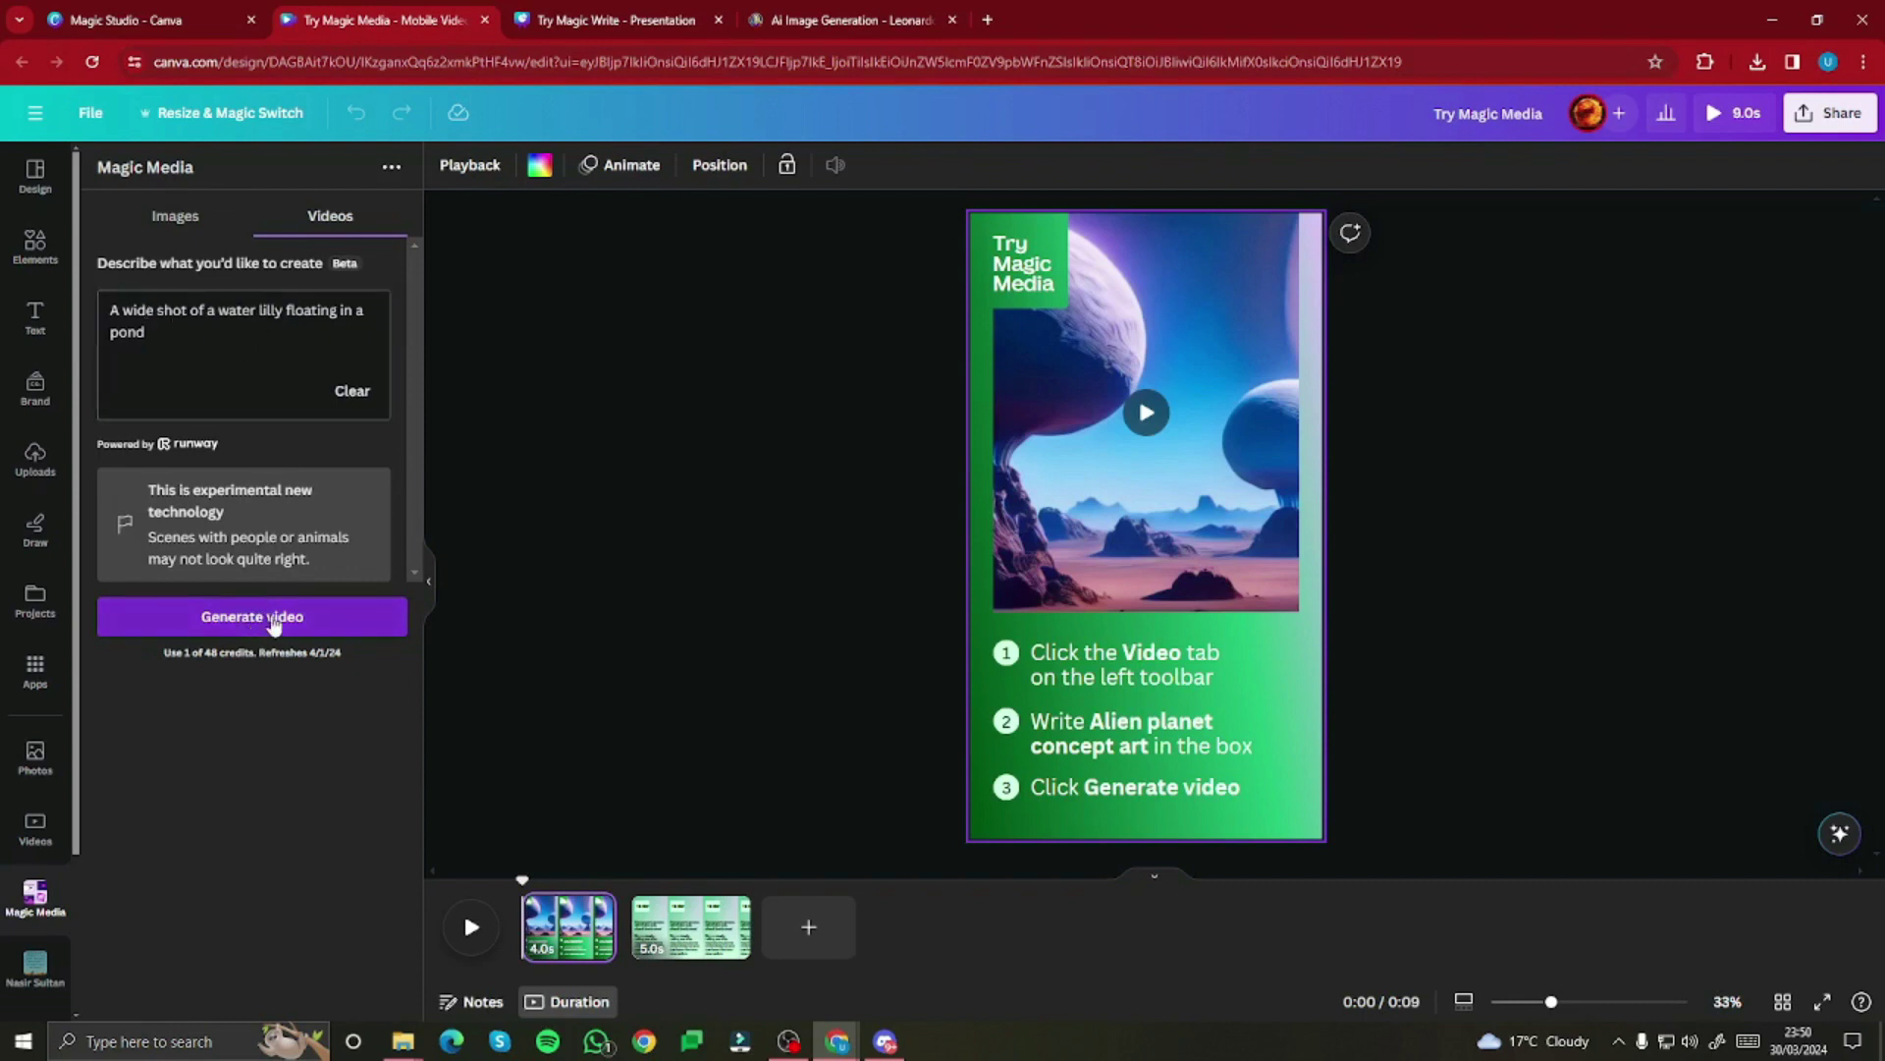
left_click(315, 602)
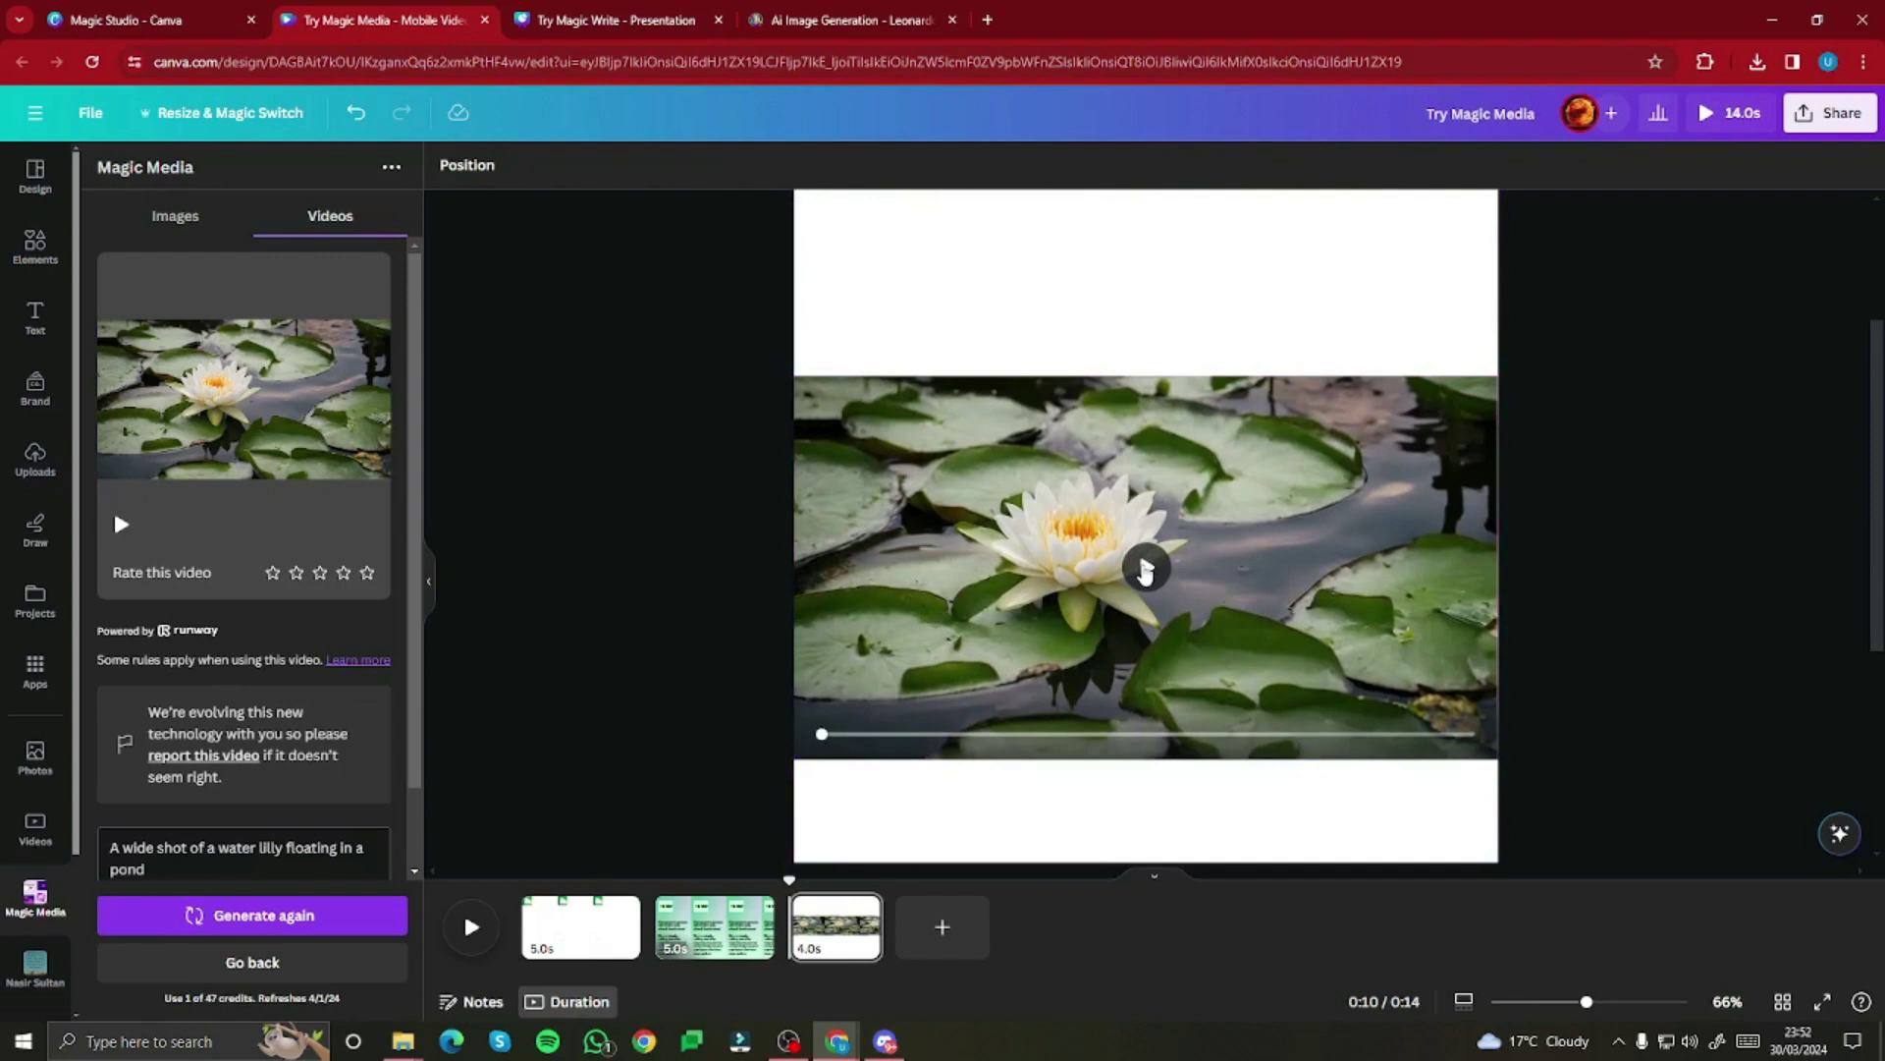
Step: Play back the generated water lily video on the page and review its motion
left_click(1145, 569)
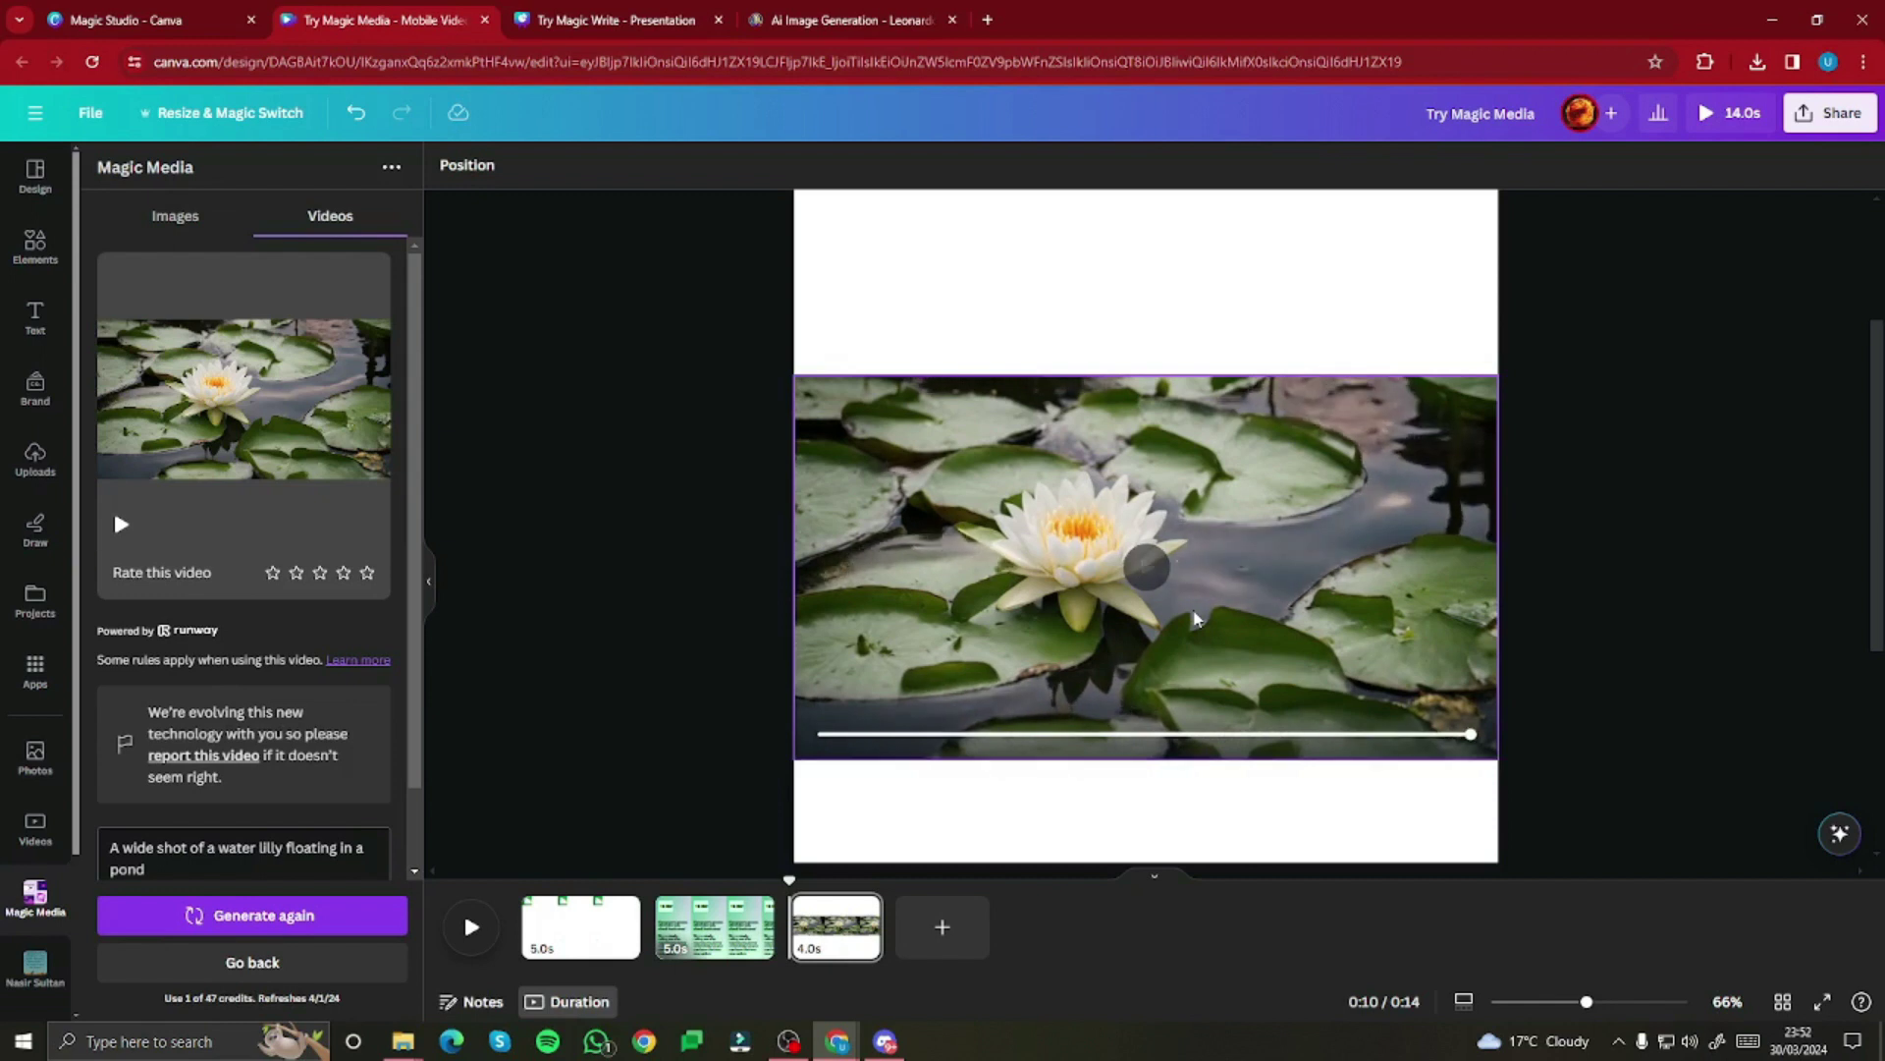
left_click(1145, 570)
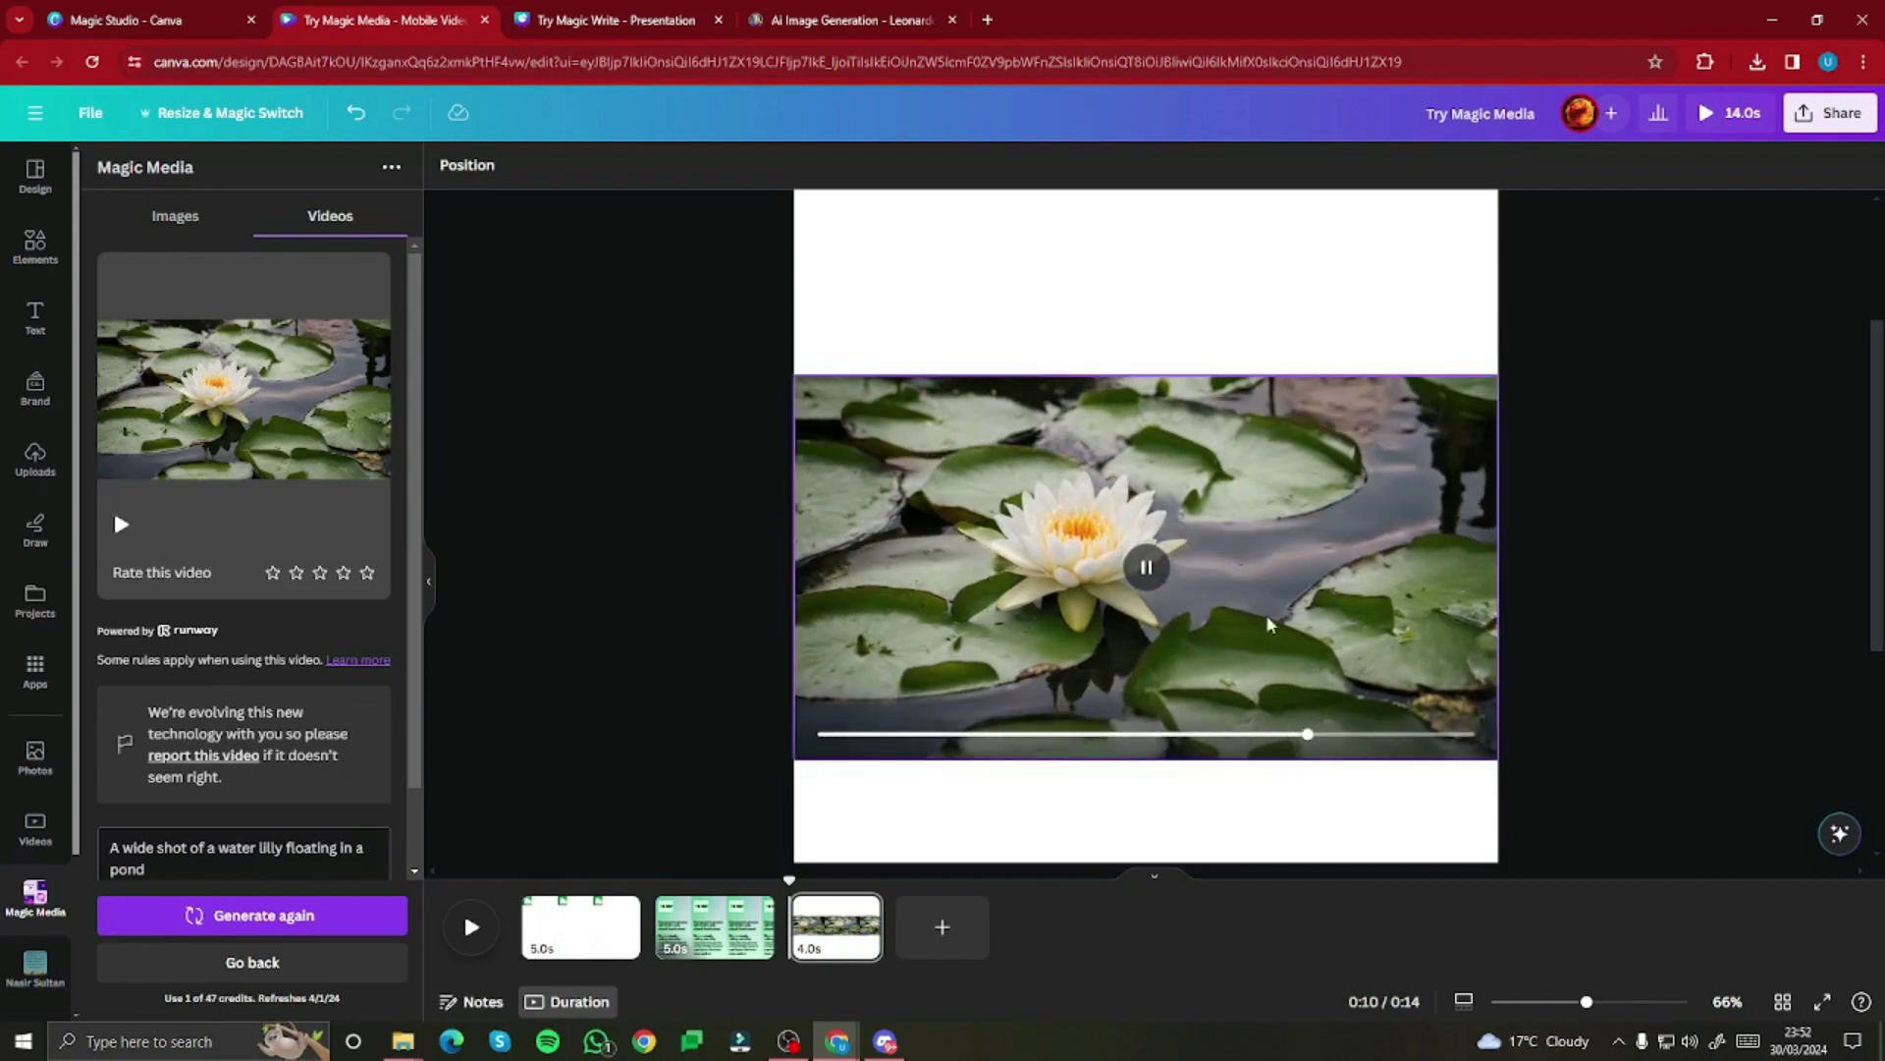
left_click(1149, 572)
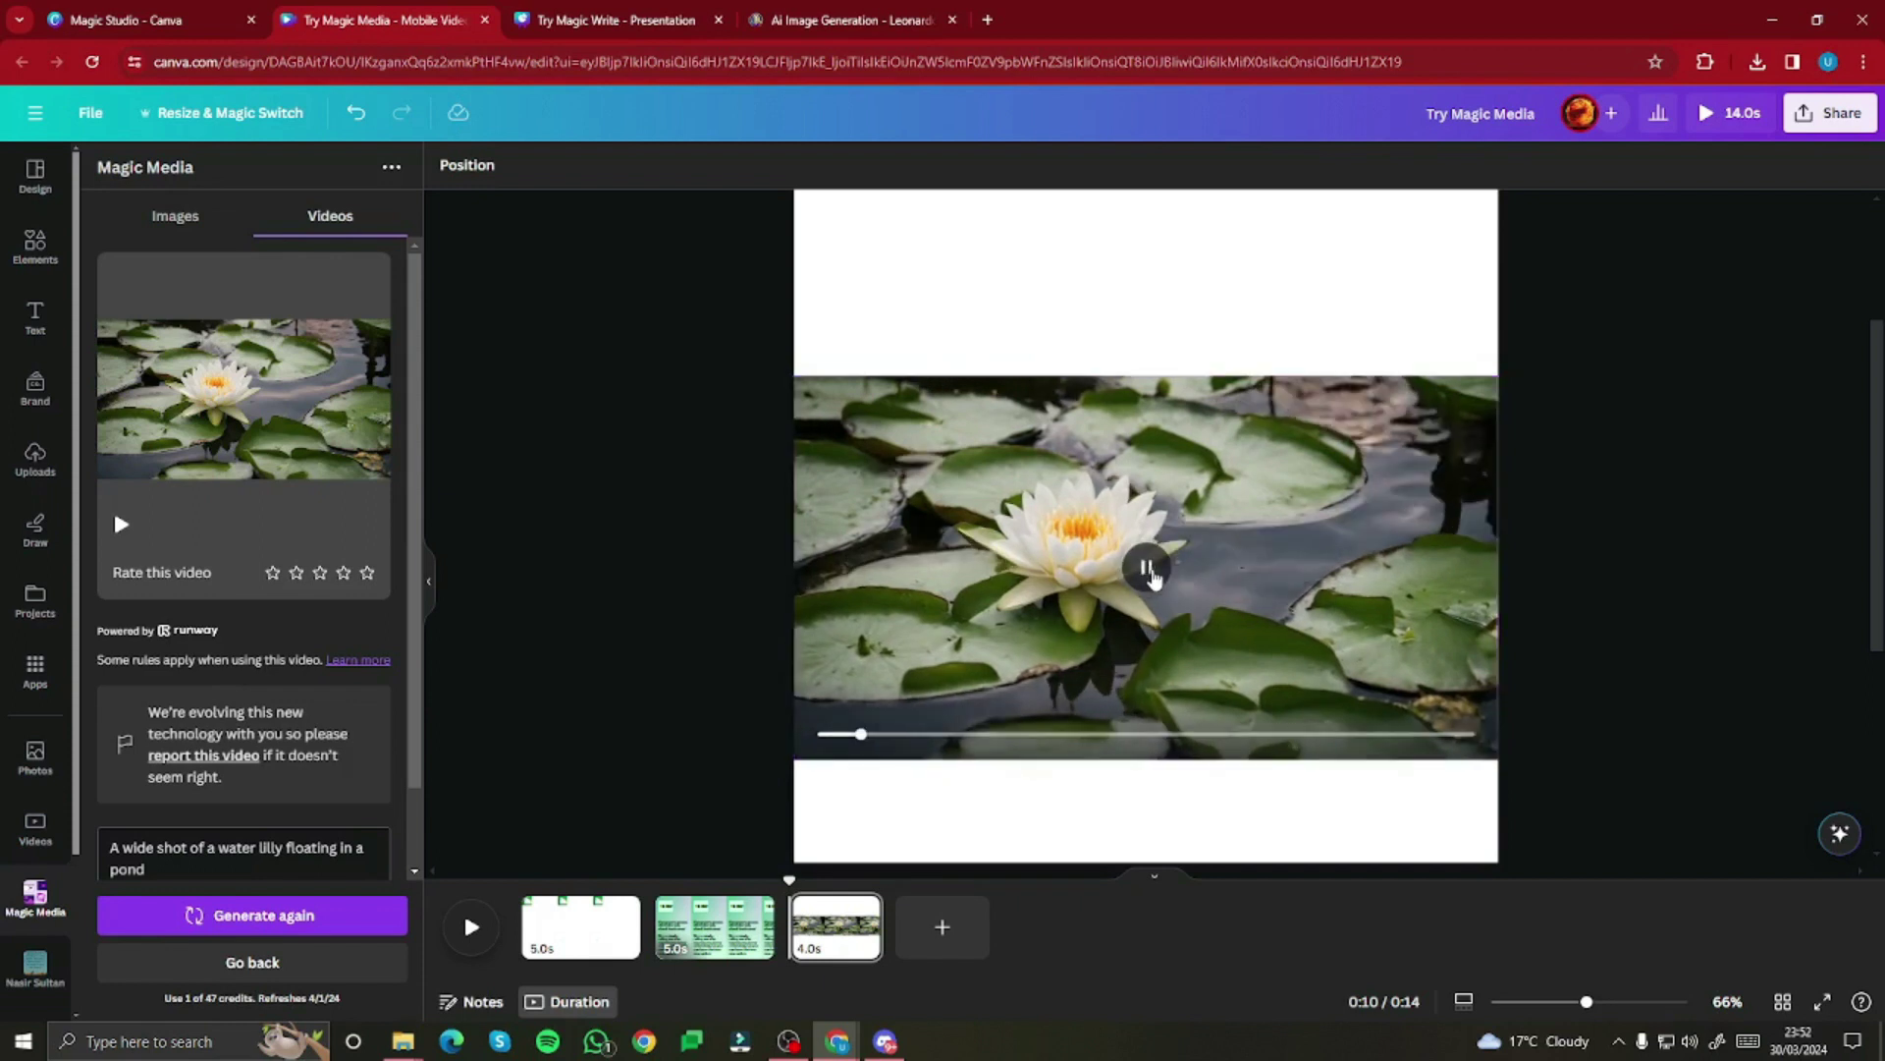
left_click(1147, 569)
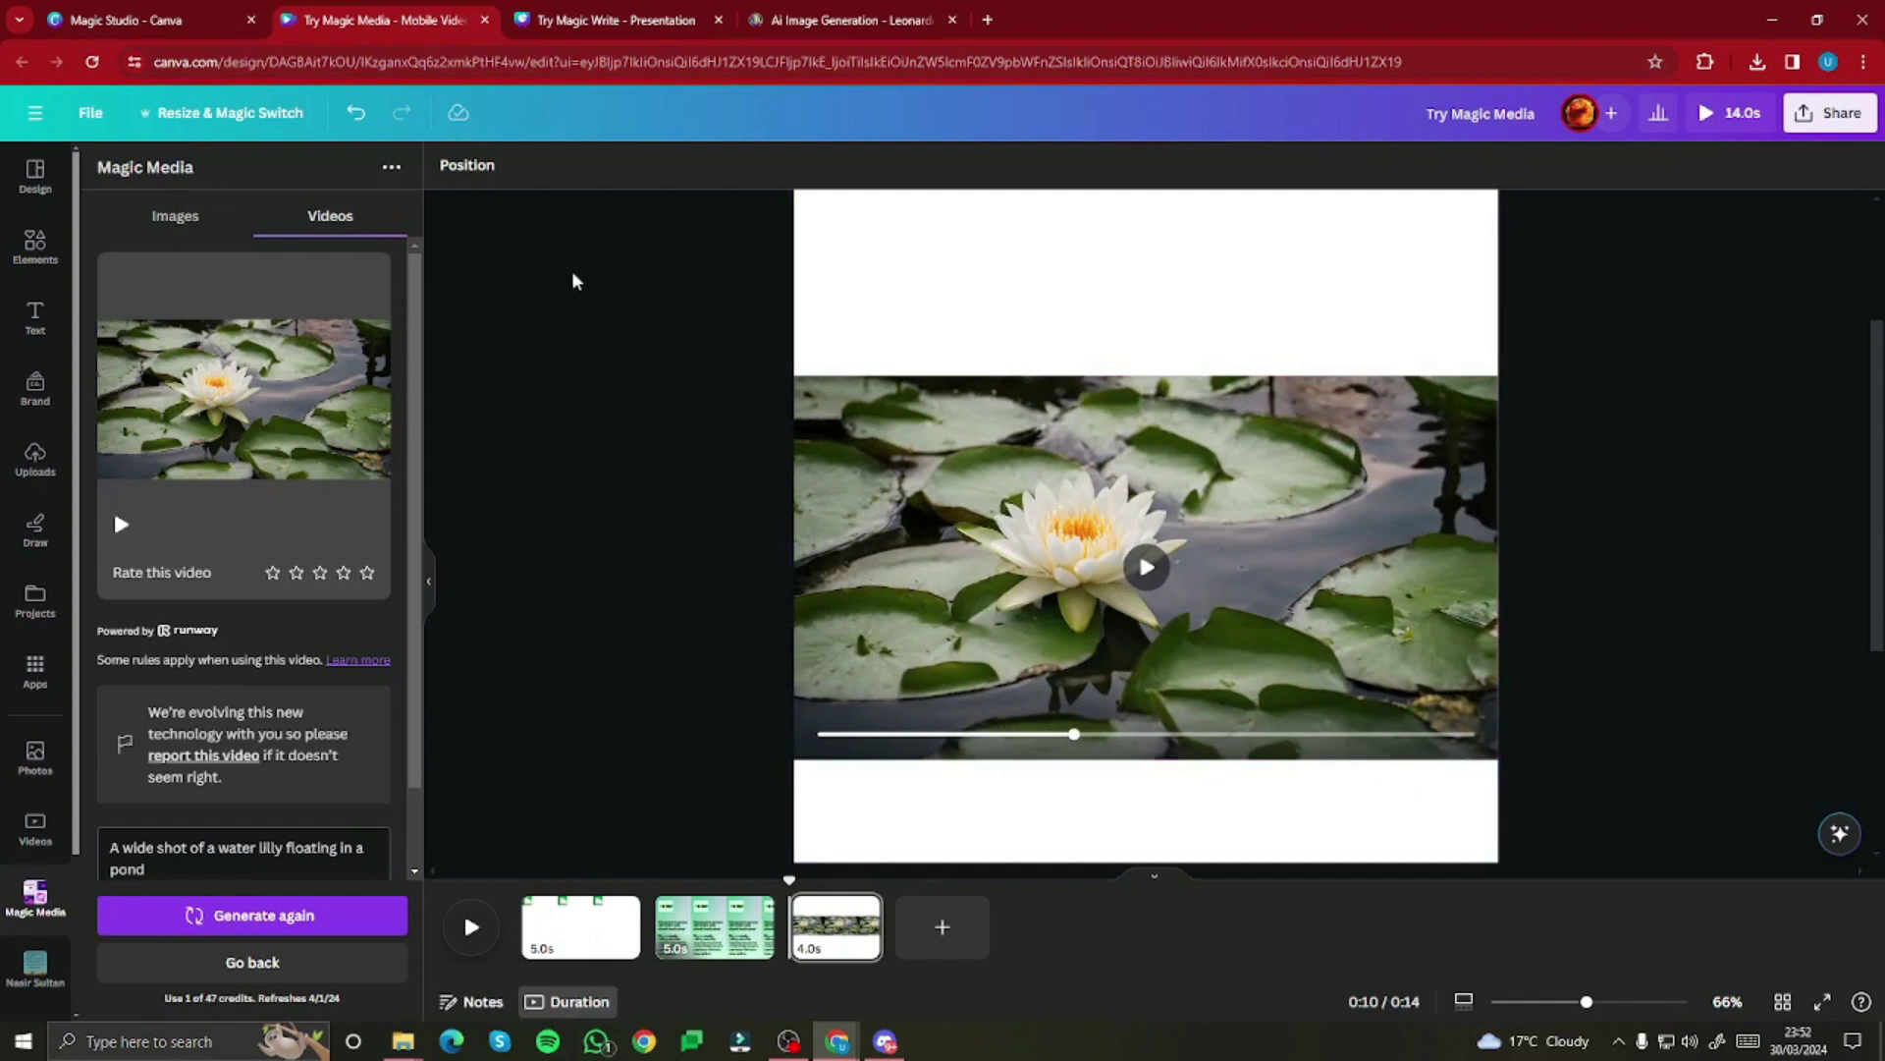
Step: Insert Magic Write's video prompts about a boy playing in a garden on page 4 and select the "A Day of Discovery" description
left_click(575, 18)
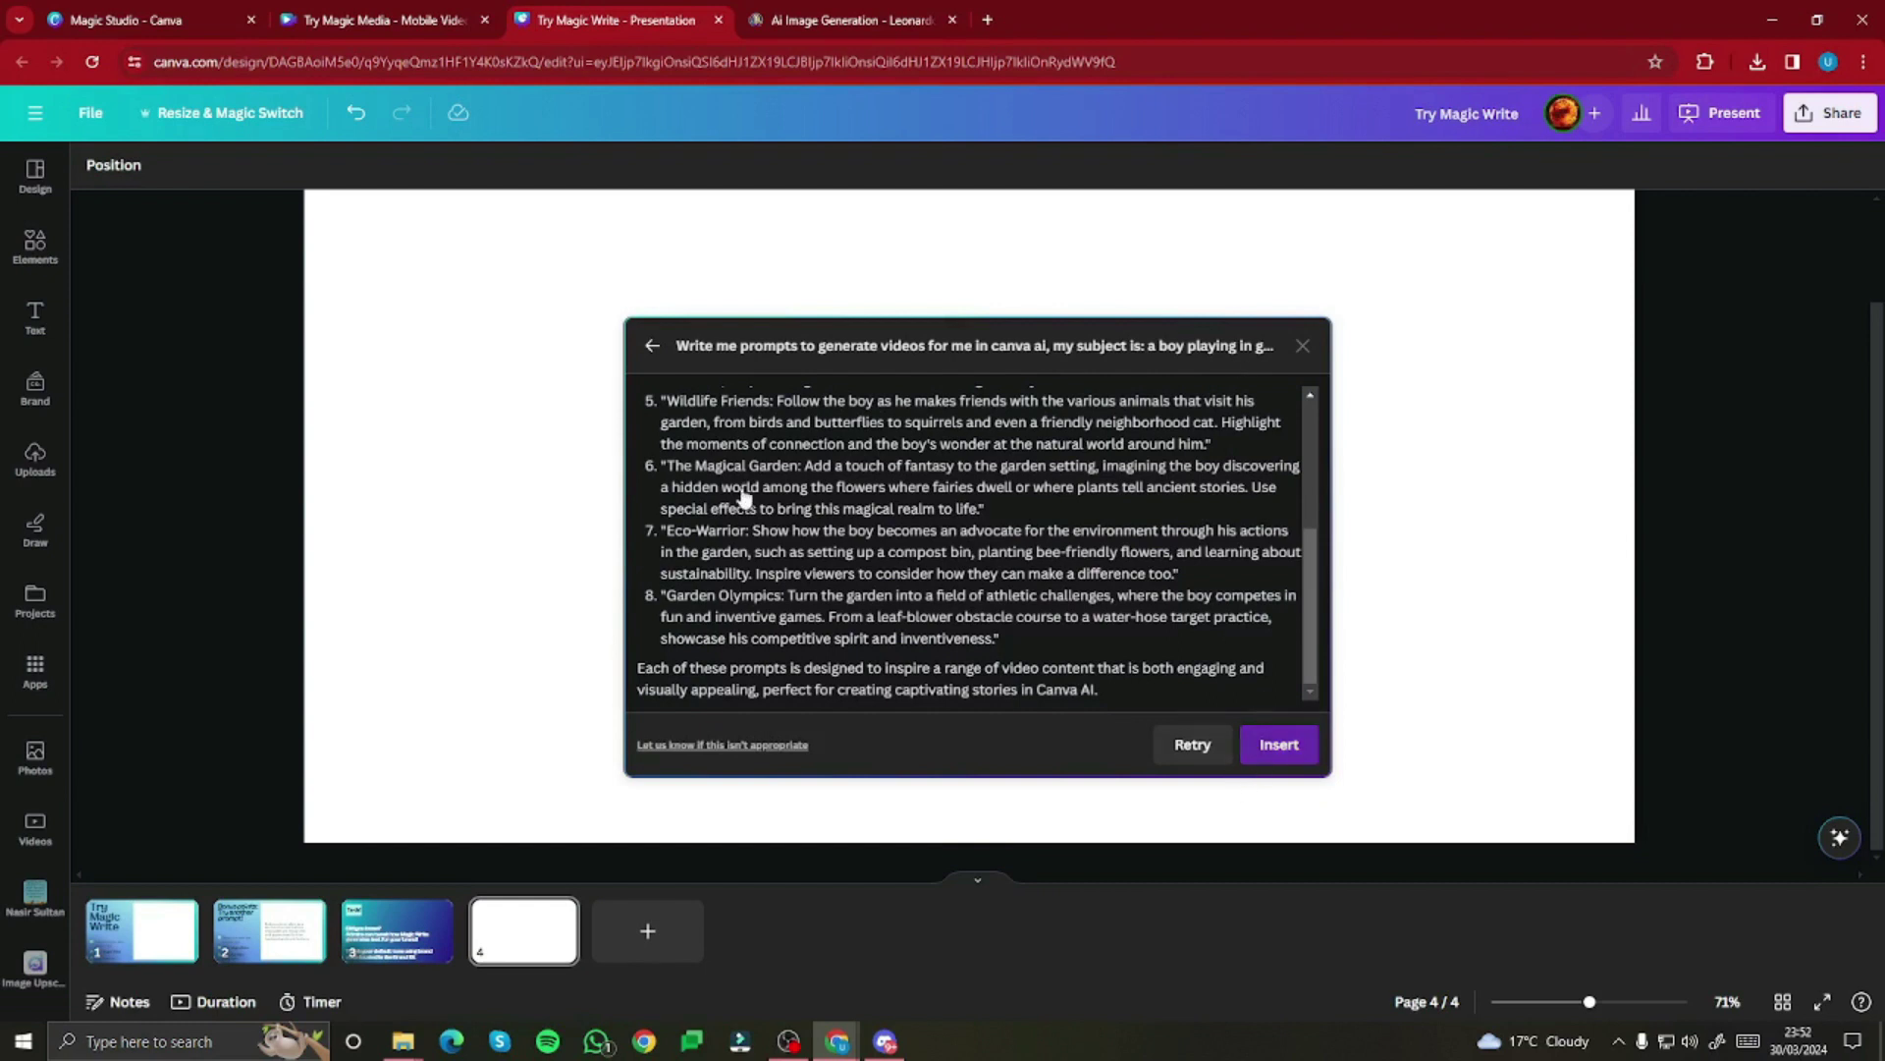
left_click(537, 354)
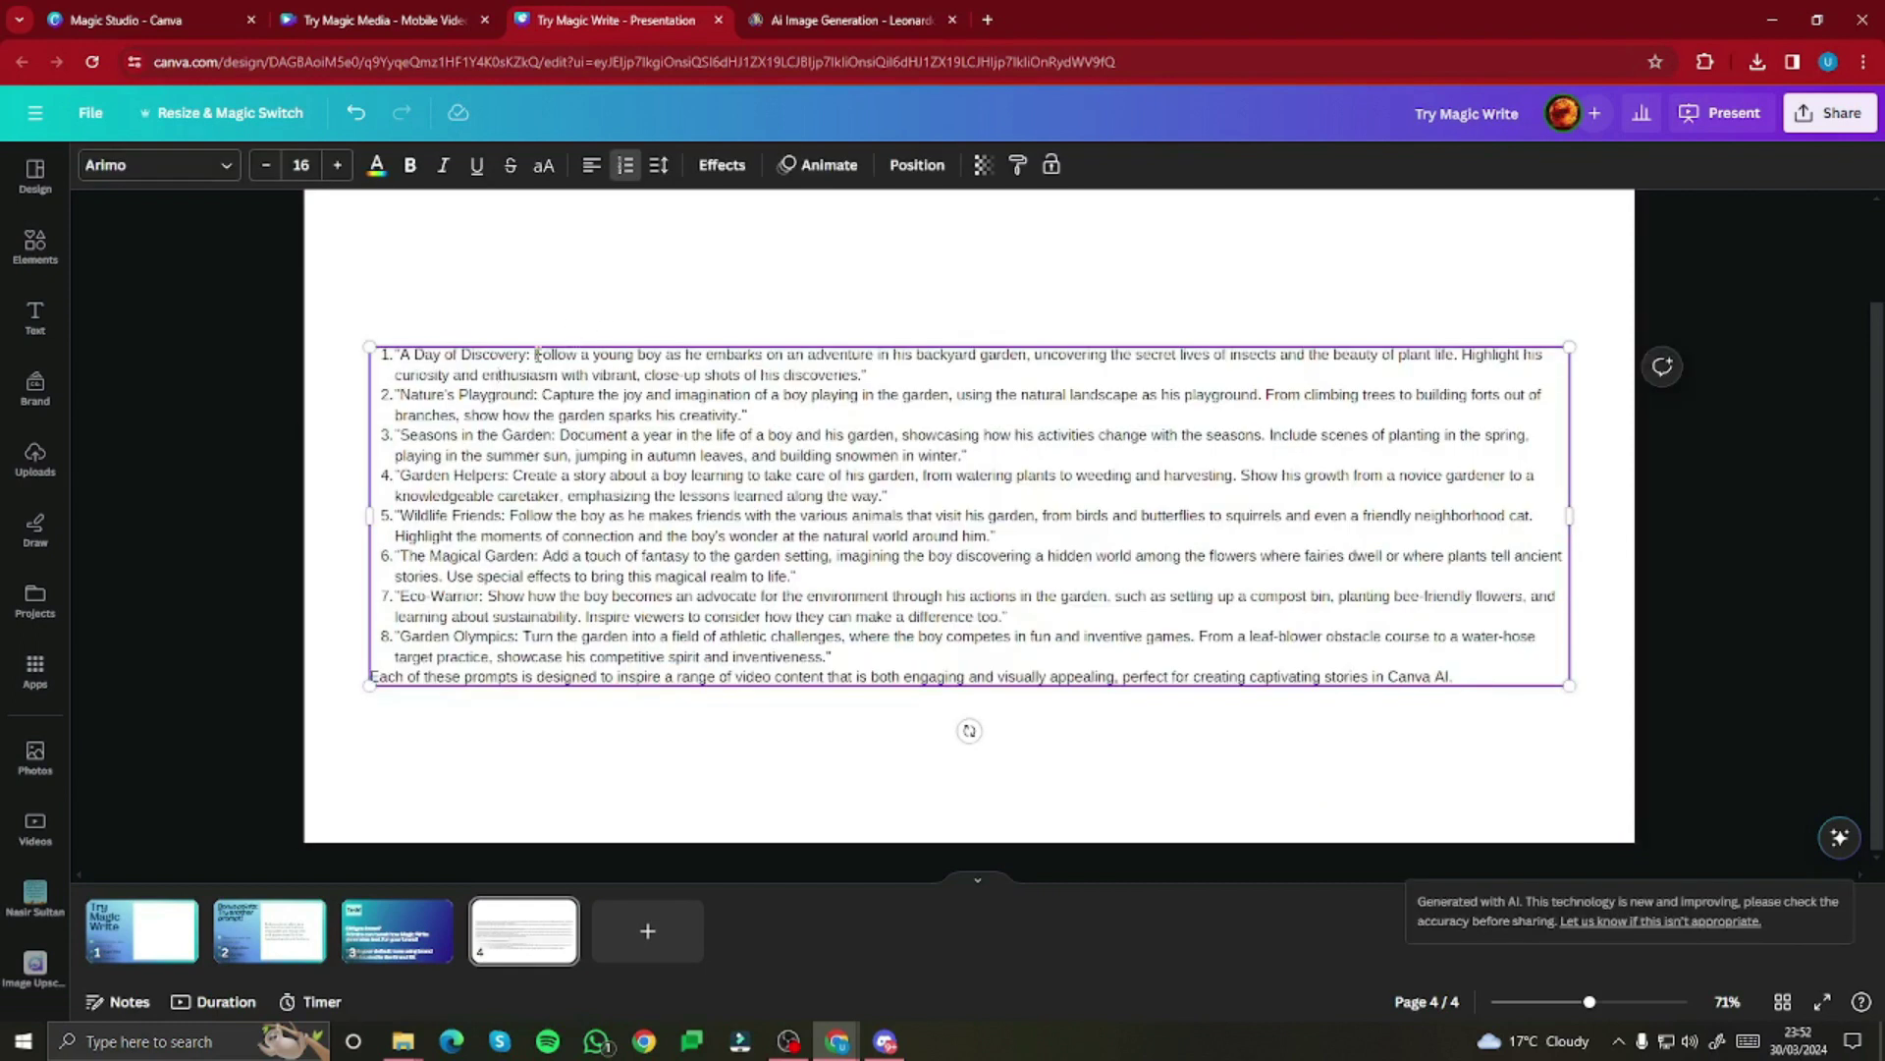
left_click_drag(535, 355, 852, 373)
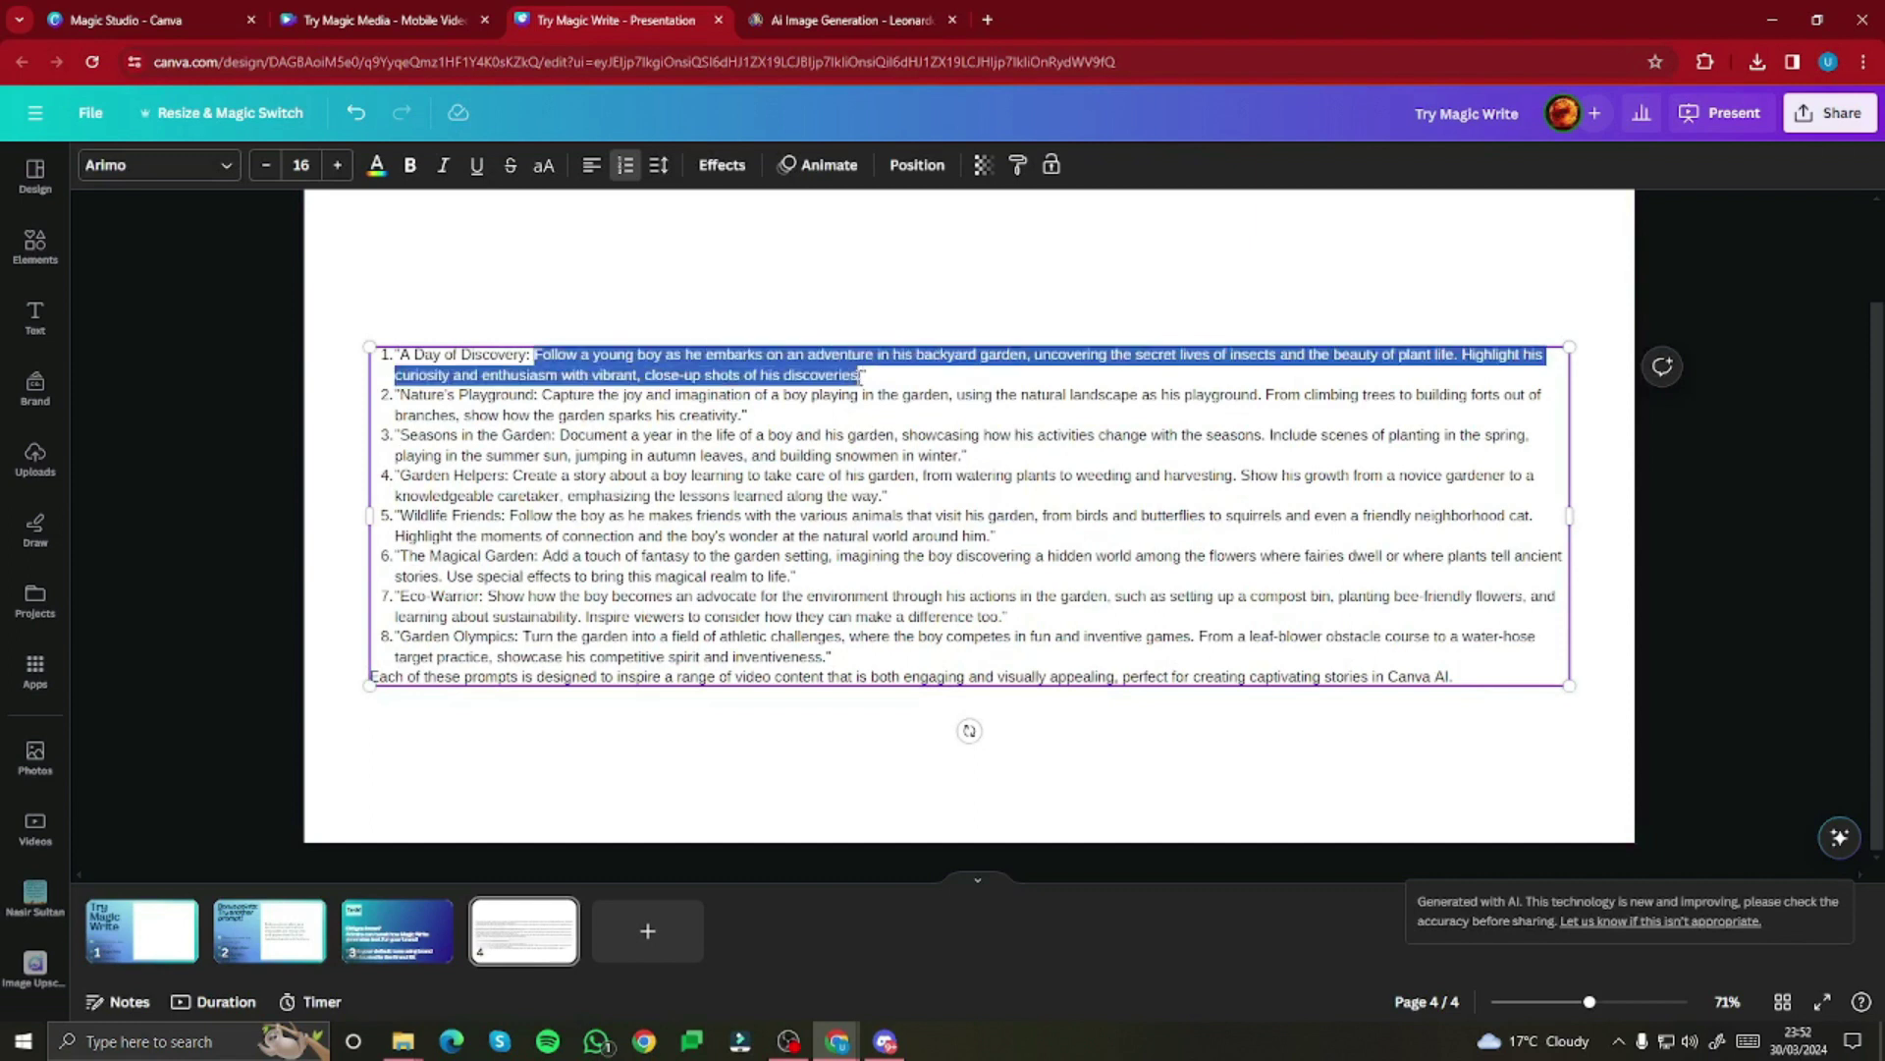
Step: Generate a Magic Media video from the copied description of a young boy's adventure in his backyard garden
key("ctrl+shift+Tab")
left_click(219, 821)
key("ctrl+a")
key("ctrl+v")
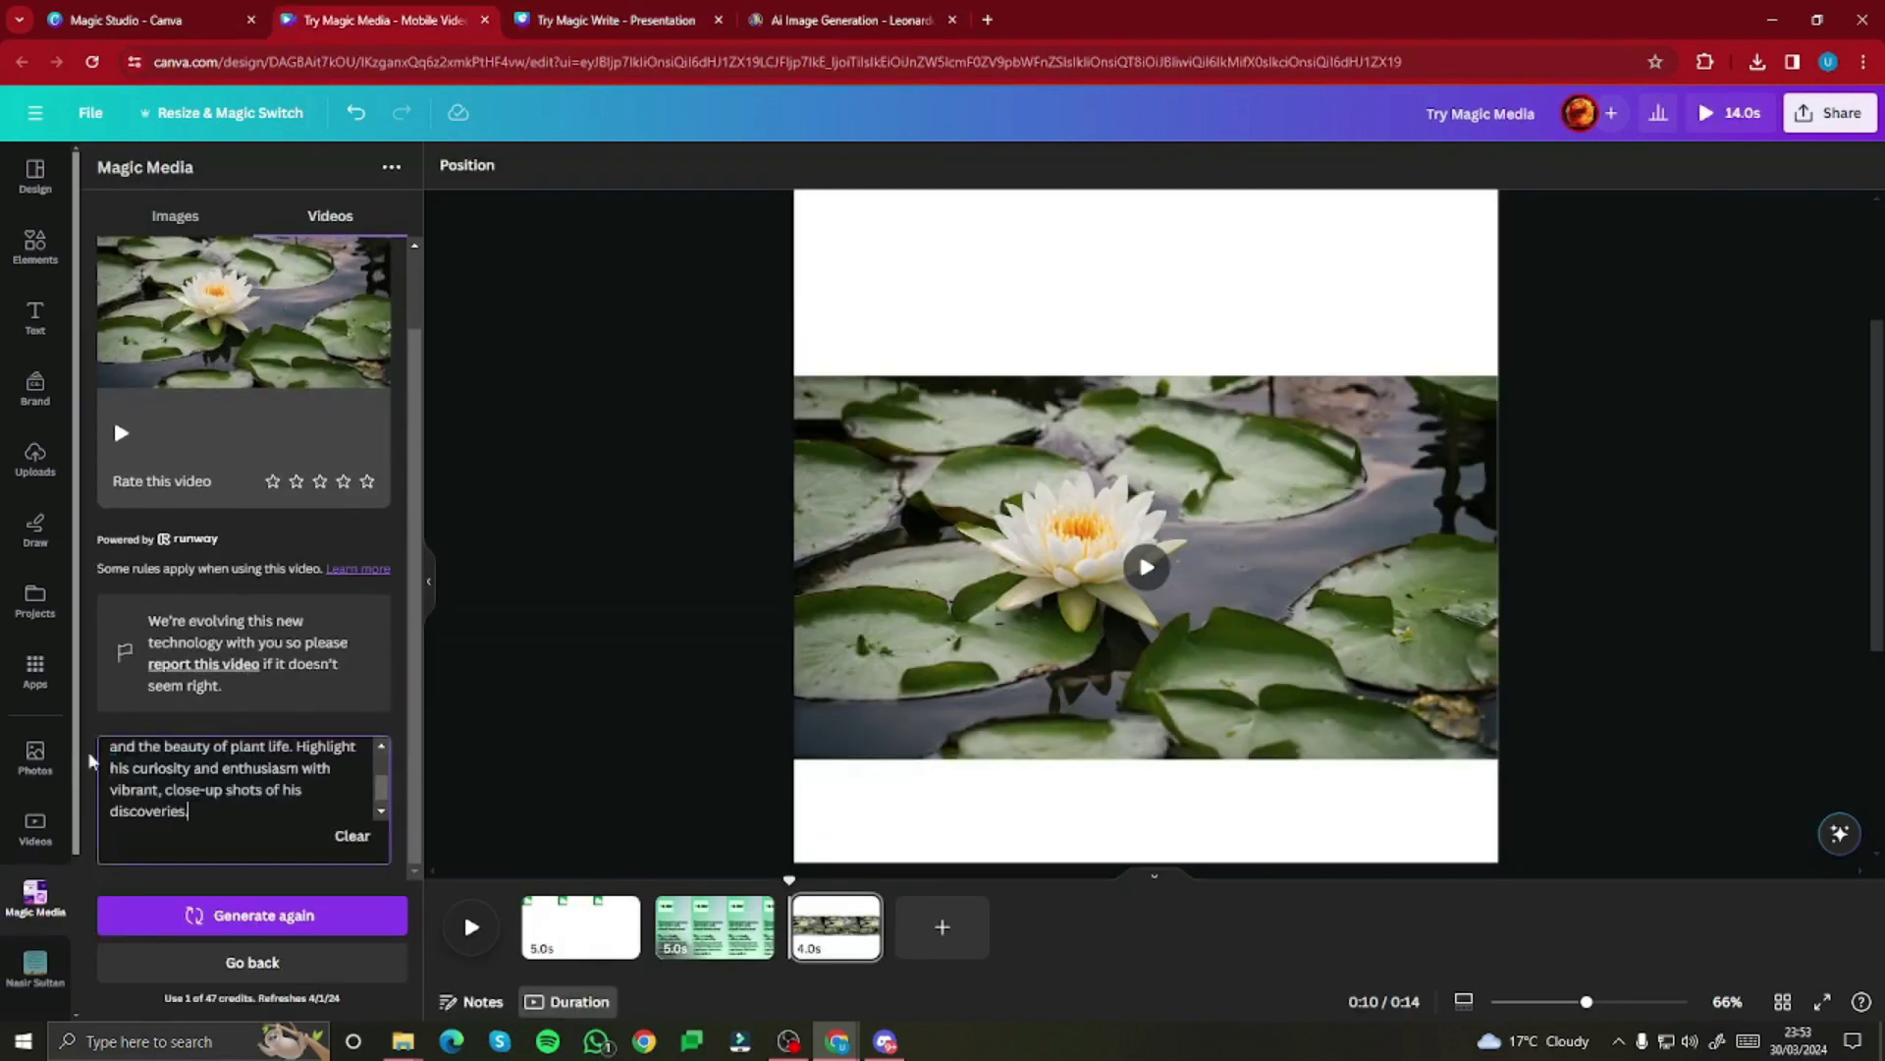
left_click(283, 923)
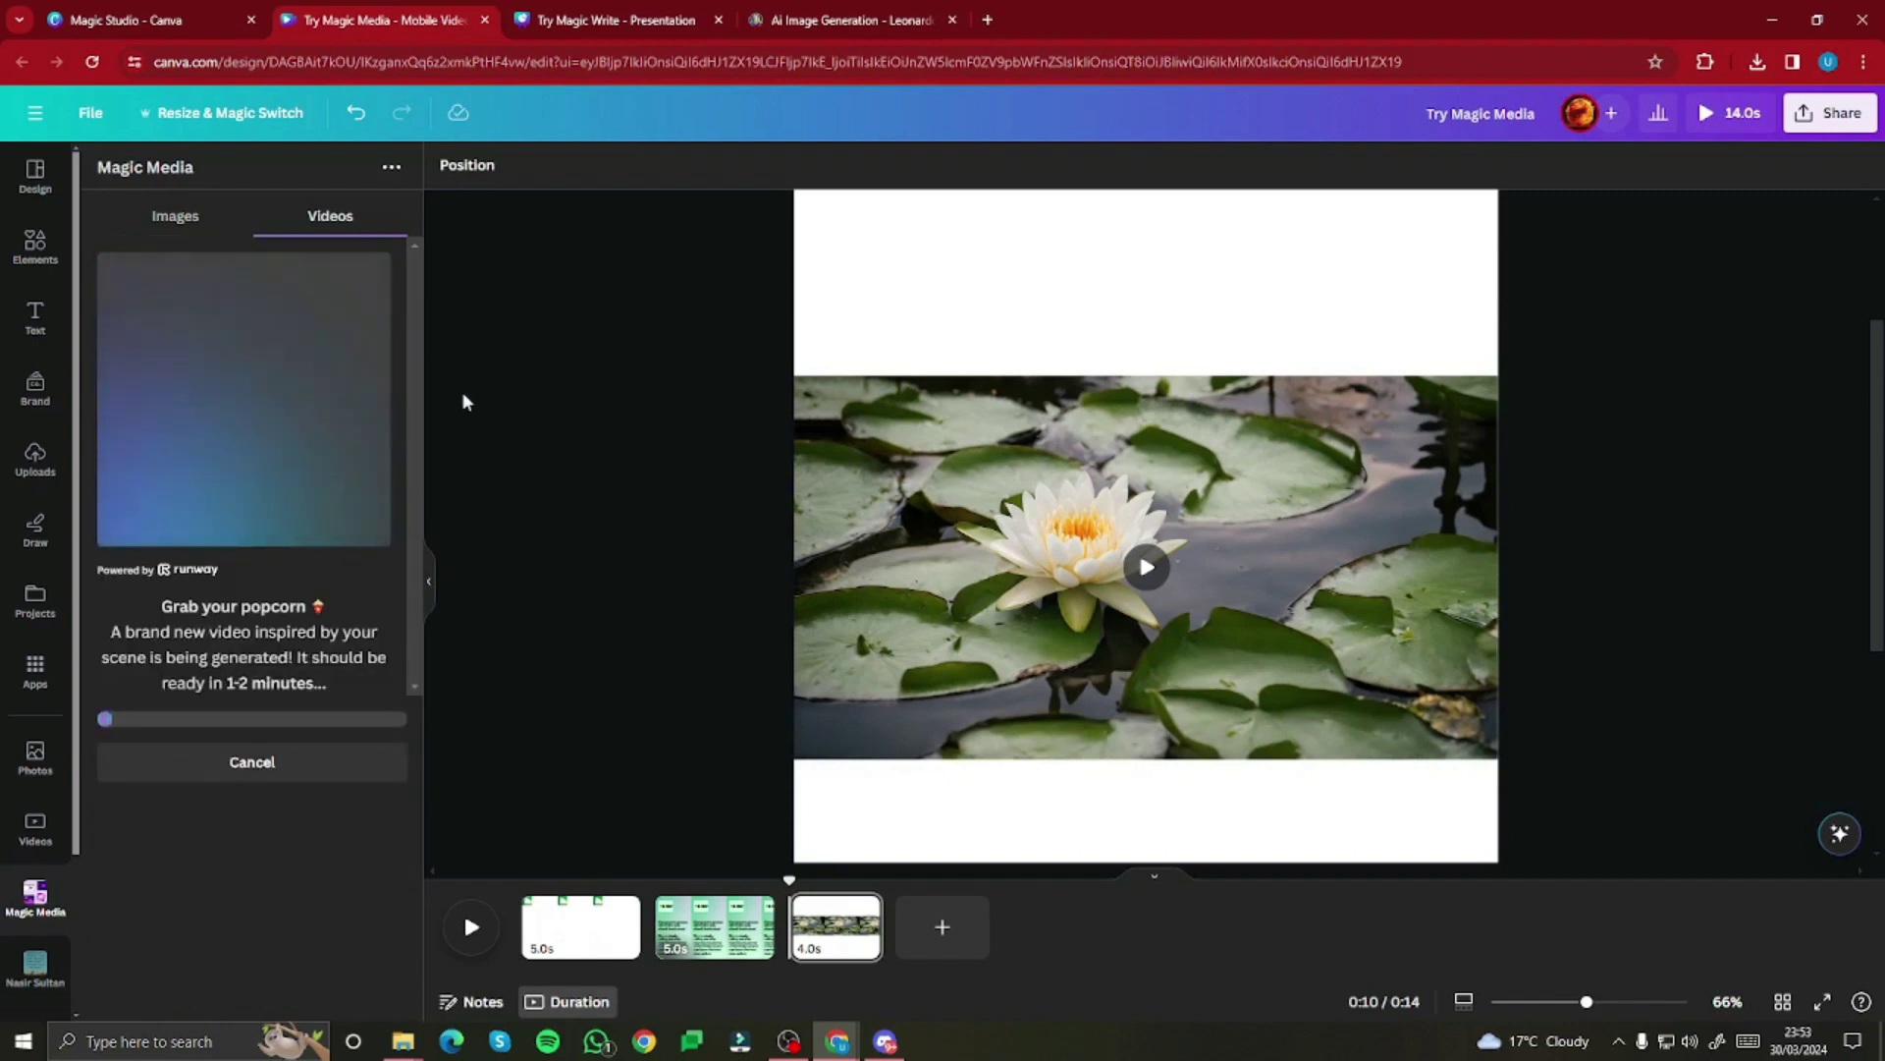
Step: Play back the generated video of the boy and butterflies in the garden
left_click(595, 21)
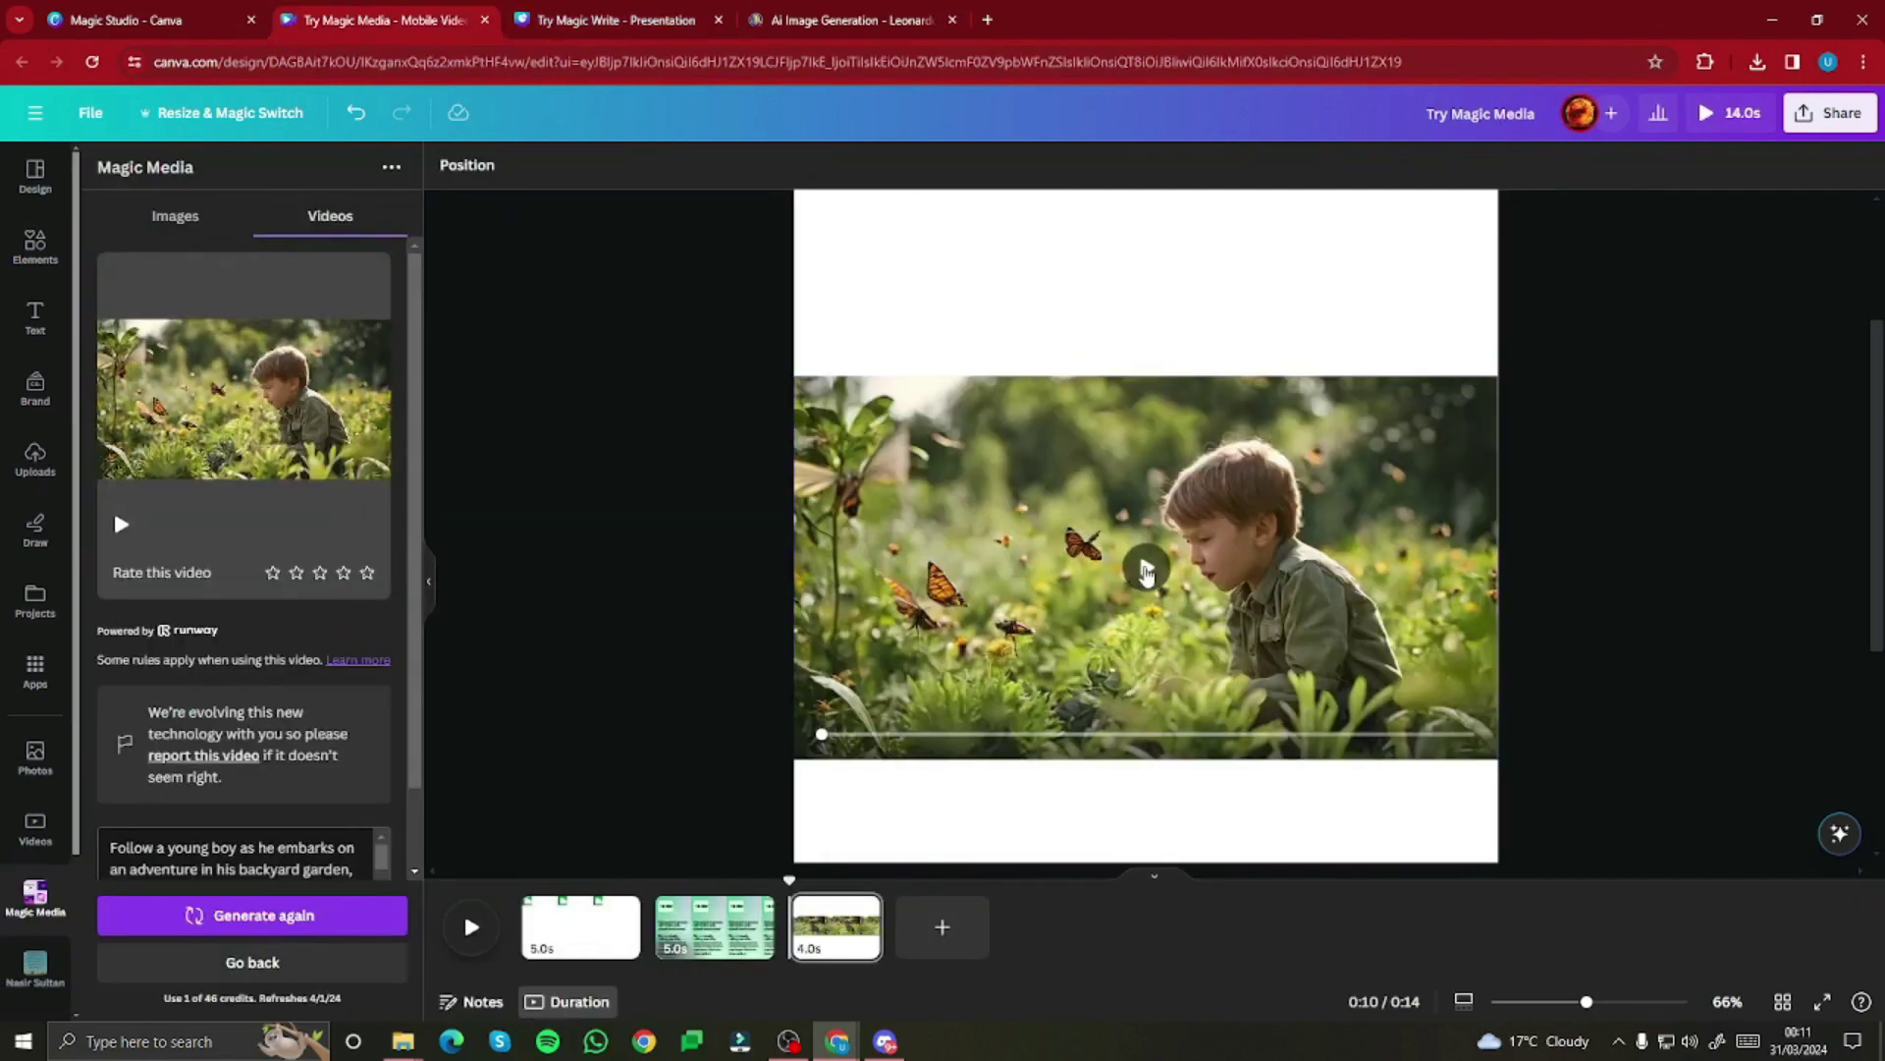
left_click(1058, 580)
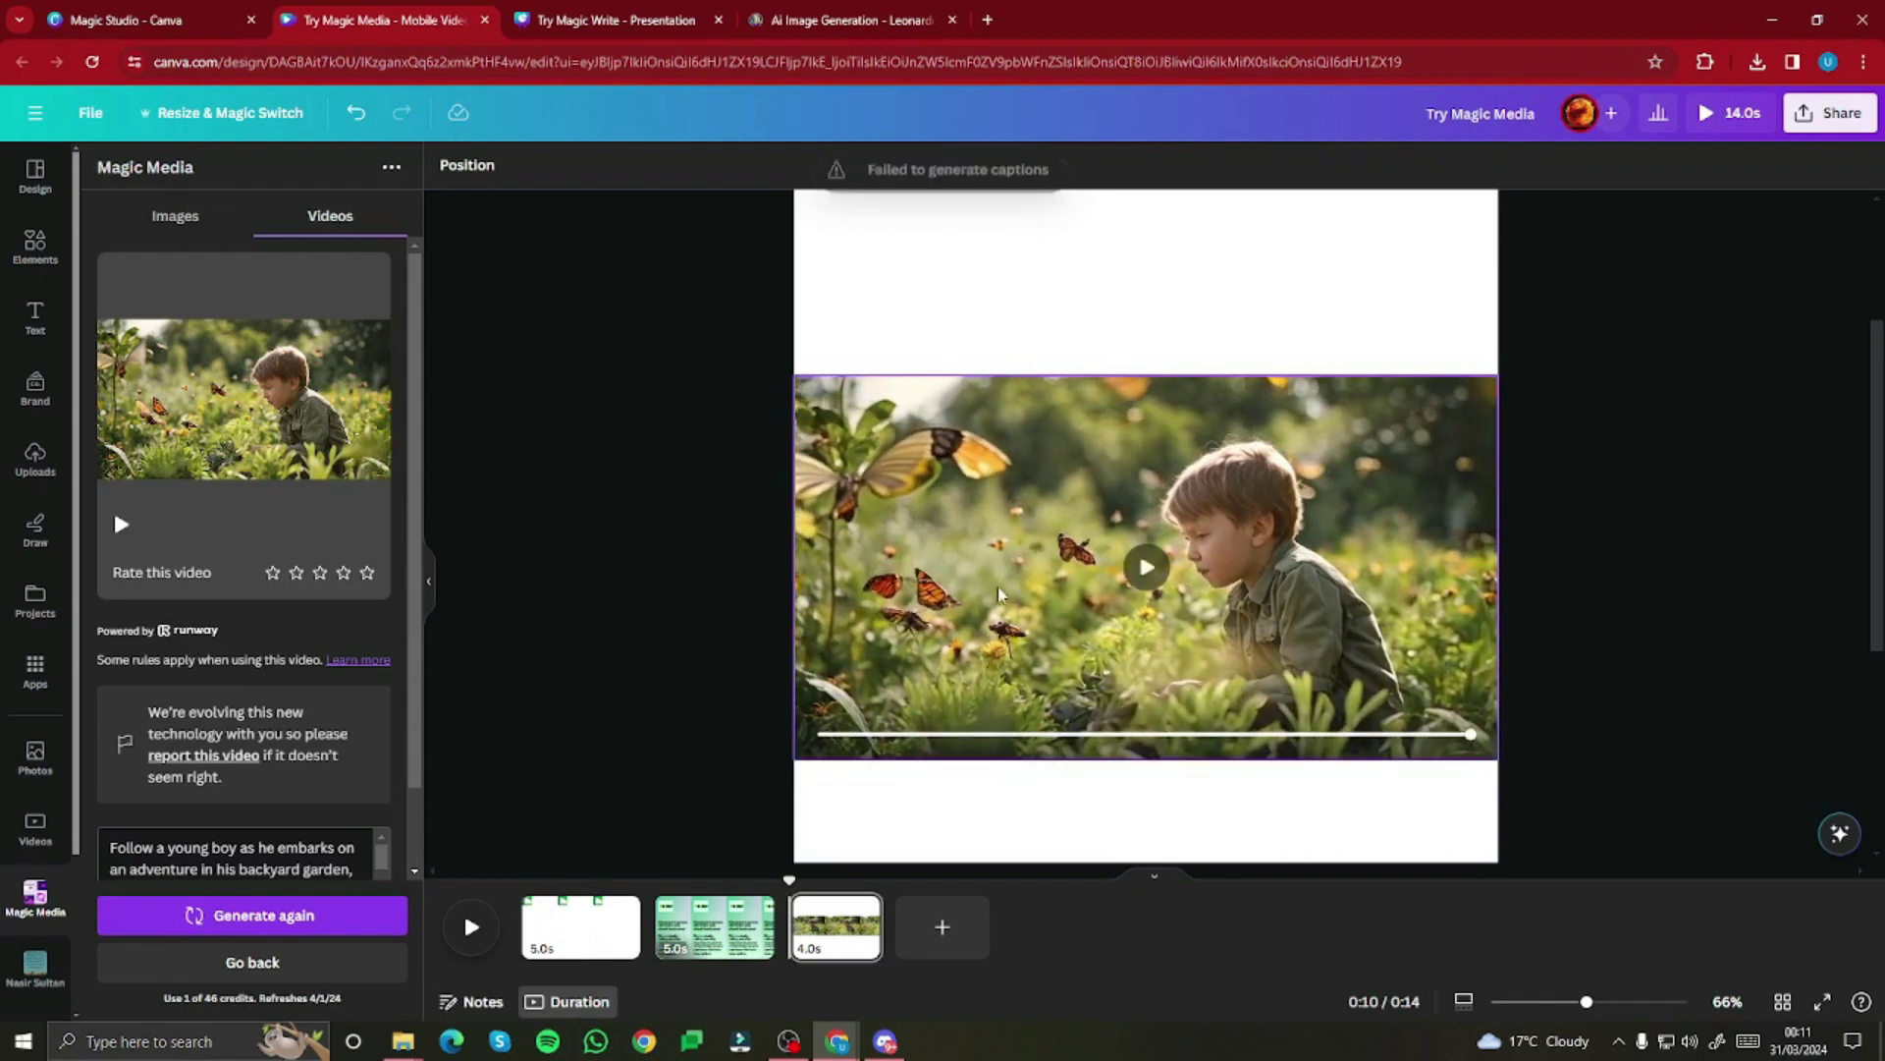
left_click(1144, 572)
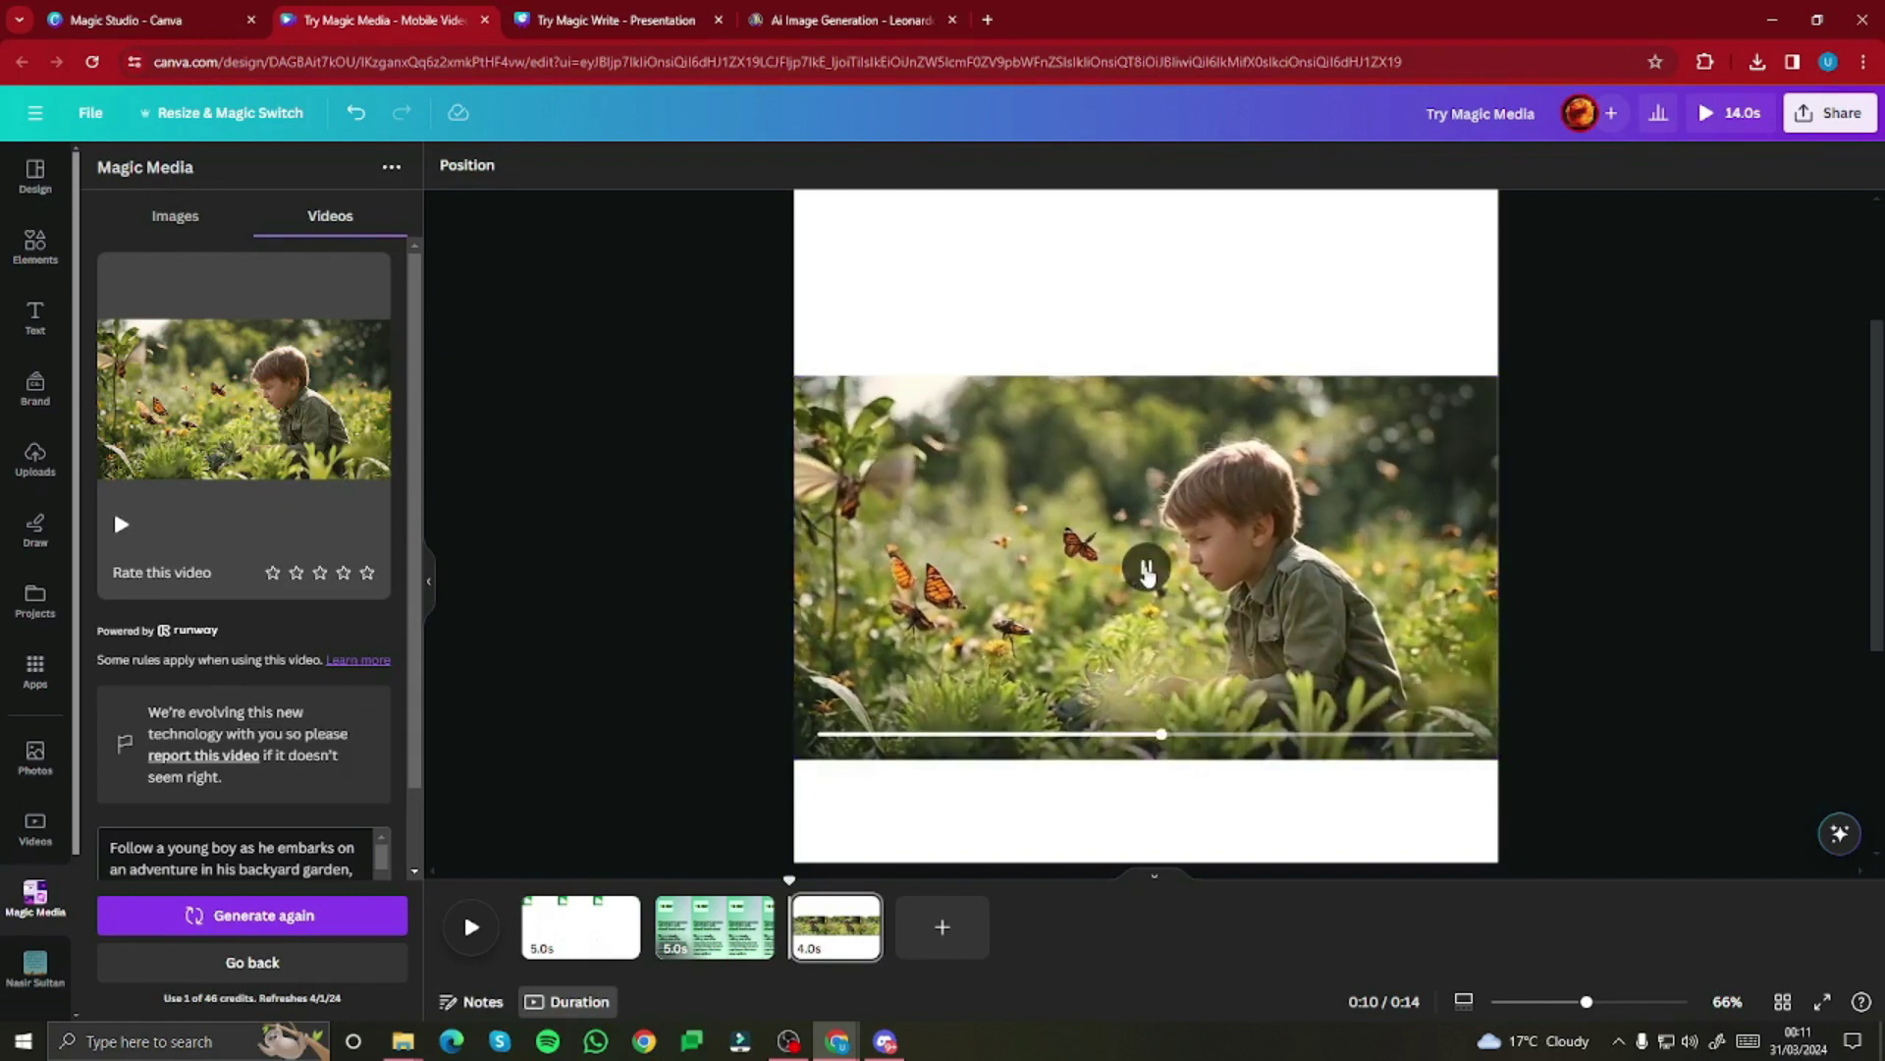
left_click(1147, 569)
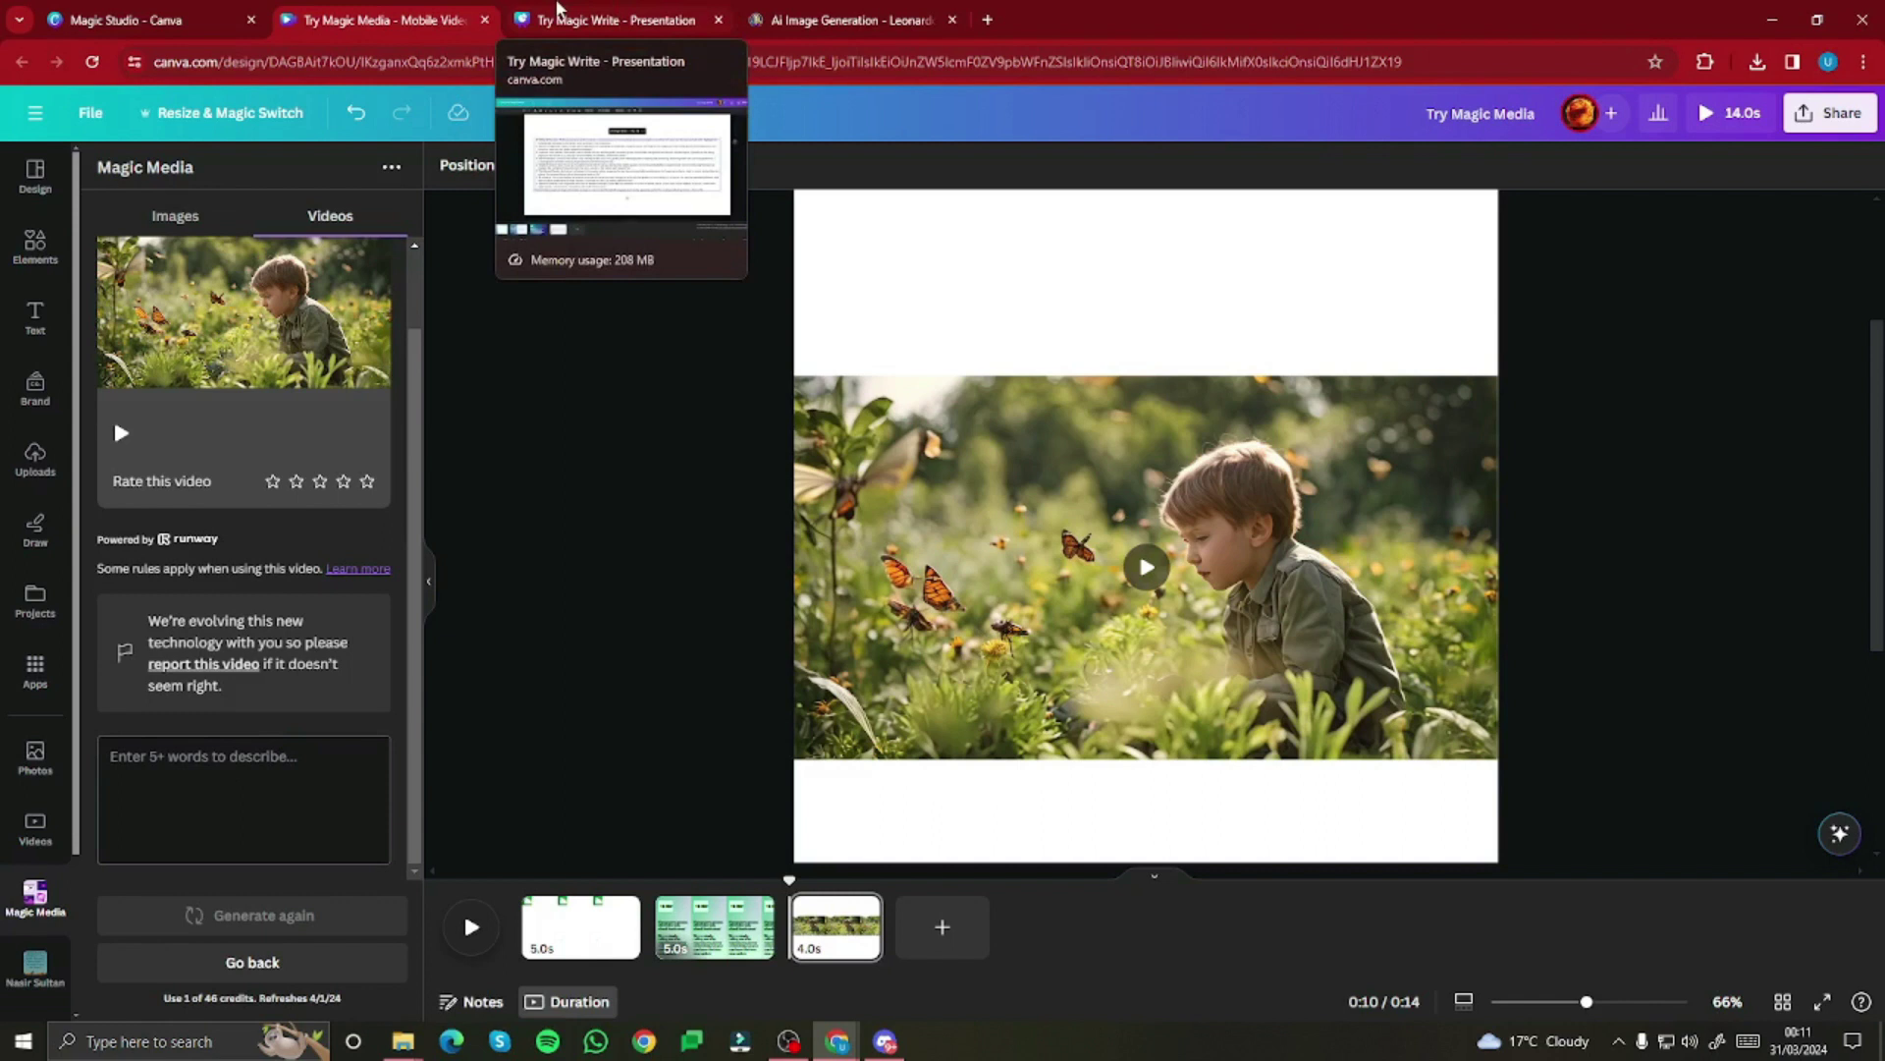
Step: Generate Magic Write video prompts about an eagle sitting on top of a mountain and copy the "A Moment of Solitude" description
left_click(556, 8)
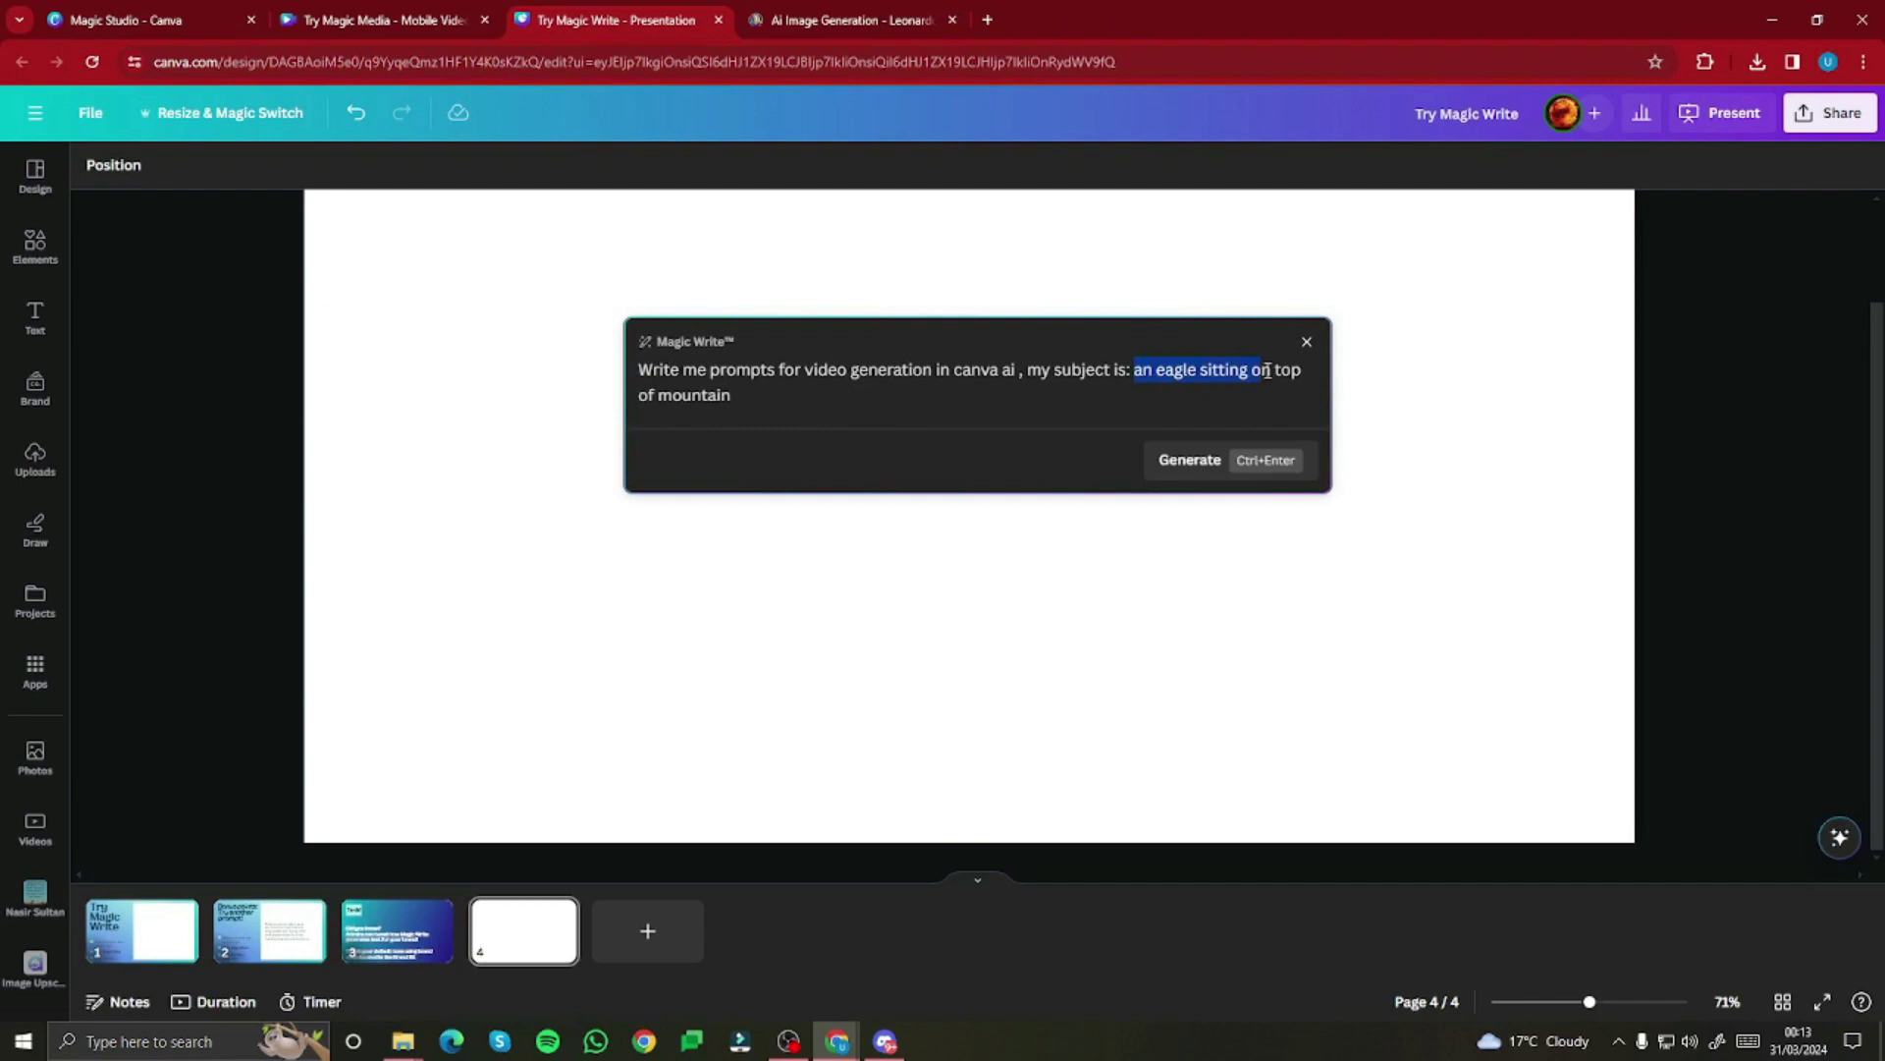
left_click(1160, 453)
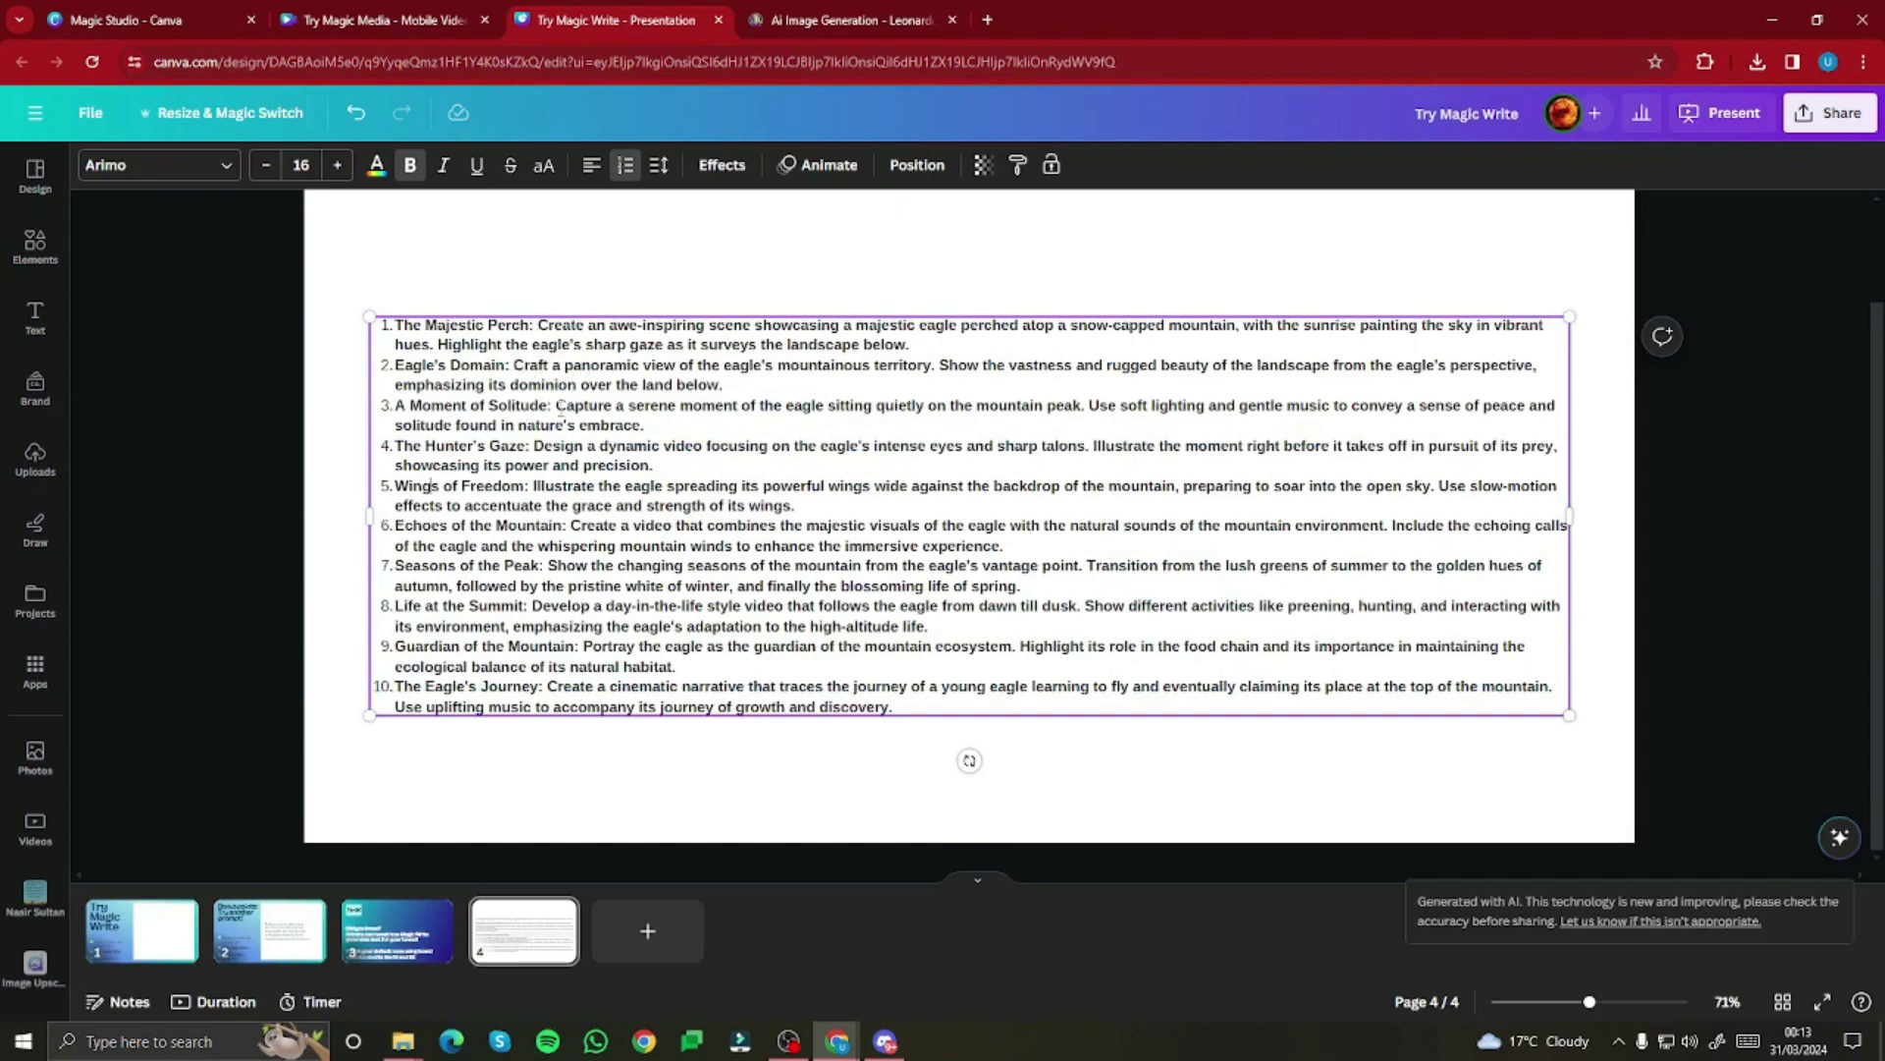
left_click_drag(557, 408, 681, 427)
Step: Generate a Magic Media video from the copied description of the eagle sitting quietly on the mountain peak
left_click(452, 12)
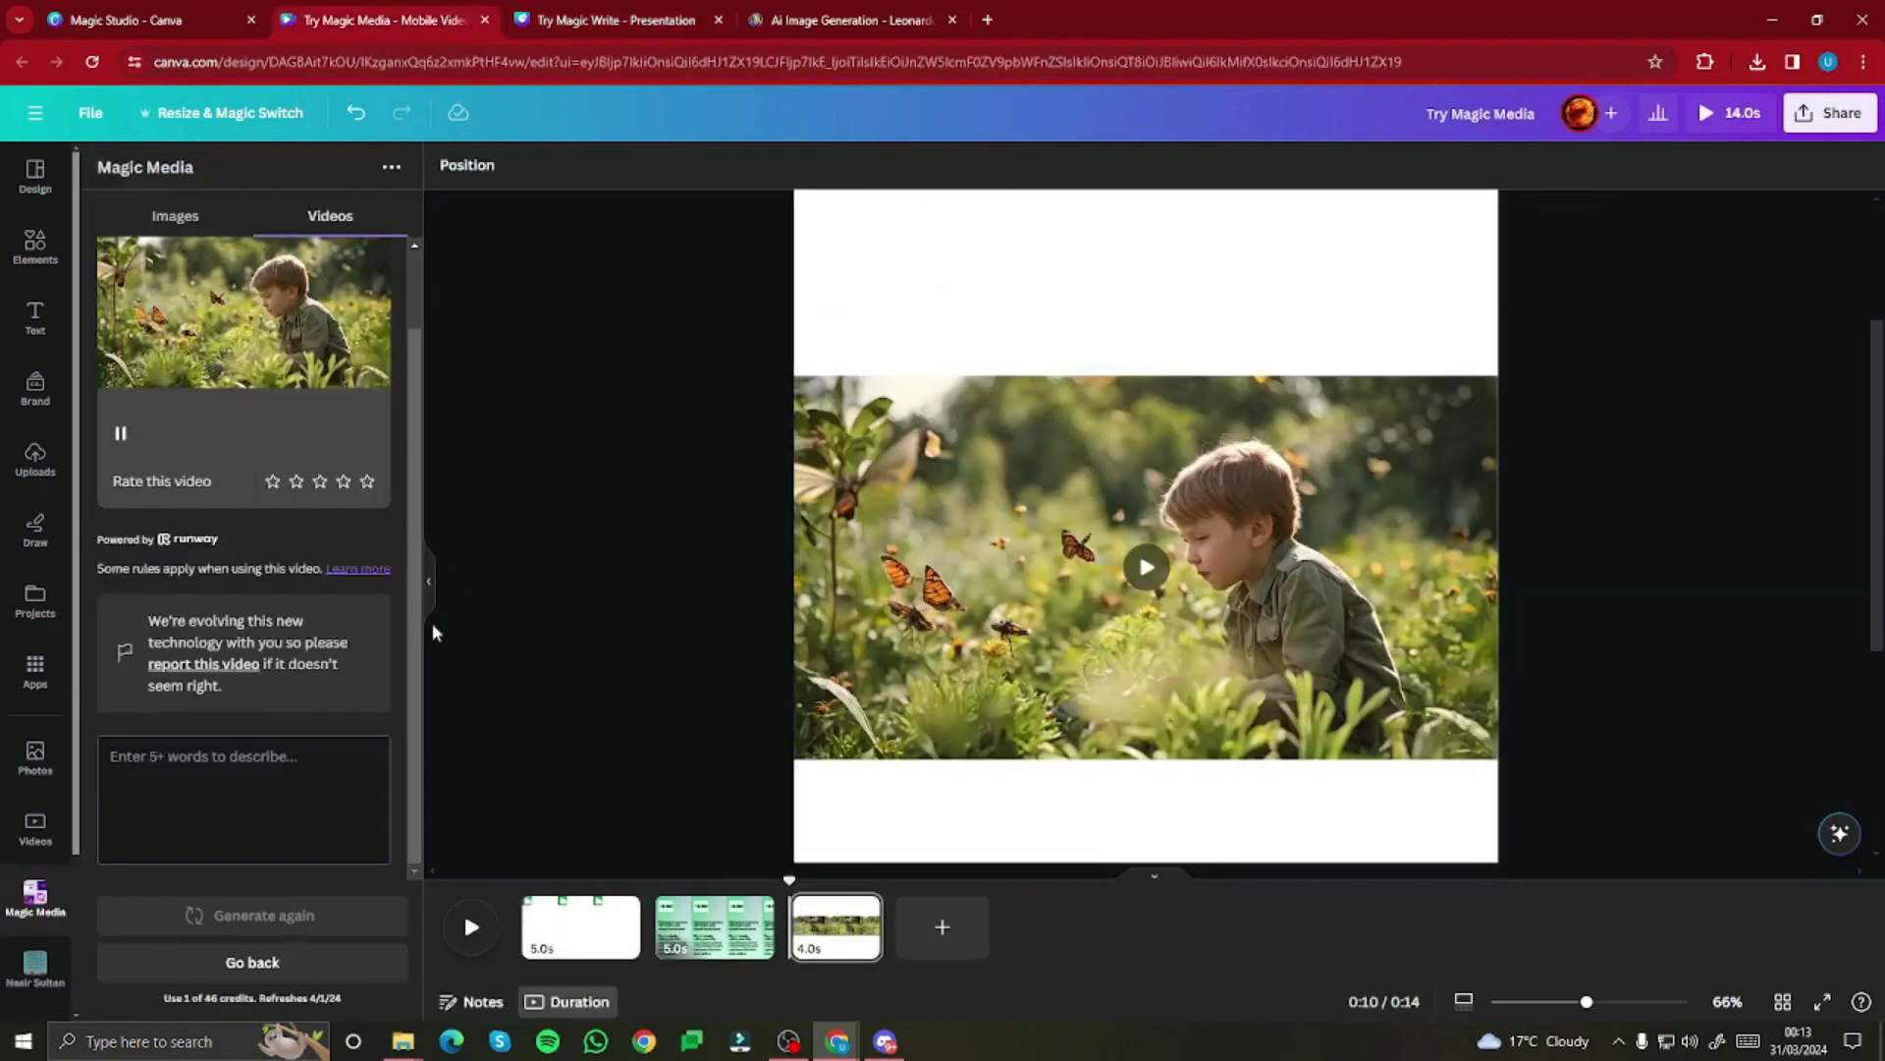
left_click(183, 784)
key("ctrl+v")
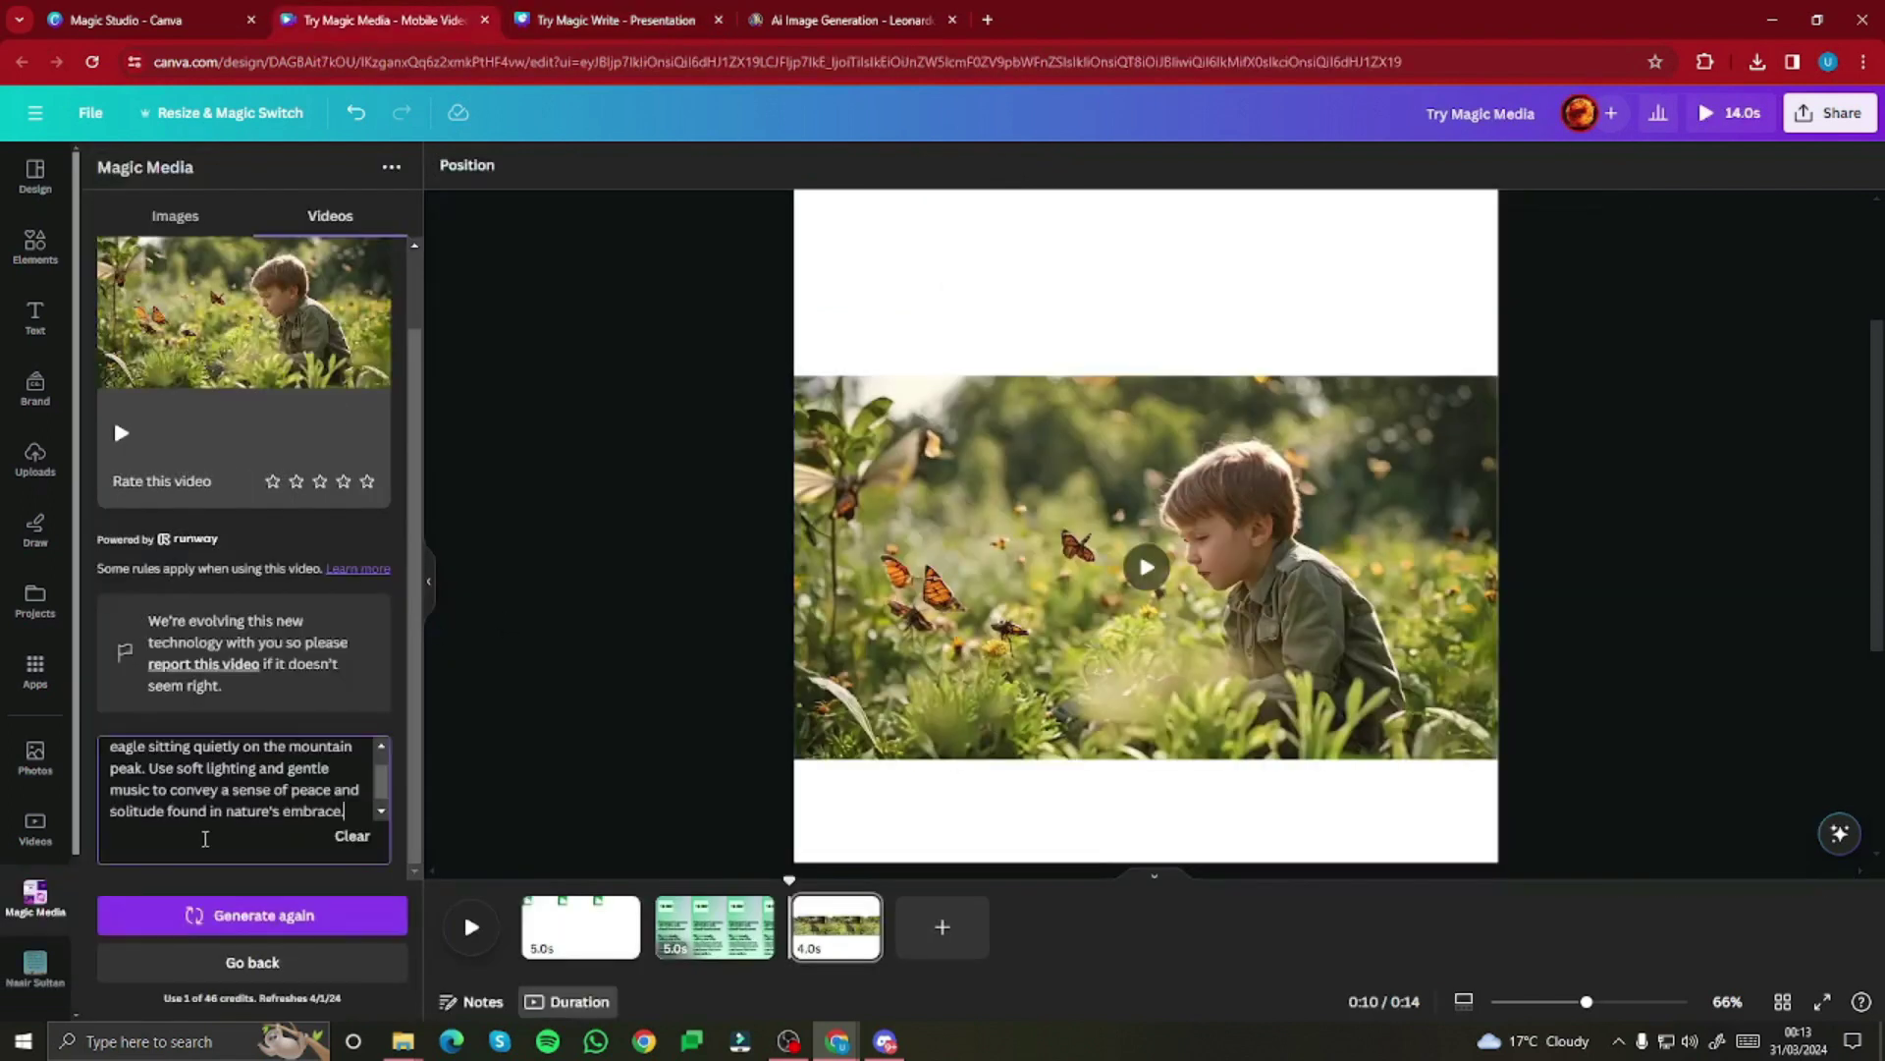
left_click(271, 923)
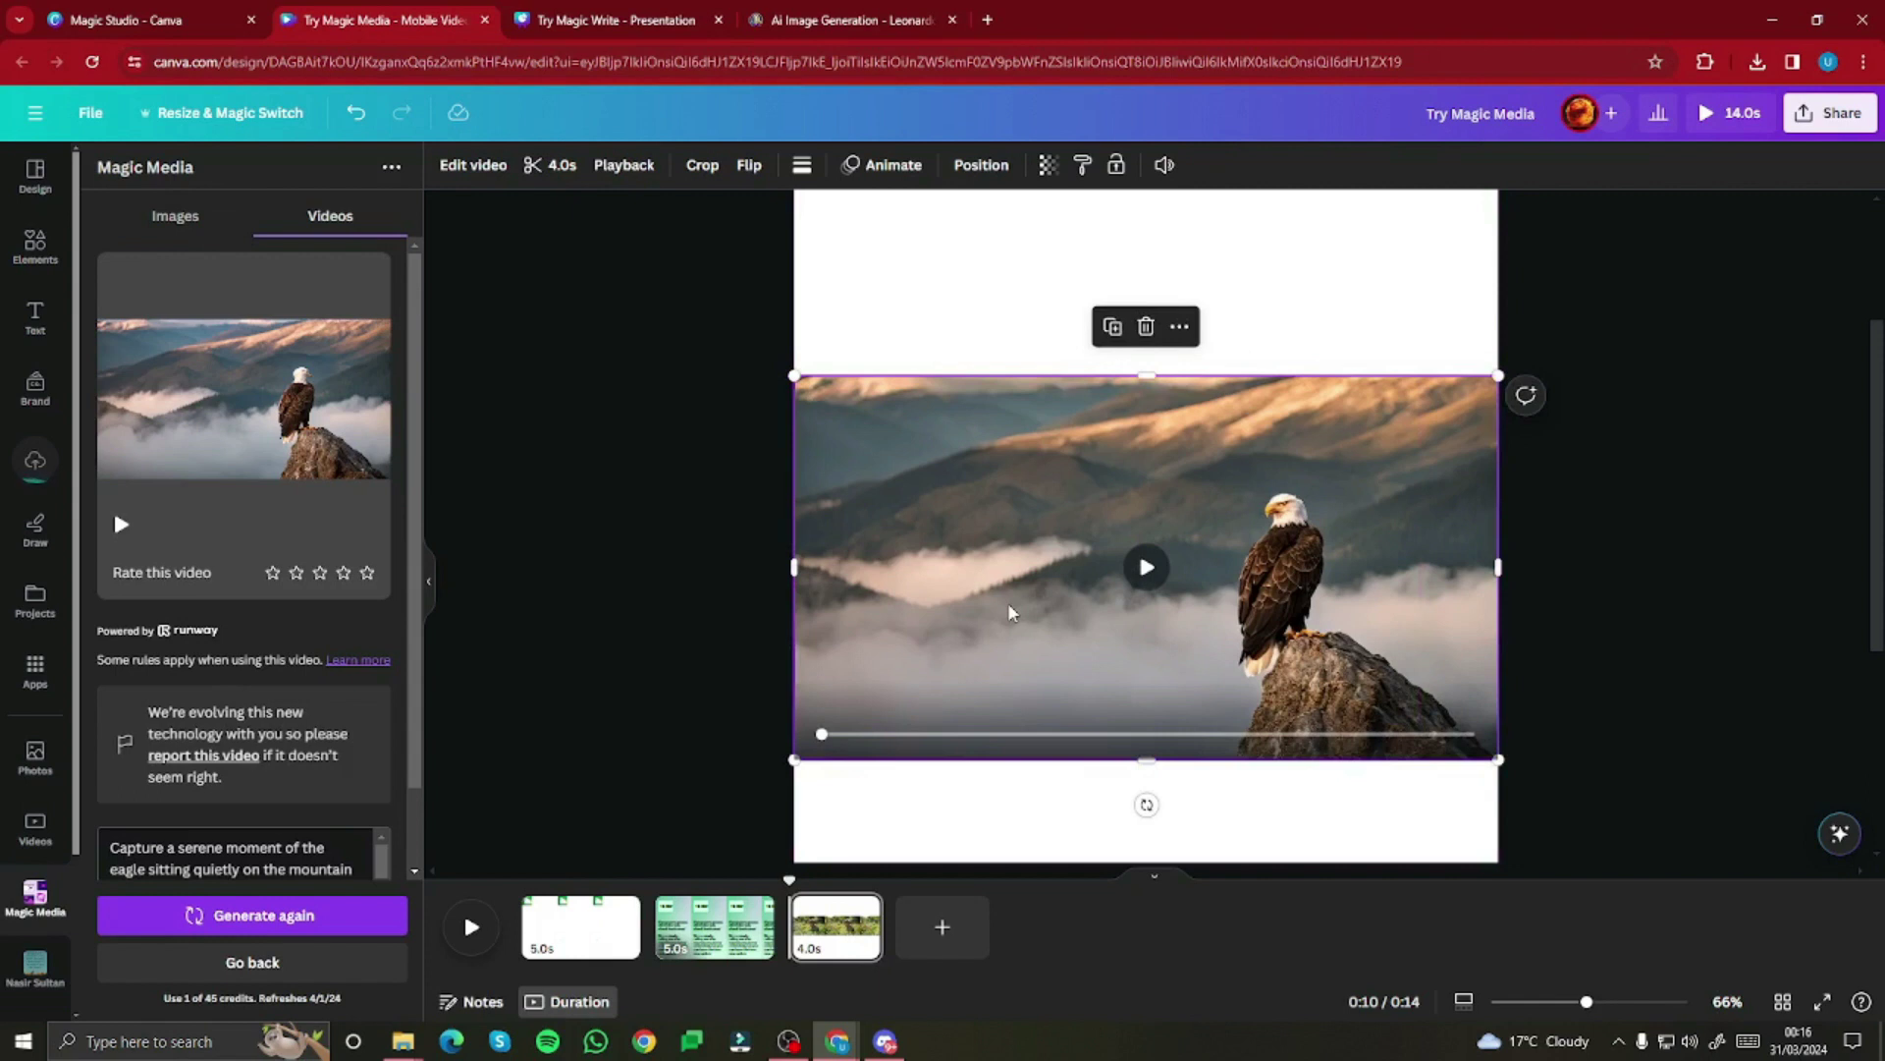
Step: Play back the generated eagle video on the page repeatedly to review its motion
left_click(1146, 567)
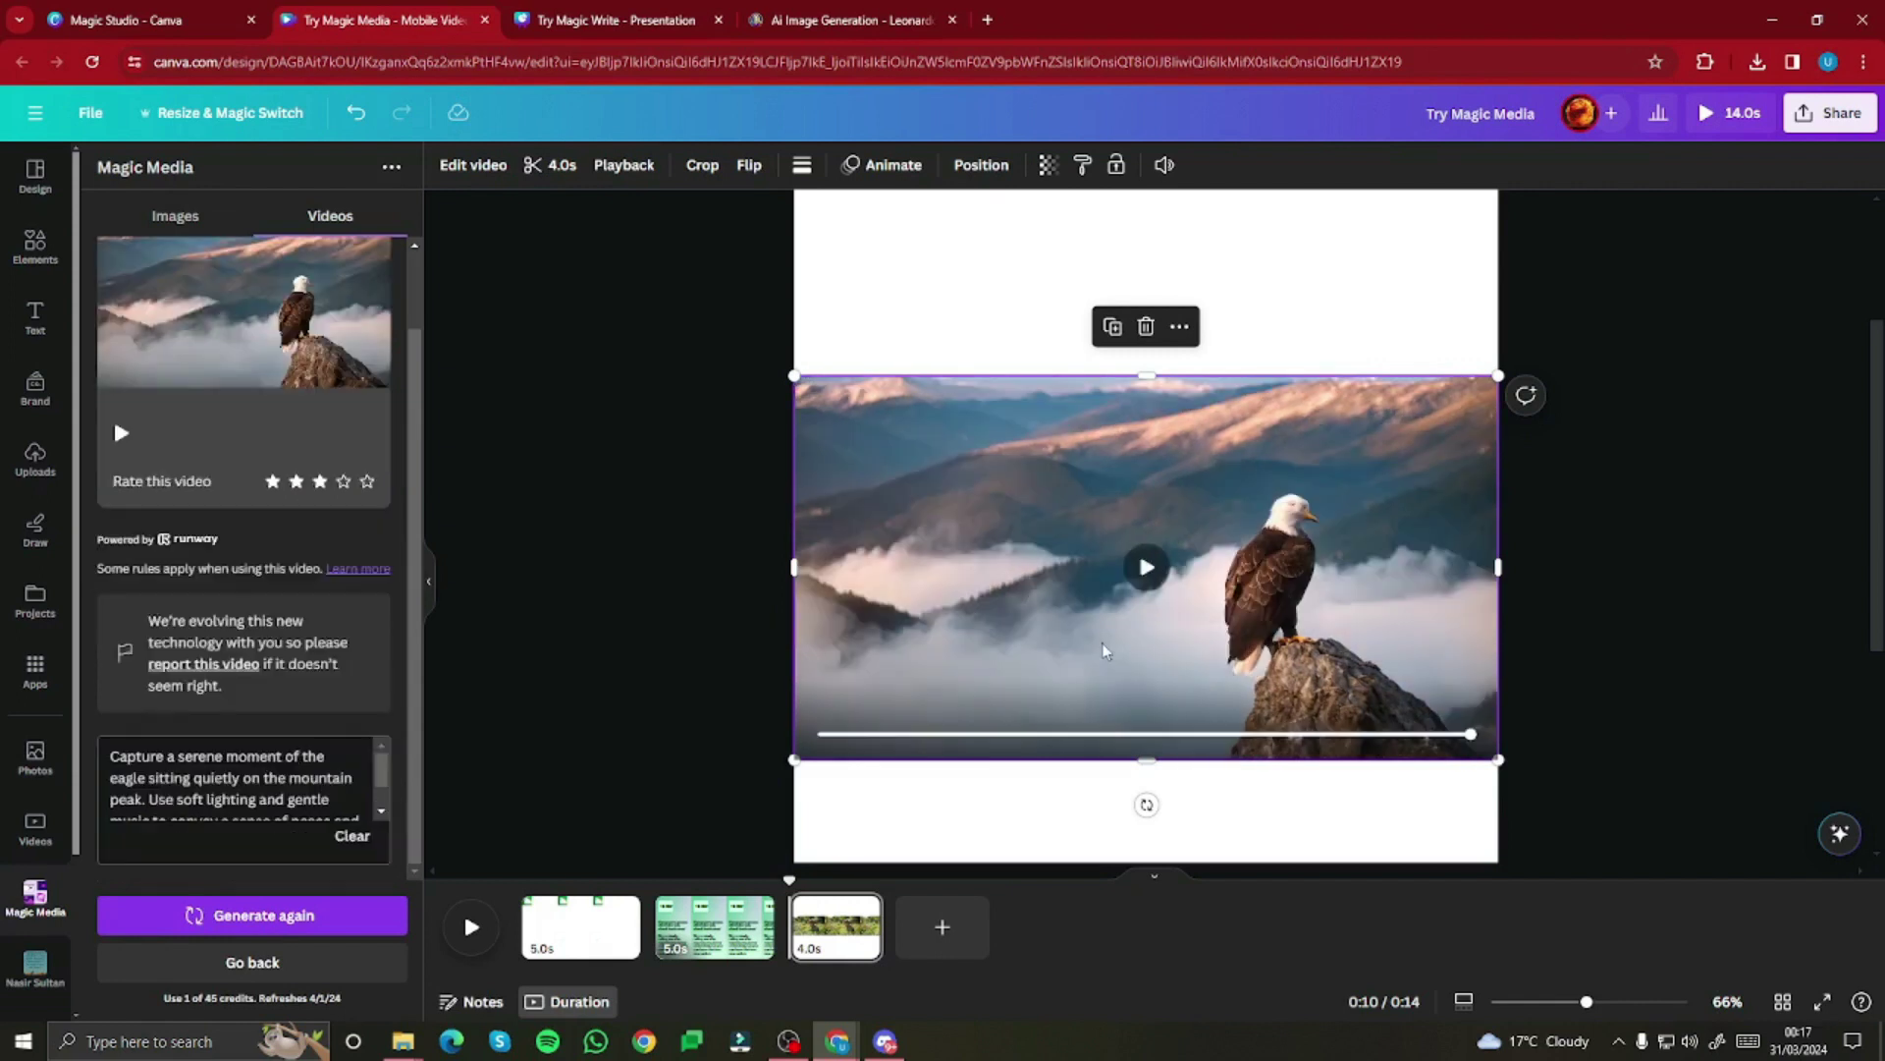
left_click(1141, 568)
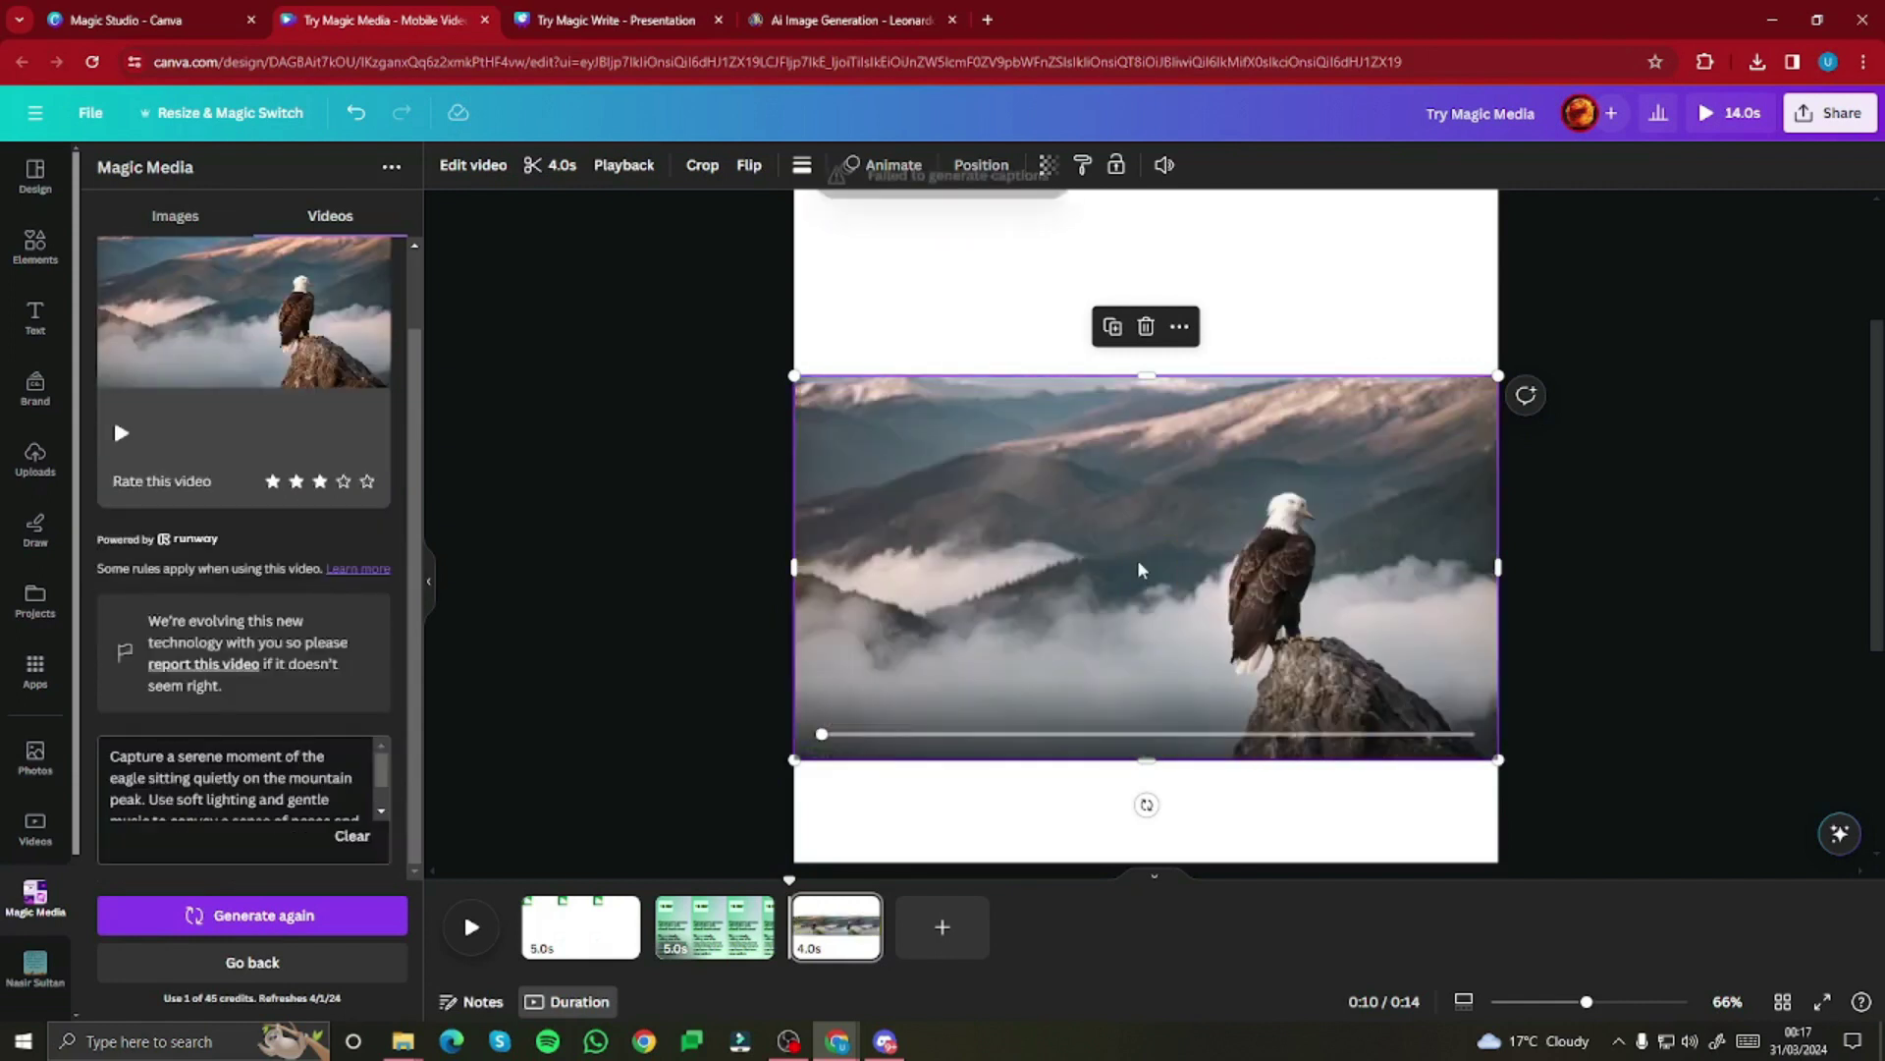
left_click(1141, 567)
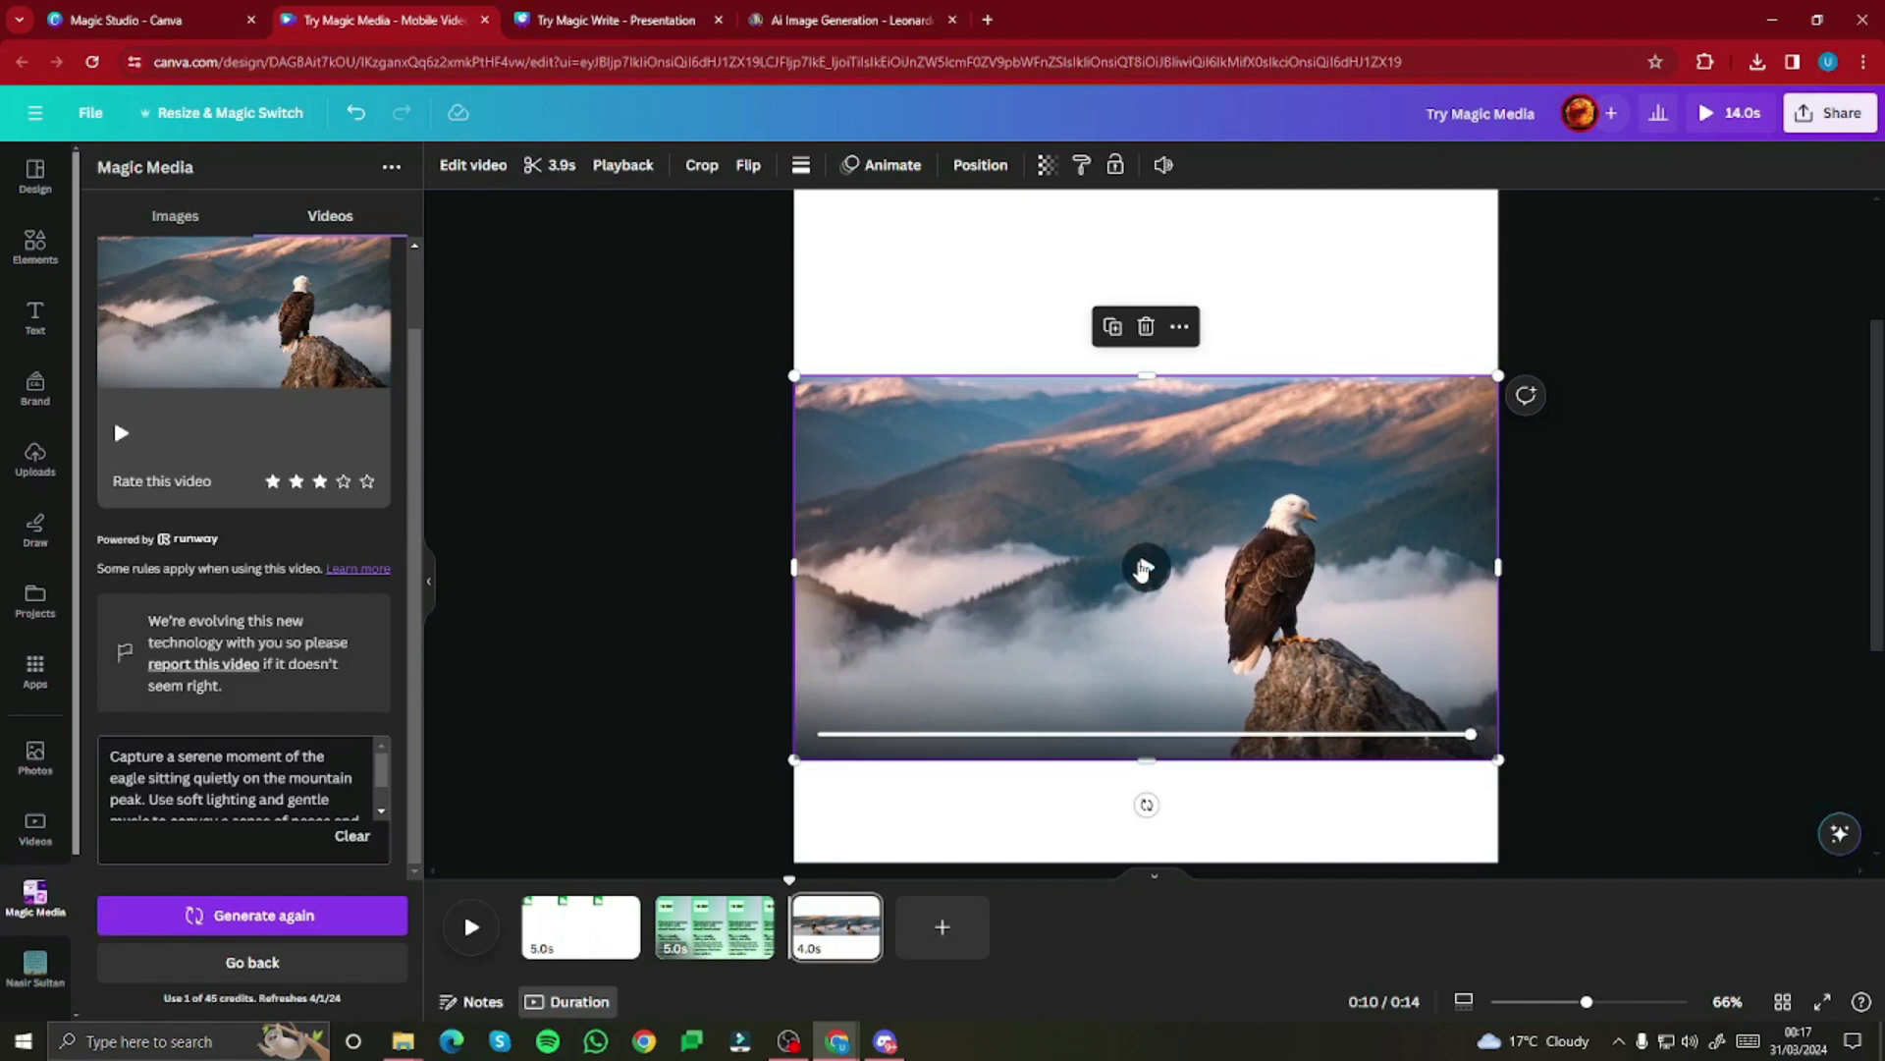
Step: Return to the Magic Studio page and review the overviews of the Magic Edit, Magic Grab and Magic Expand editing tools
key("ctrl+shift+Tab")
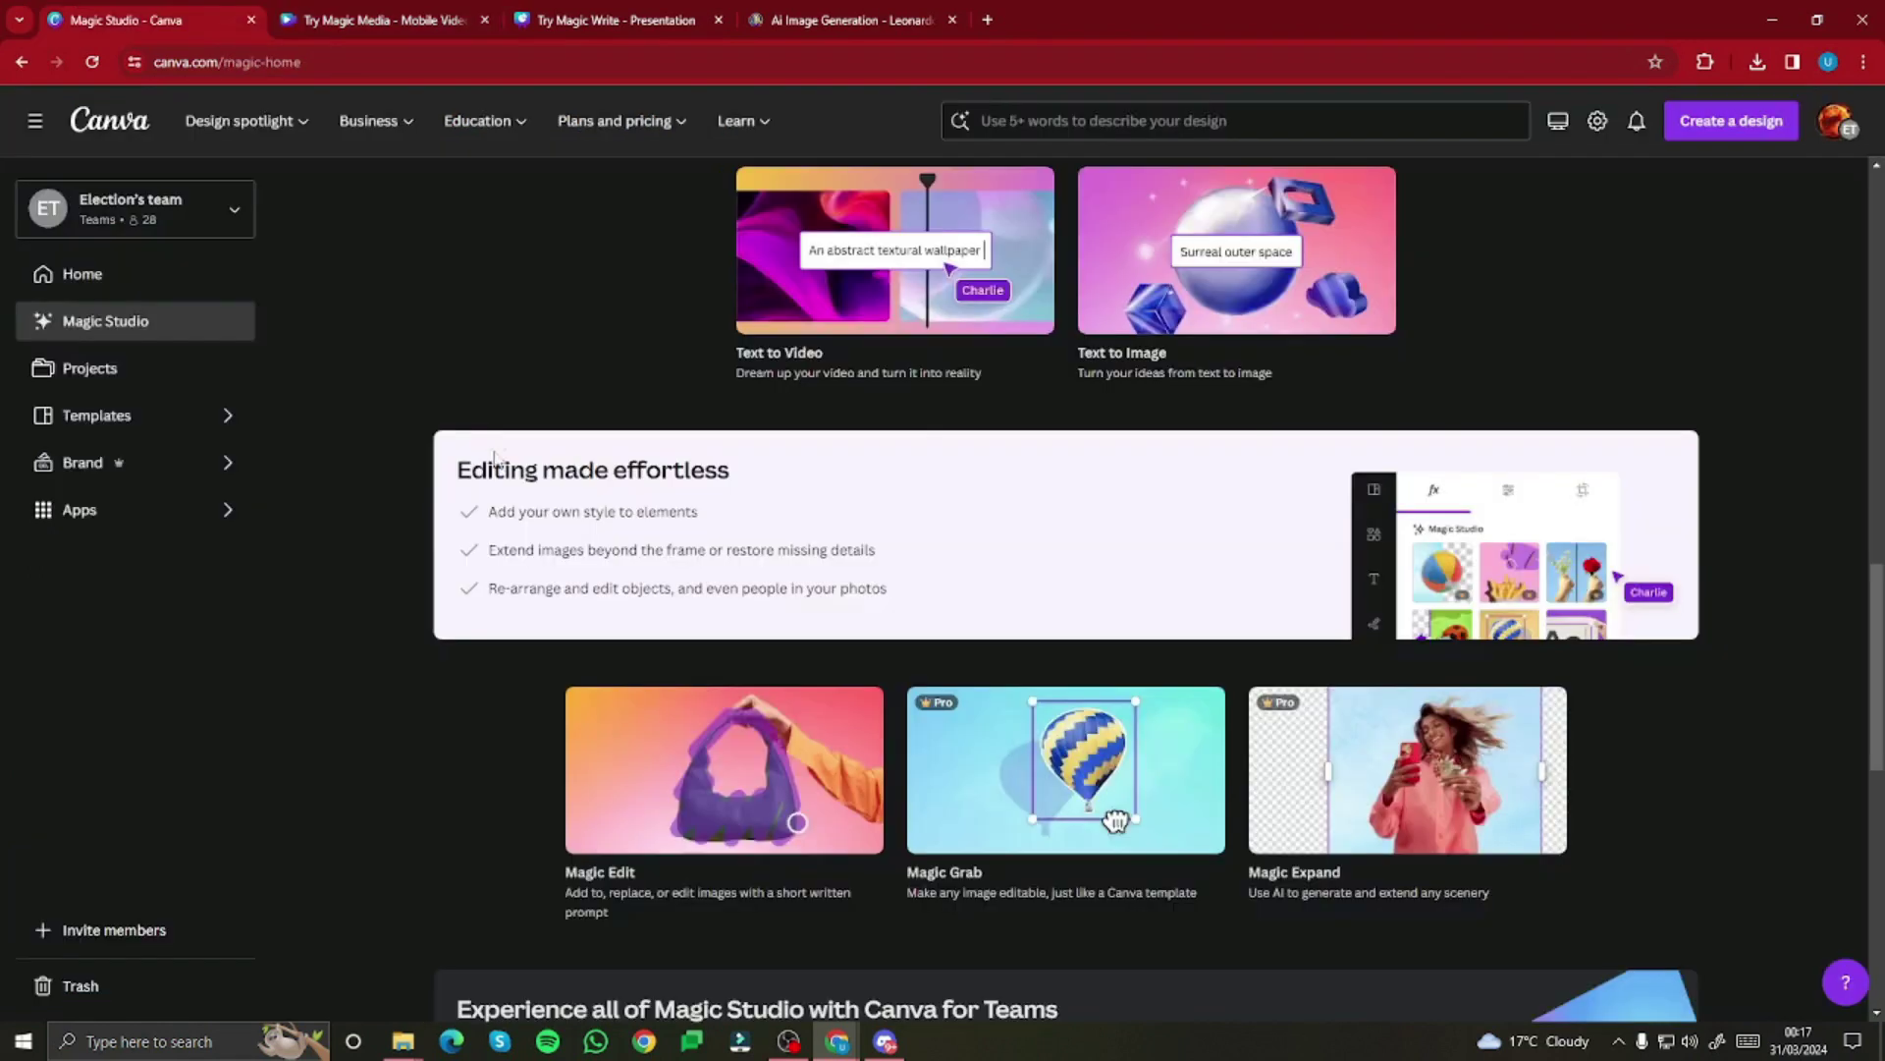
scroll(284, 515, "down", 2)
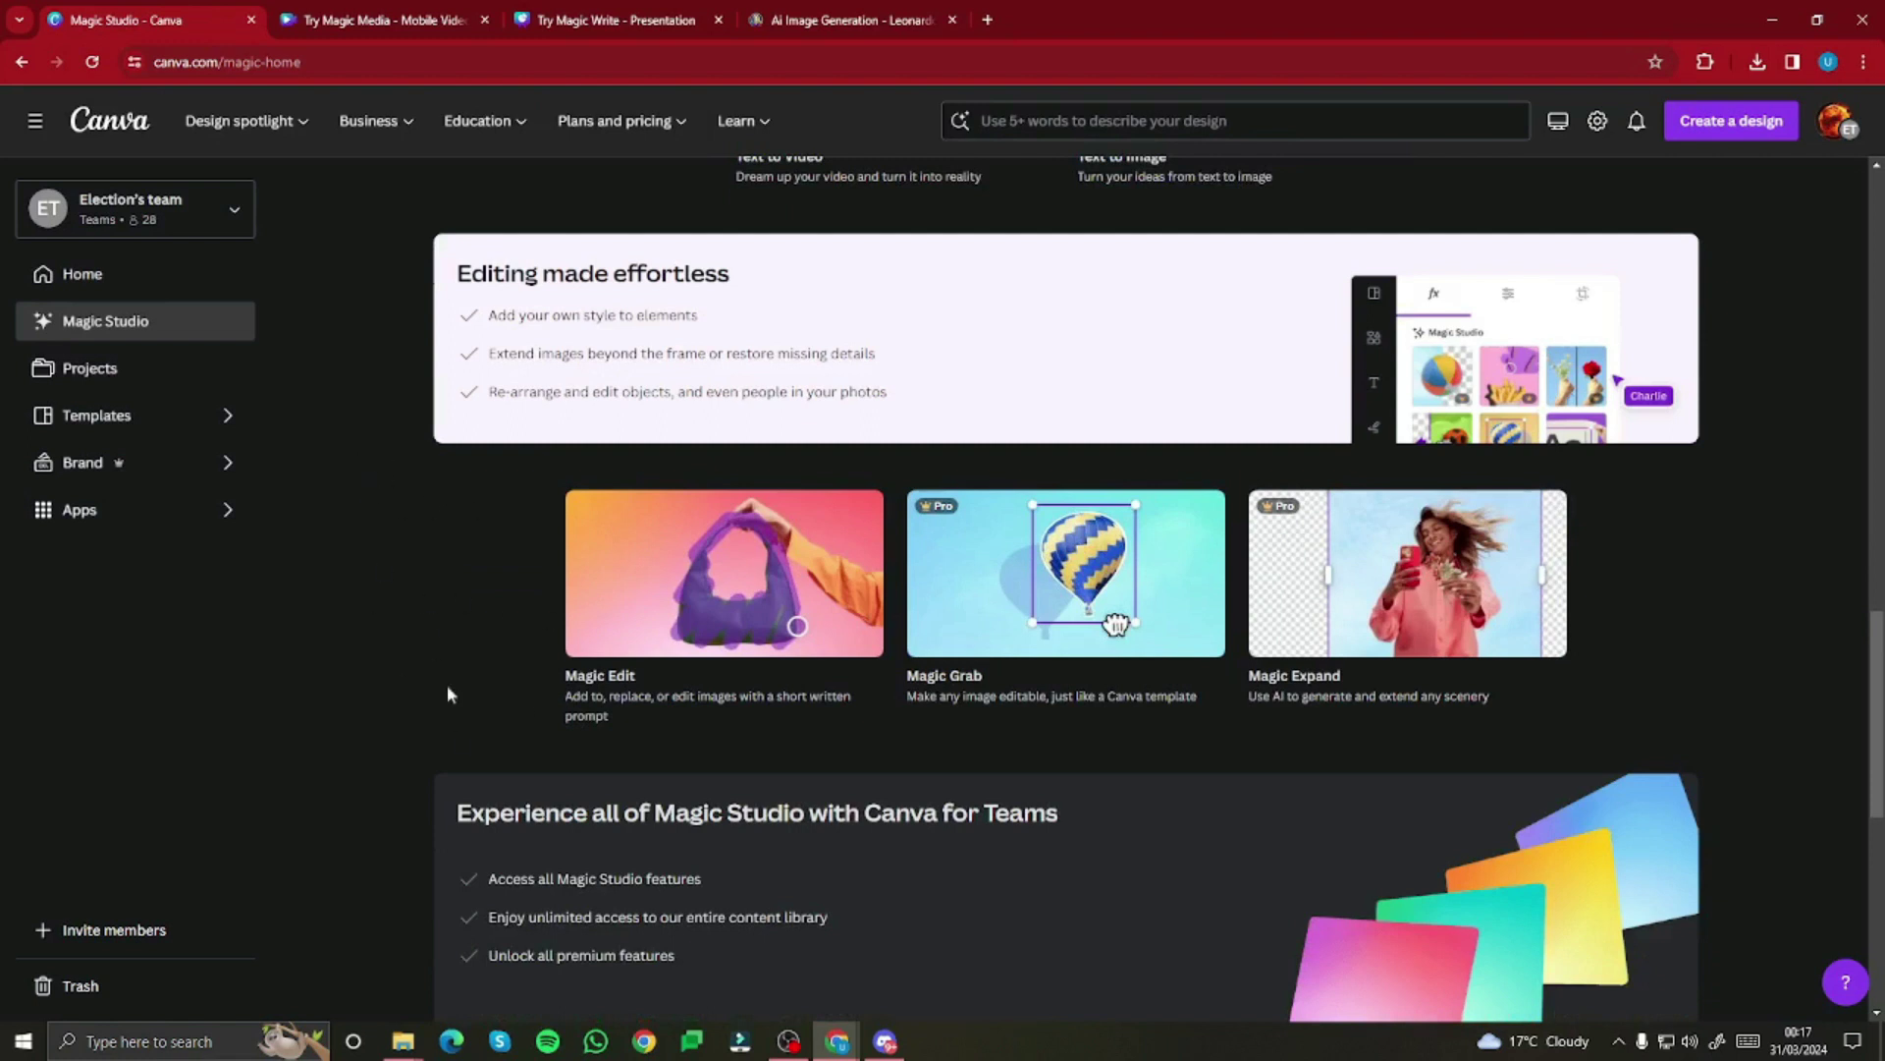
left_click(611, 538)
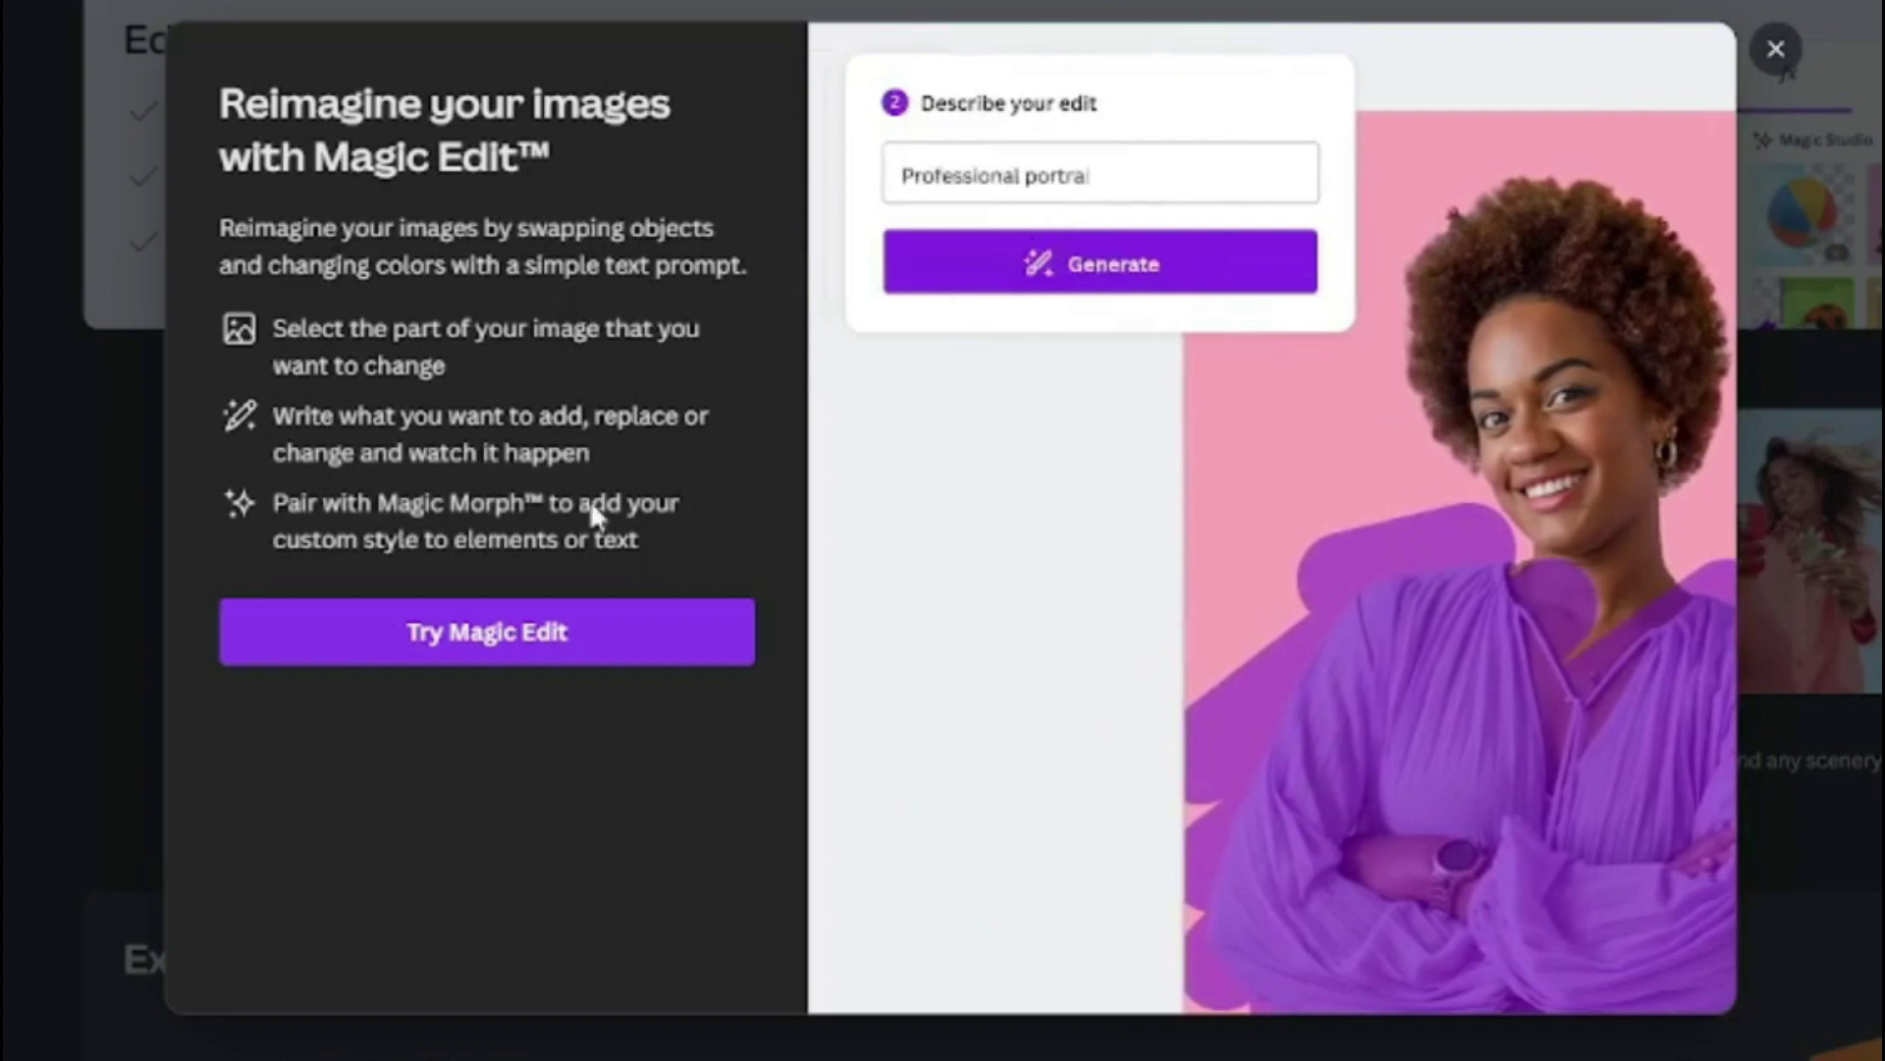
left_click(1777, 49)
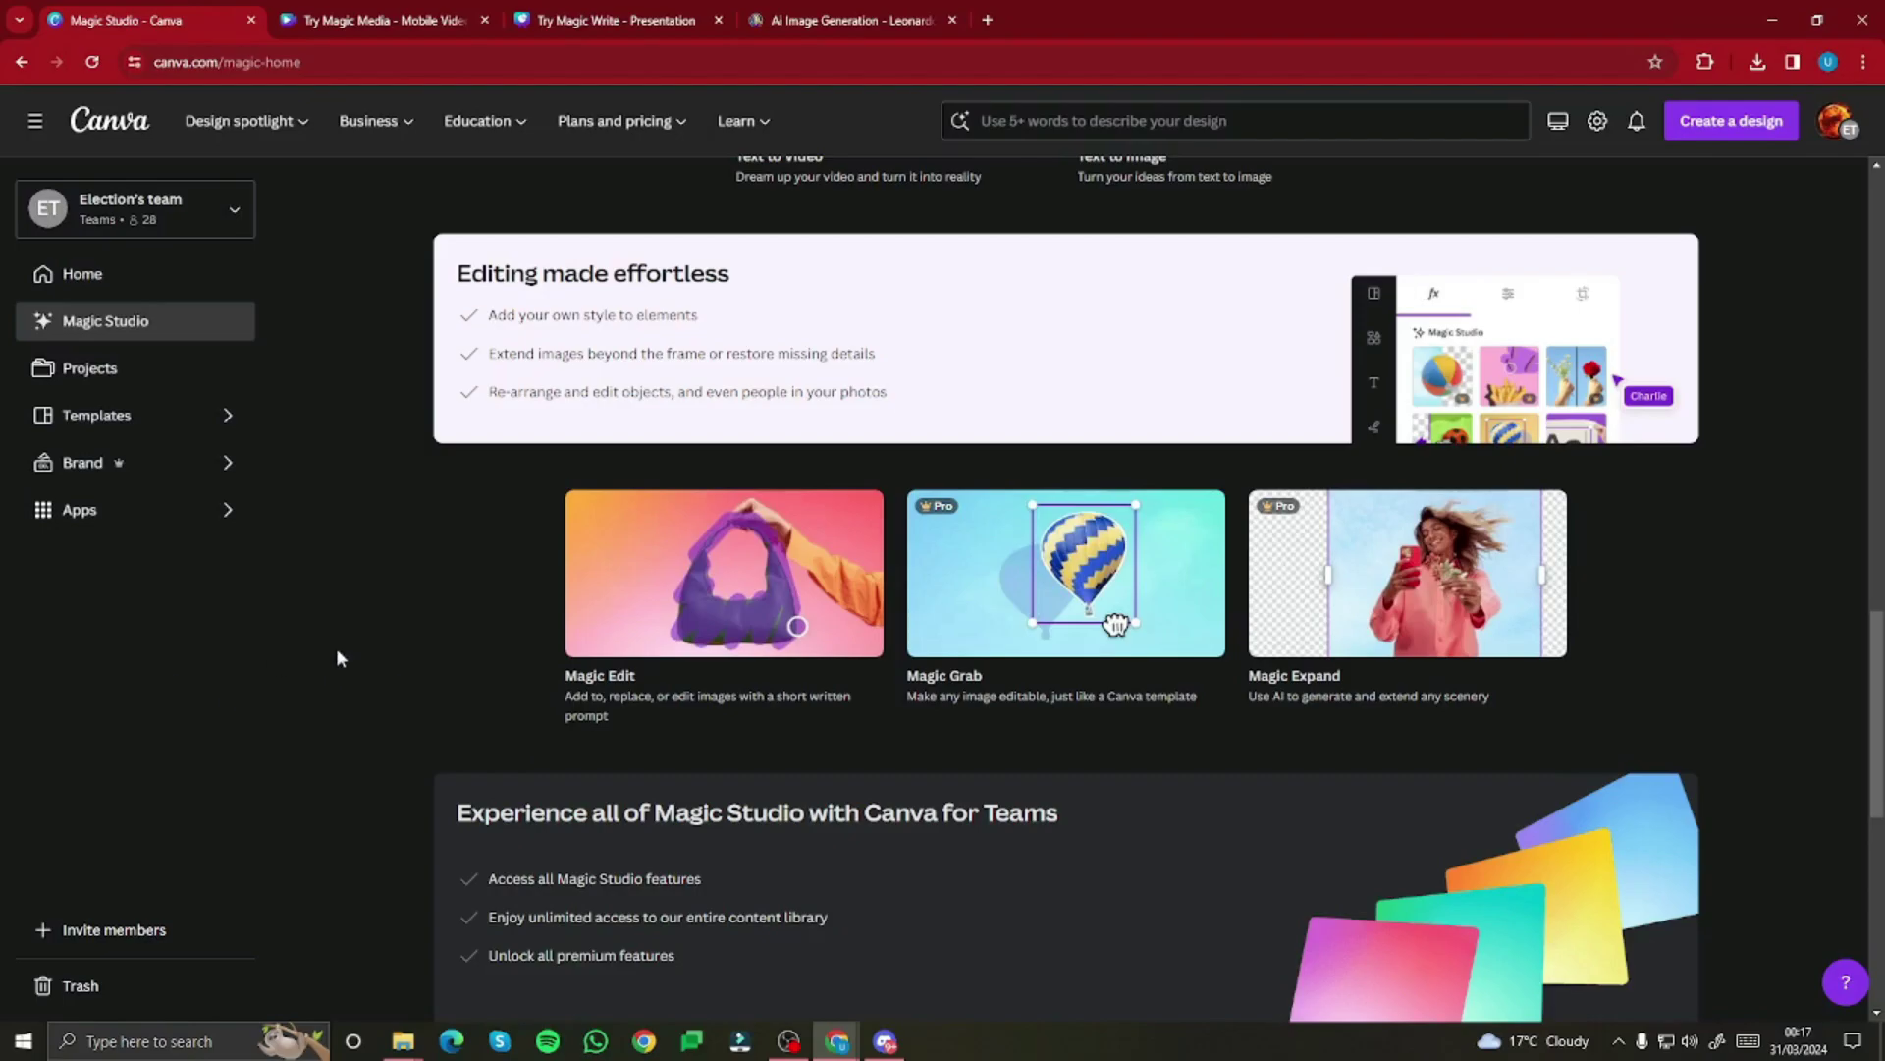
left_click(990, 617)
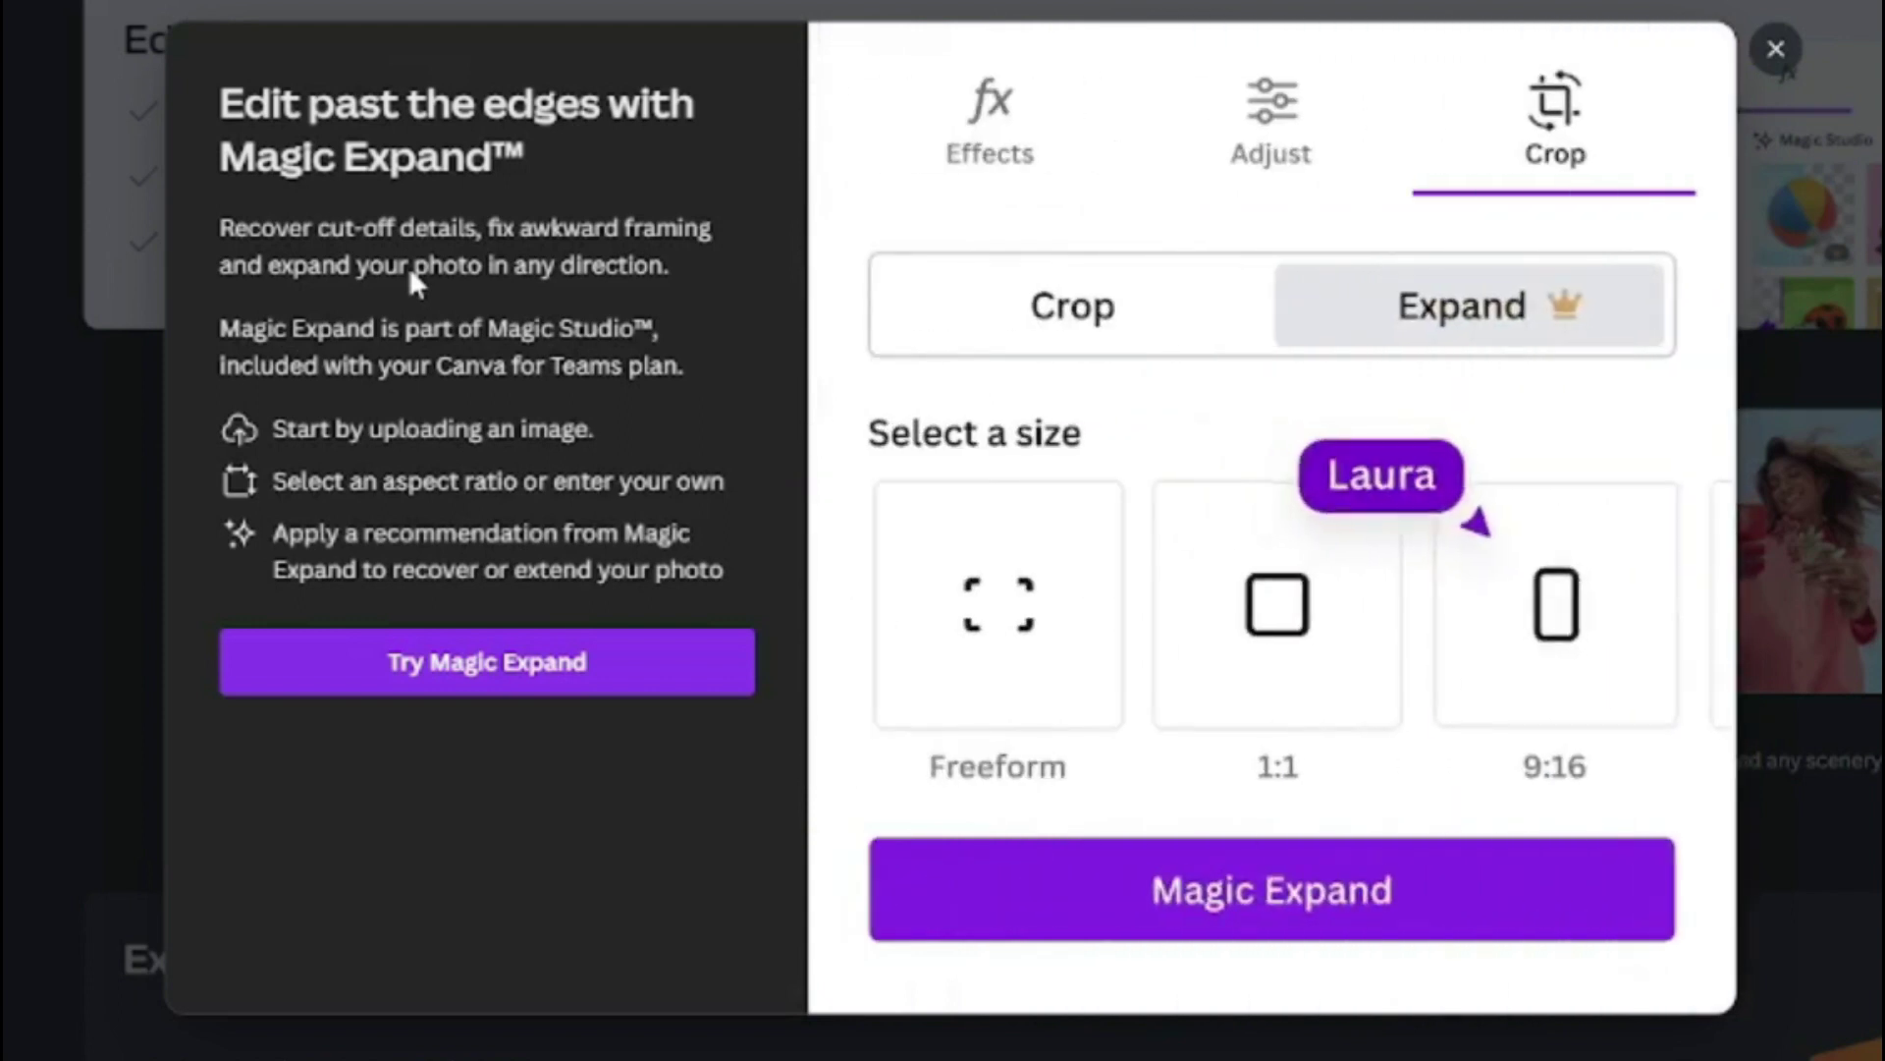
left_click(104, 532)
Step: Browse the AI apps offered under "Weave AI into your Canva workflow" and return to the start of the list
scroll(101, 540, "down", 10)
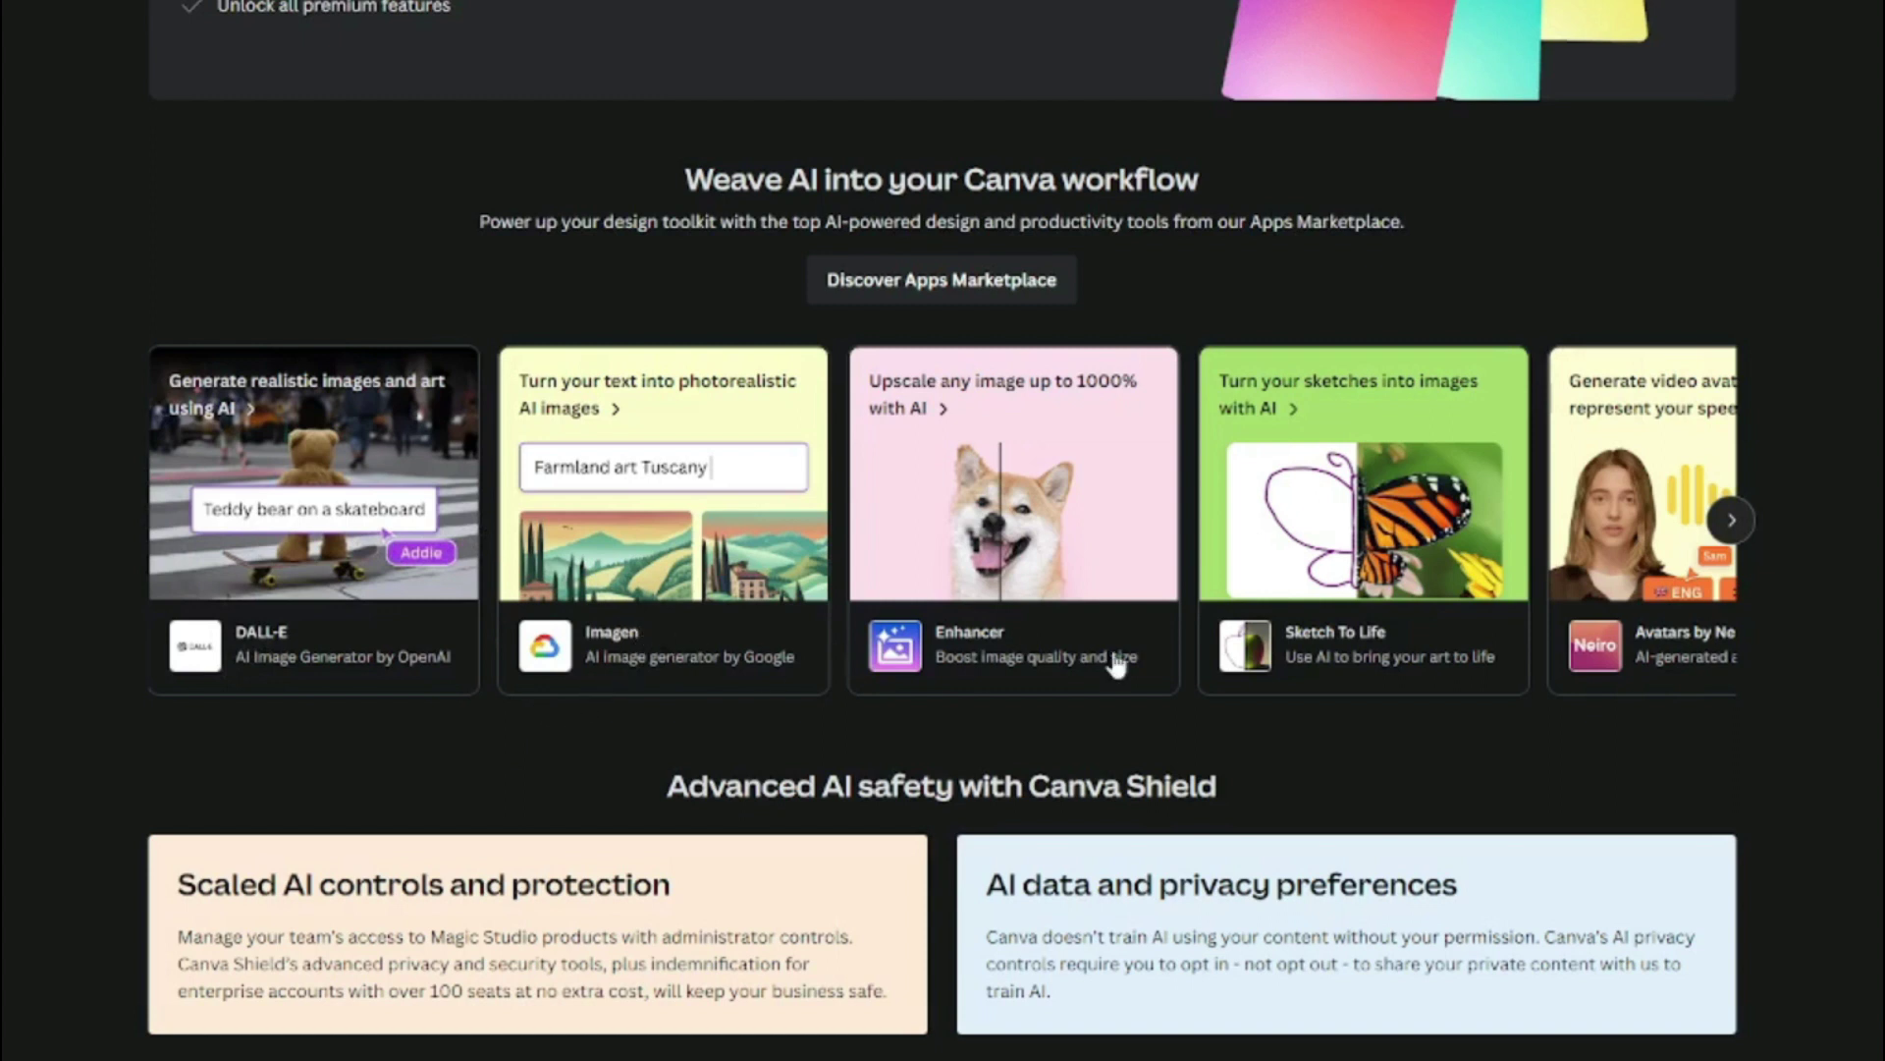
left_click(1728, 530)
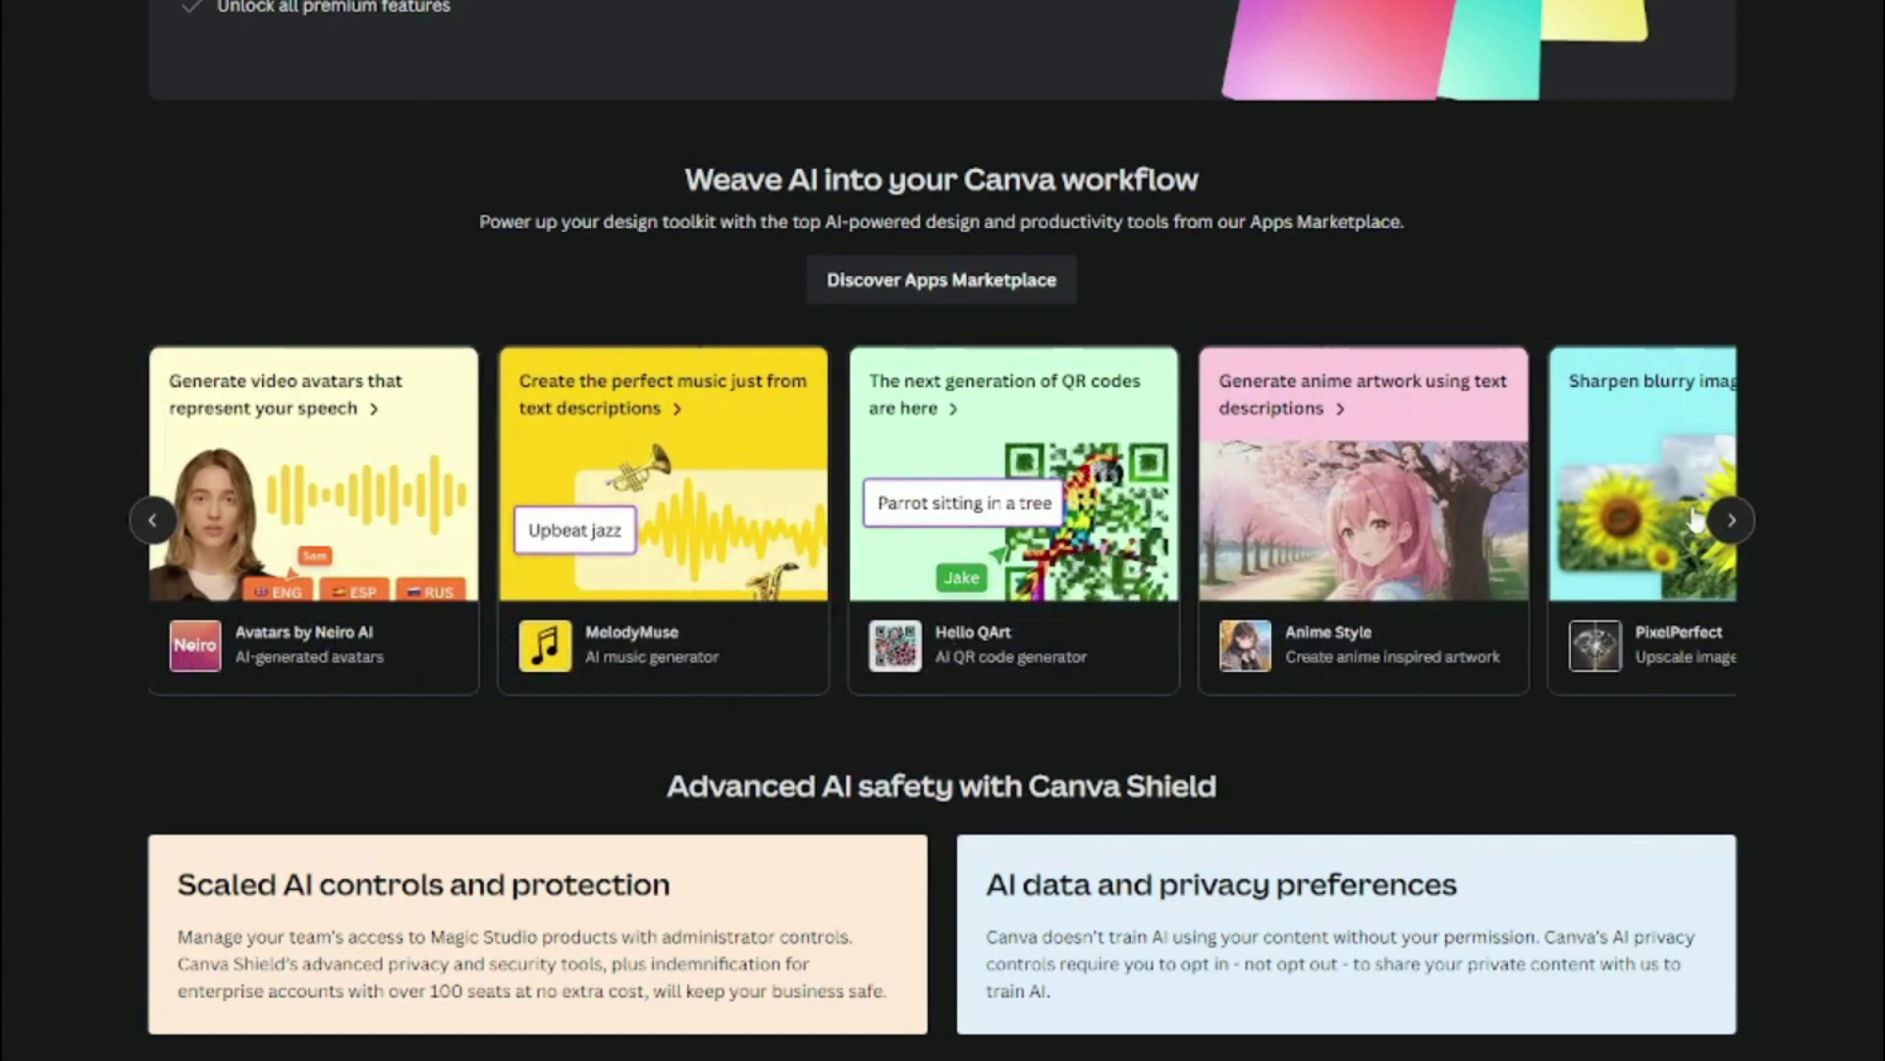
left_click(1733, 519)
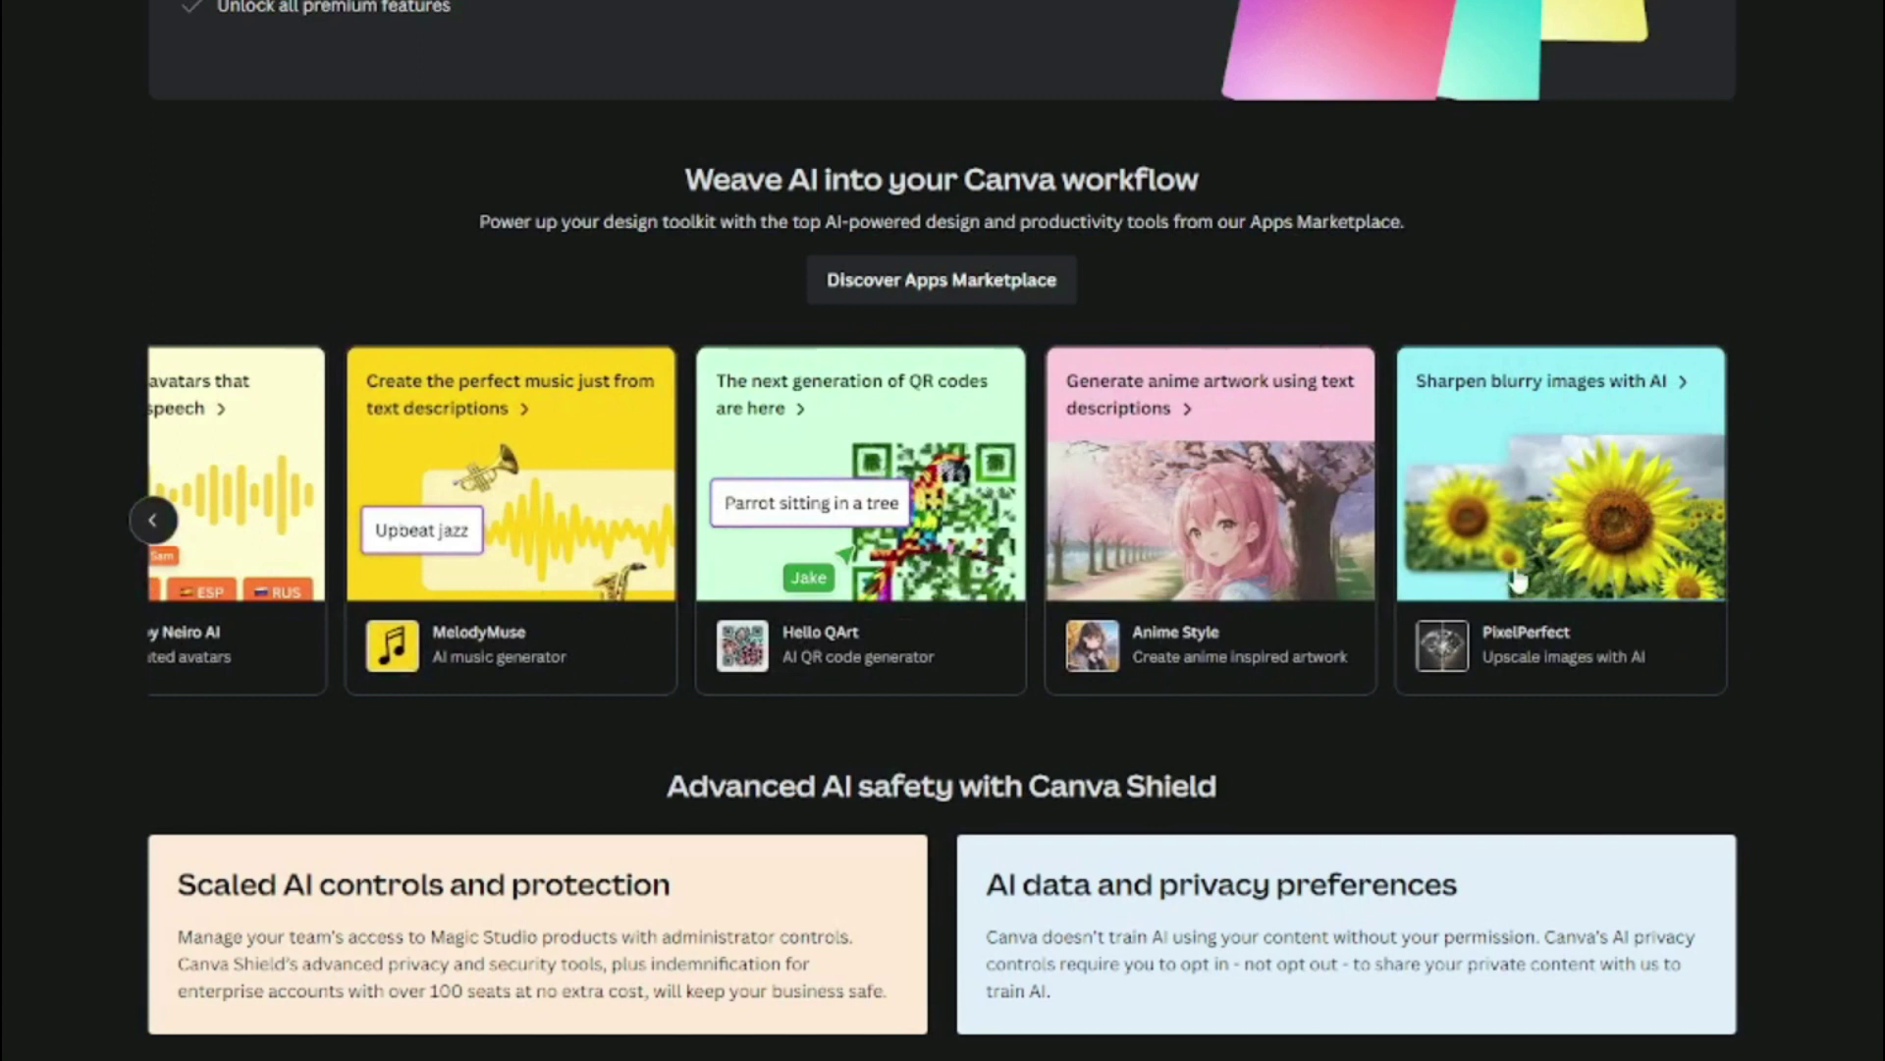
left_click(149, 521)
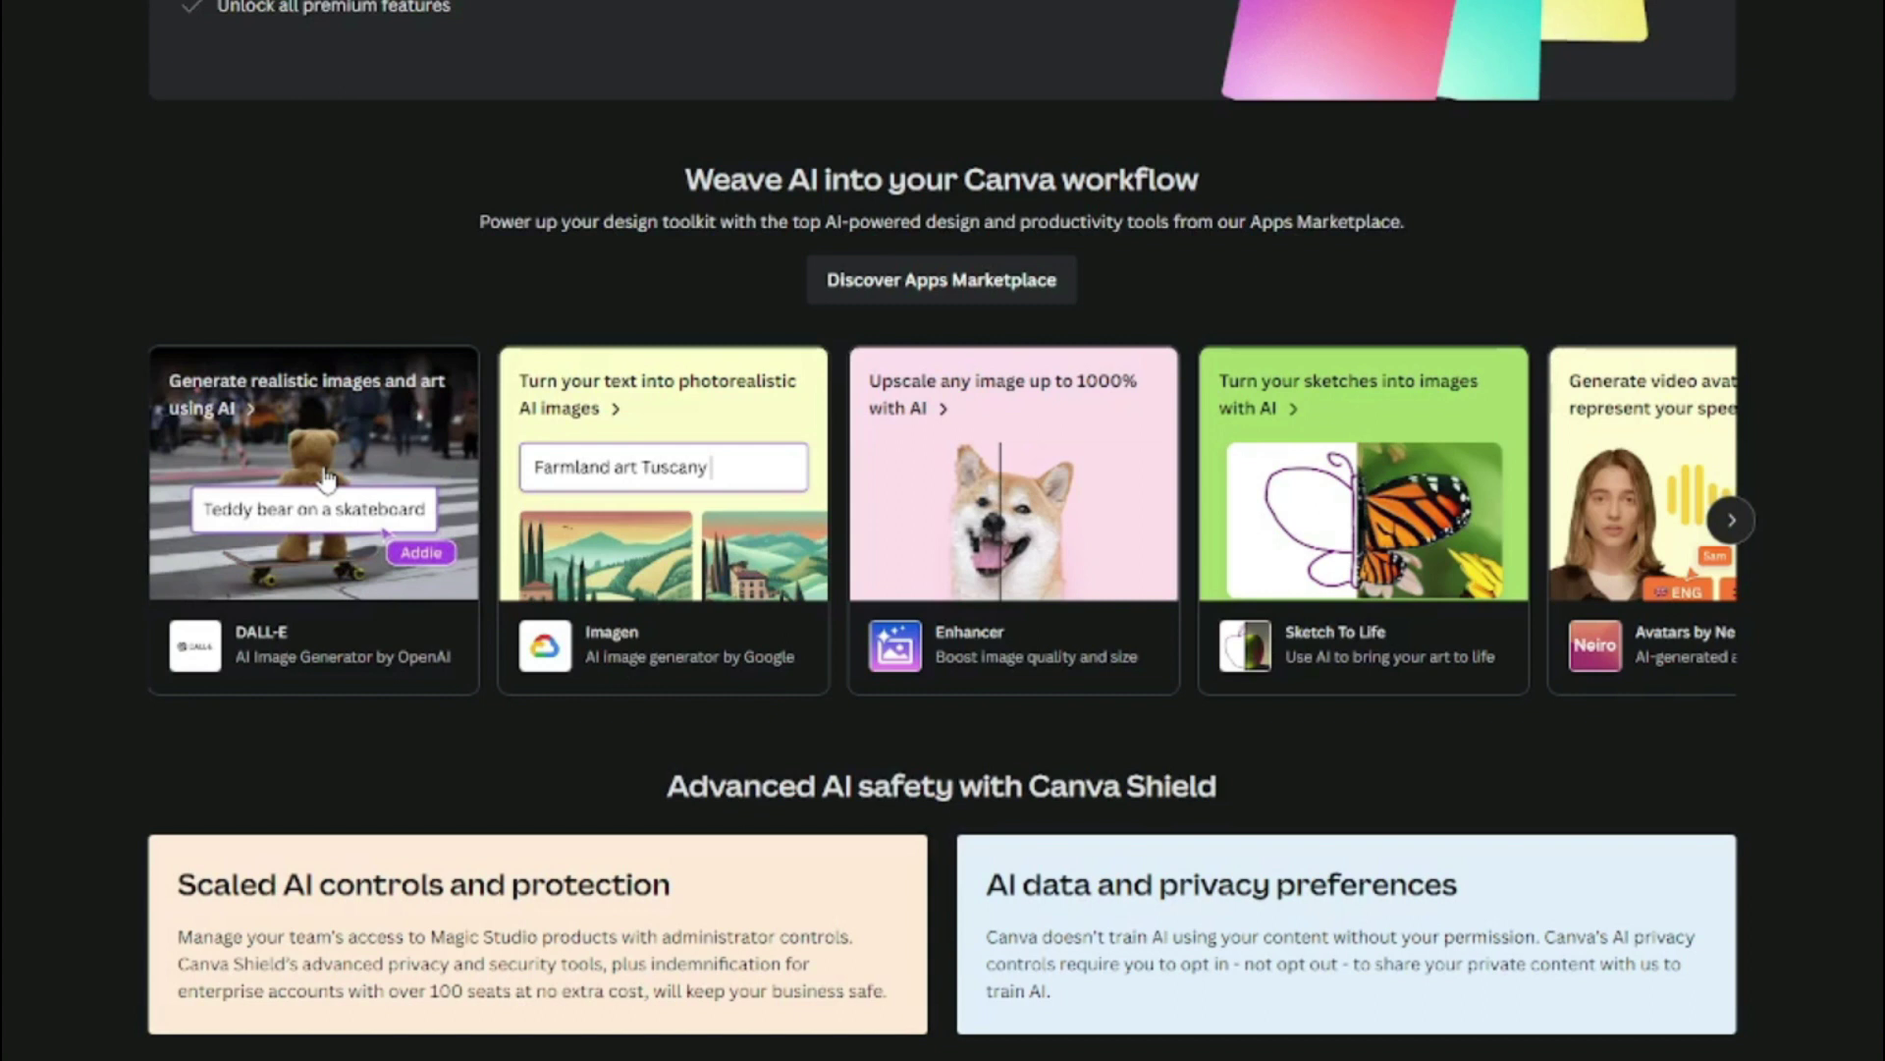
Step: Start a Facebook Post (Landscape) design with DALL·E and generate images from a surprise prompt about a recreated movie or TV scene
left_click(271, 640)
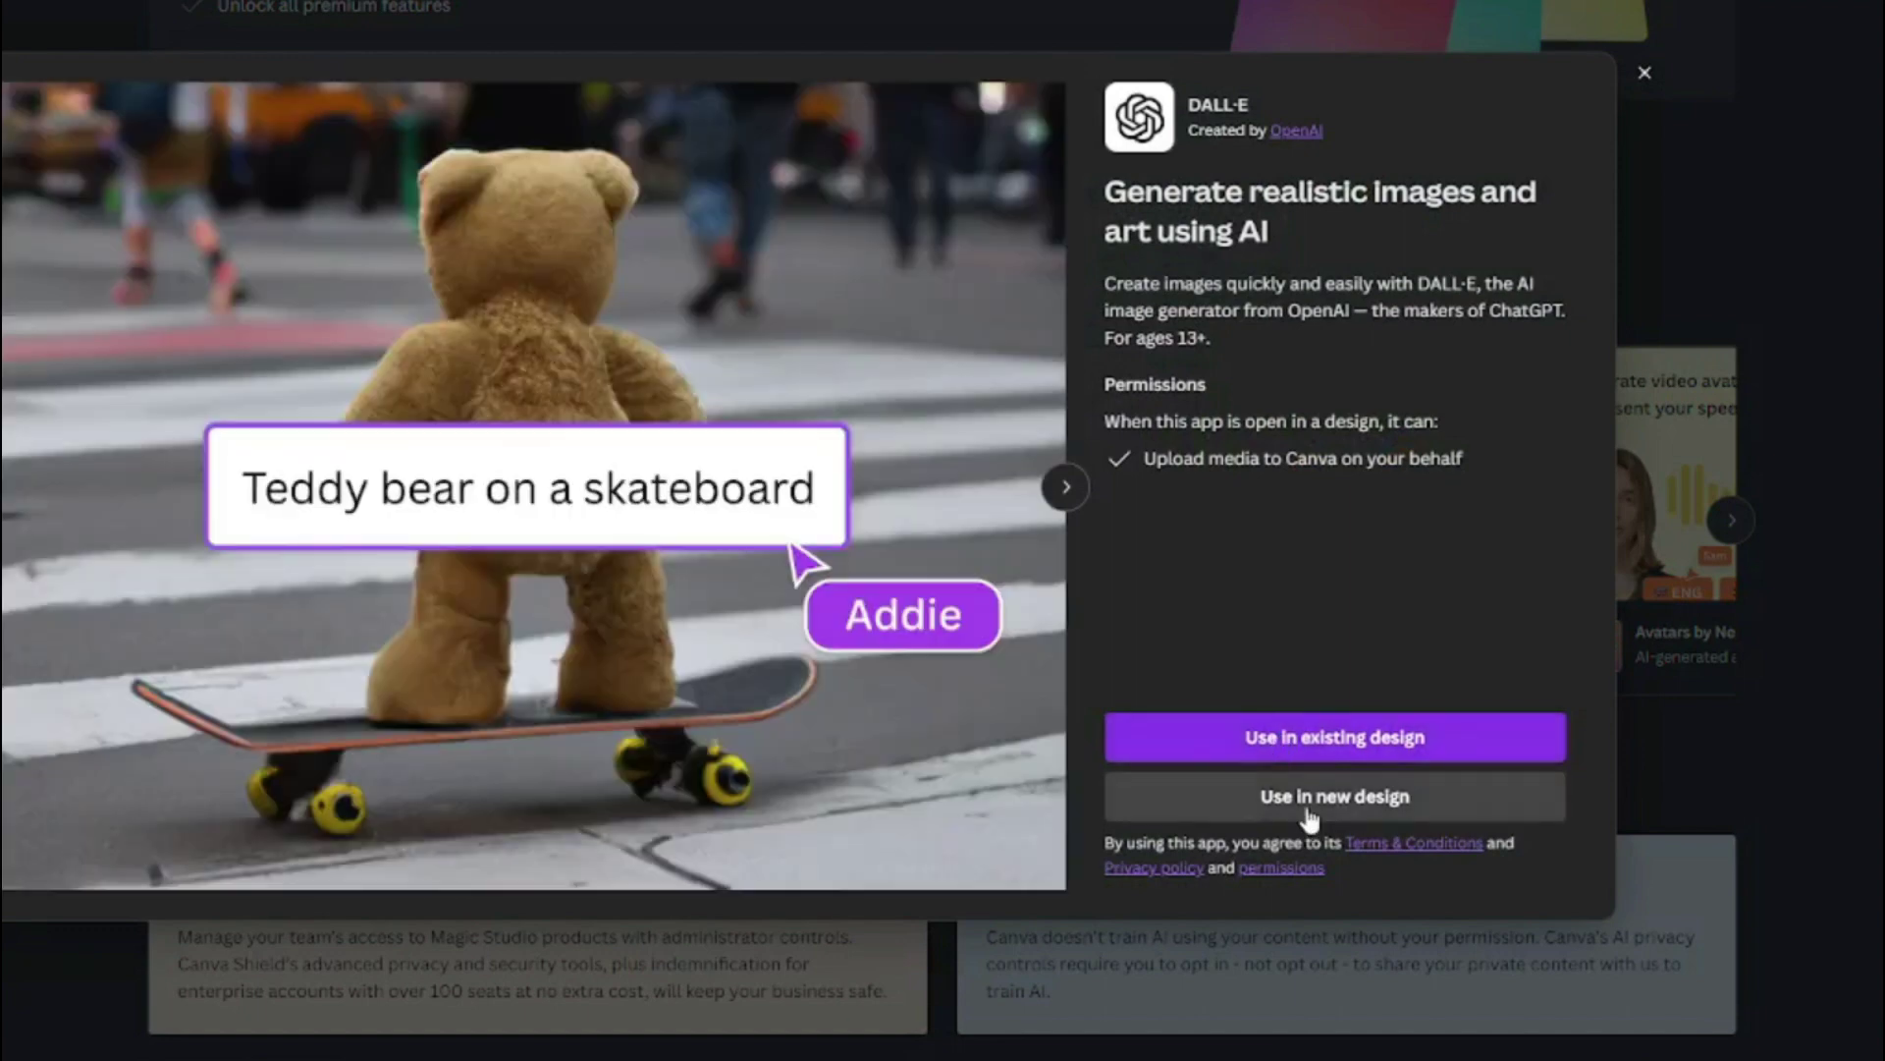
left_click(1304, 813)
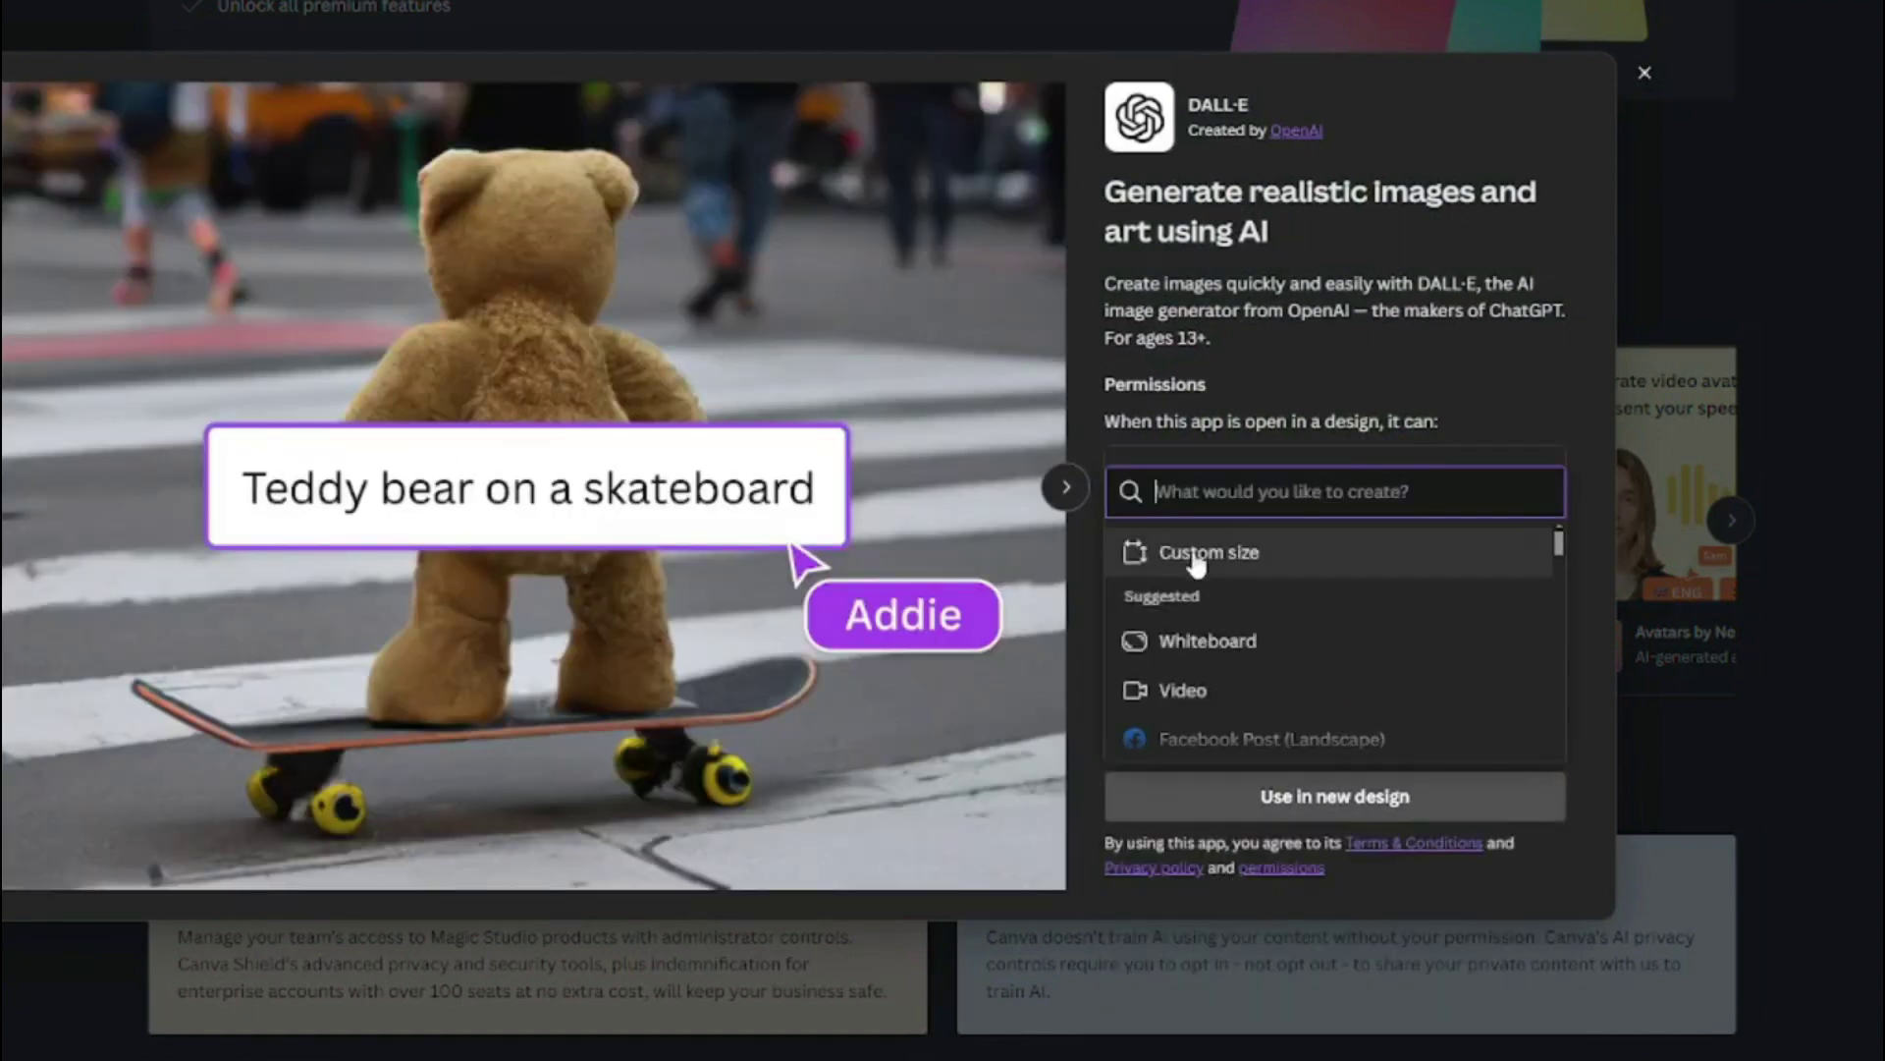
scroll(1296, 687, "down", 1)
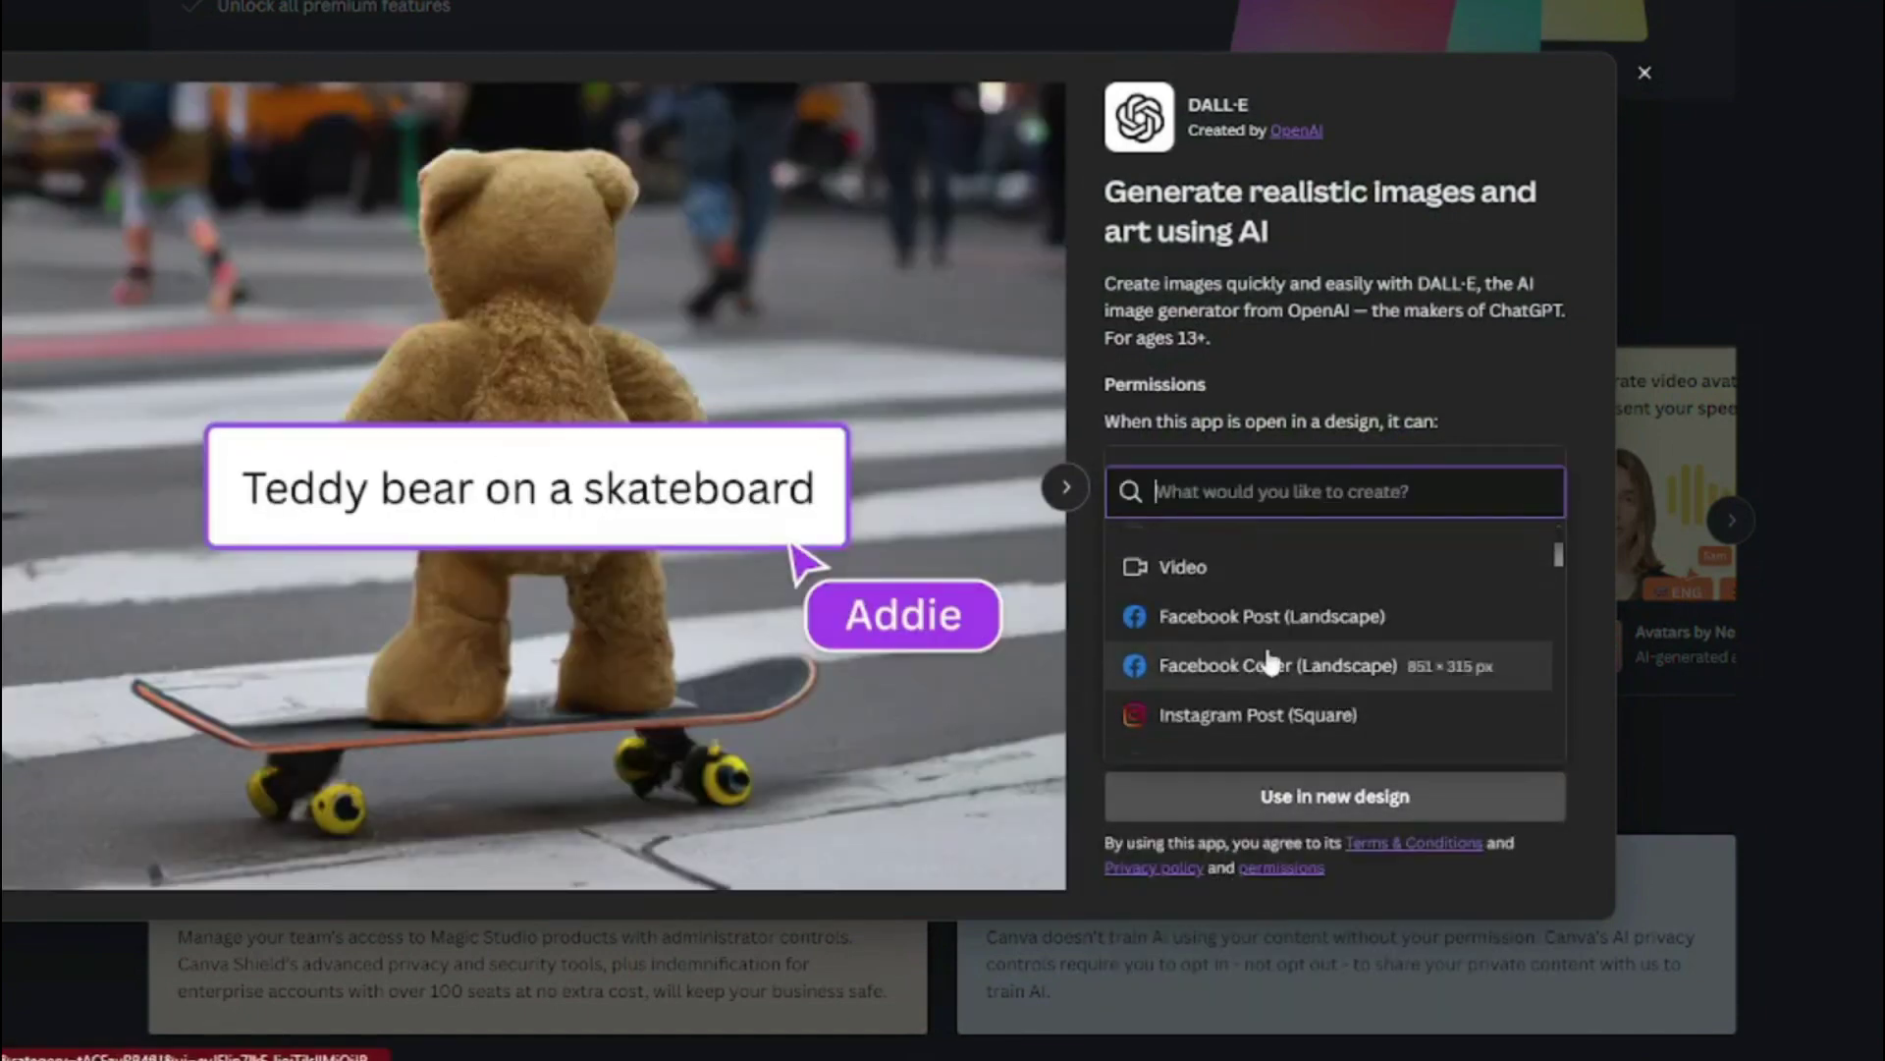
left_click(1266, 615)
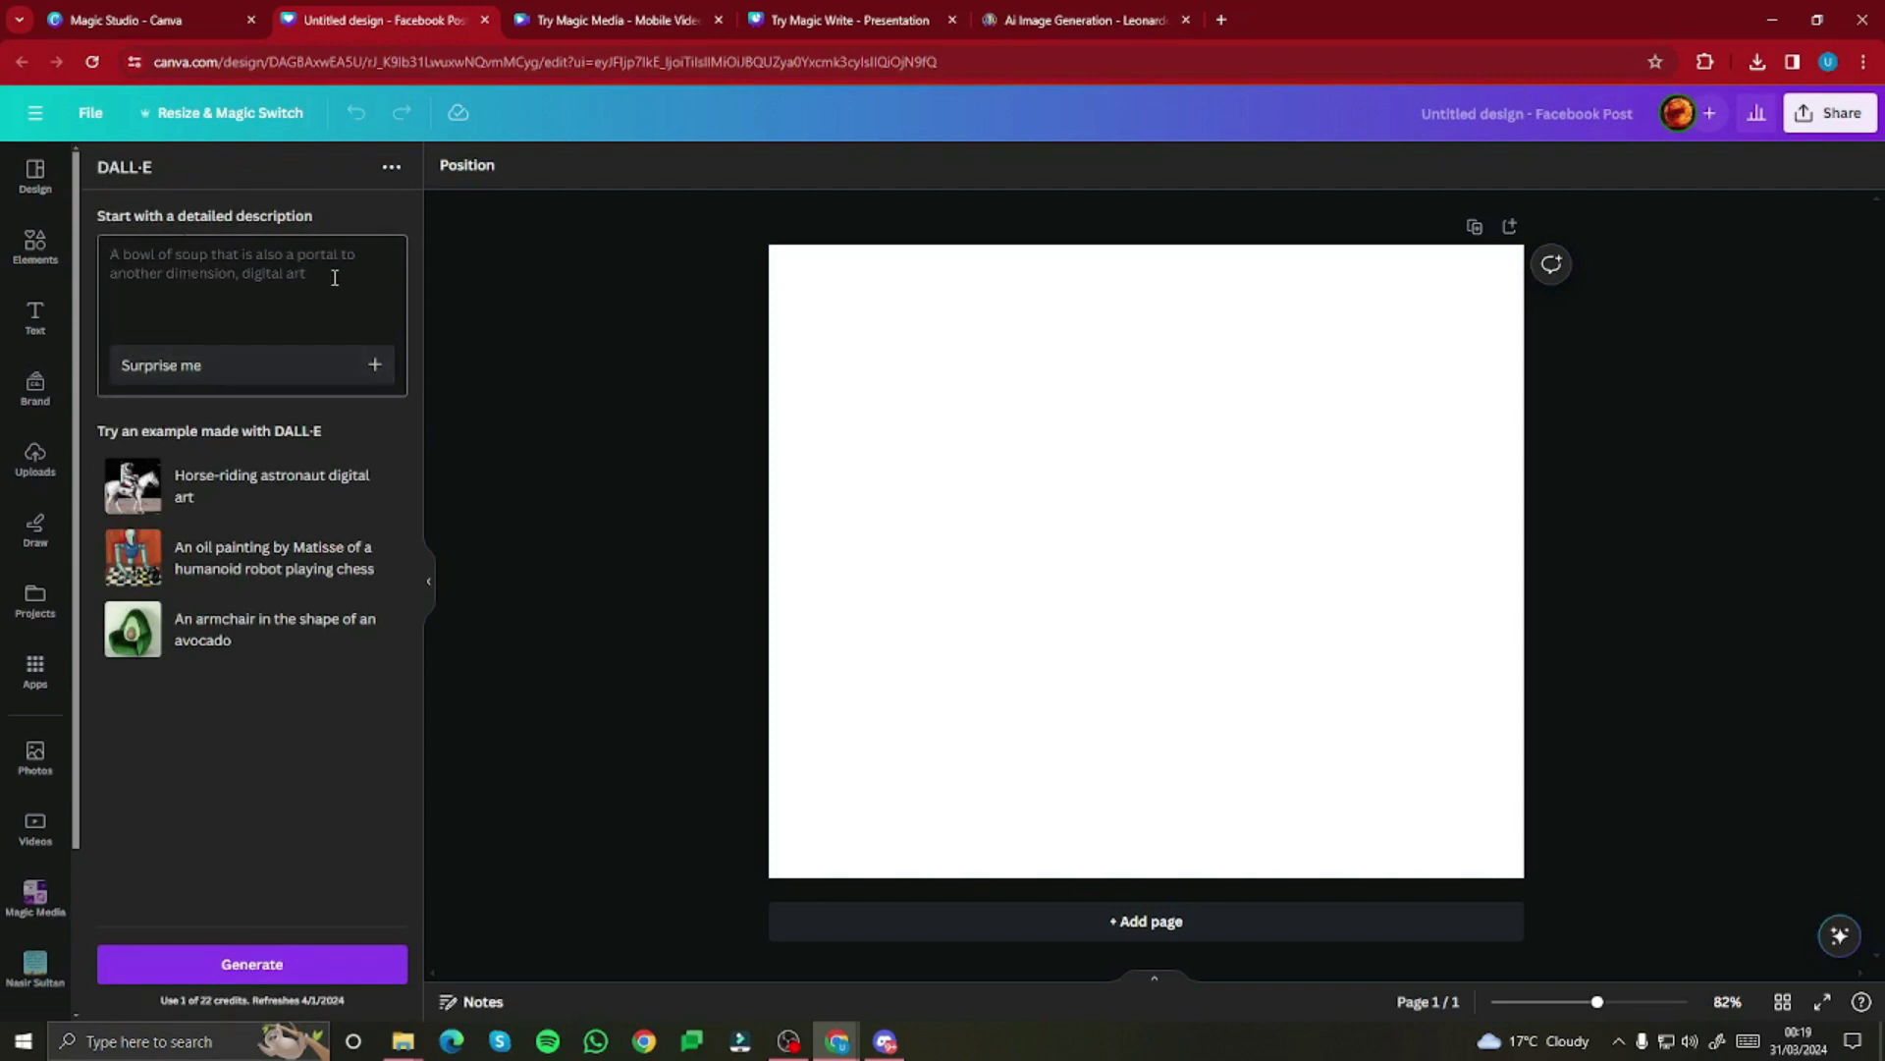
left_click(376, 374)
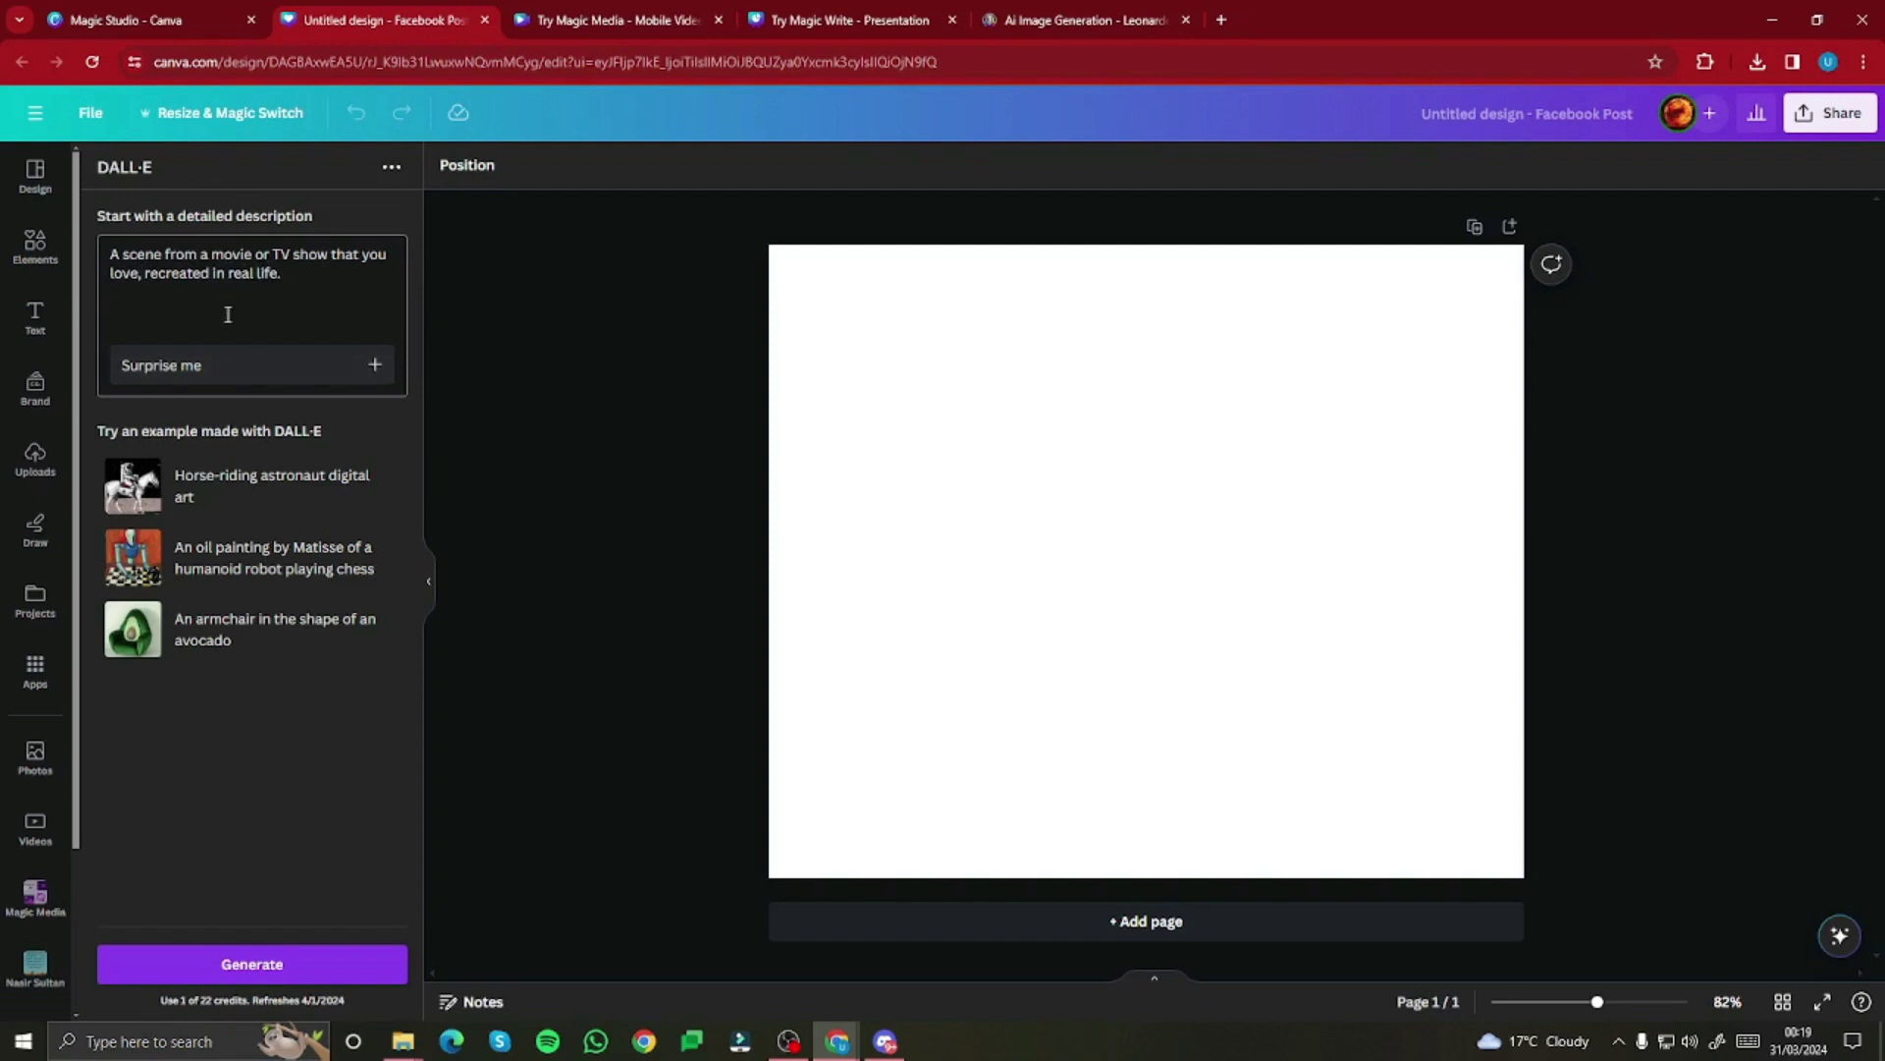
left_click(269, 972)
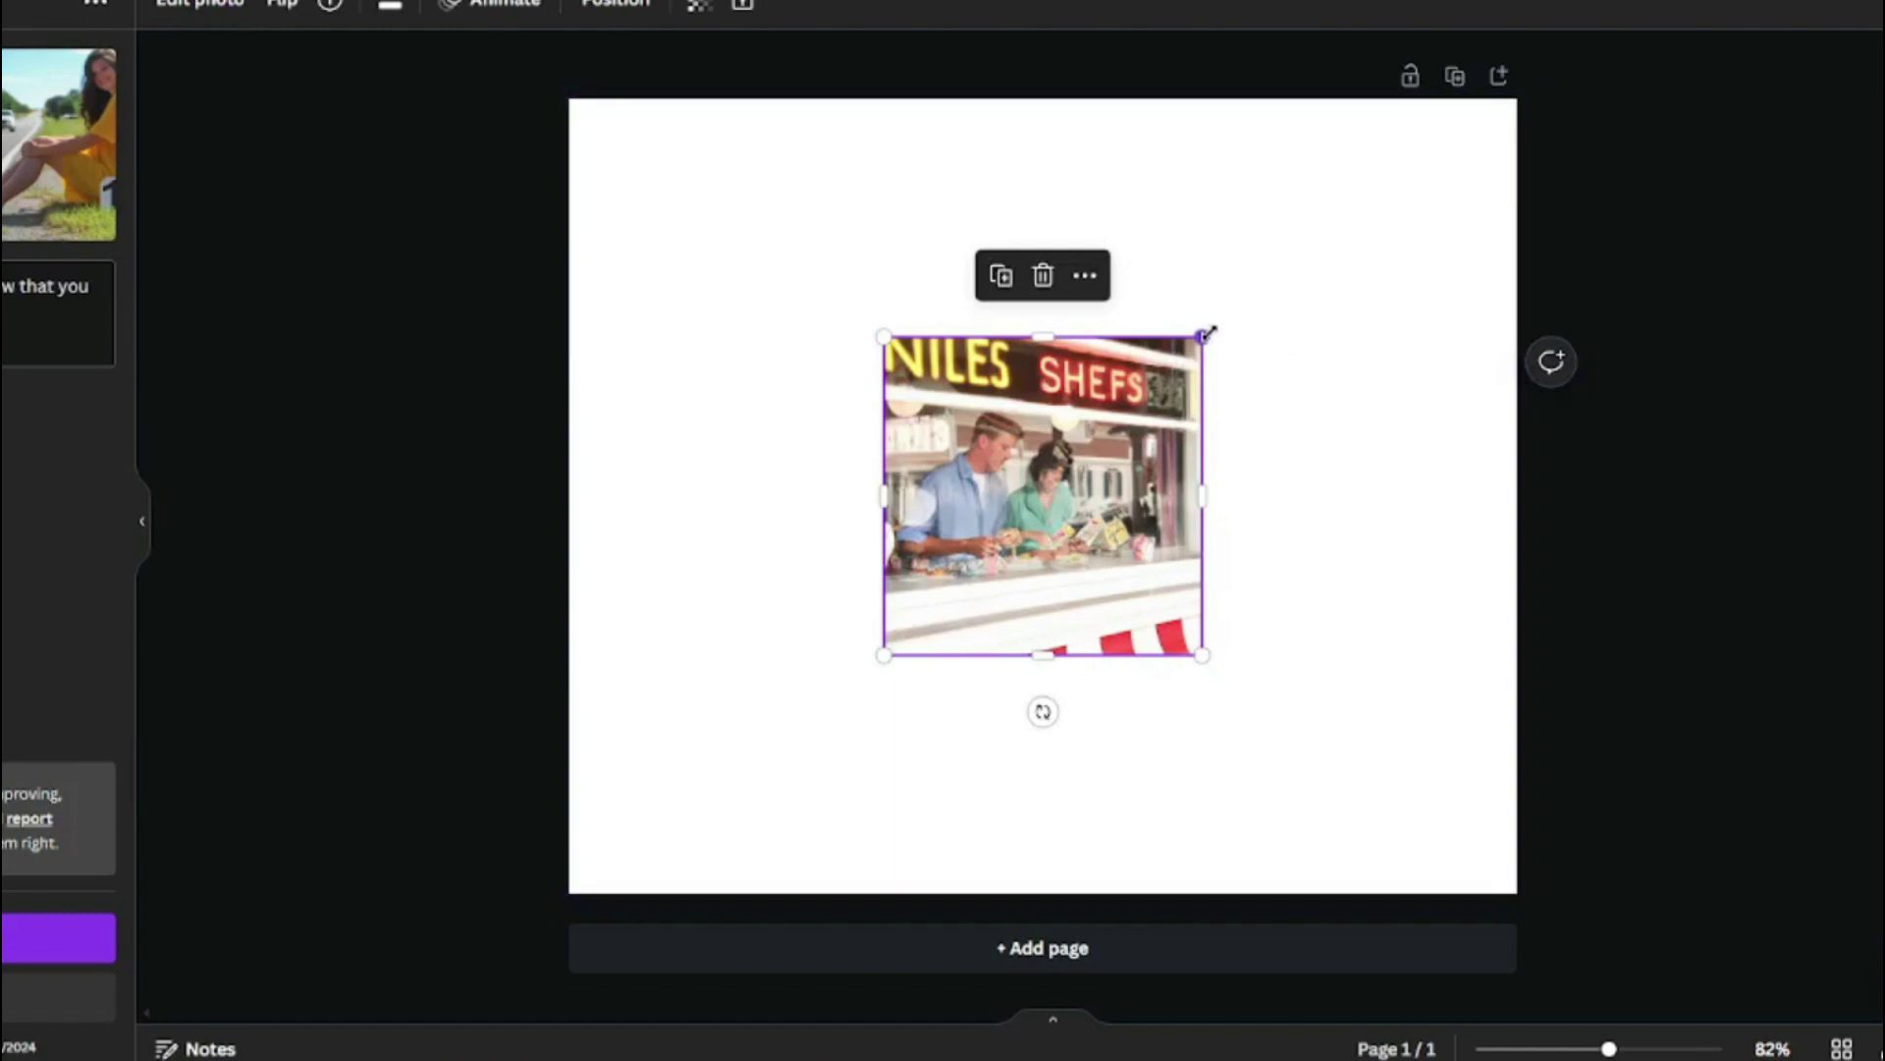
Step: Enlarge the generated diner image to fill most of the page and delete it
left_click_drag(1273, 428, 1442, 264)
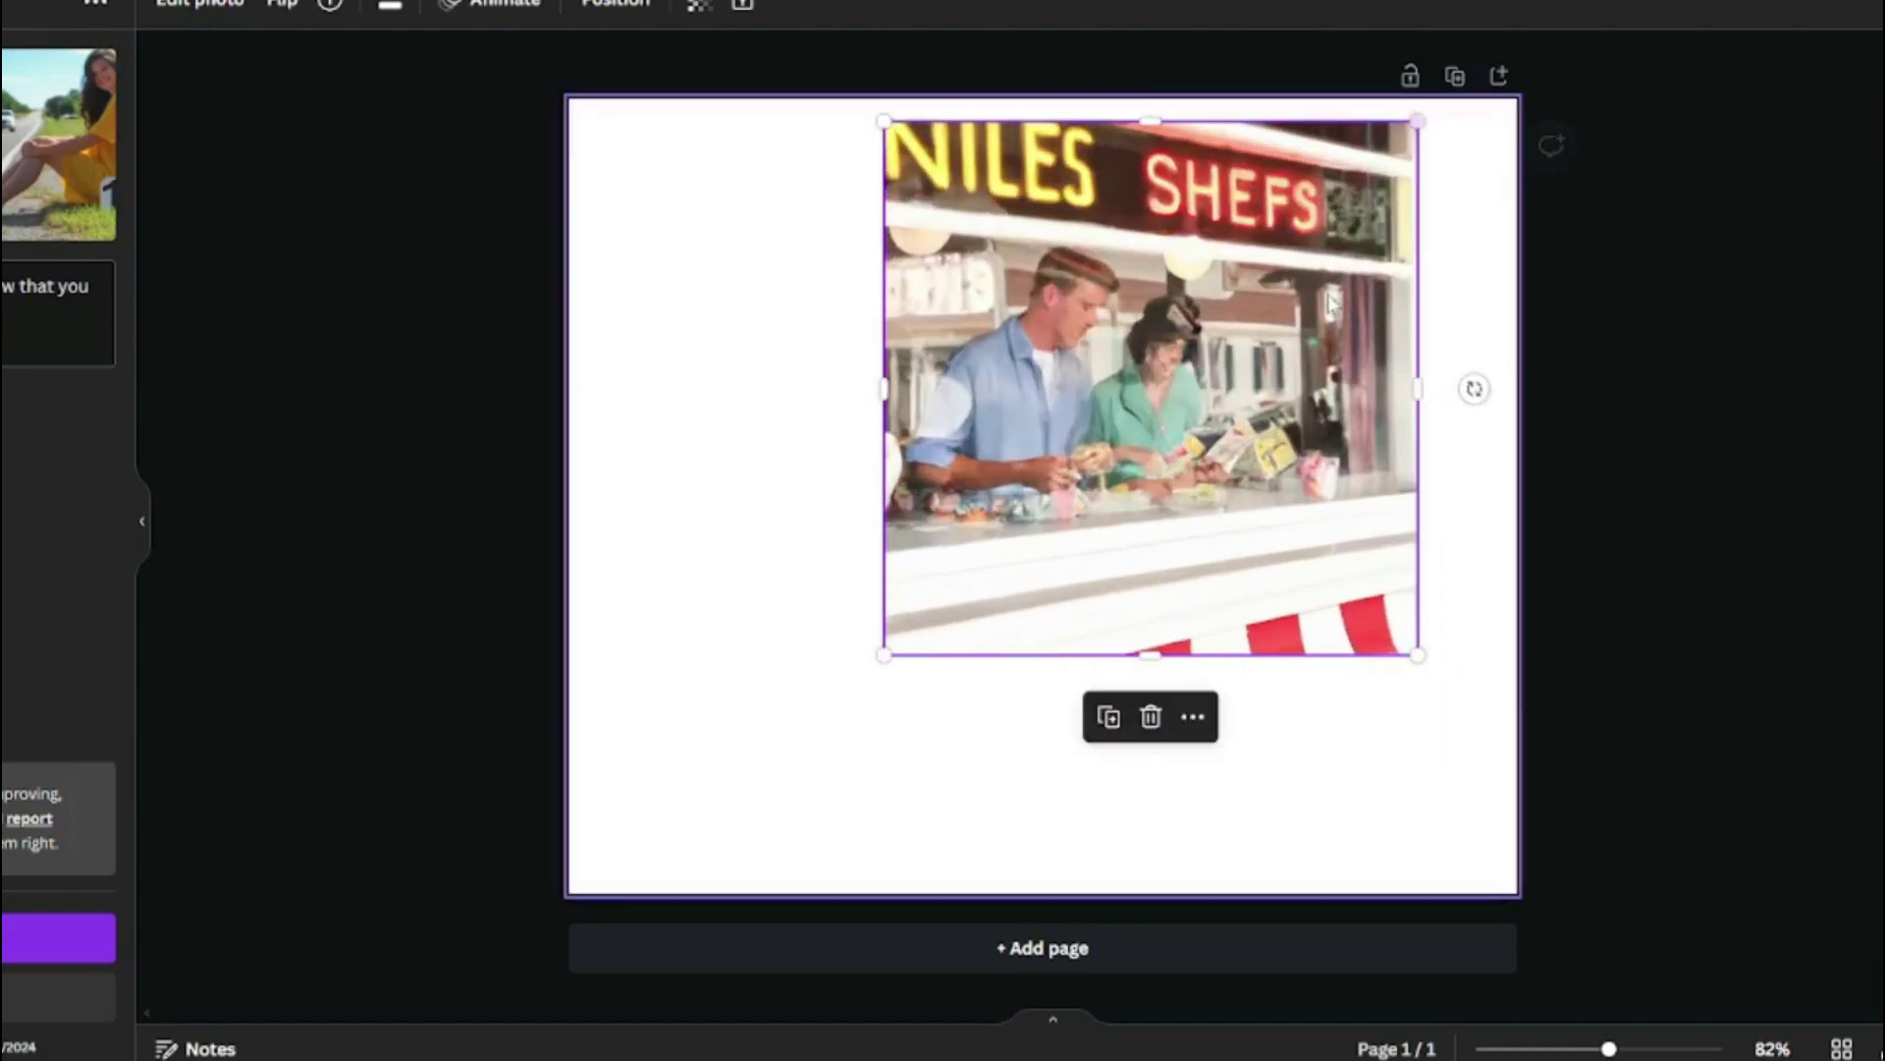
left_click_drag(1332, 301, 1189, 459)
left_click_drag(1271, 278, 1359, 143)
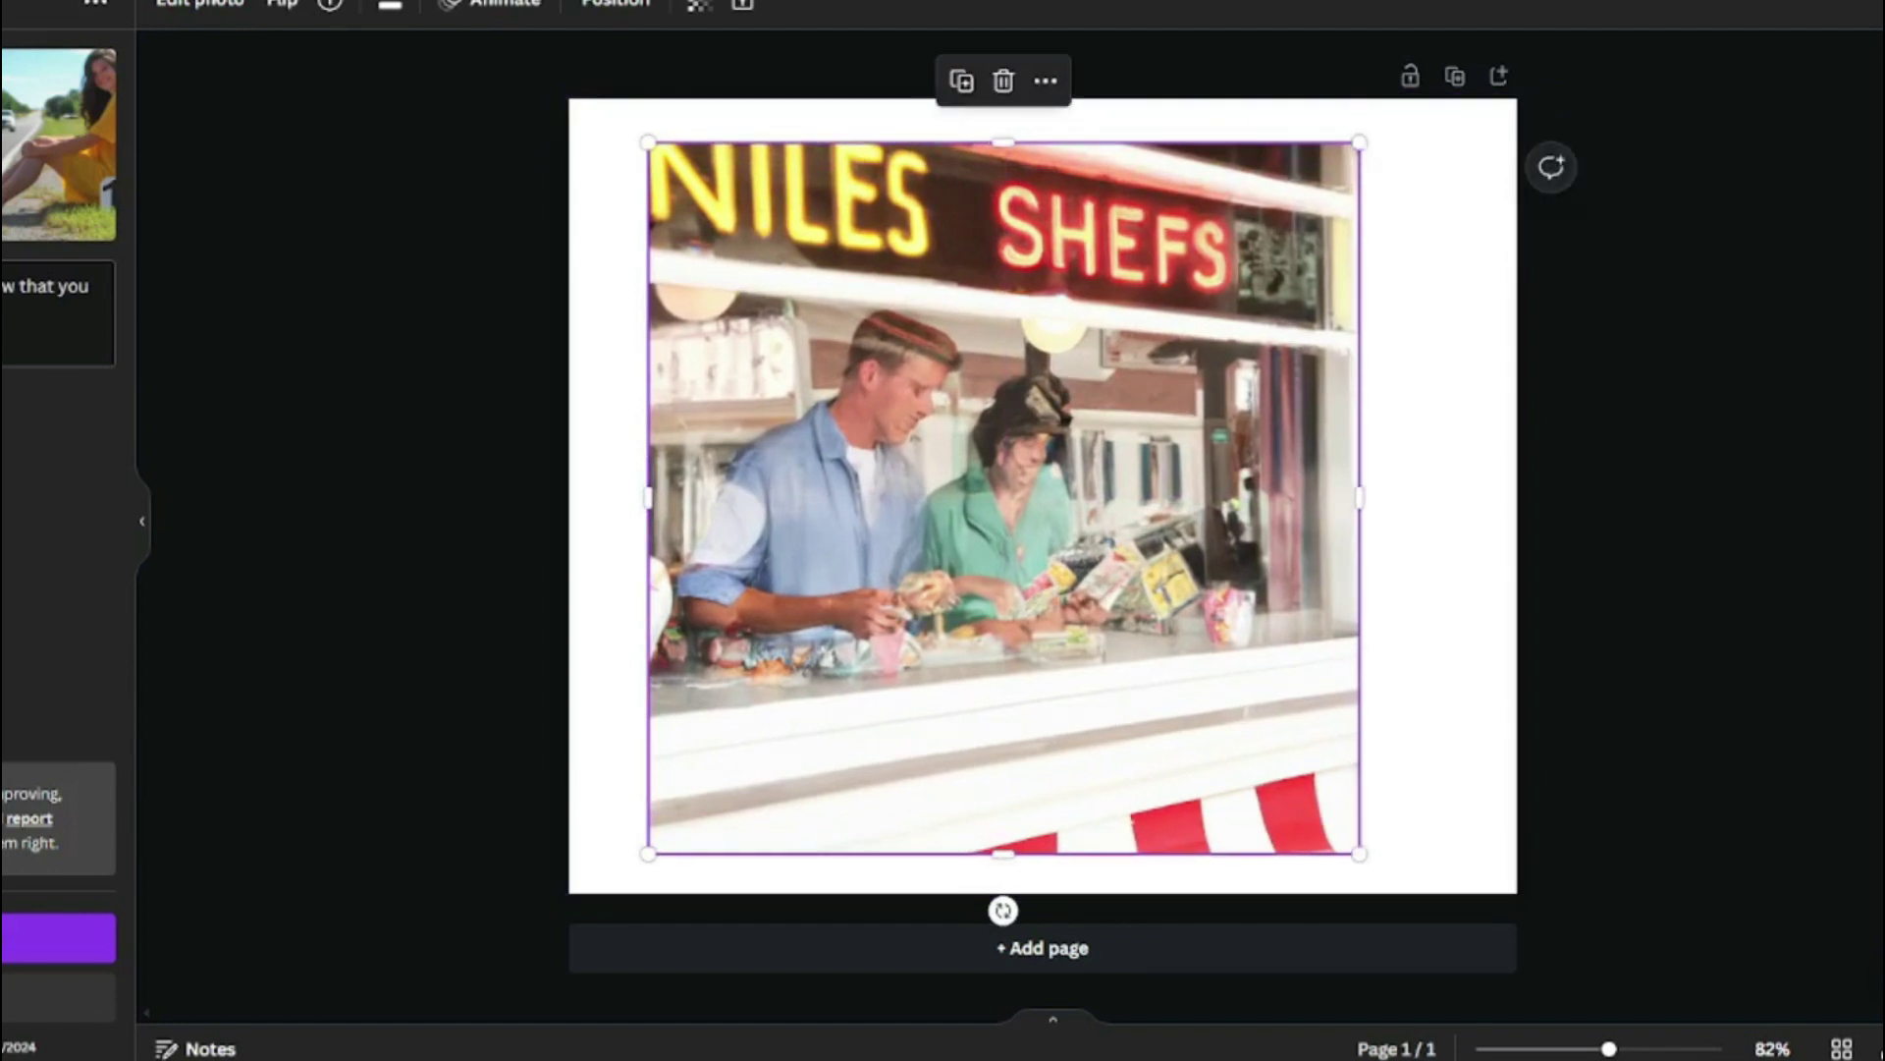
left_click(1004, 82)
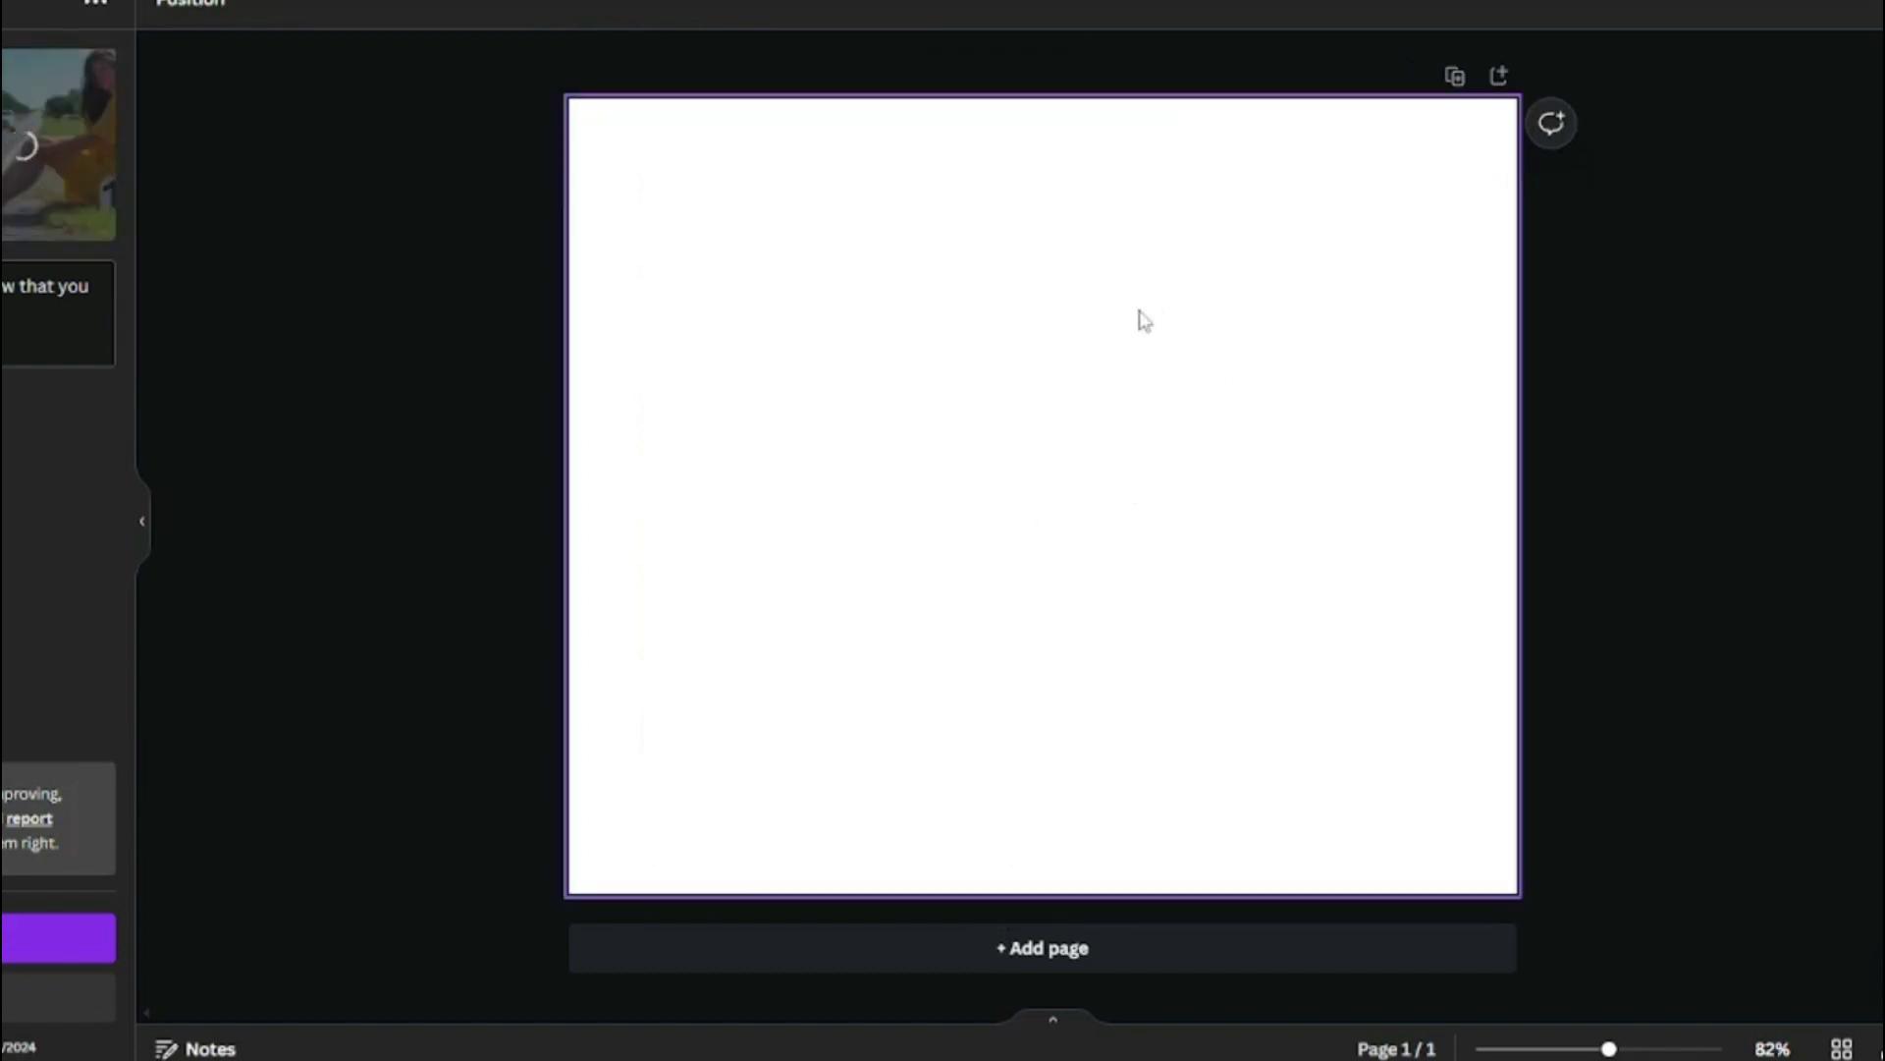
Step: Place the generated image of the woman sitting by the road, enlarge it to nearly the page height and centre it
key("ctrl+z")
key("ctrl+z")
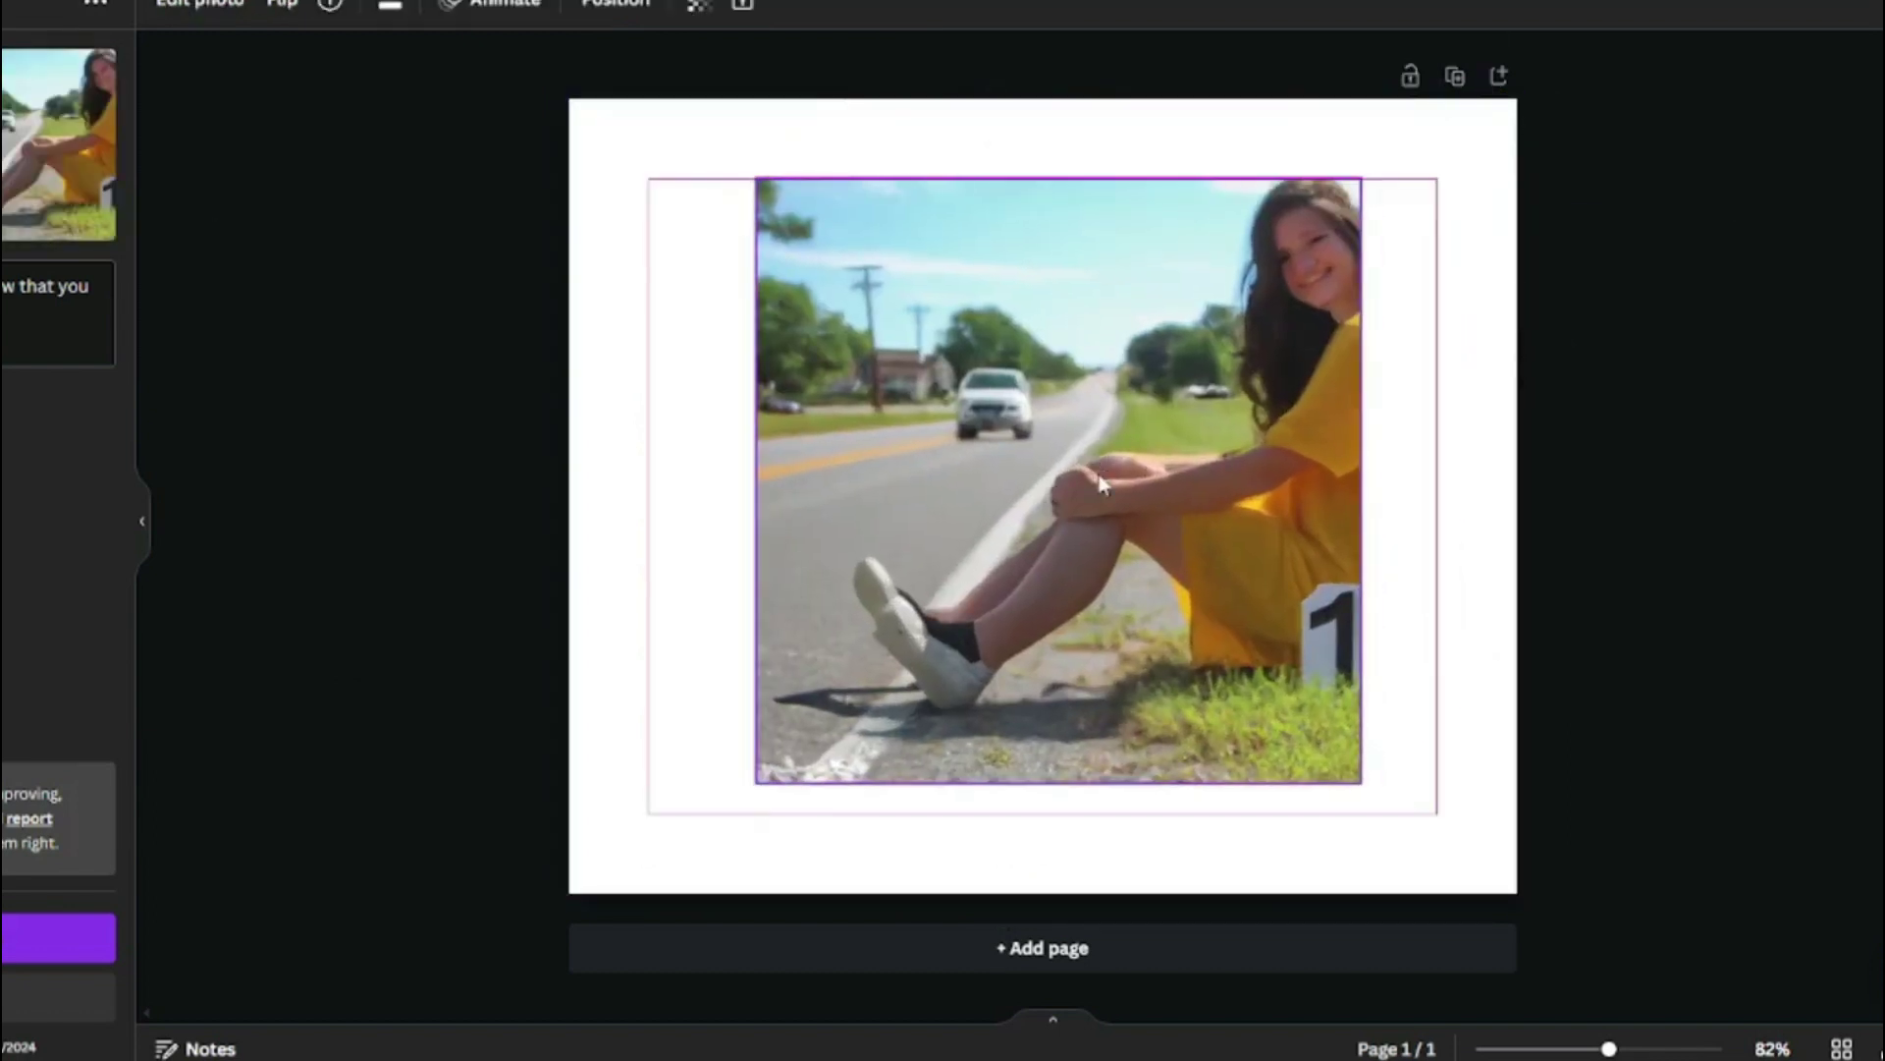
left_click(1100, 483)
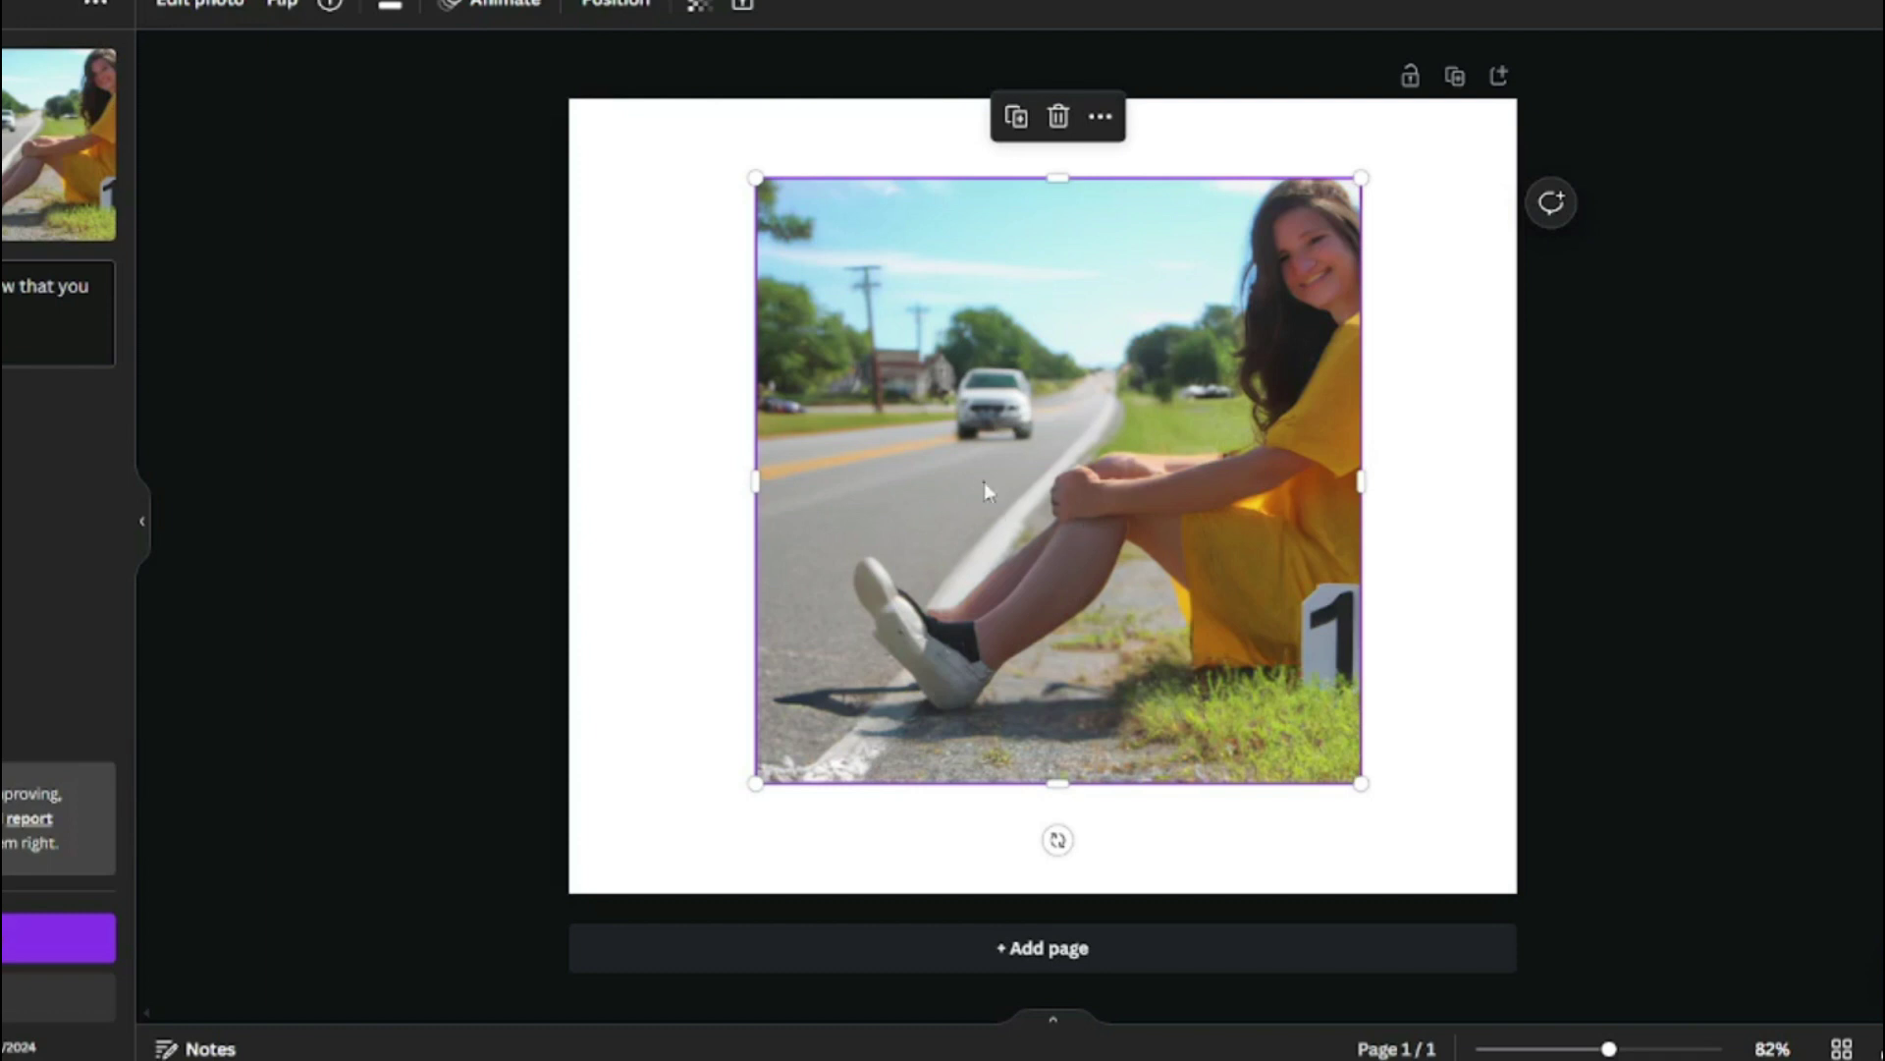
double_click(1324, 260)
left_click(1493, 135)
left_click_drag(1418, 131, 1482, 64)
mouse_move(1263, 229)
left_mouse_down()
mouse_move(1193, 294)
mouse_move(1239, 244)
left_mouse_up()
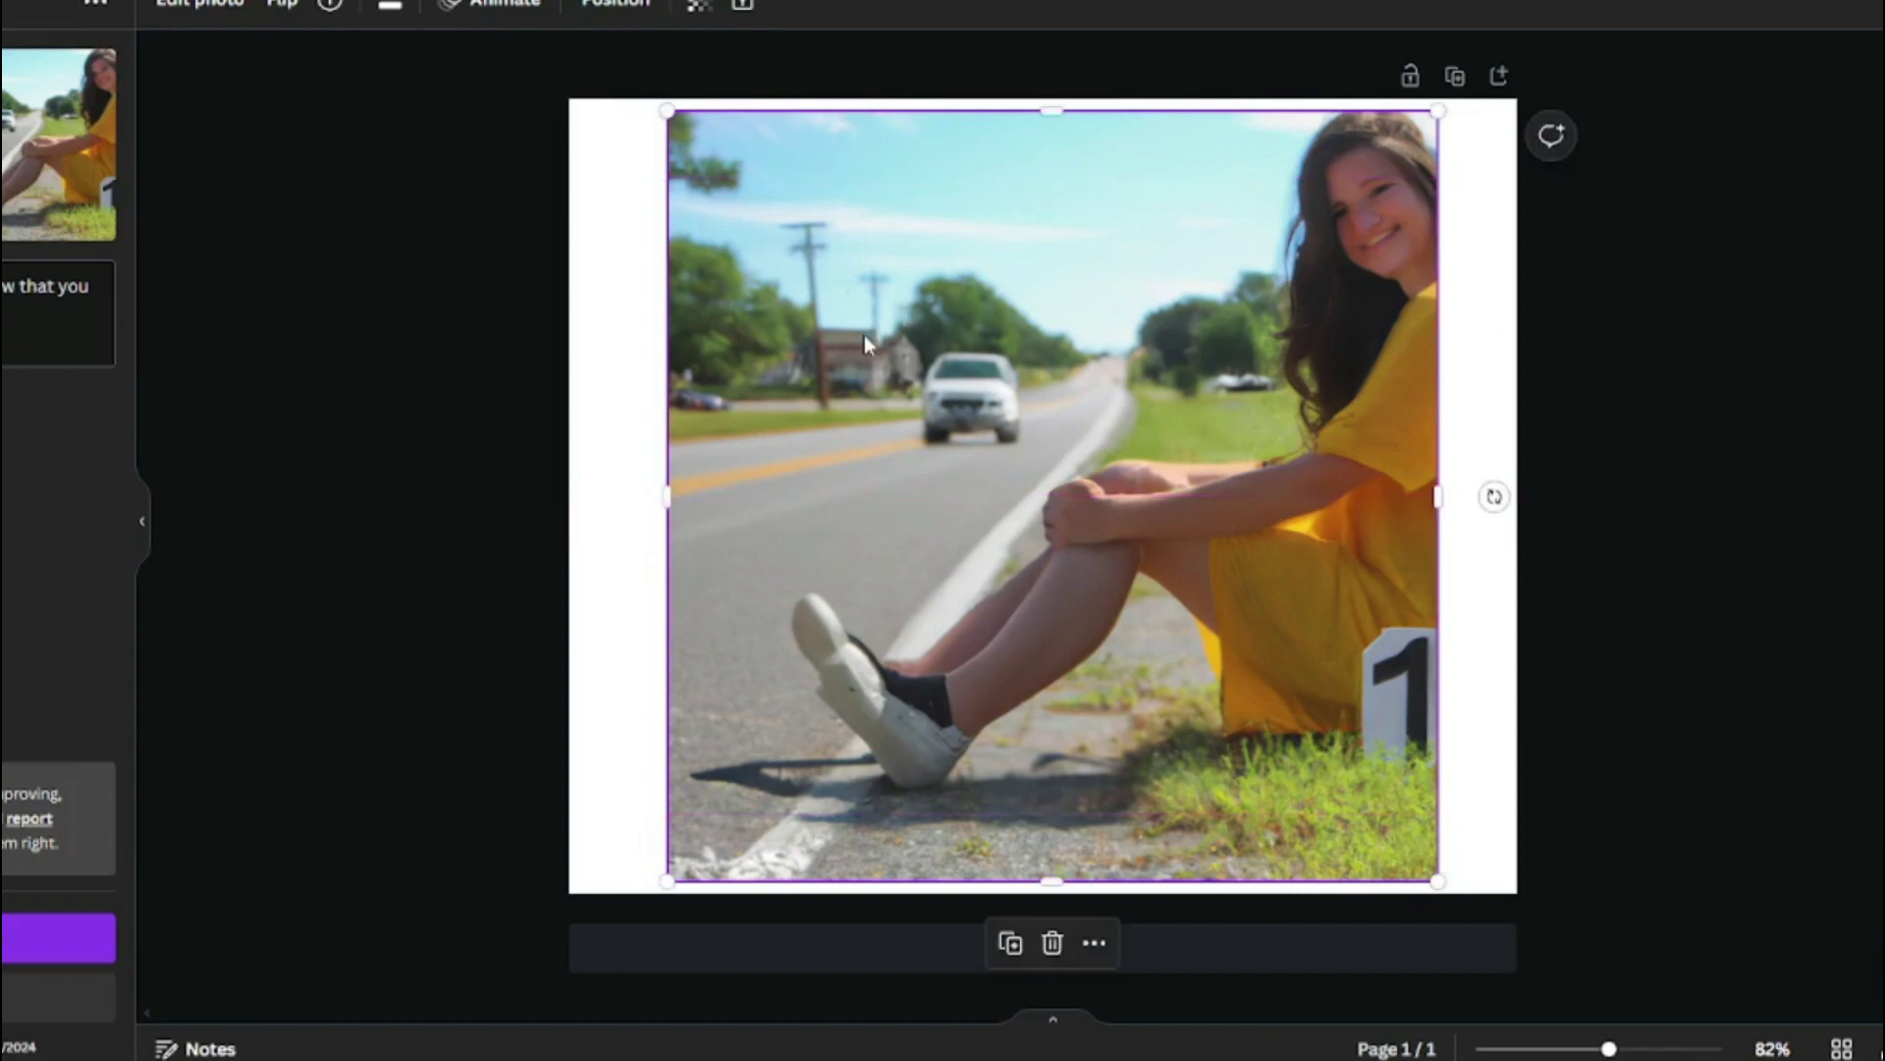
Step: Start a Facebook Cover design with Imagen and generate images from the example prompt about a stunning rainbow after a rain shower
left_click(385, 283)
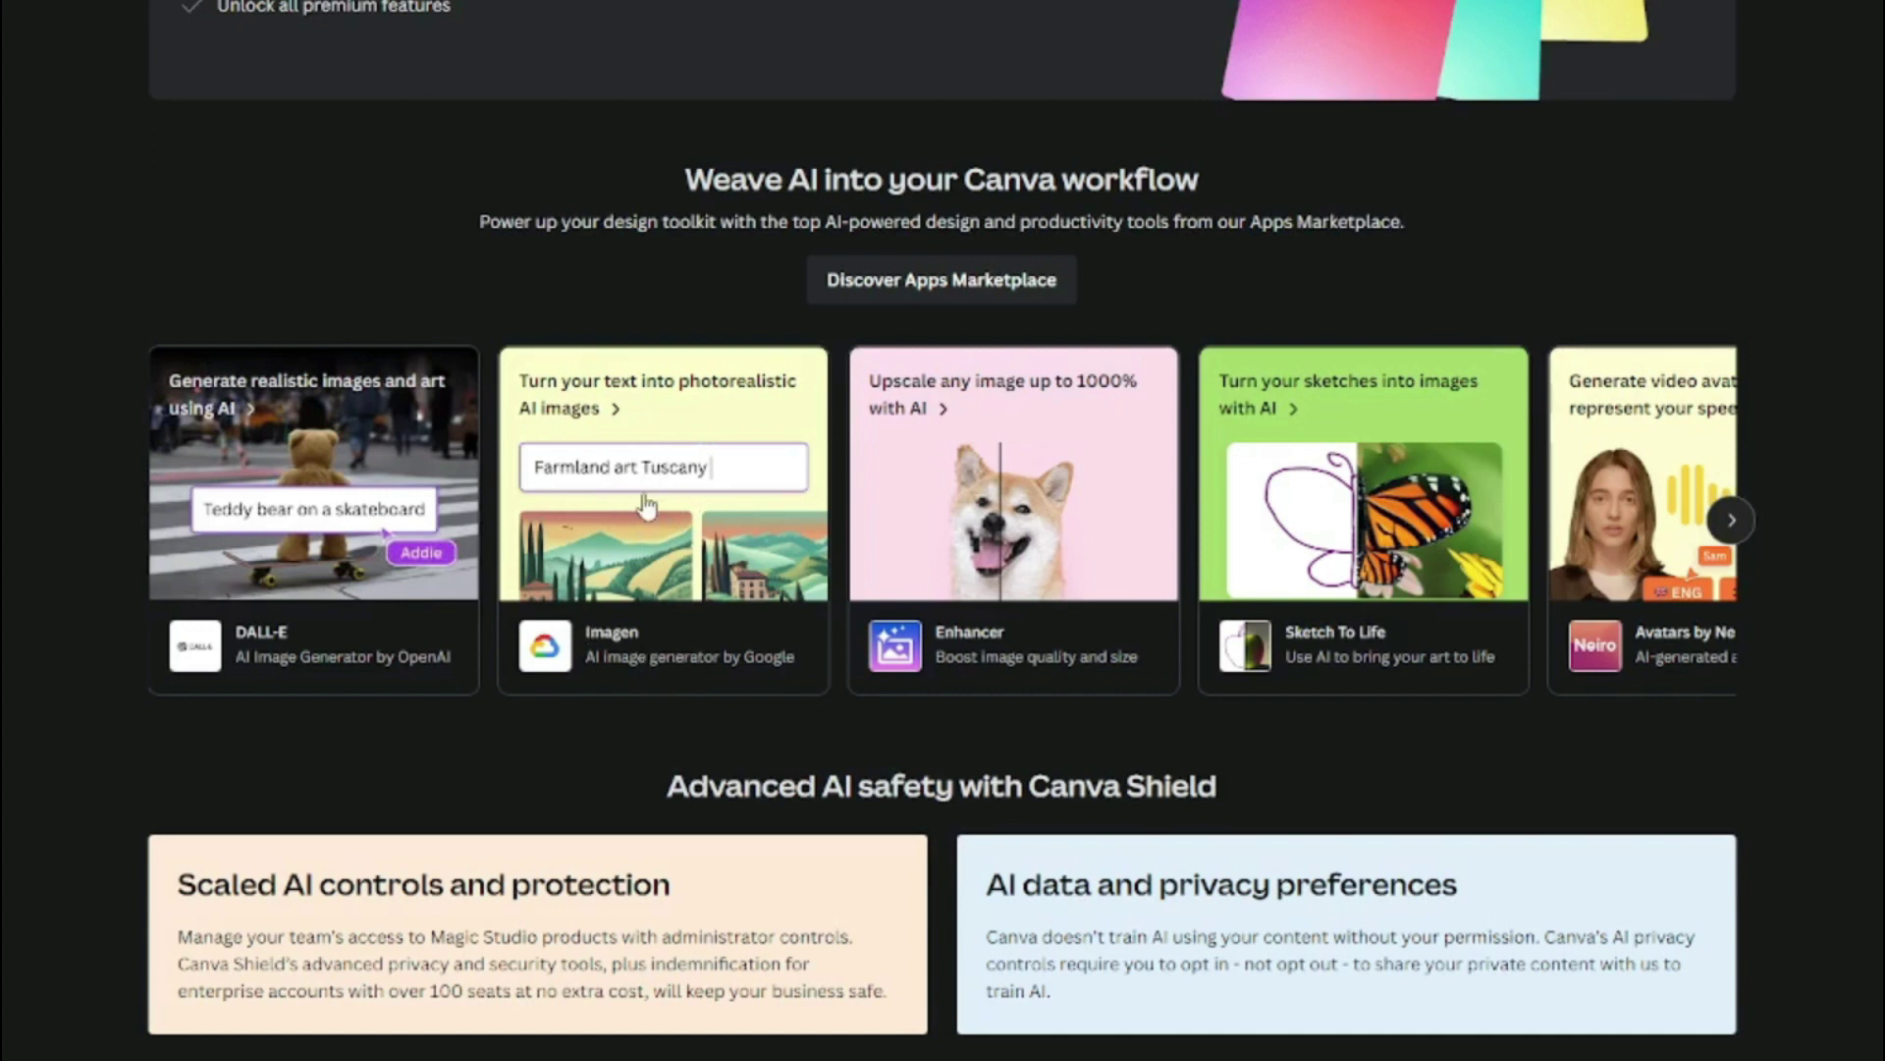
left_click(637, 453)
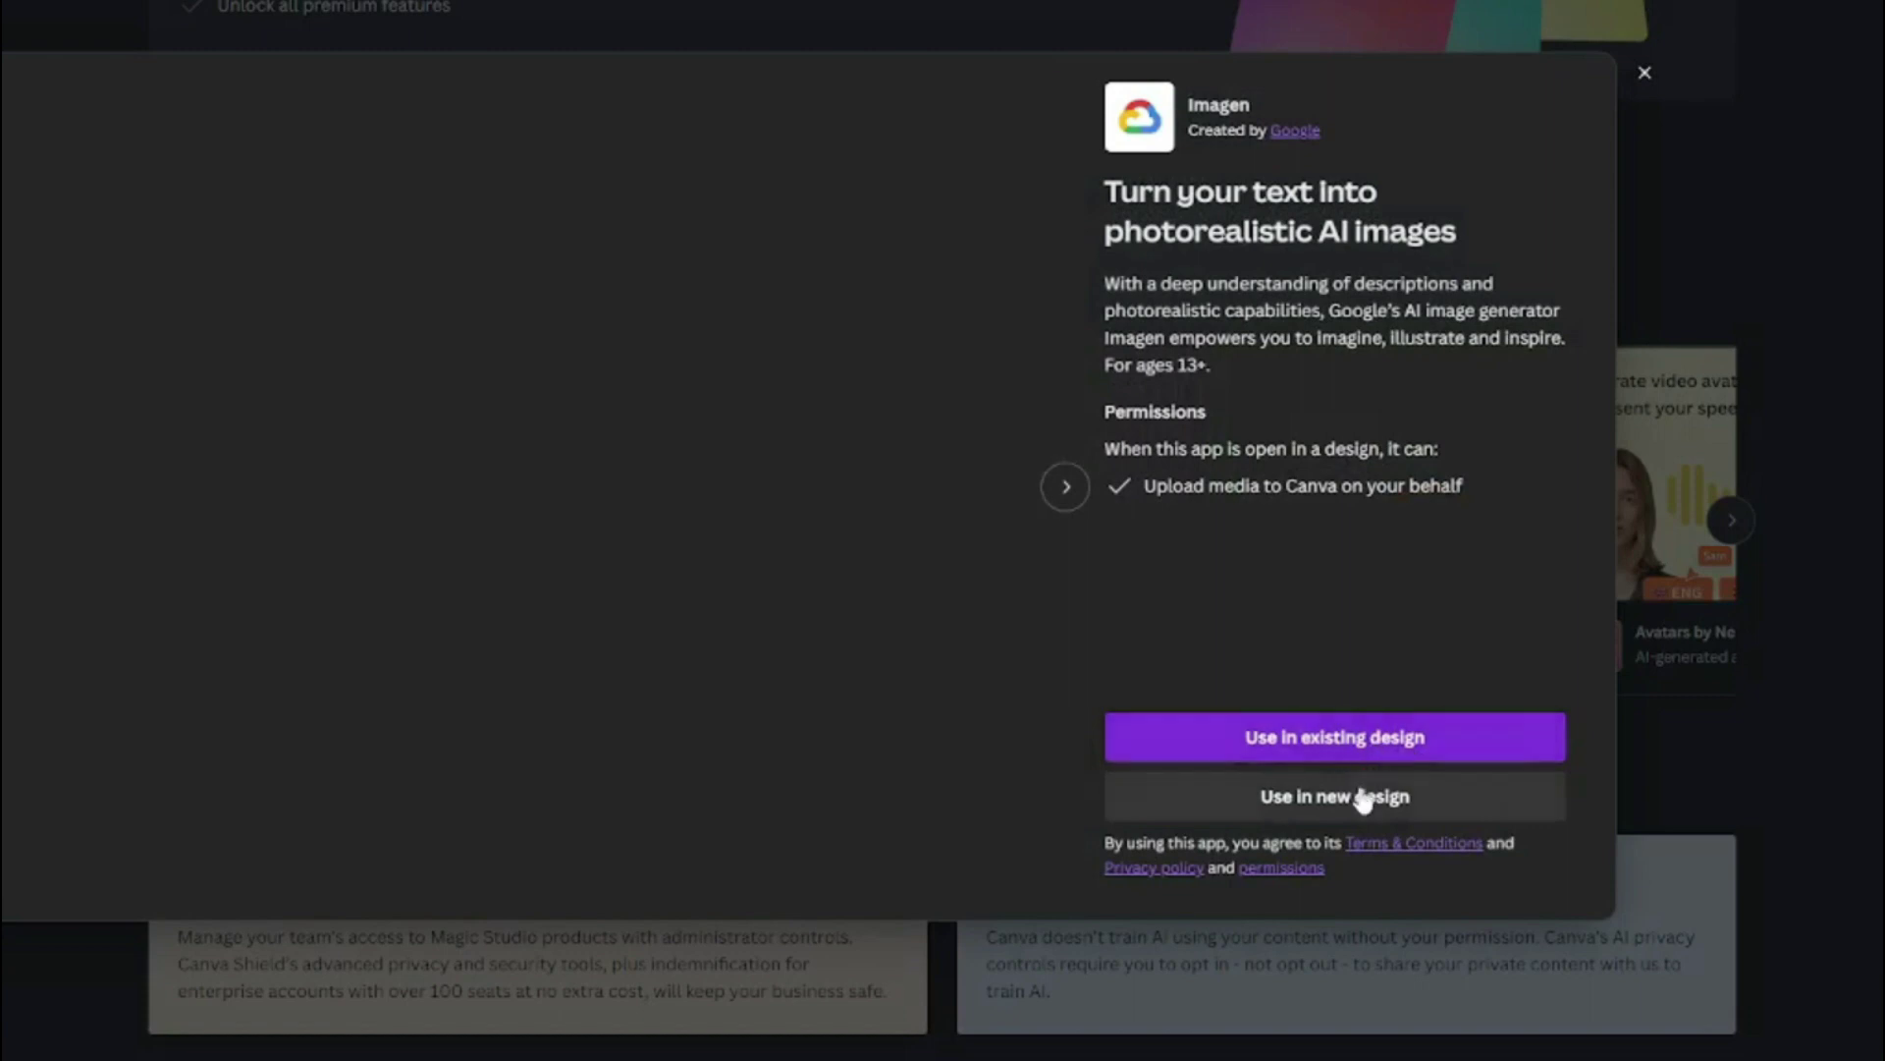
left_click(1363, 798)
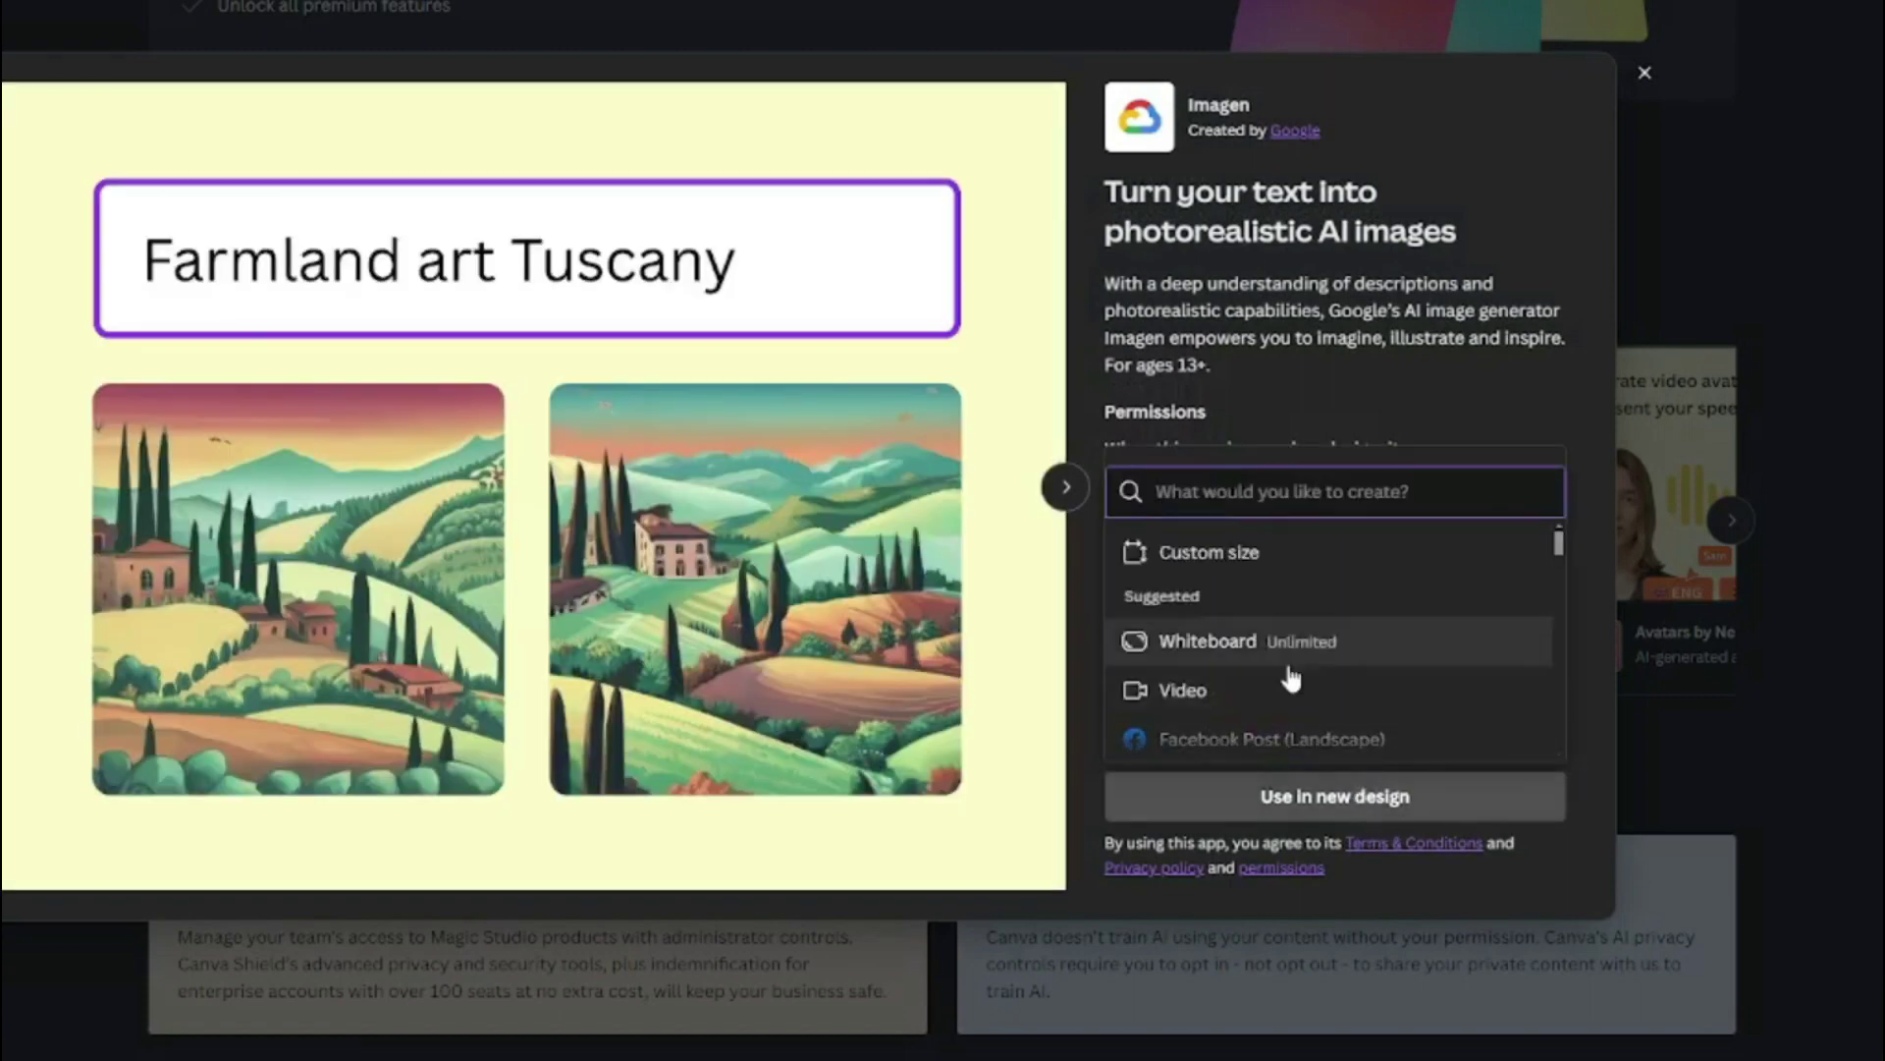
scroll(1287, 677, "down", 3)
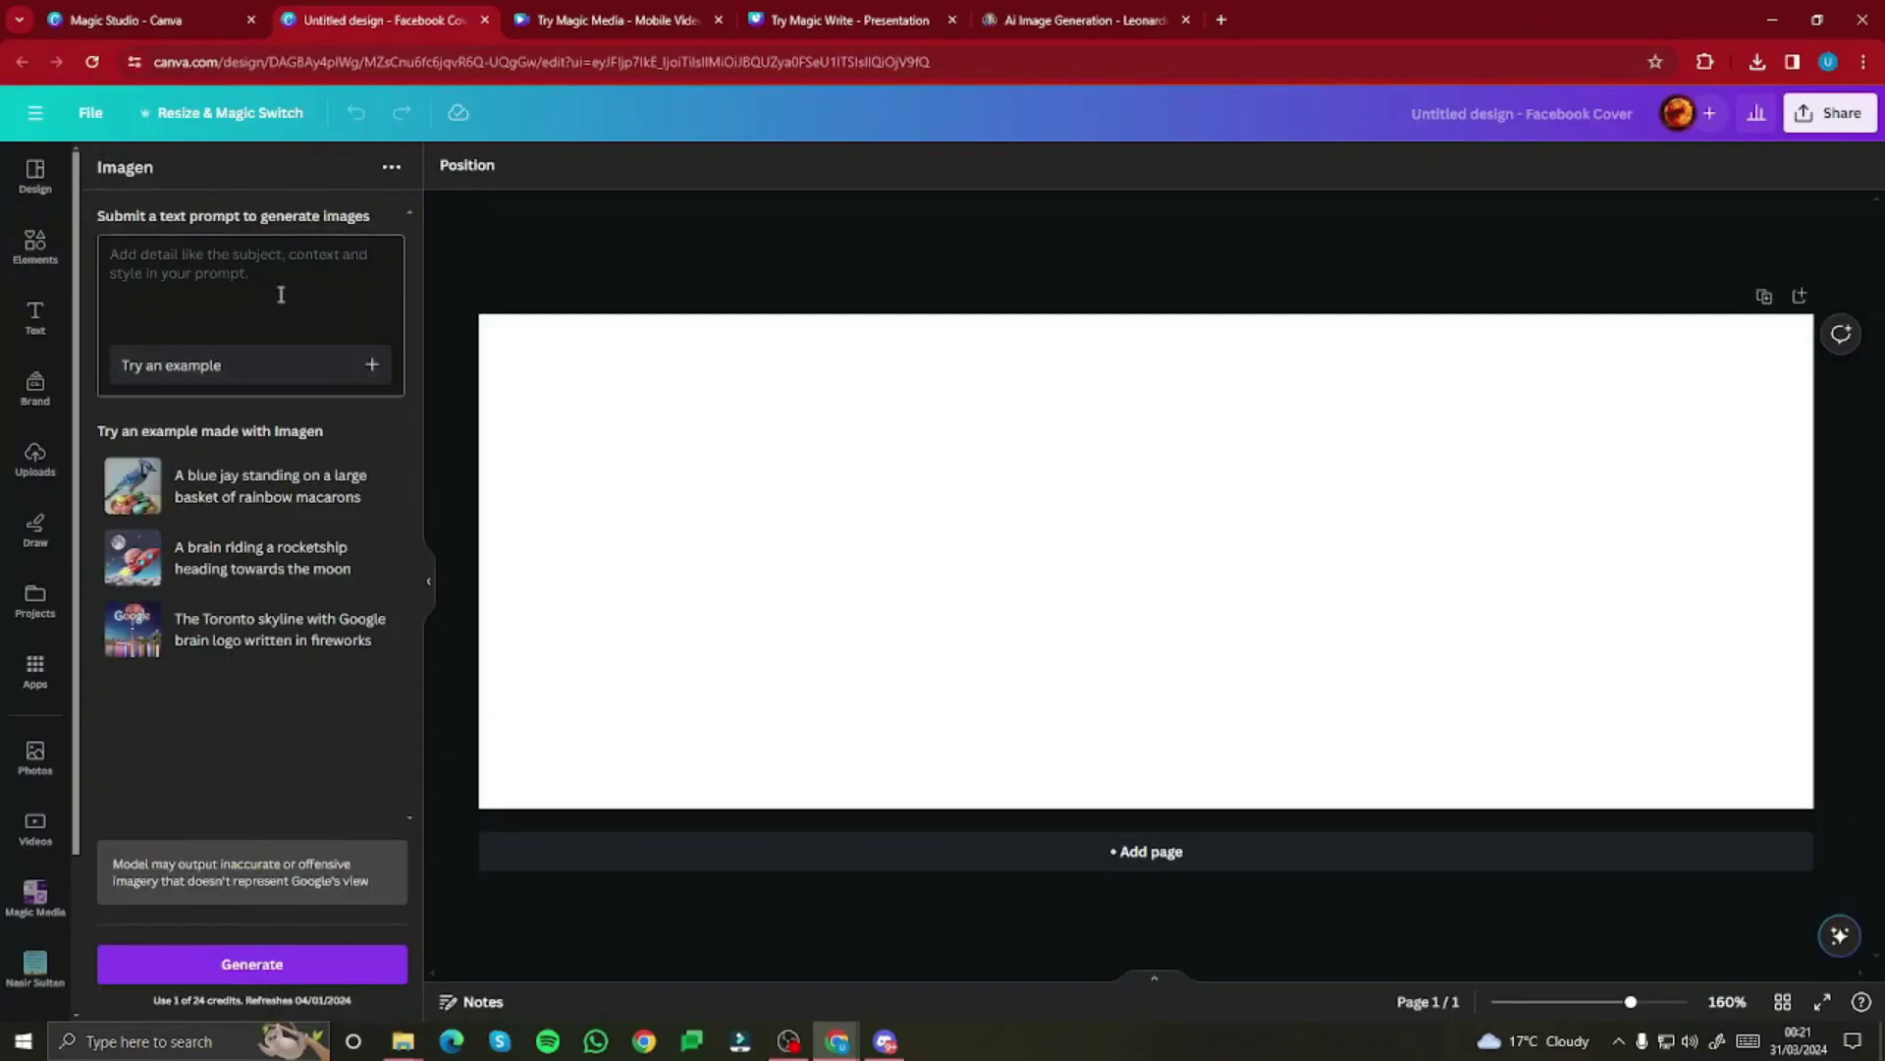
left_click(369, 368)
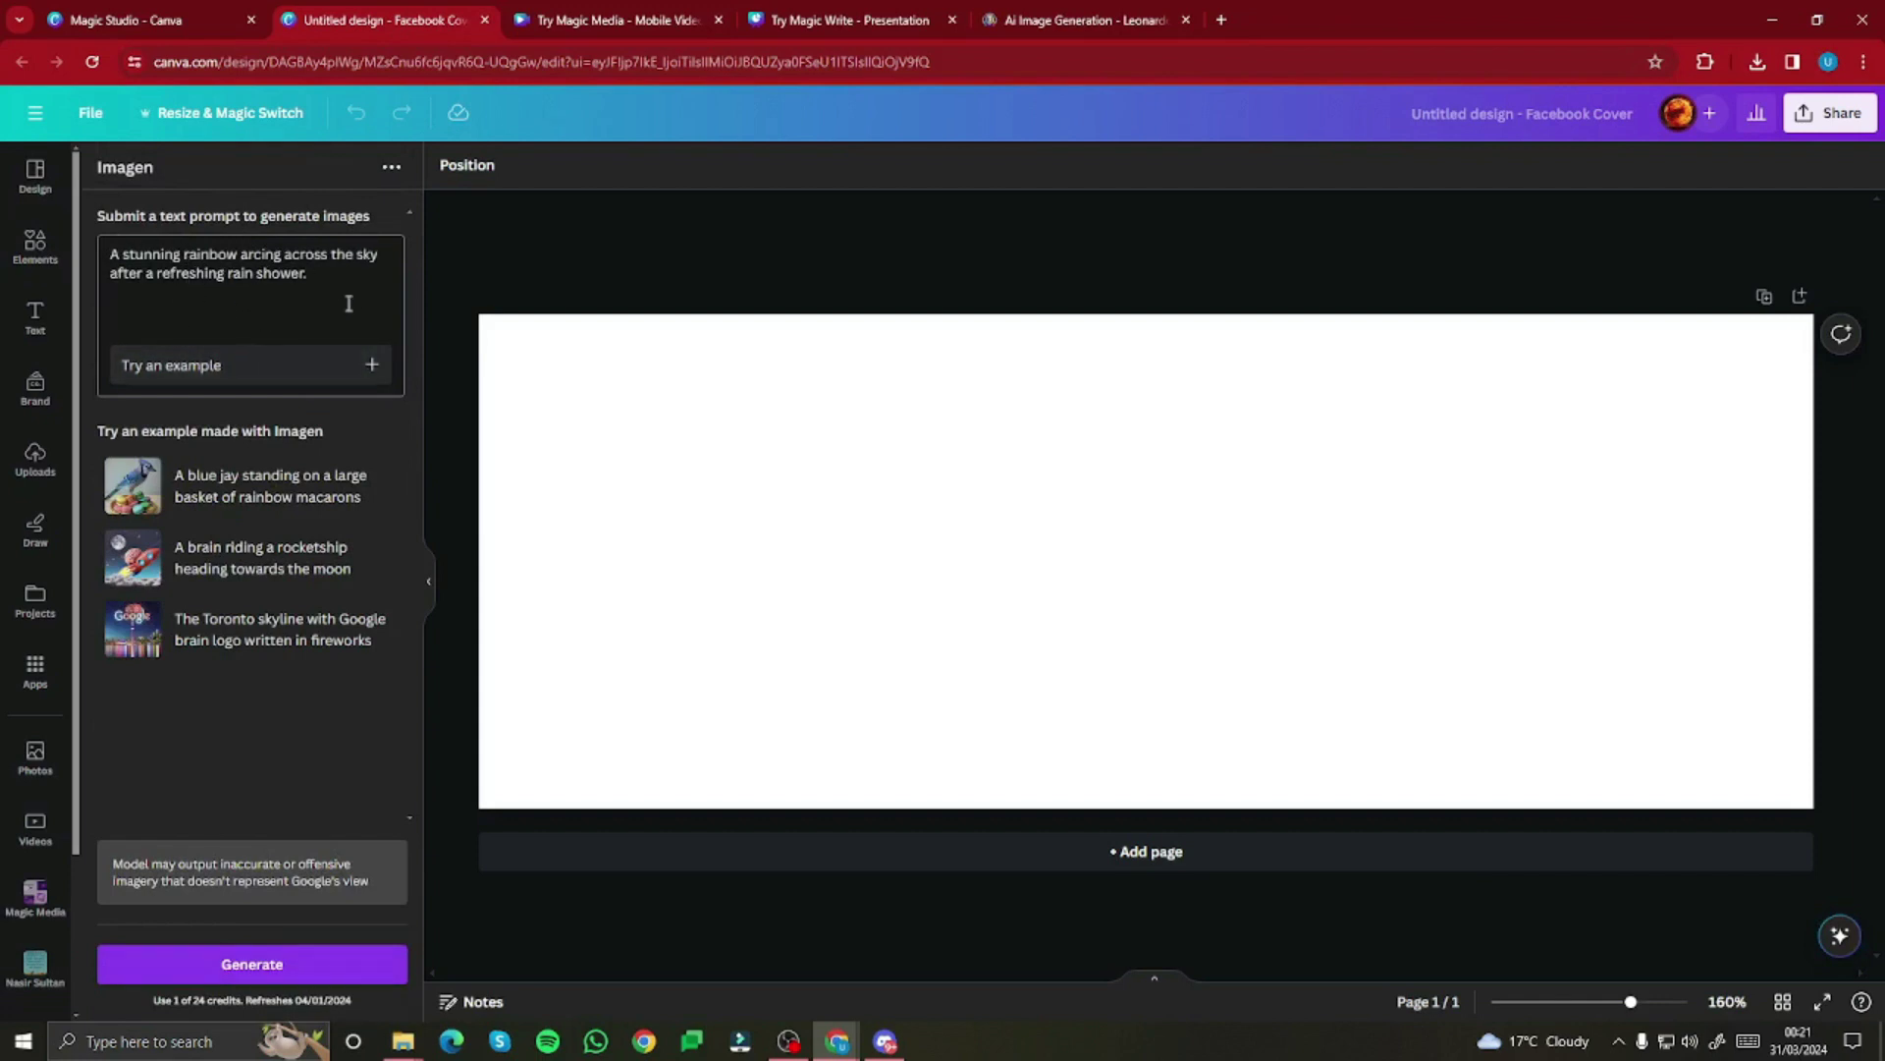
left_click(285, 964)
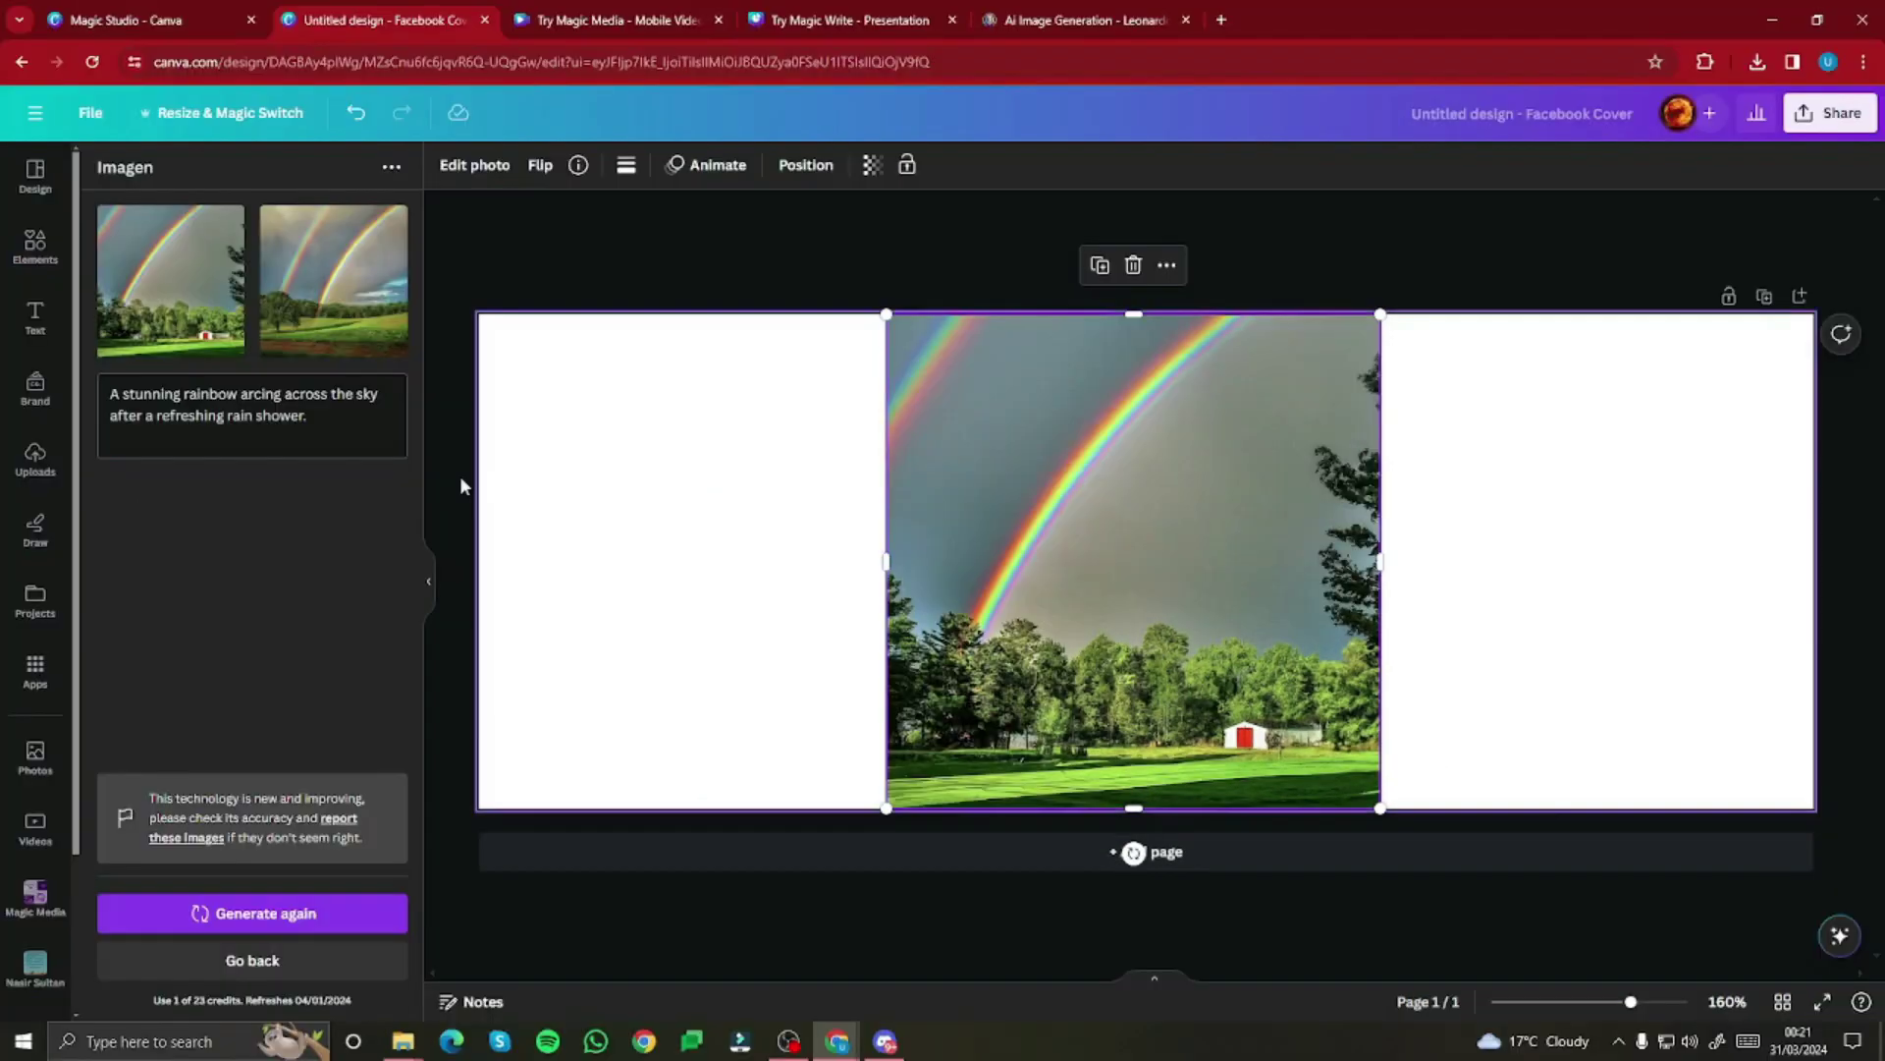
Step: Generate Imagen images from the example prompt about a snow-capped mountain range against a clear blue sky, and delete the rainbow image from the page
left_click(7, 339)
key("ctrl+a")
key("BackSpace")
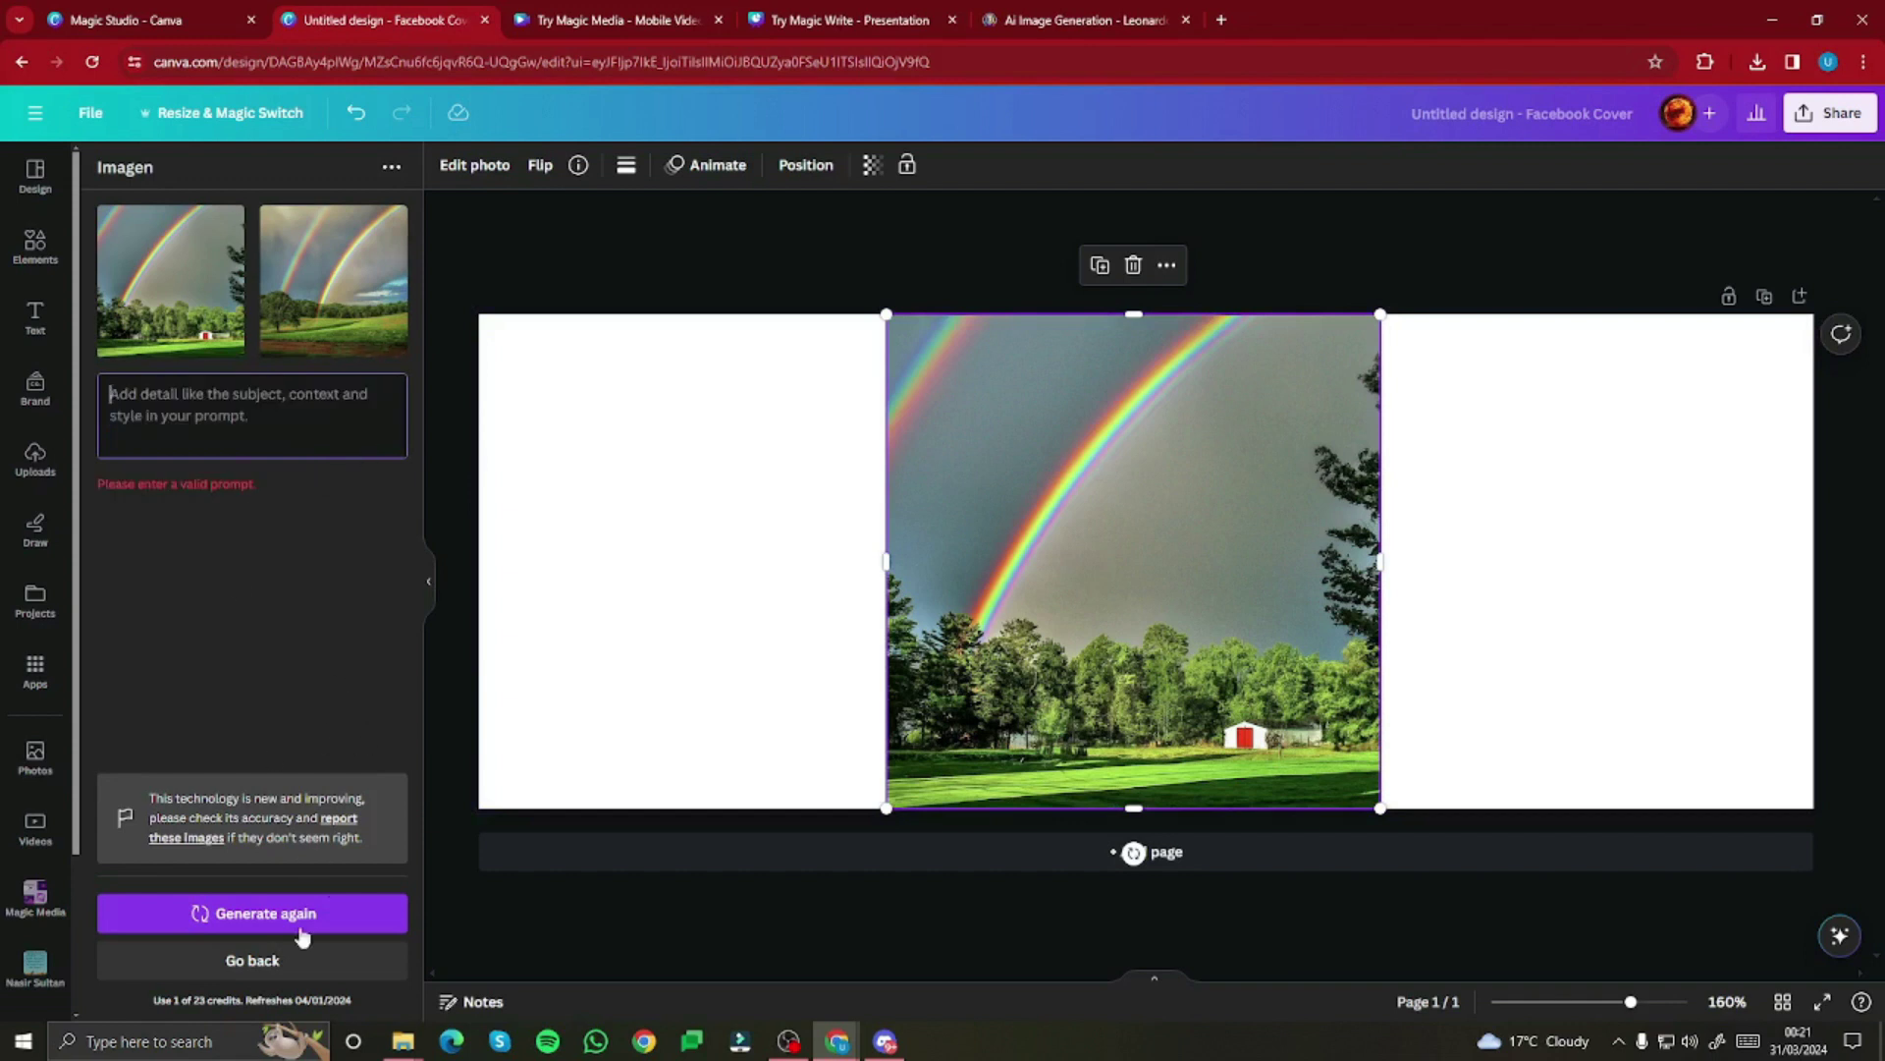
left_click(285, 960)
left_click(371, 366)
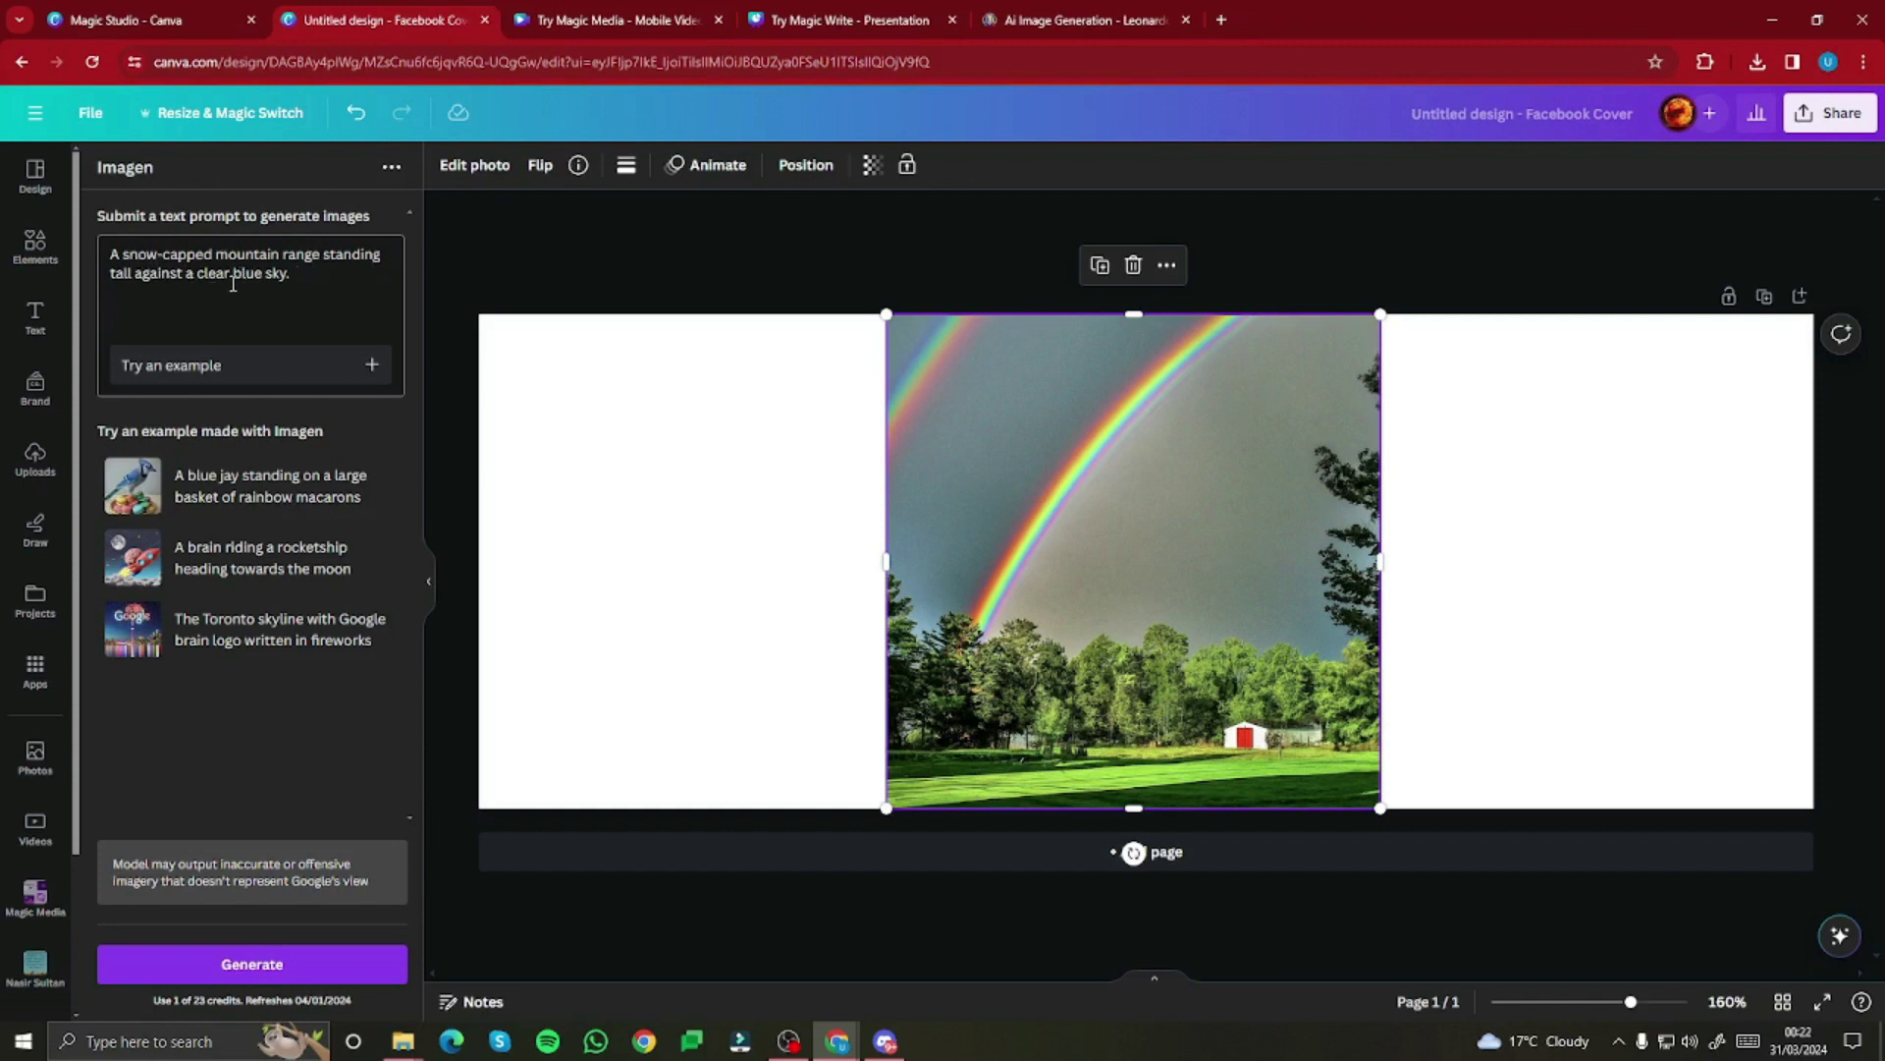
left_click(246, 967)
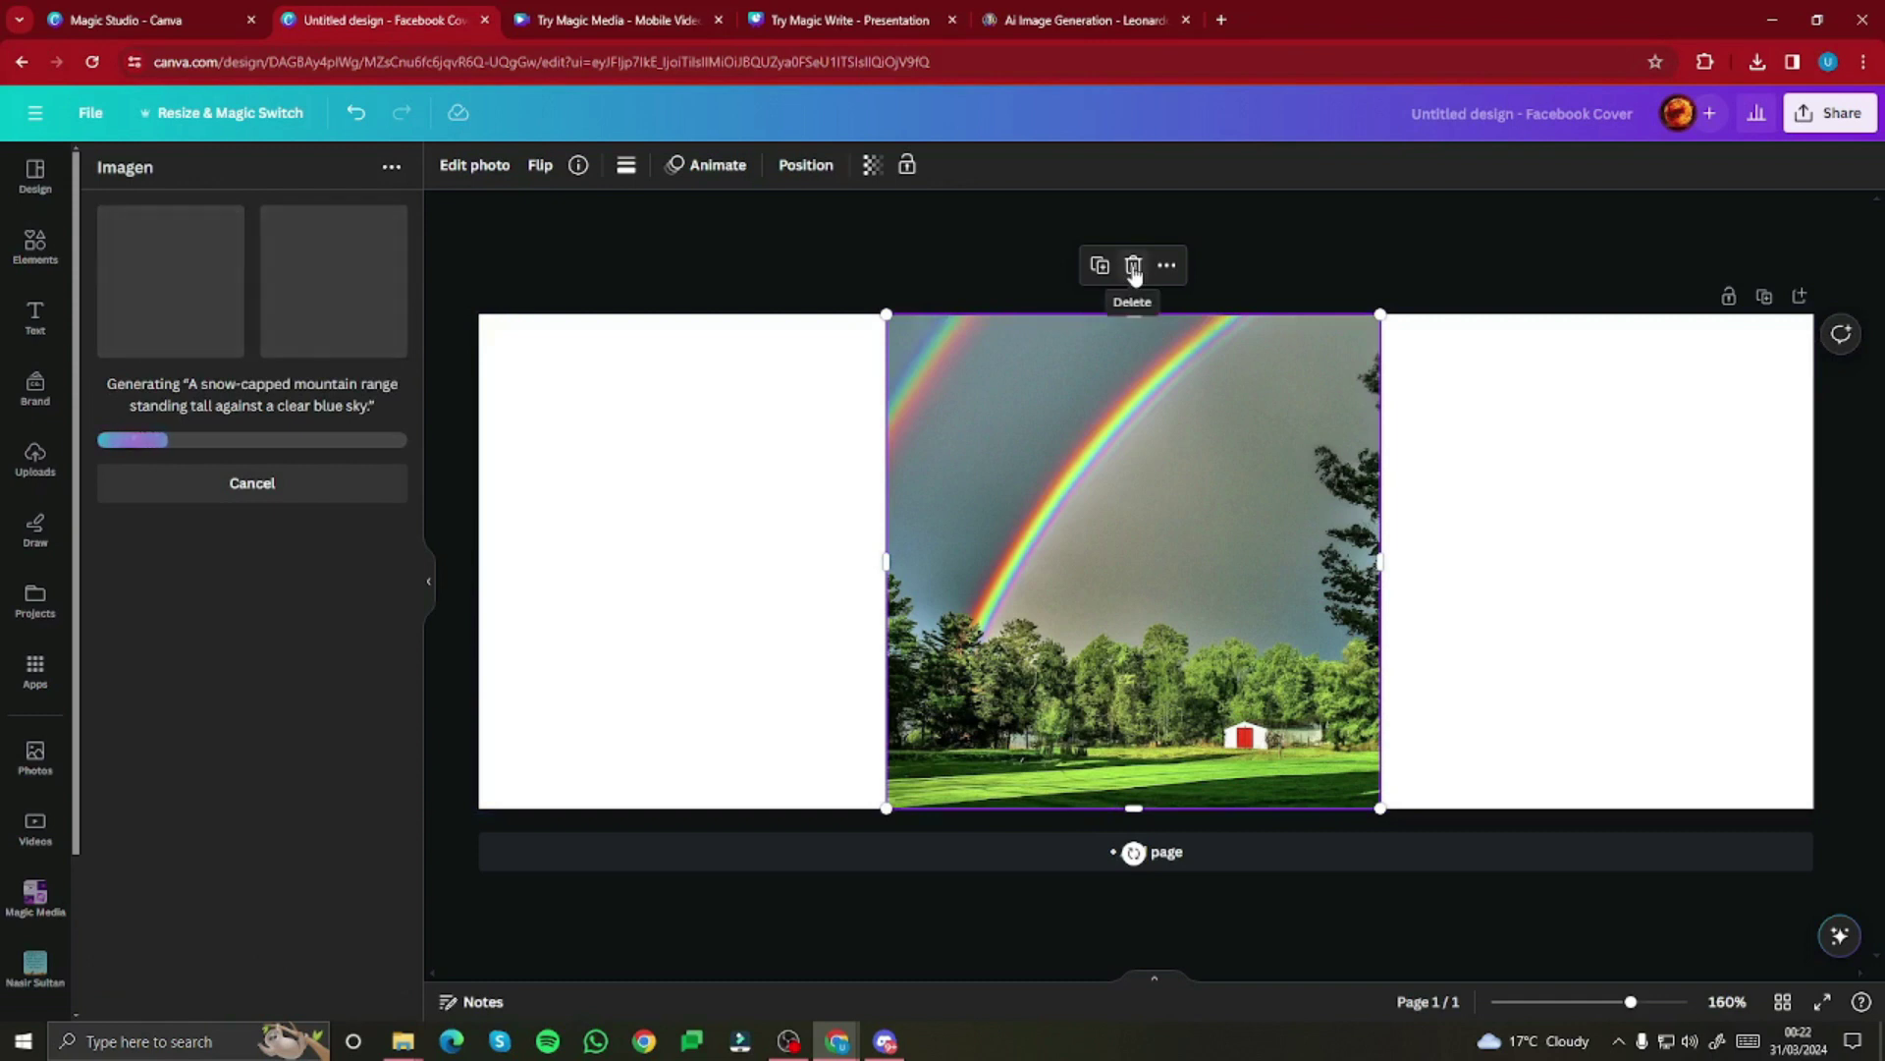
left_click(1134, 266)
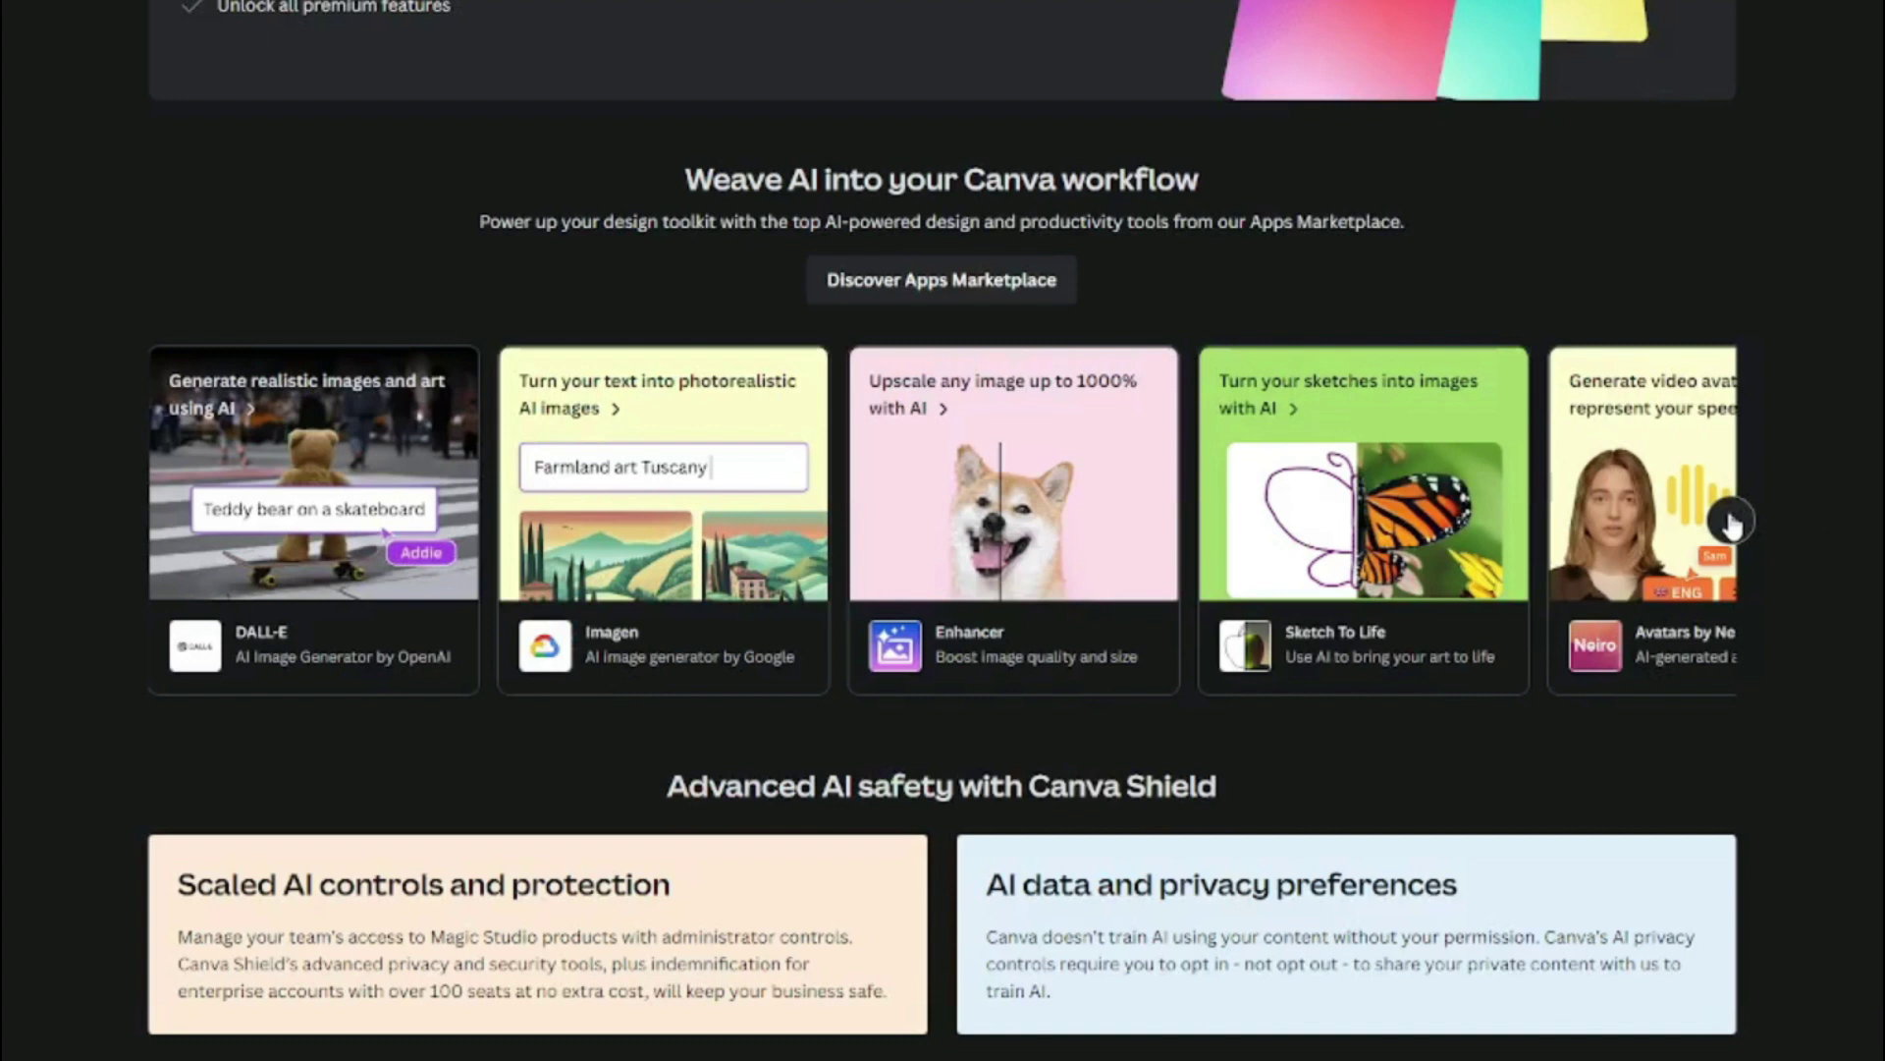
Step: Start an Instagram Post (Square) design with Anime Style and create an image from "A girl in school uniform standing outside school in happy mood"
left_click(1730, 522)
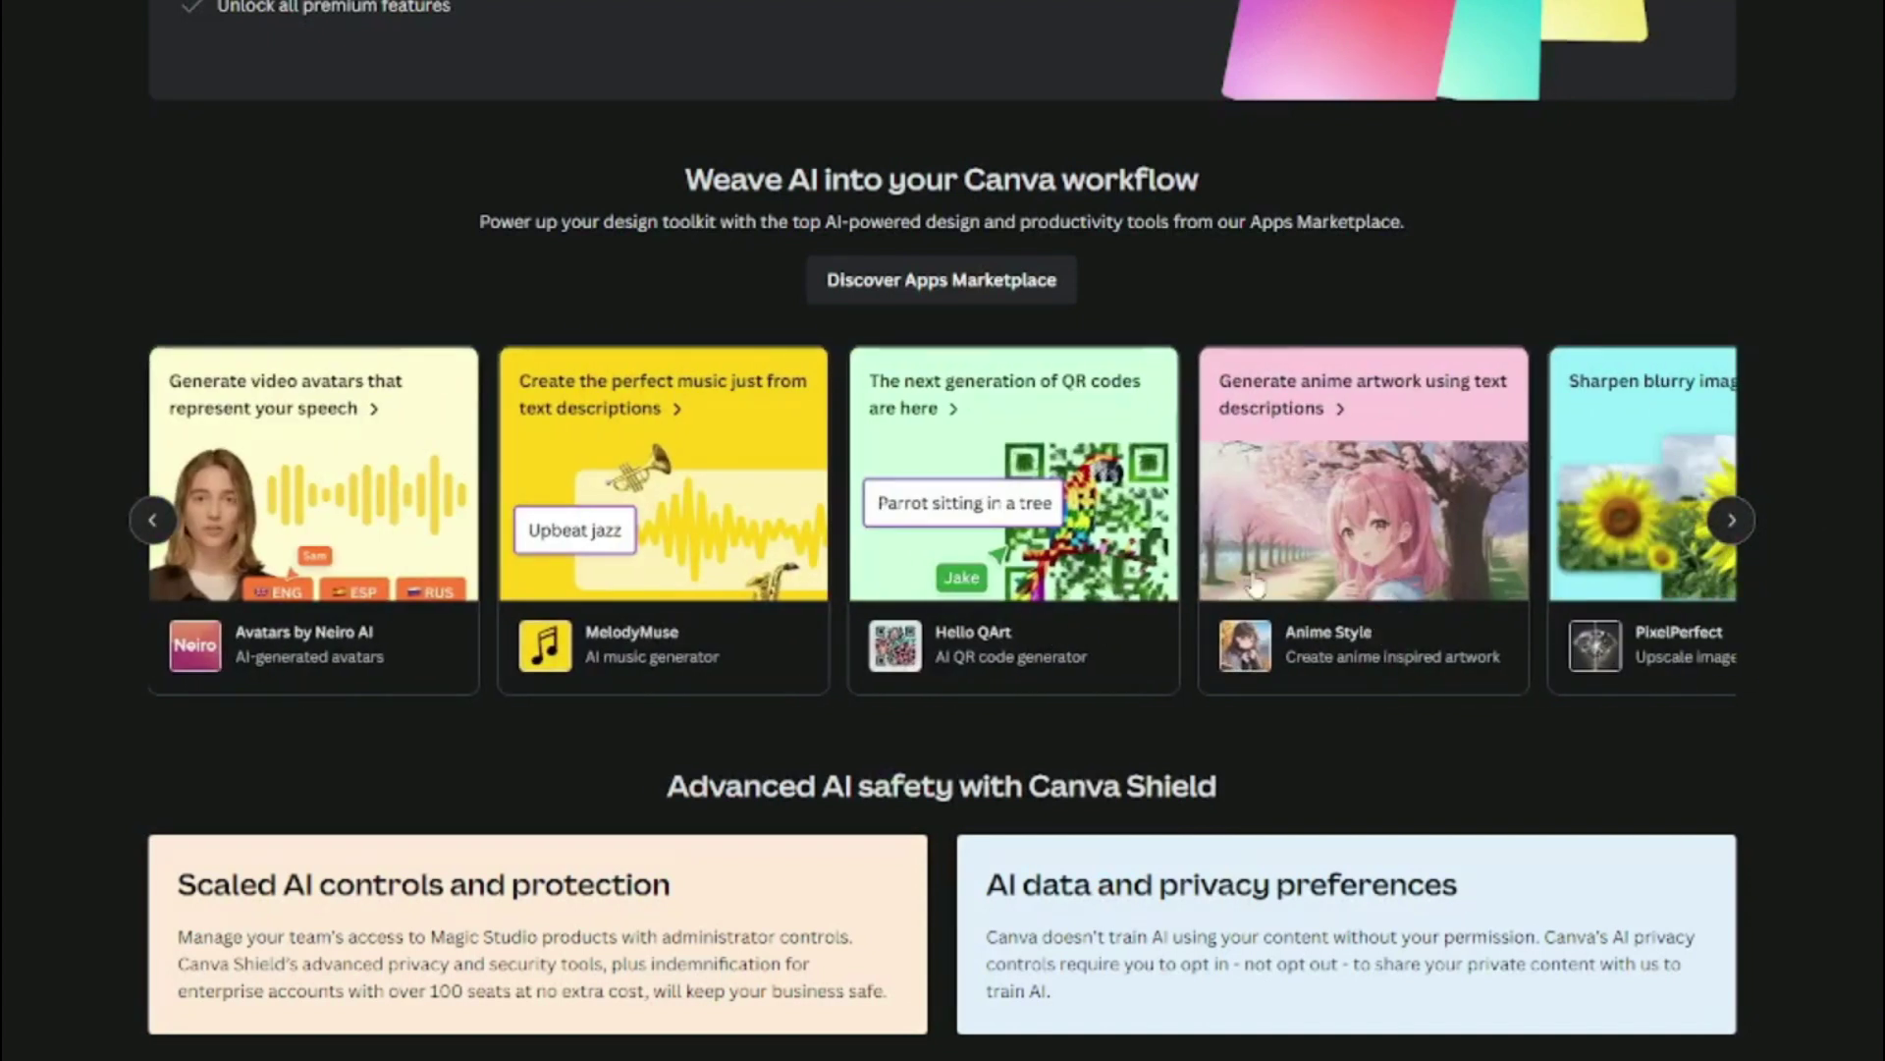
left_click(1363, 614)
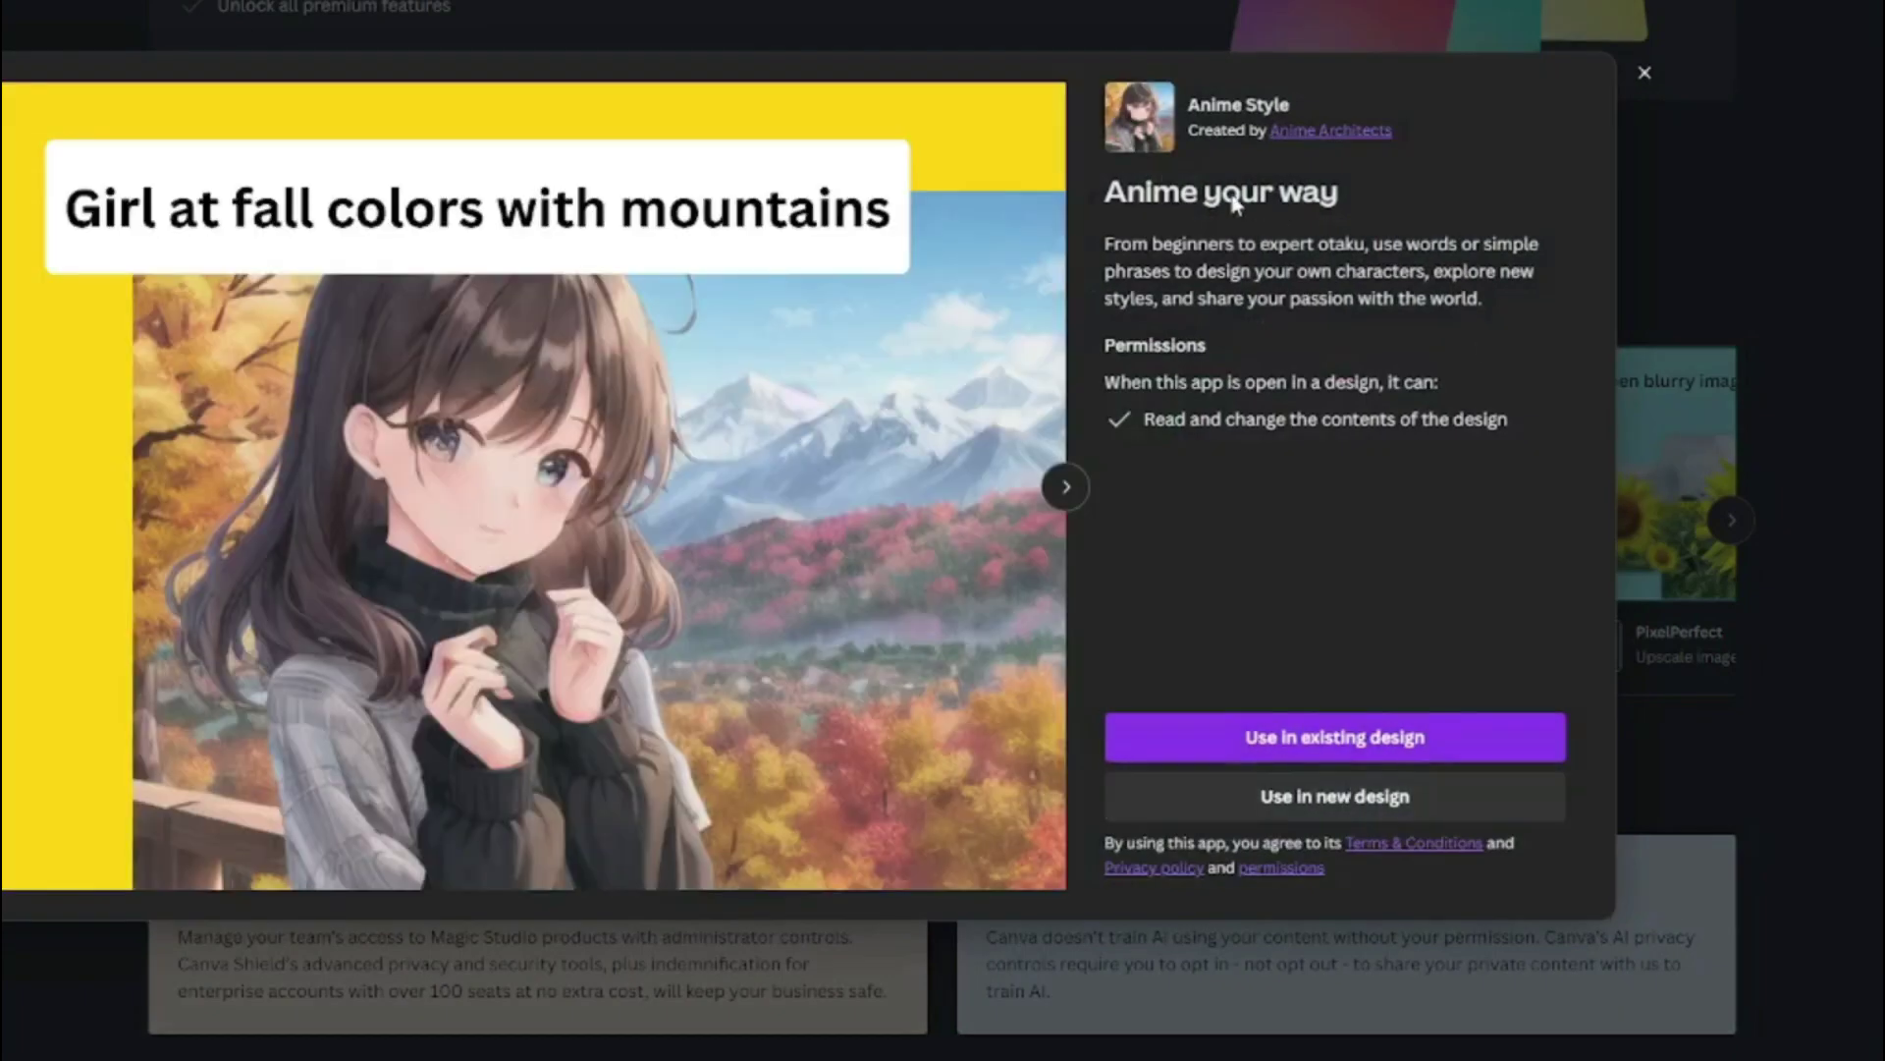
left_click(1375, 805)
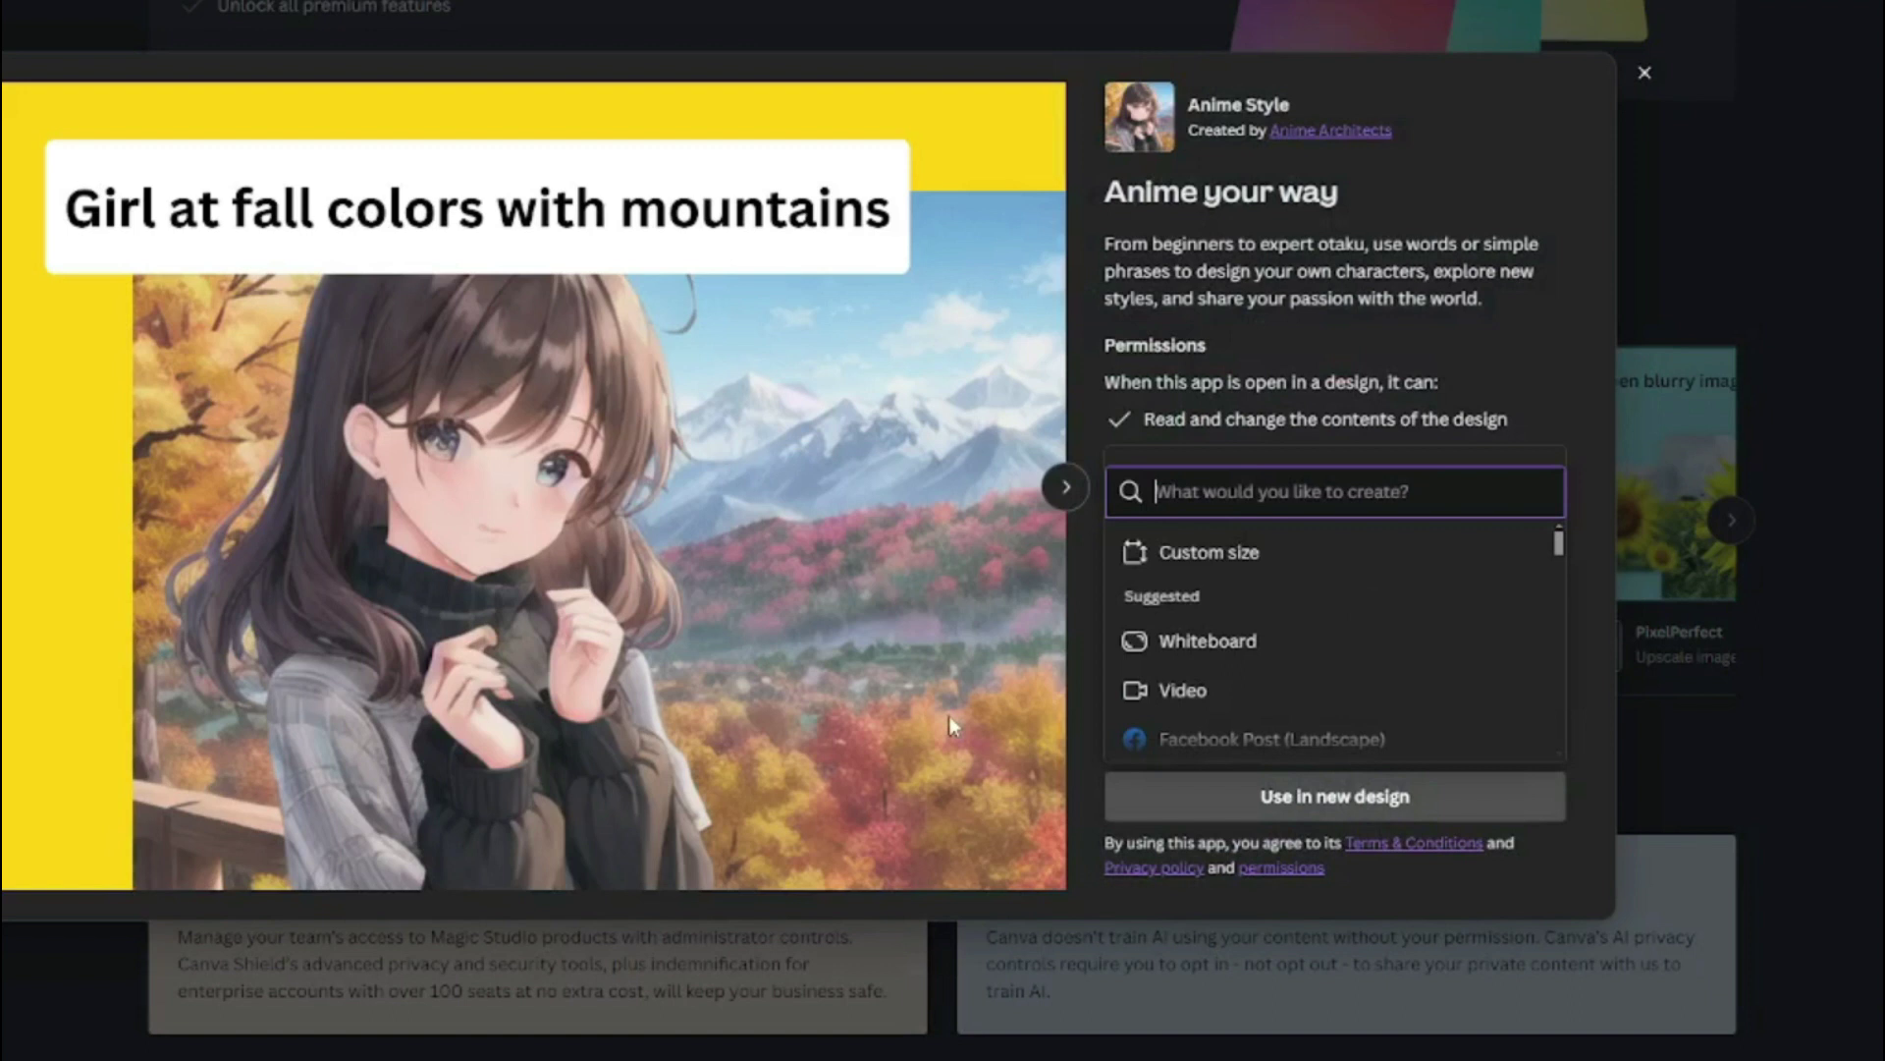
scroll(1254, 663, "down", 2)
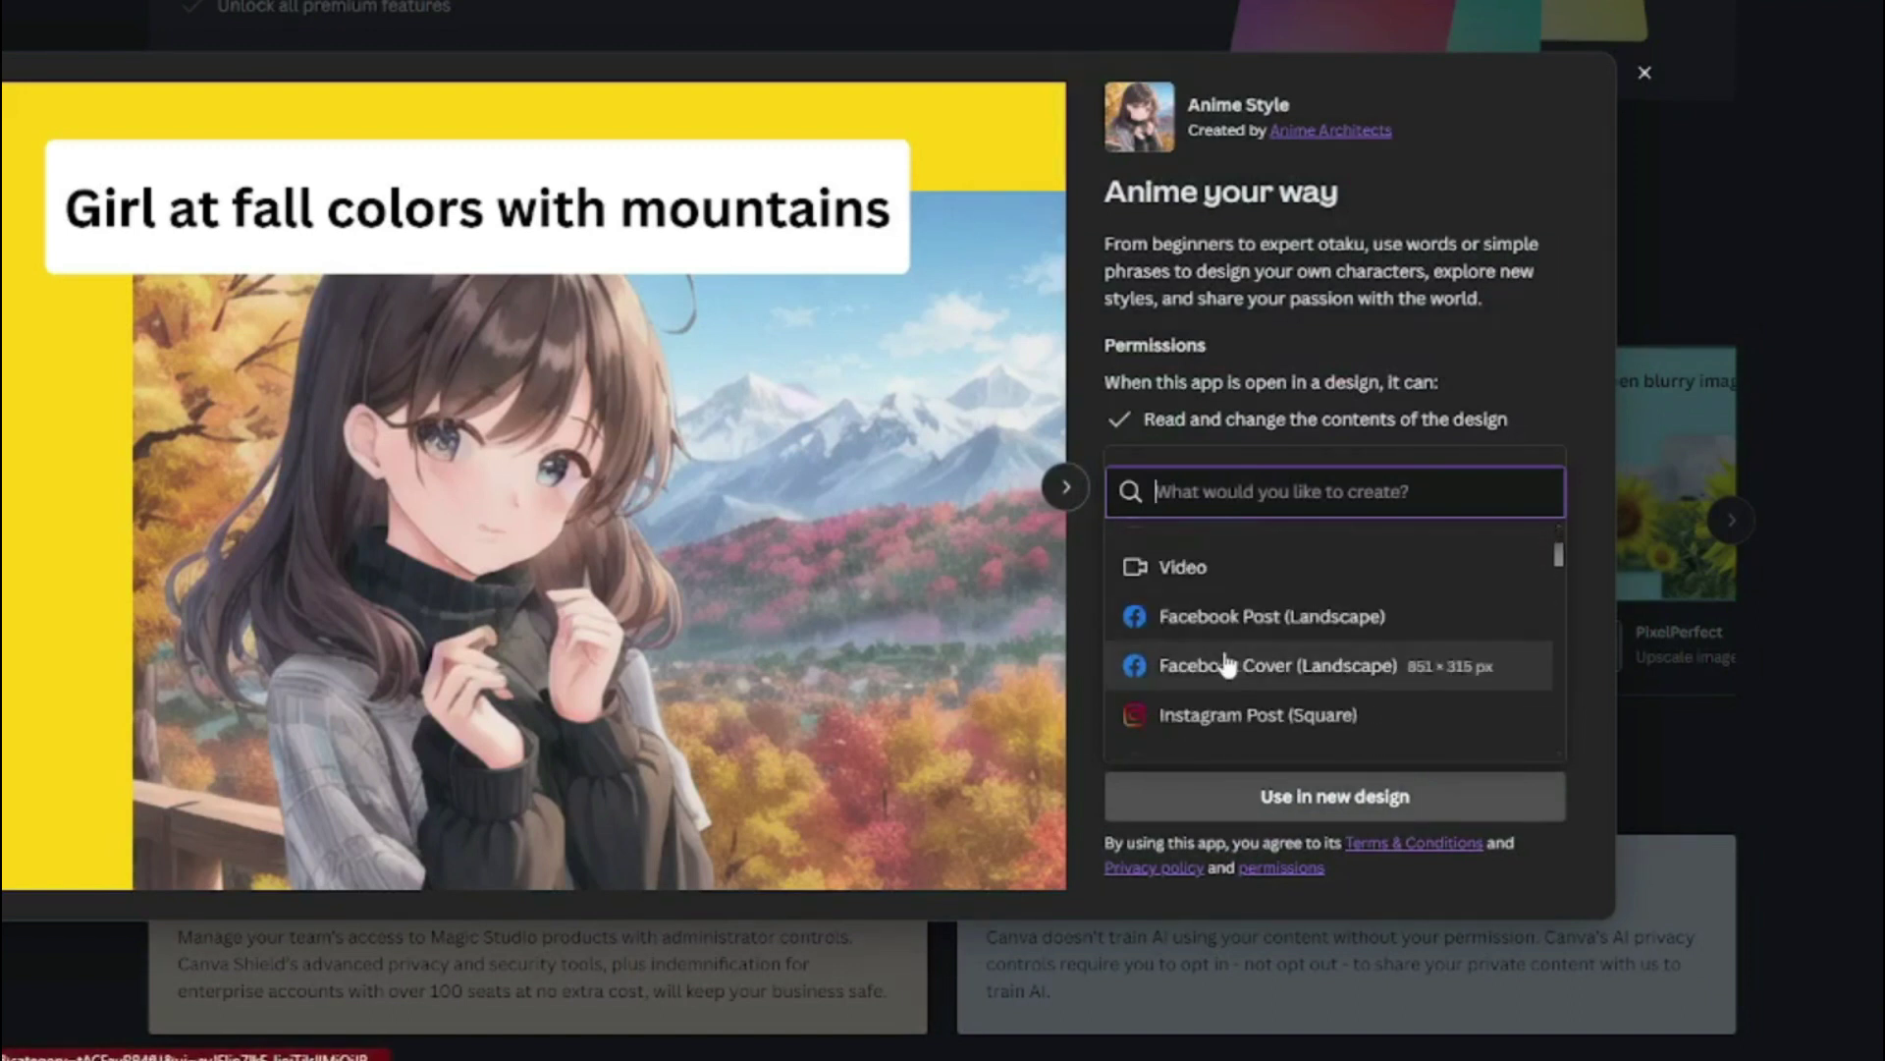
left_click(1221, 726)
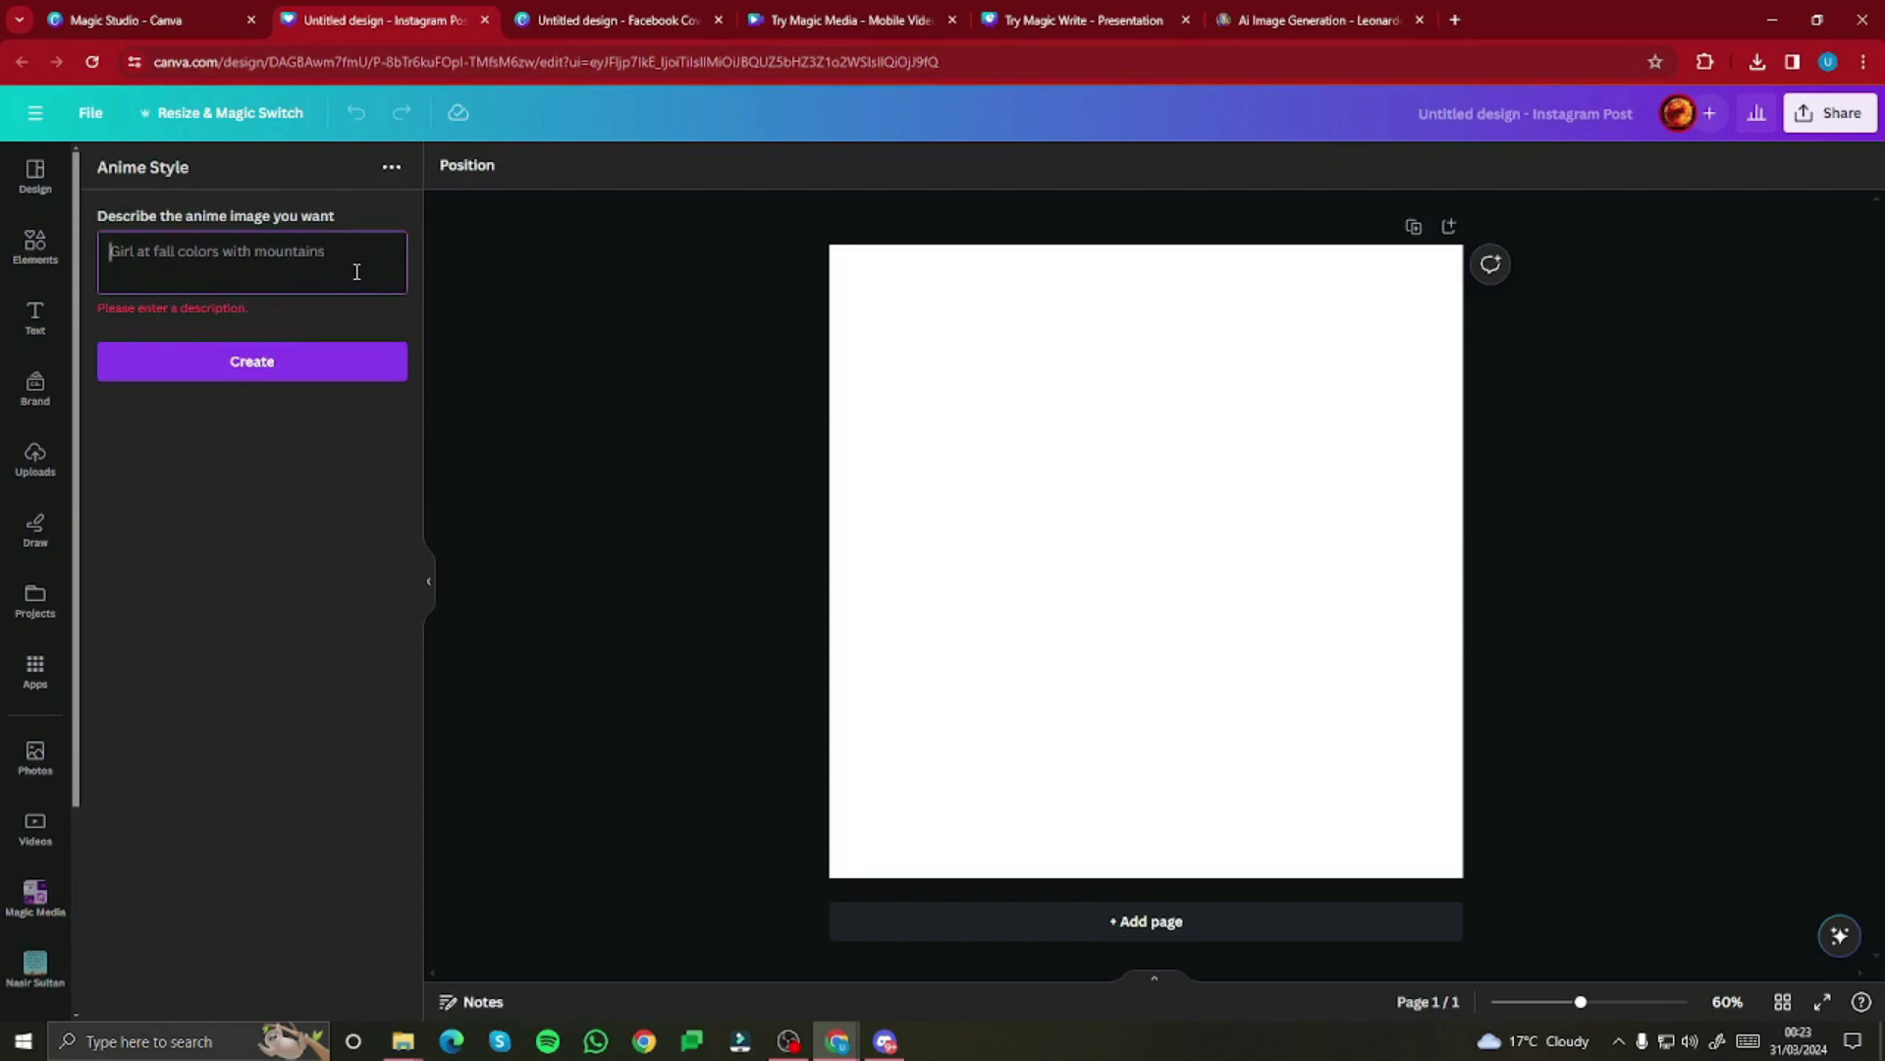
type("A girl in school uniform standing outside school in happy mood")
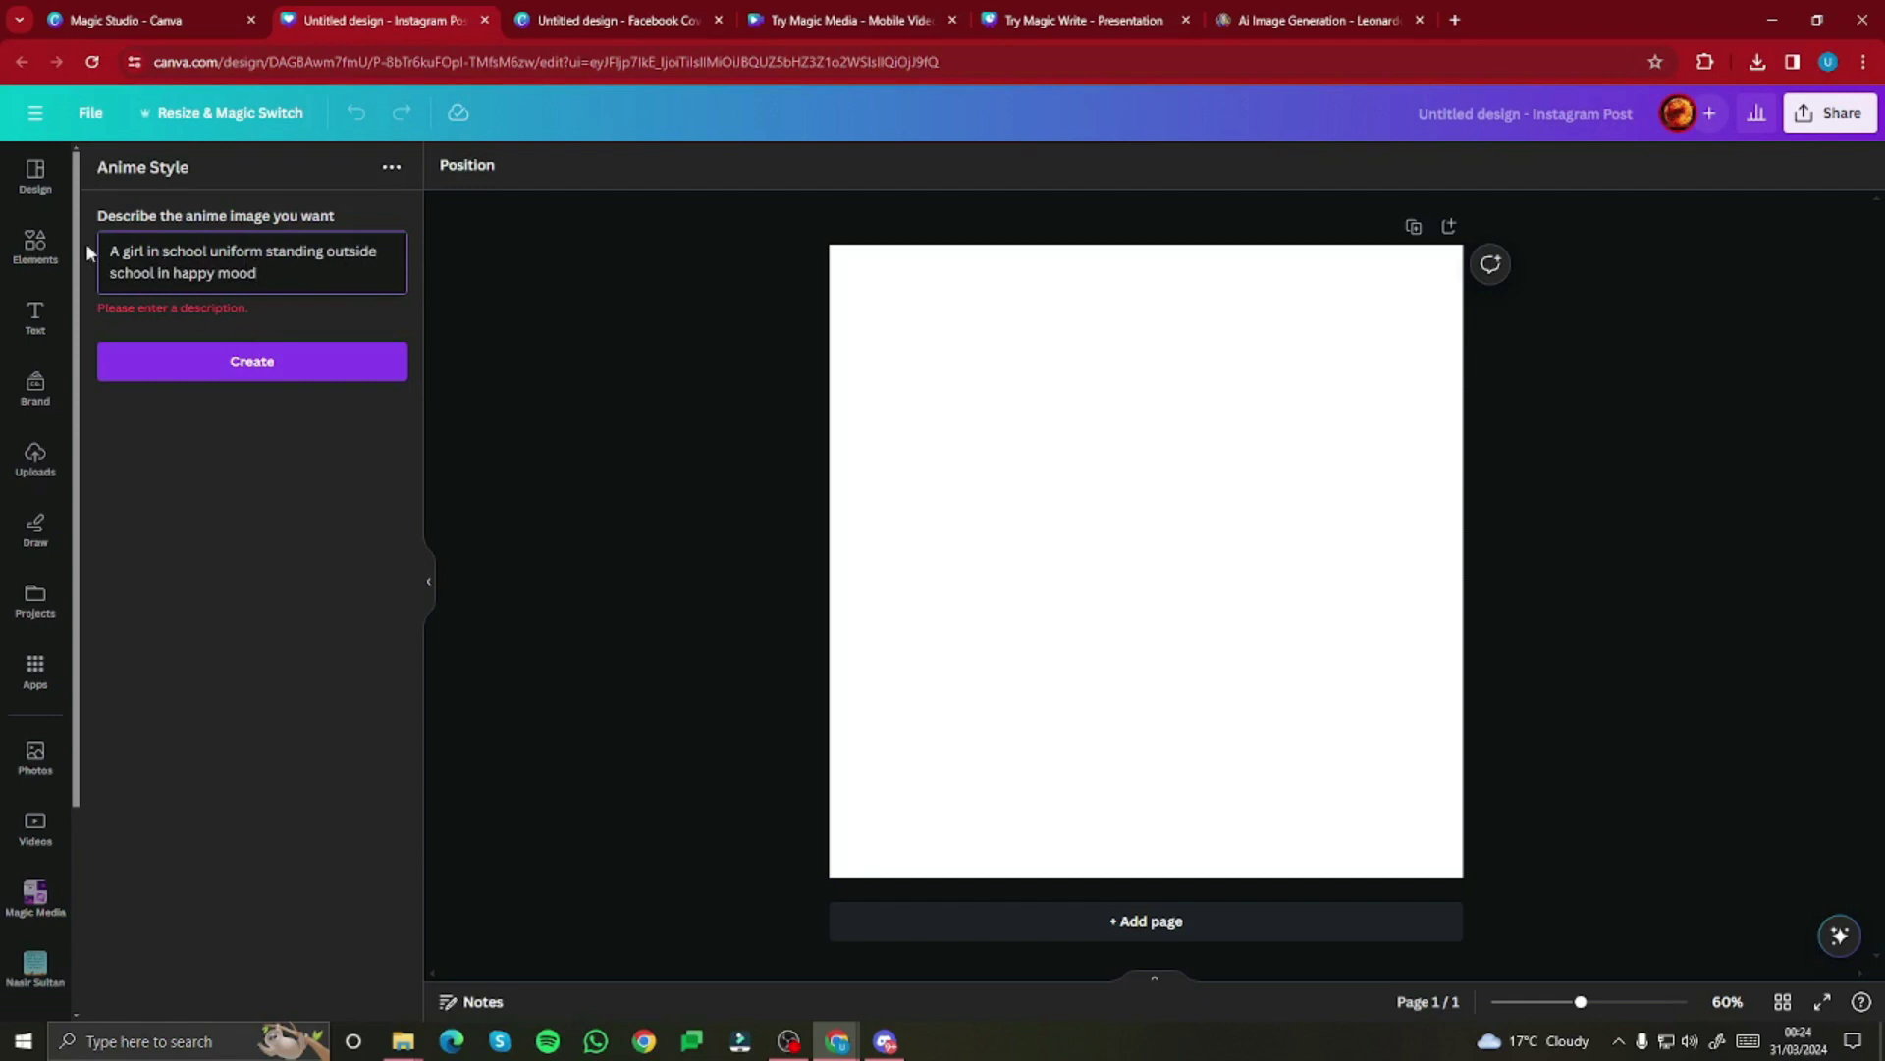
left_click(221, 365)
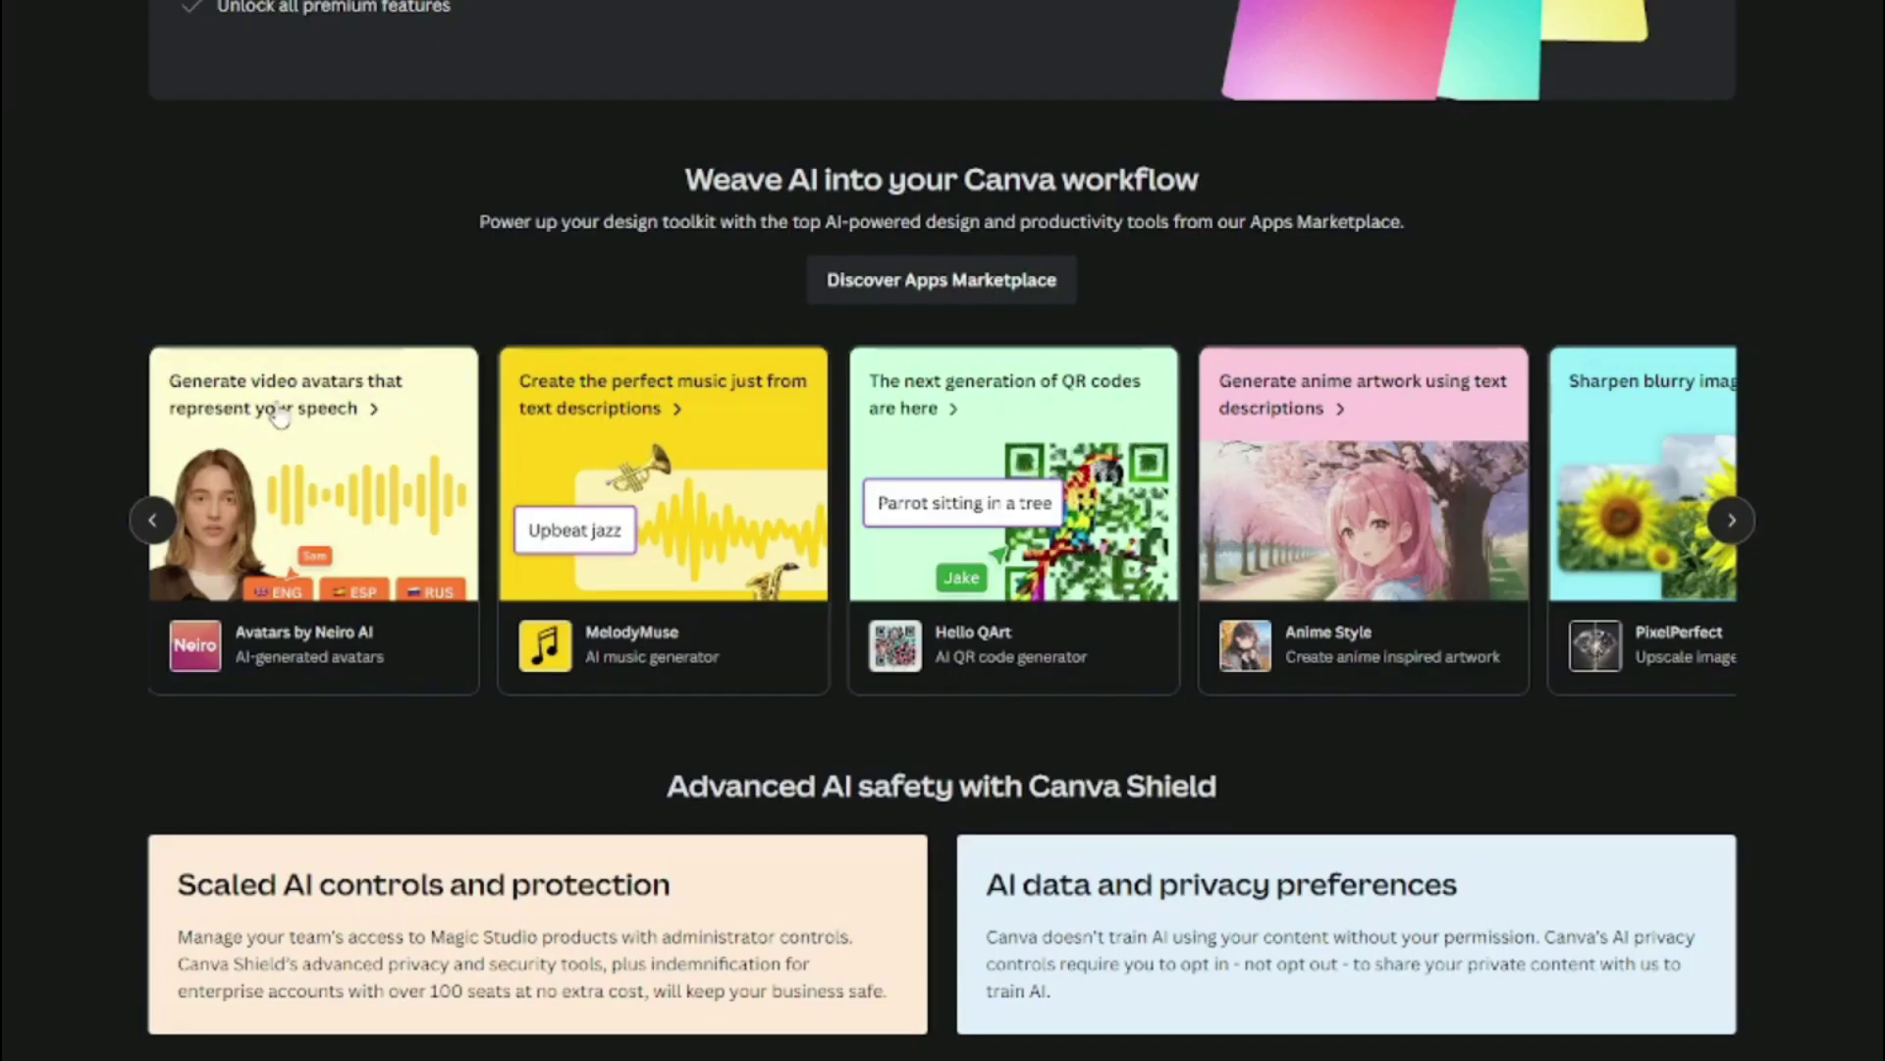
Step: Review the Magic Studio overview page, from its introduction and Magic Design tools down to the AI apps from the Apps Marketplace
scroll(304, 417, "up", 6)
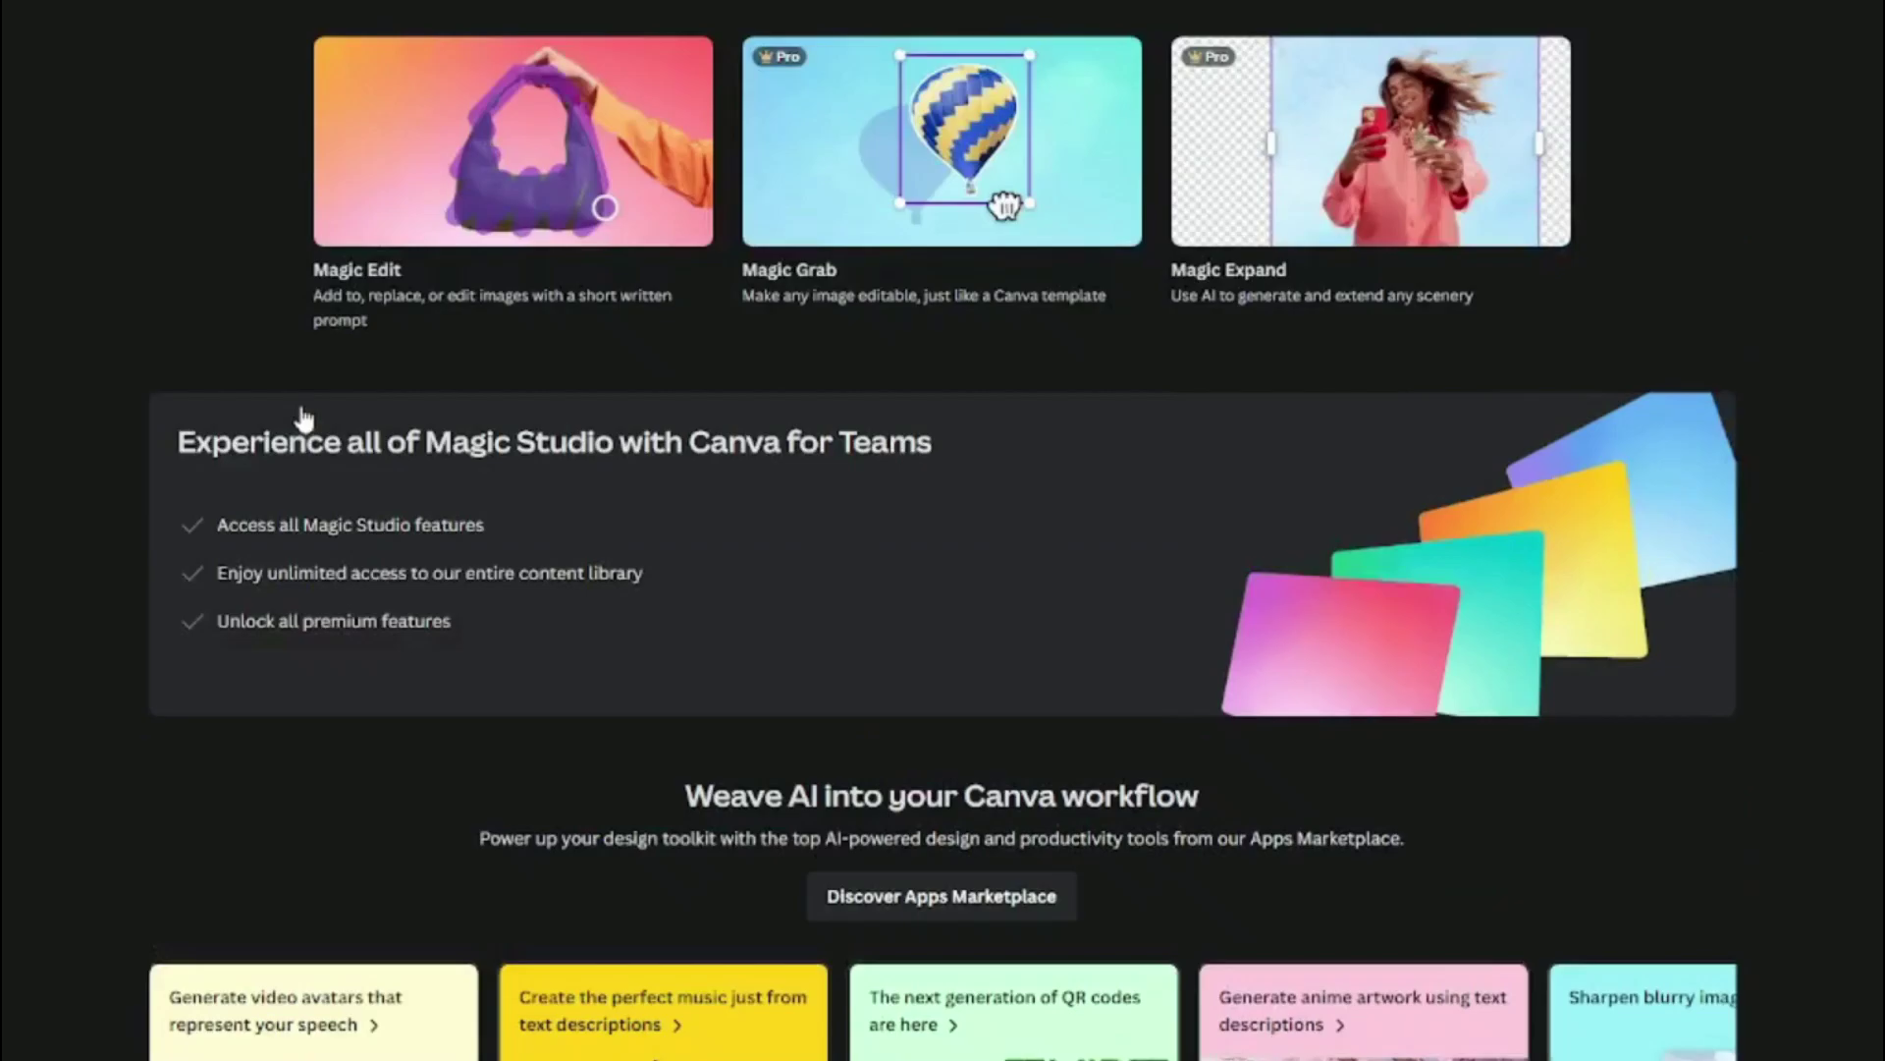
scroll(303, 418, "up", 15)
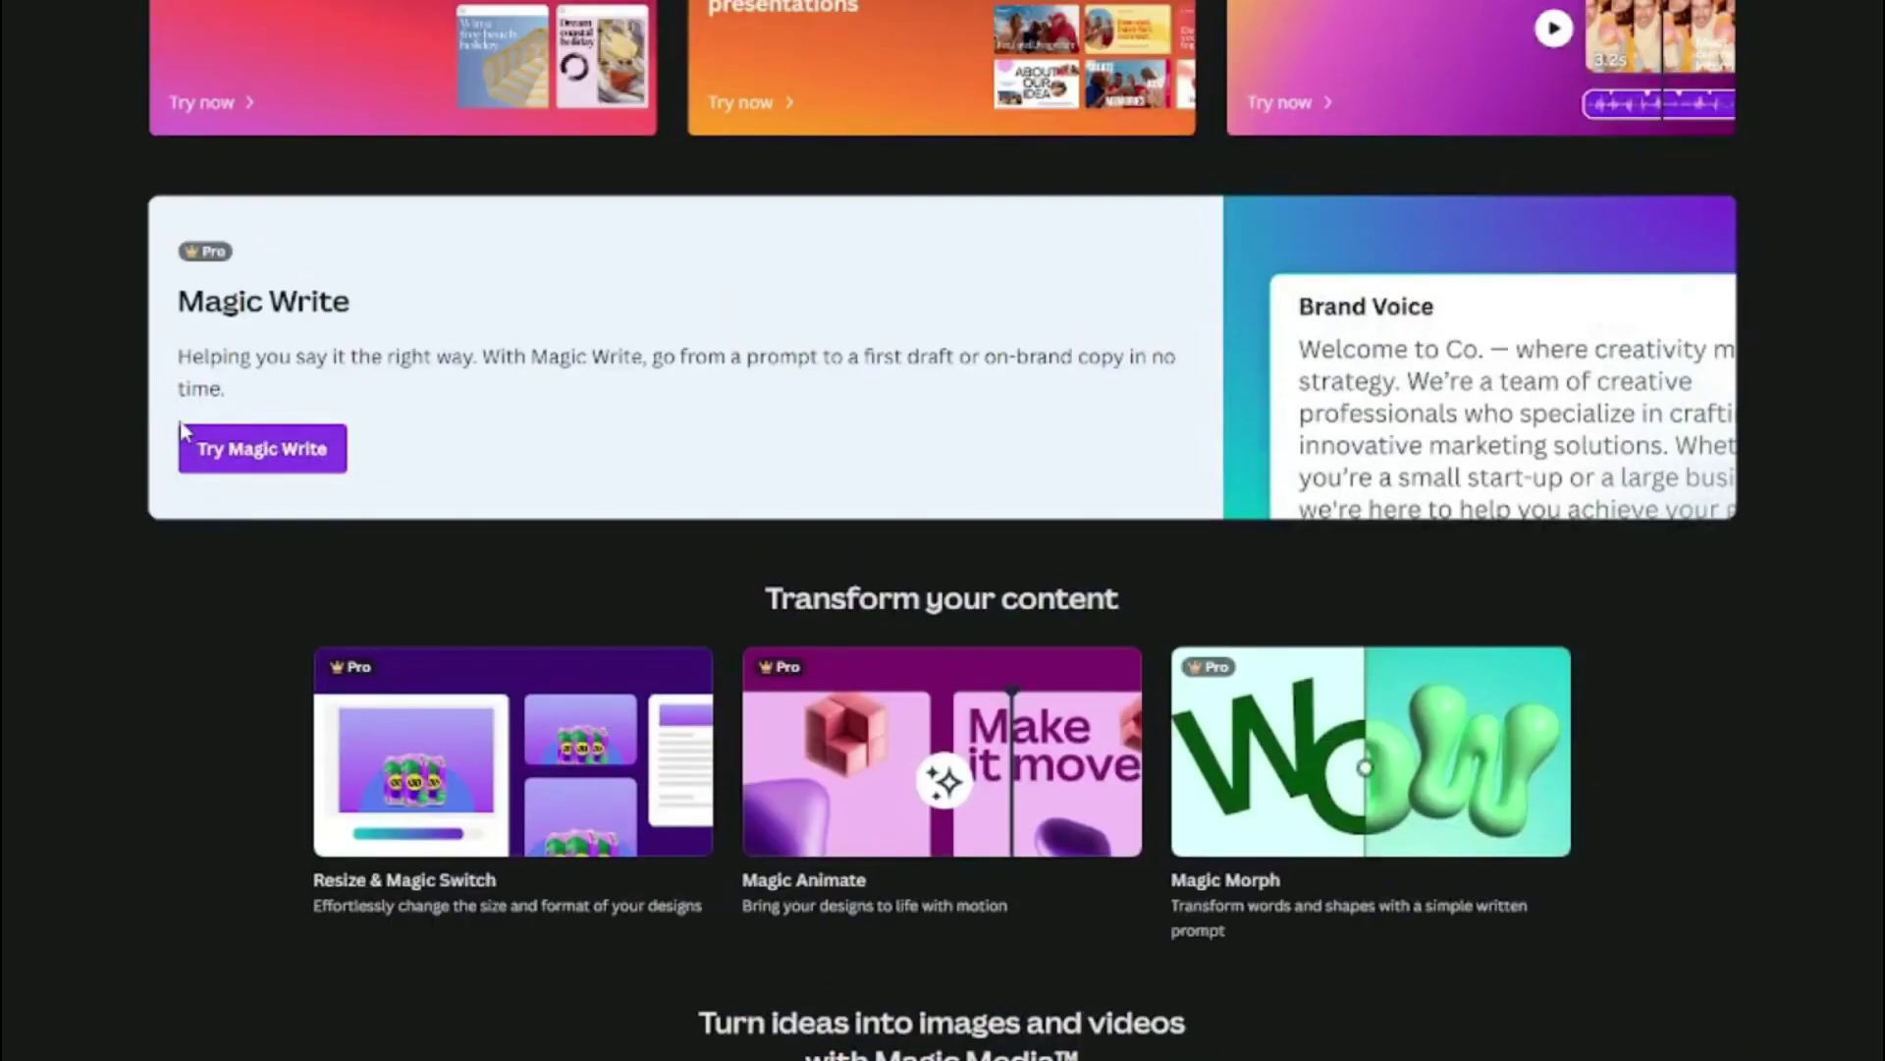
scroll(101, 412, "up", 8)
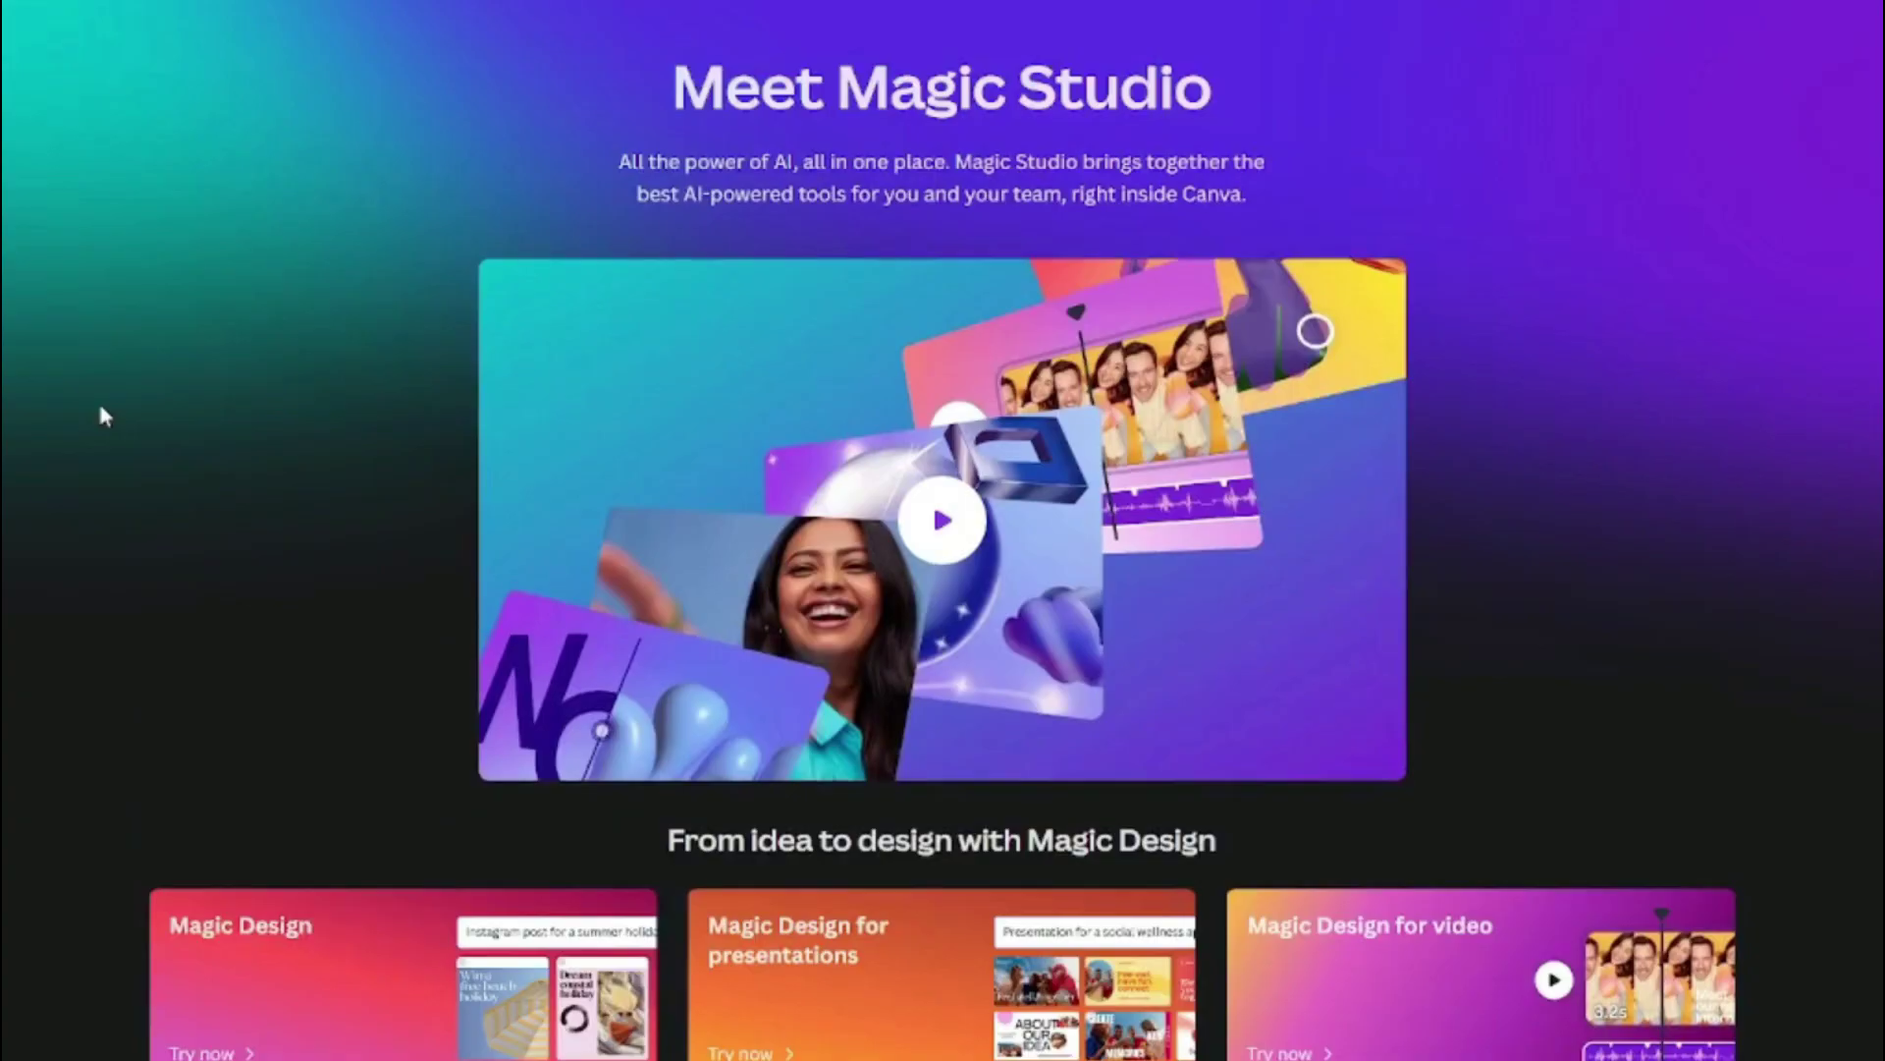
scroll(101, 413, "down", 20)
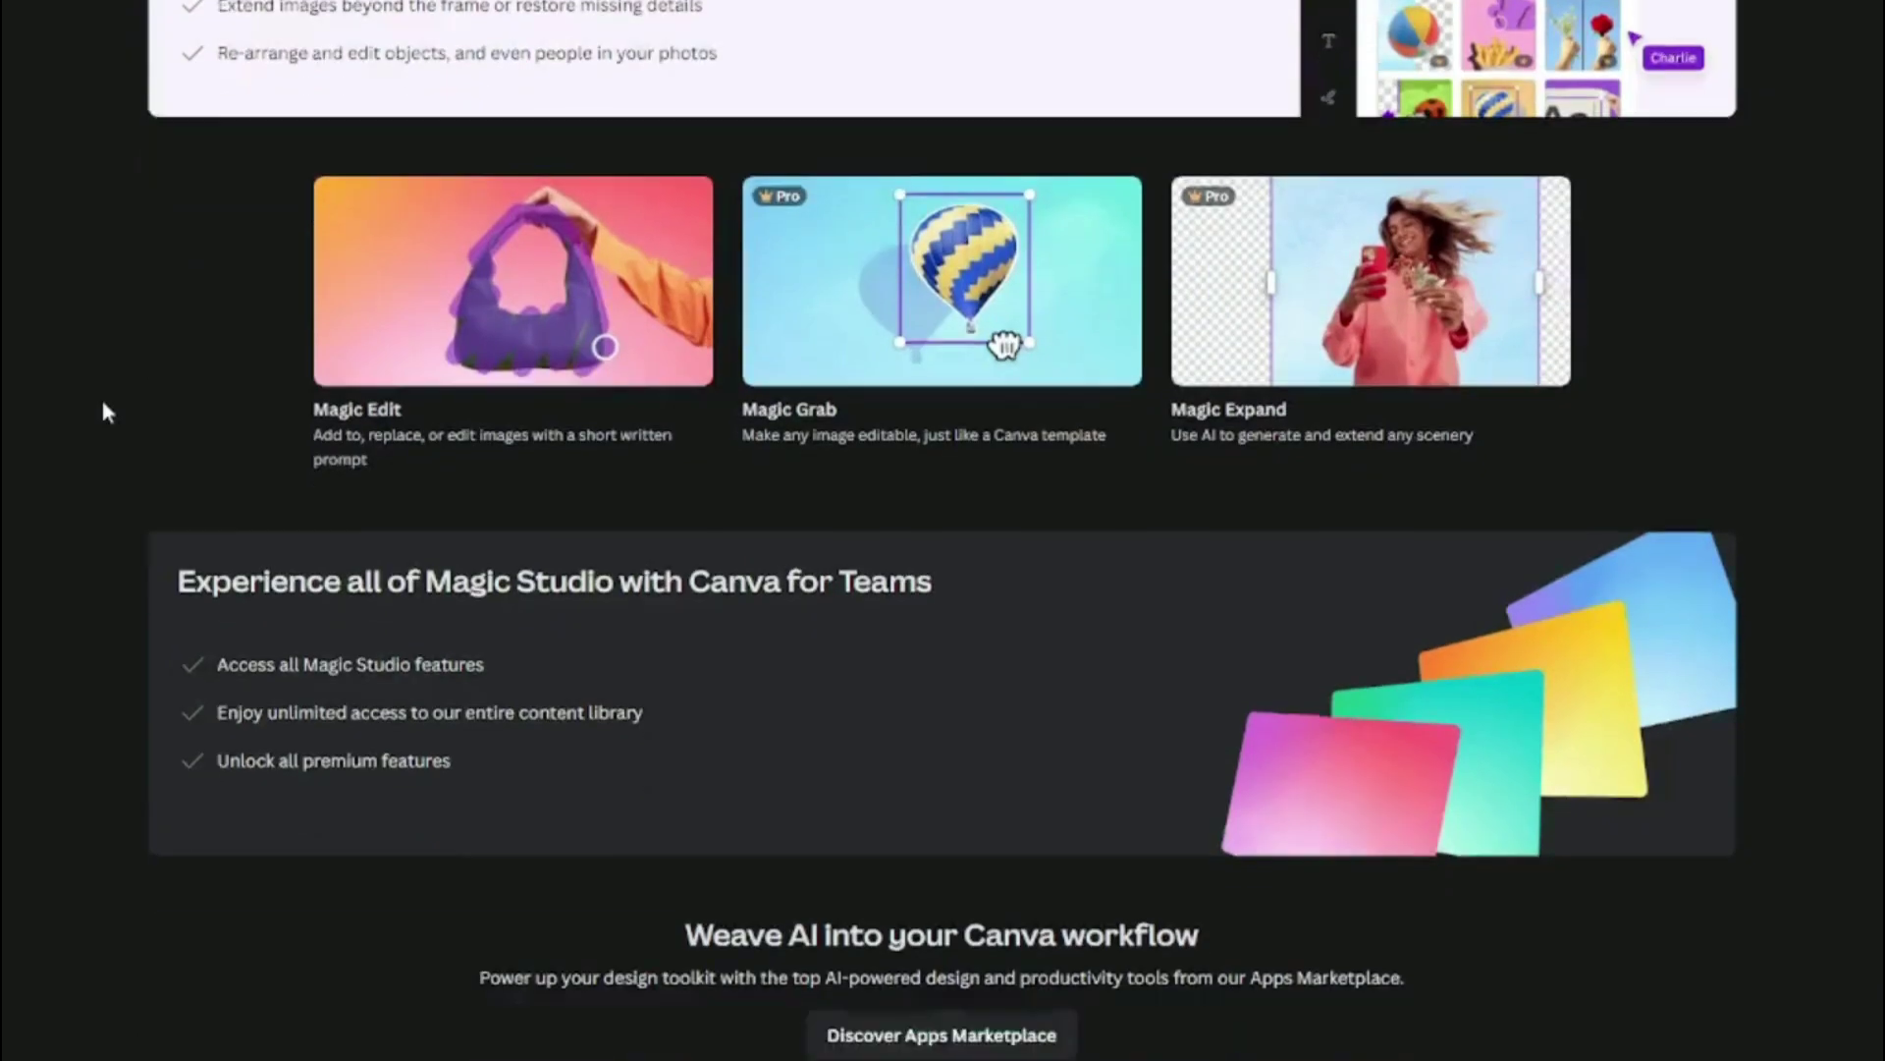
scroll(61, 413, "down", 2)
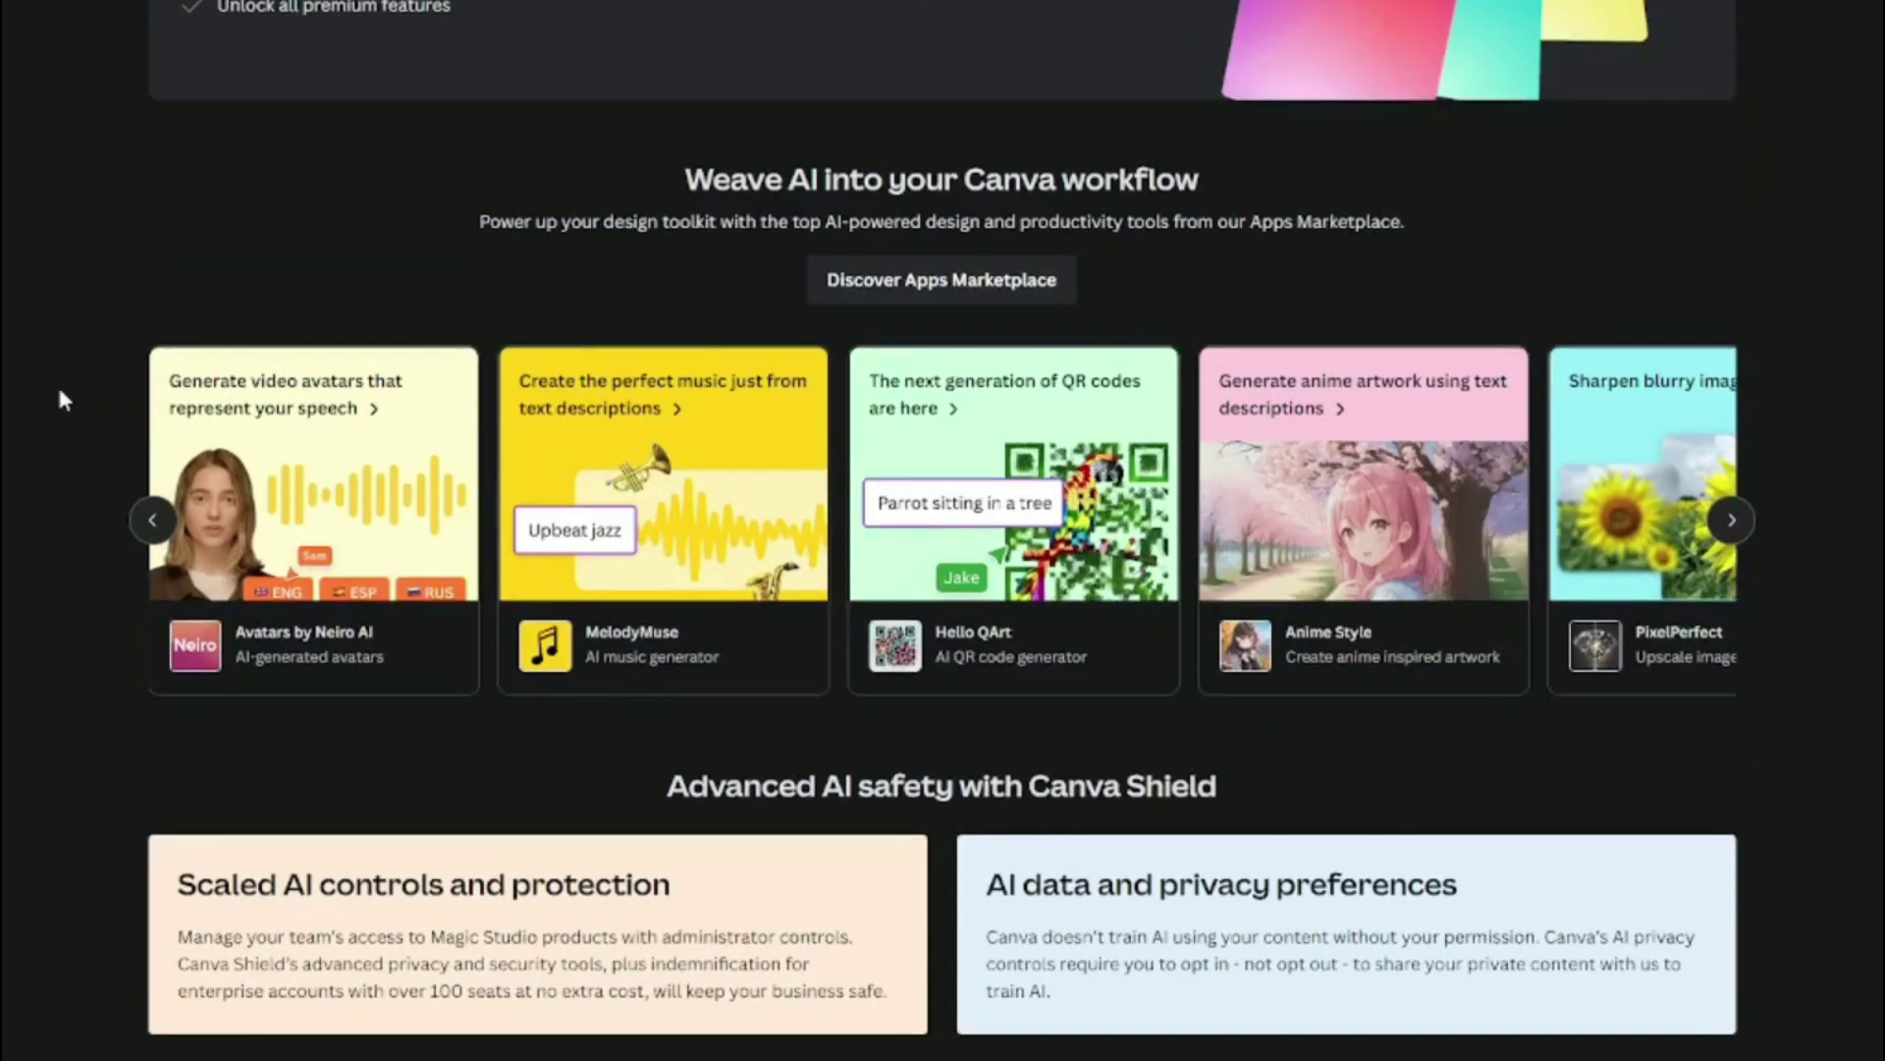
scroll(61, 397, "up", 15)
scroll(64, 382, "up", 15)
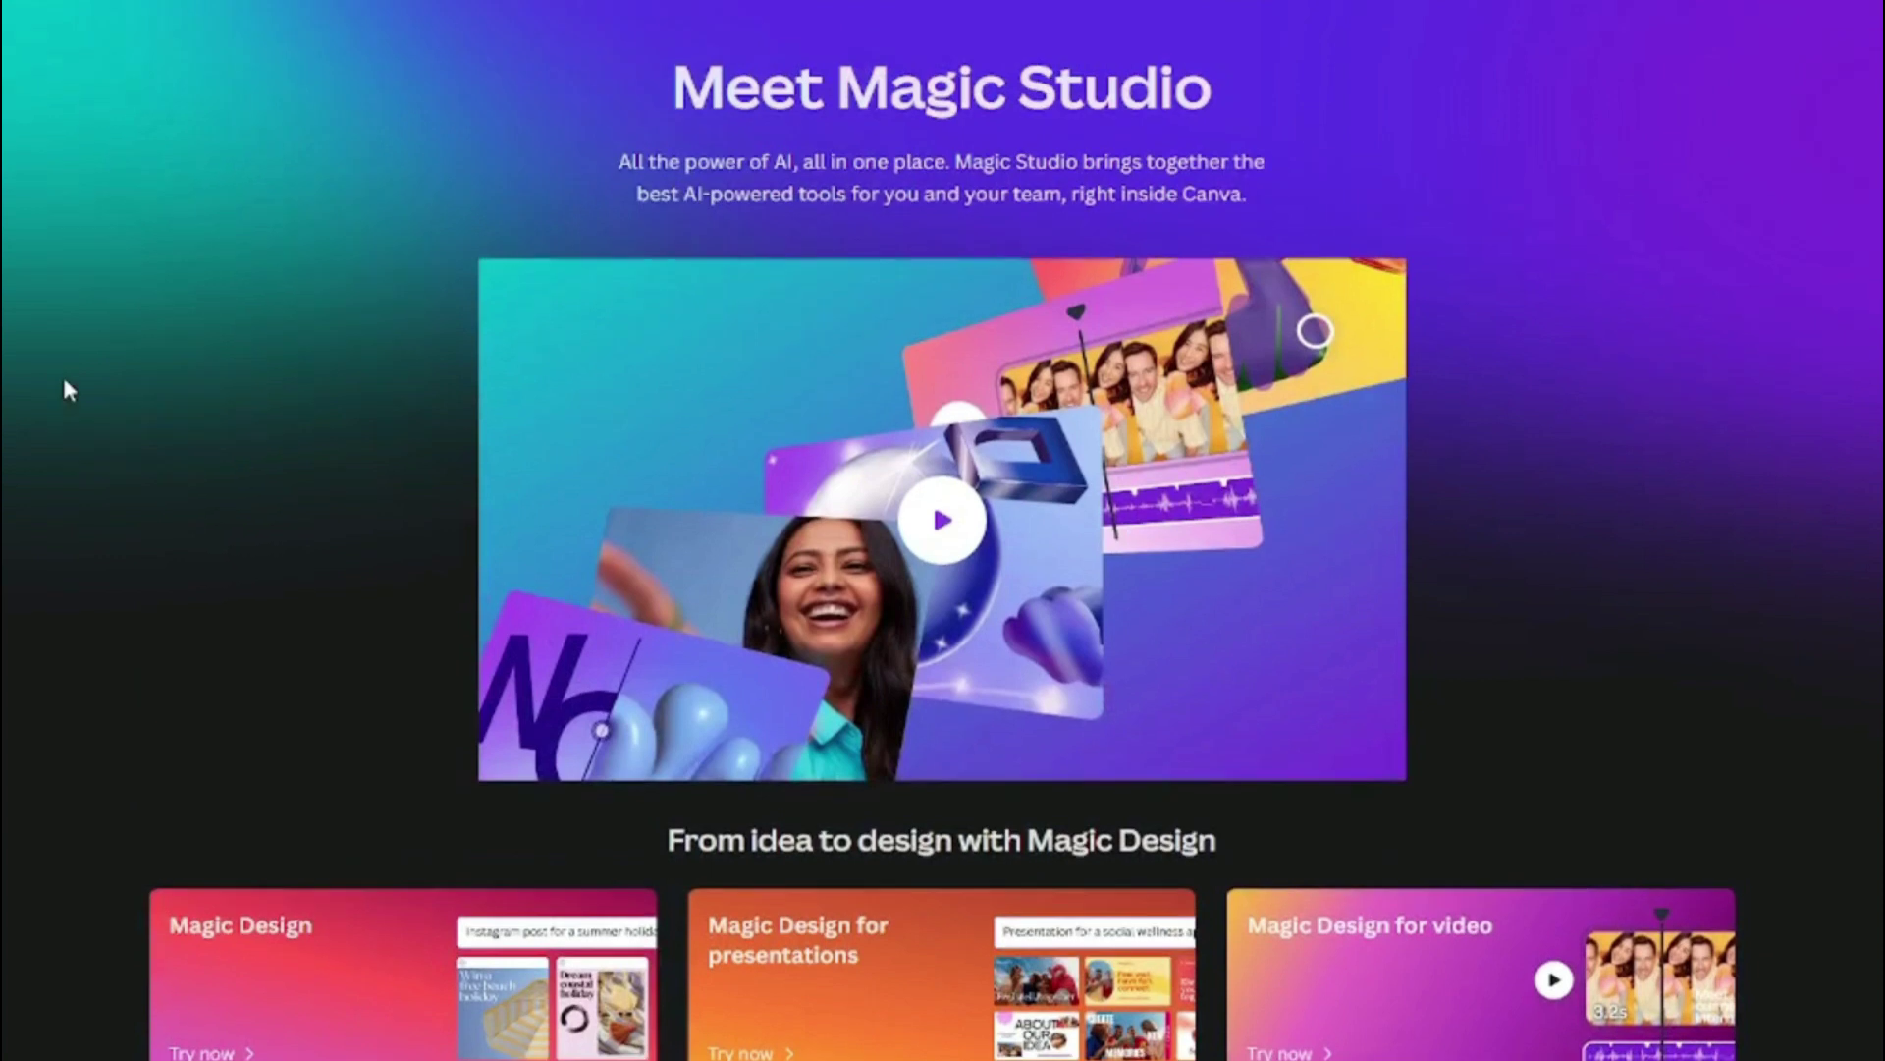
scroll(64, 383, "down", 20)
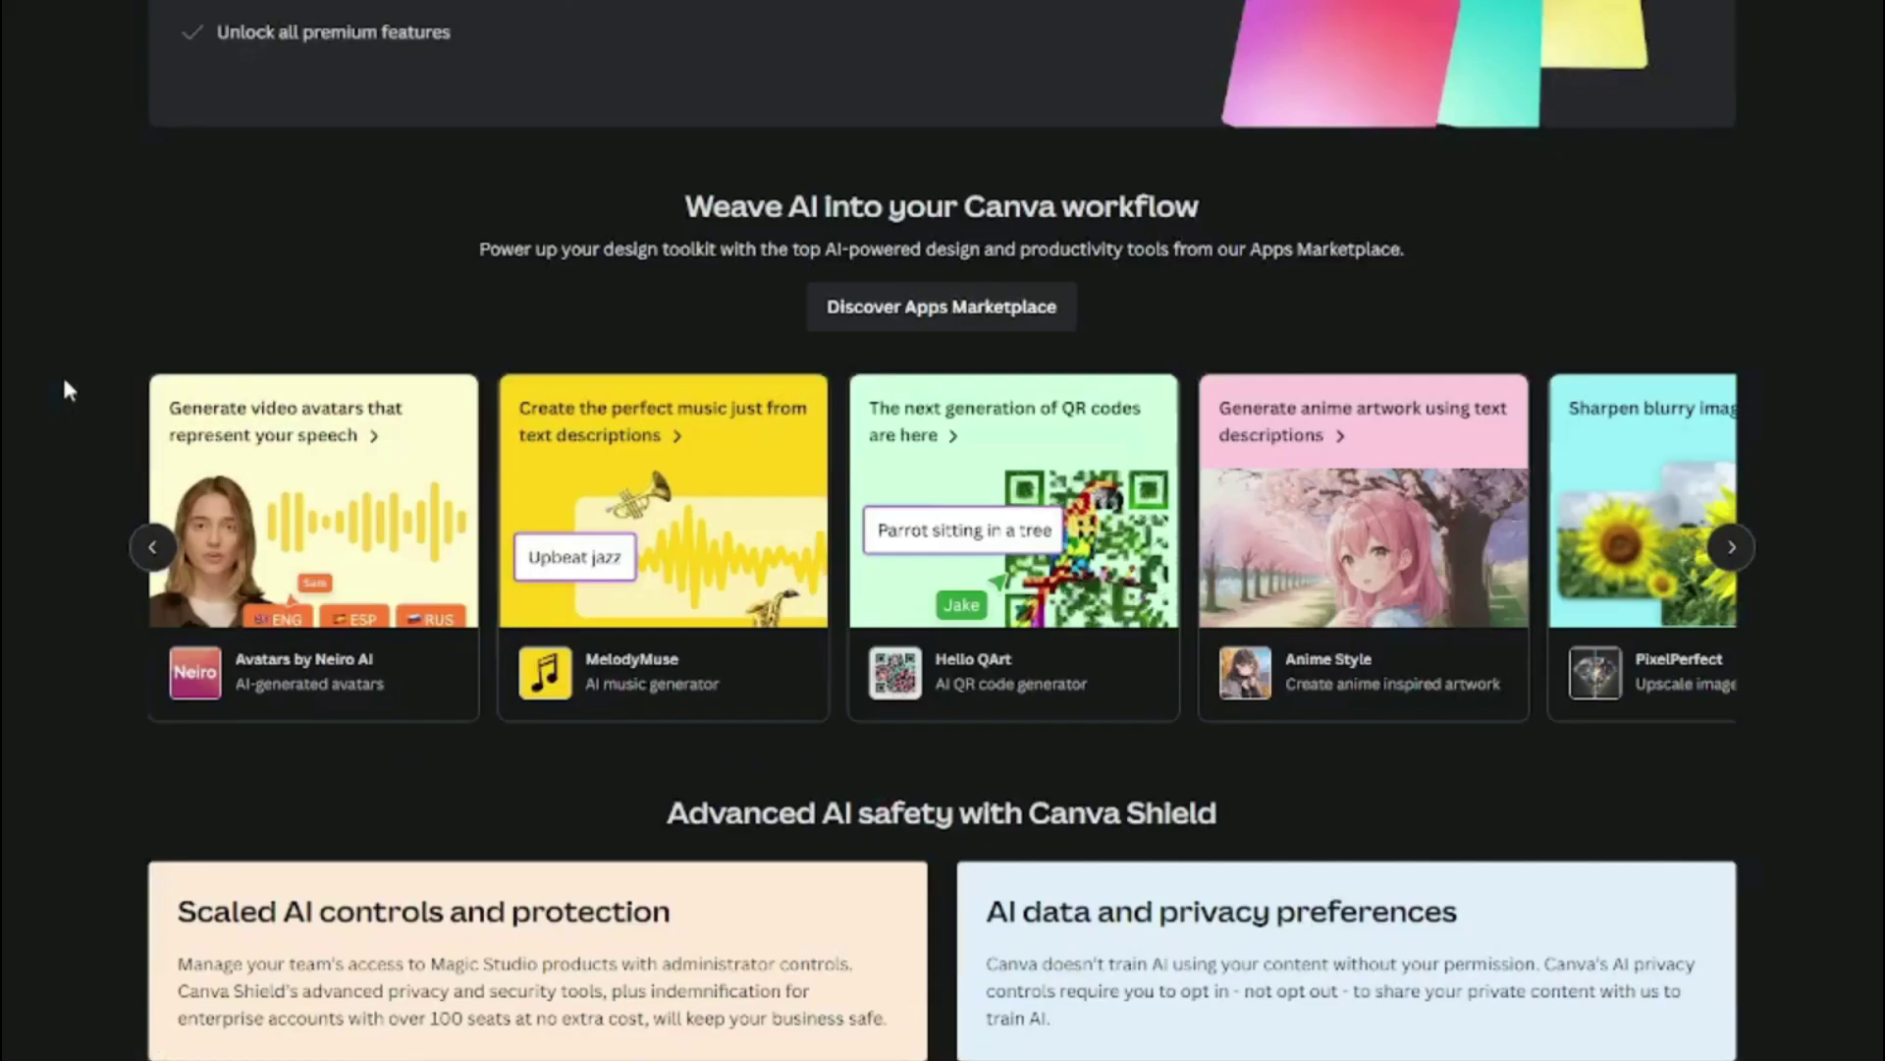
scroll(65, 387, "up", 15)
scroll(67, 385, "up", 10)
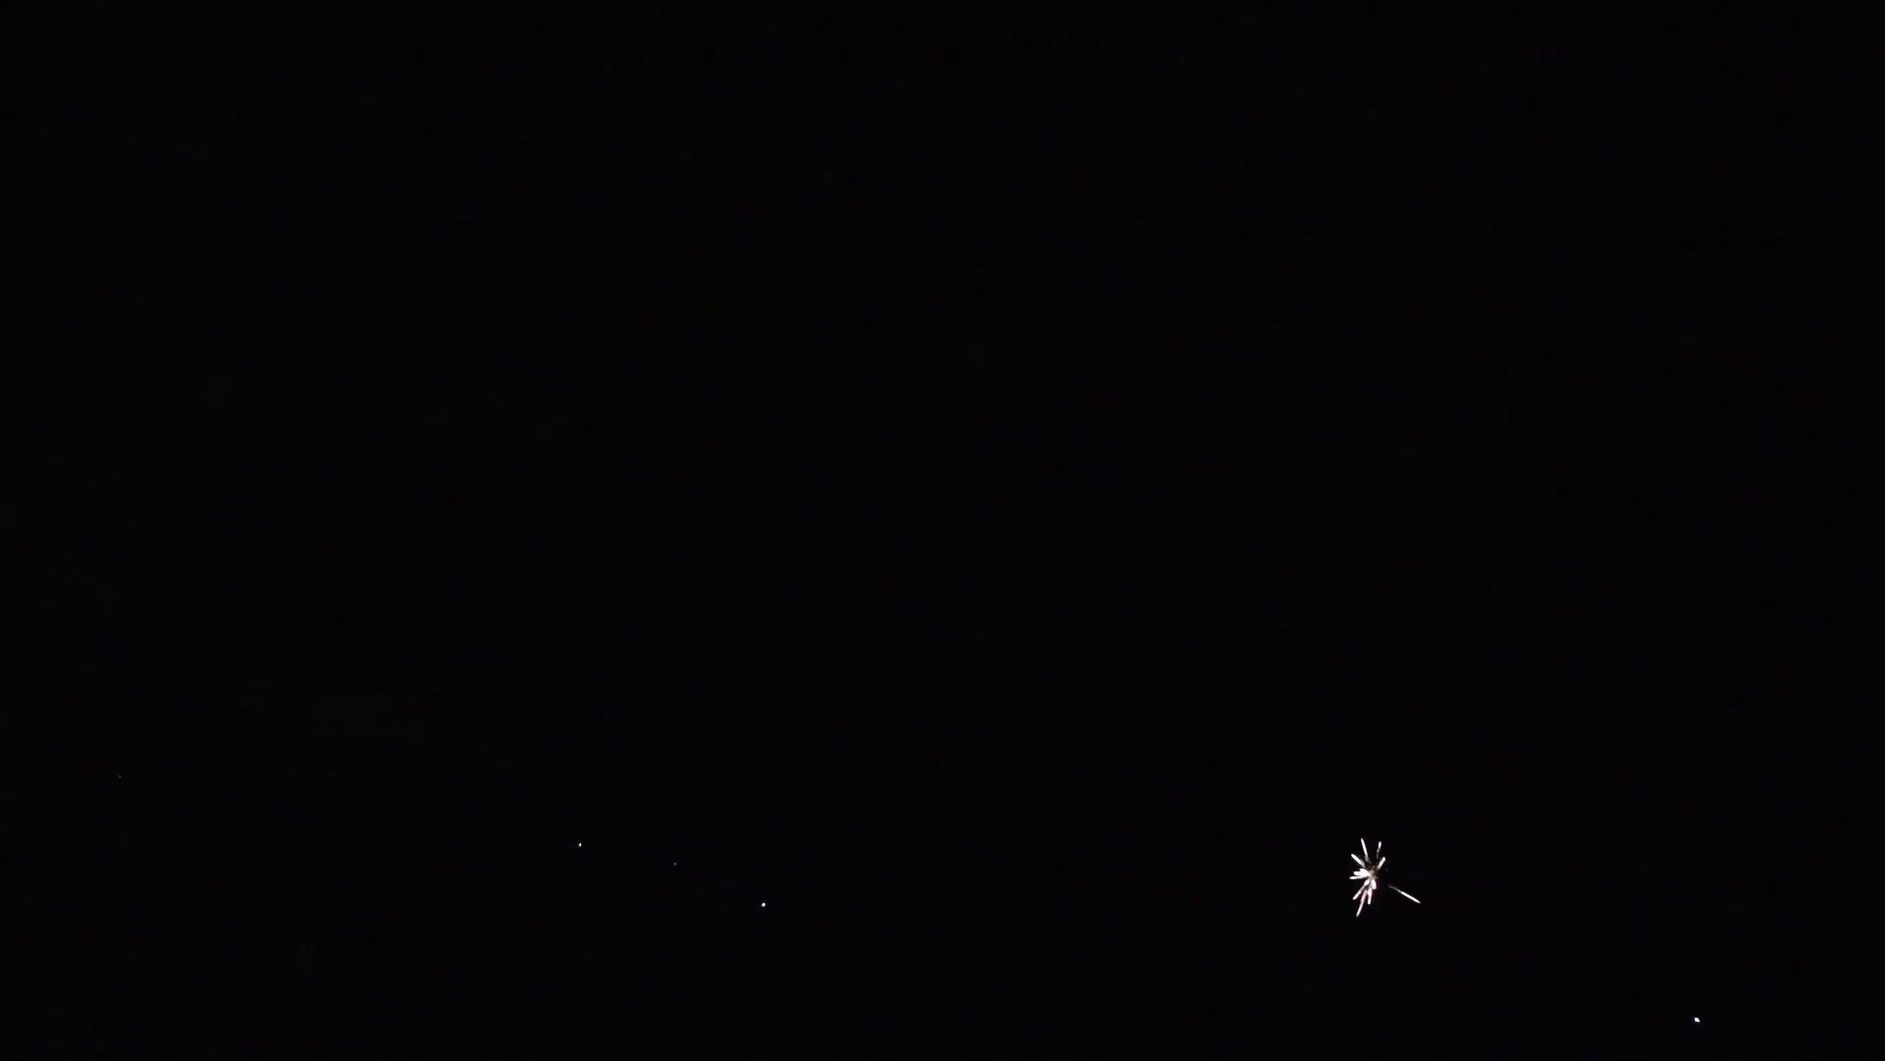